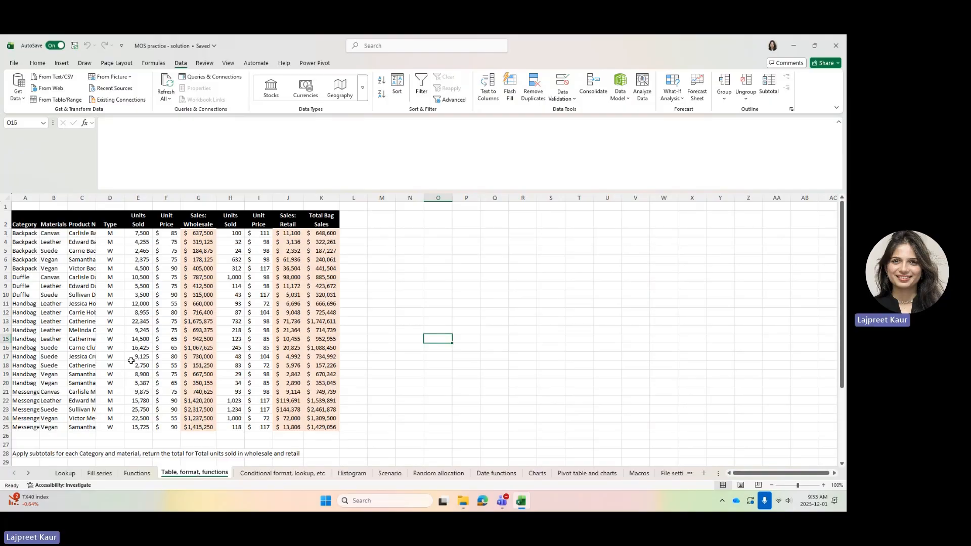
- Edit the subtotal instruction in cell A28 to read "Total bag sales" in place of "Total units sold"
scroll(131, 361, down, 1)
click(4, 428)
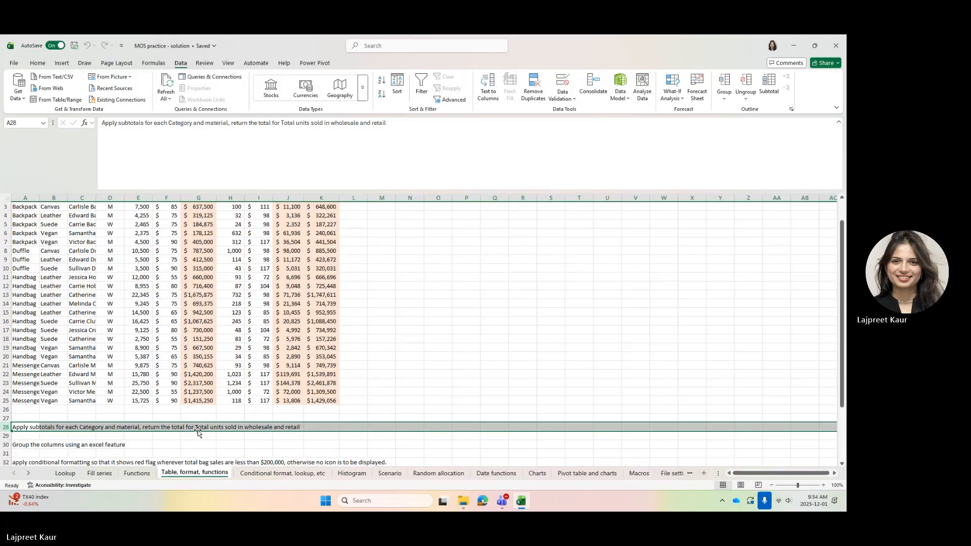
scroll(199, 430, up, 1)
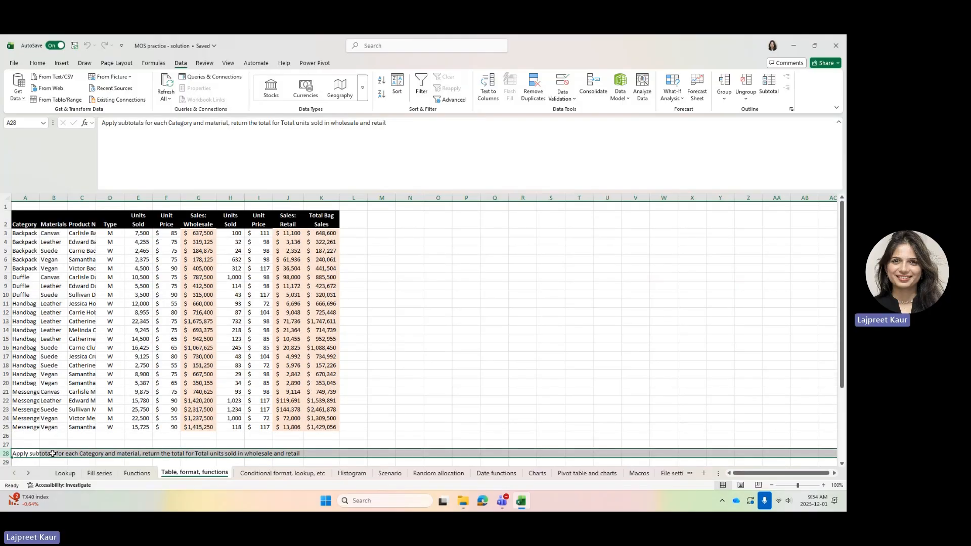
click(31, 454)
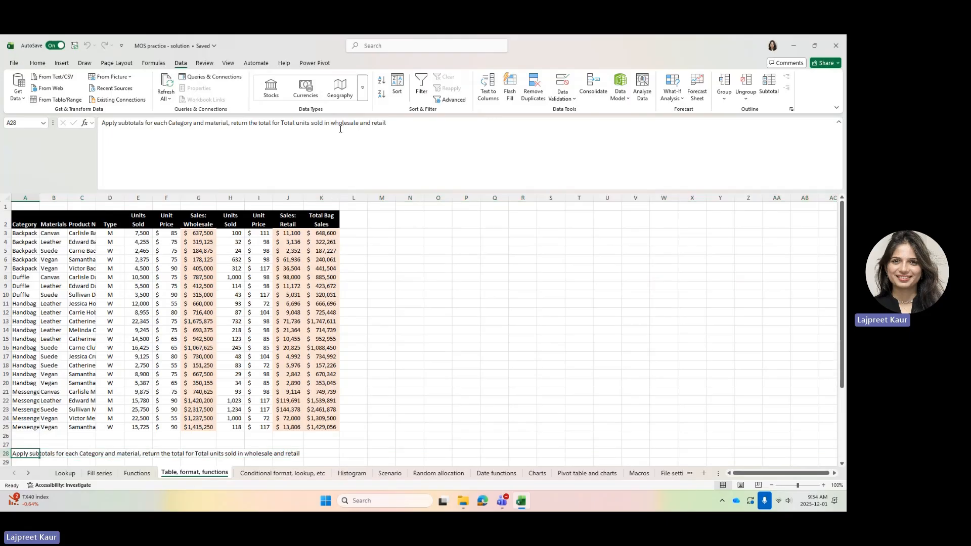
drag(296, 125, 317, 125)
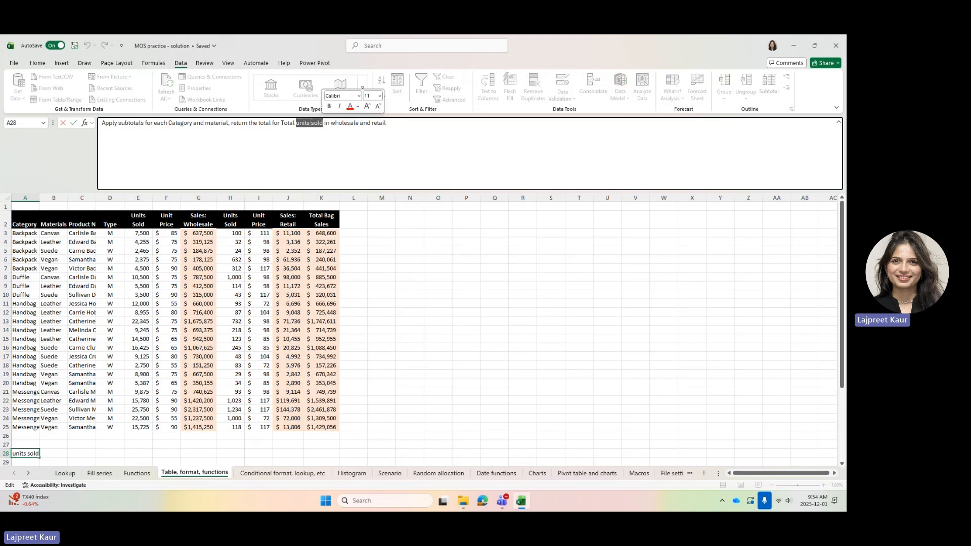
text(bag)
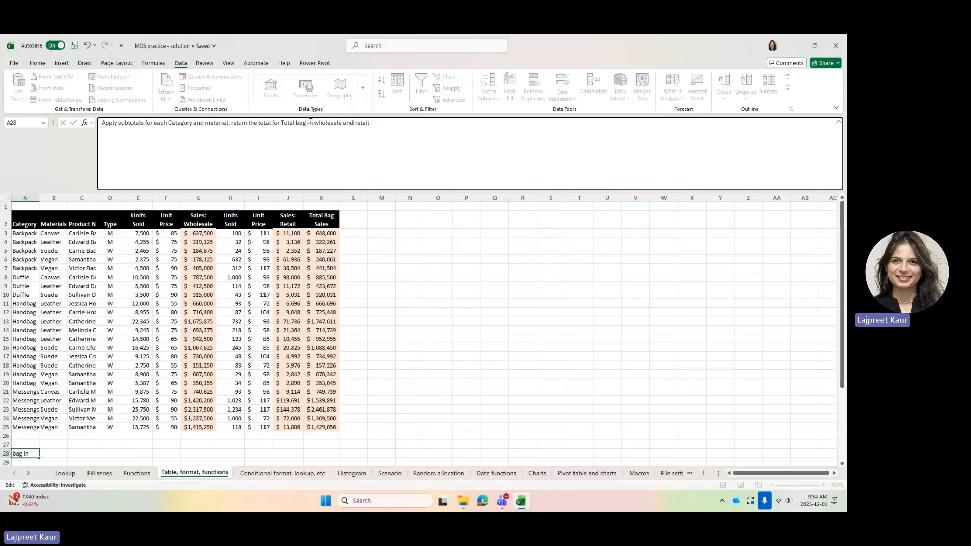
text( sales)
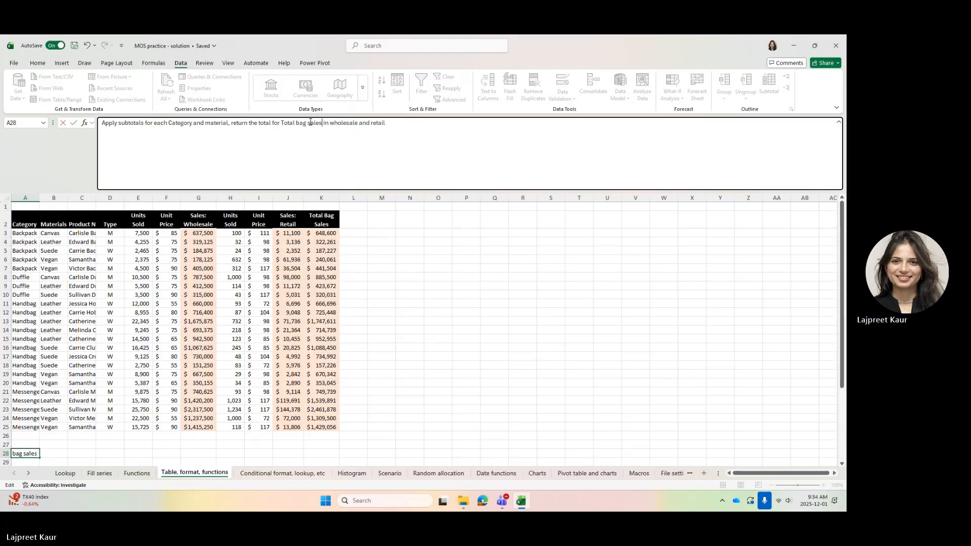
key(Return)
click(258, 271)
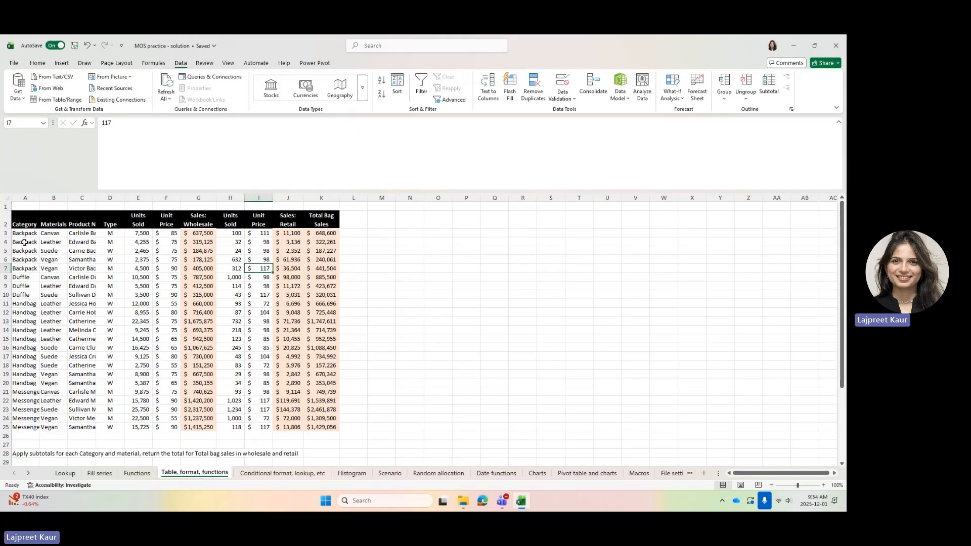
click(111, 276)
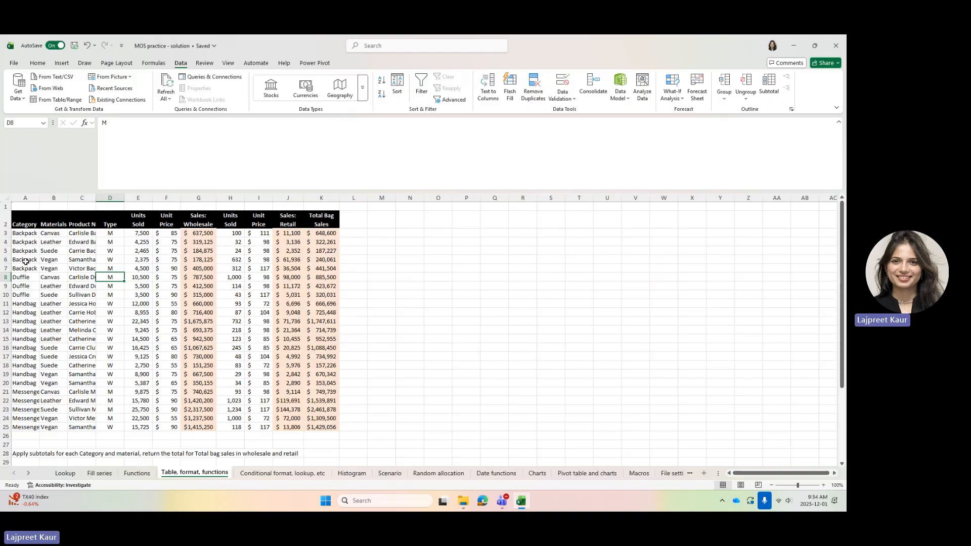
click(93, 262)
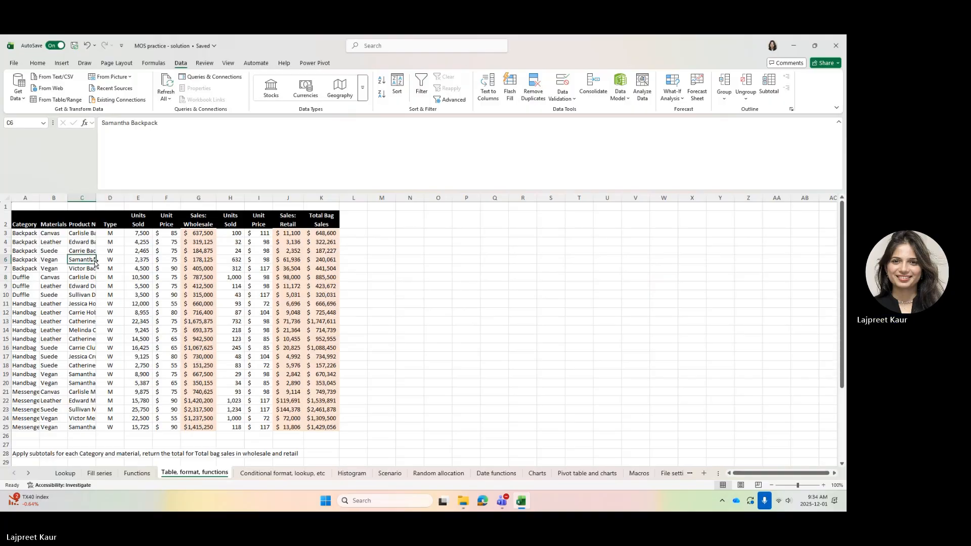
click(184, 260)
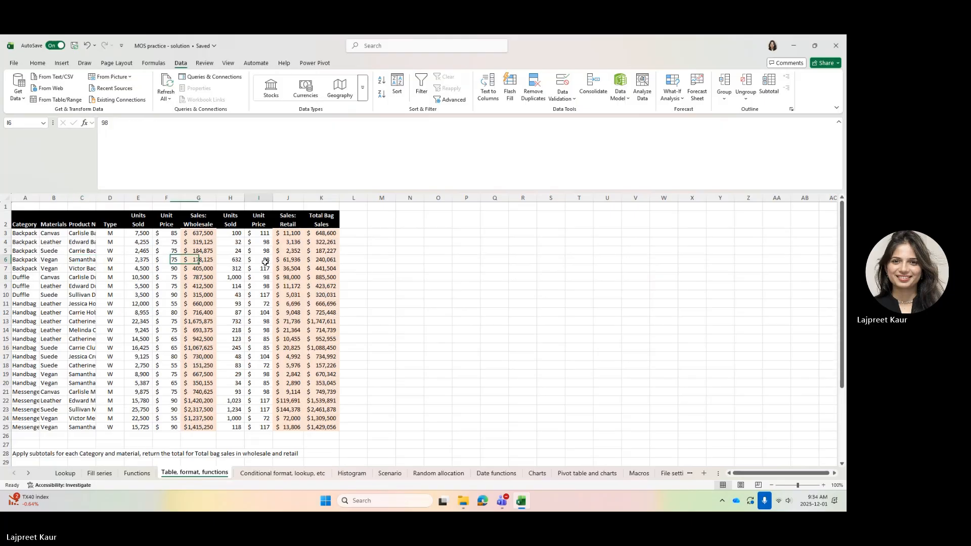
click(265, 262)
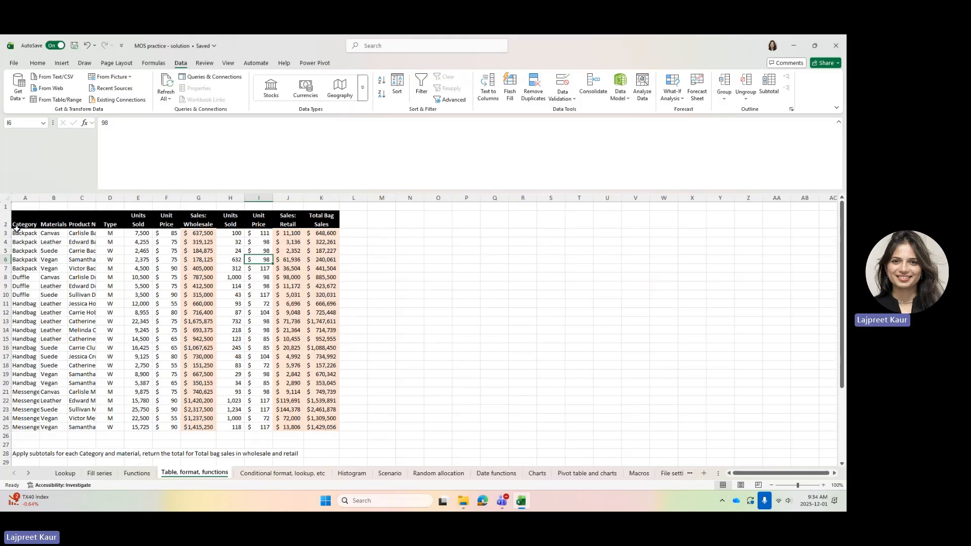
- Sort the bag sales table by the Product Name column in ascending order
click(20, 233)
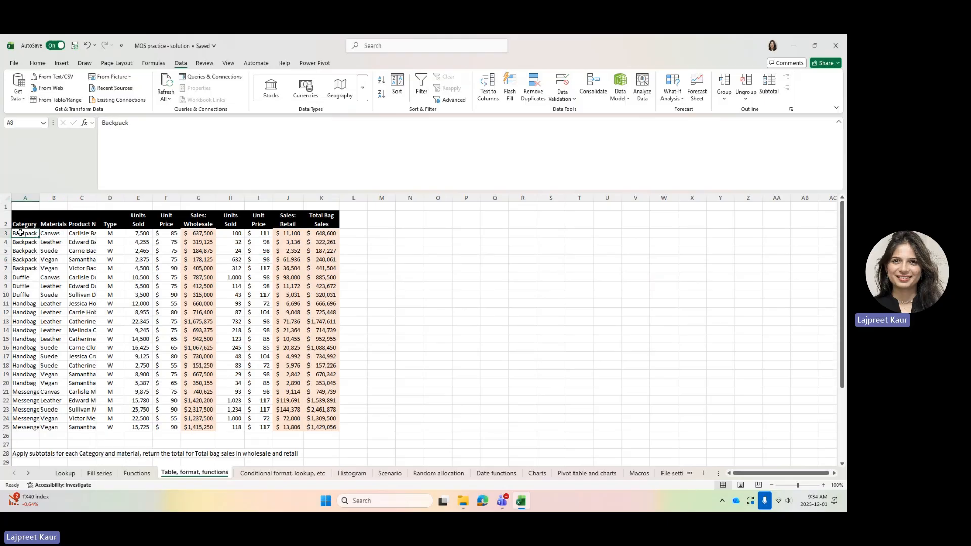
click(89, 233)
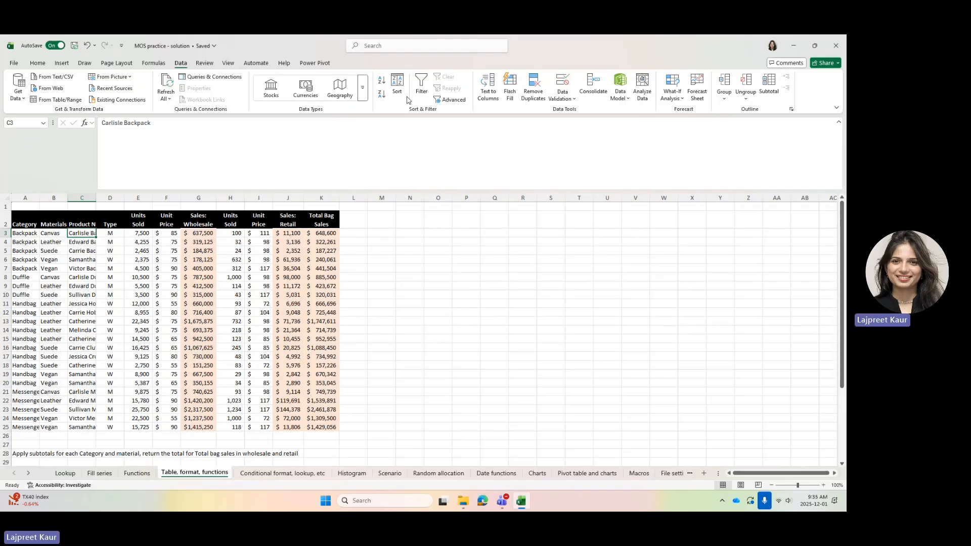
click(383, 83)
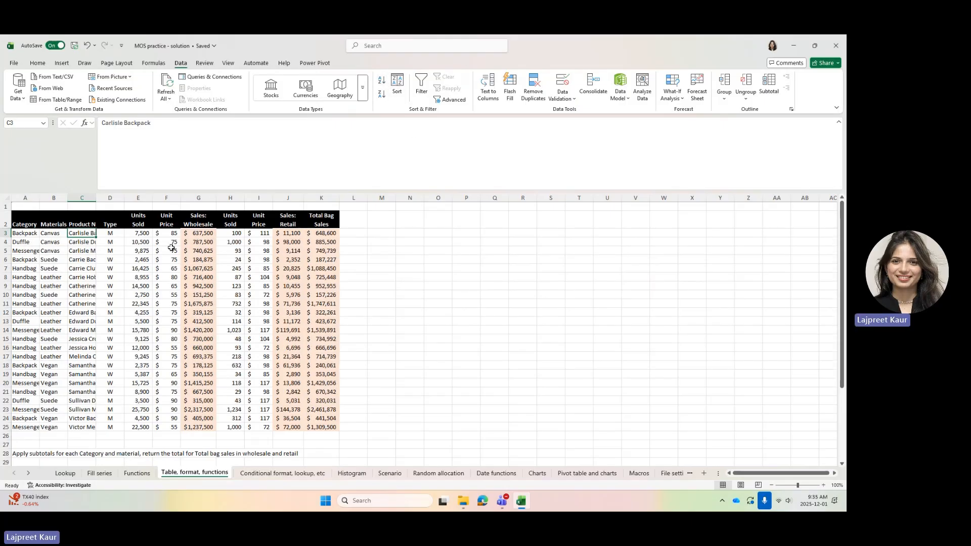
- Inspect the order of the Category values in the sorted bag sales rows
click(155, 259)
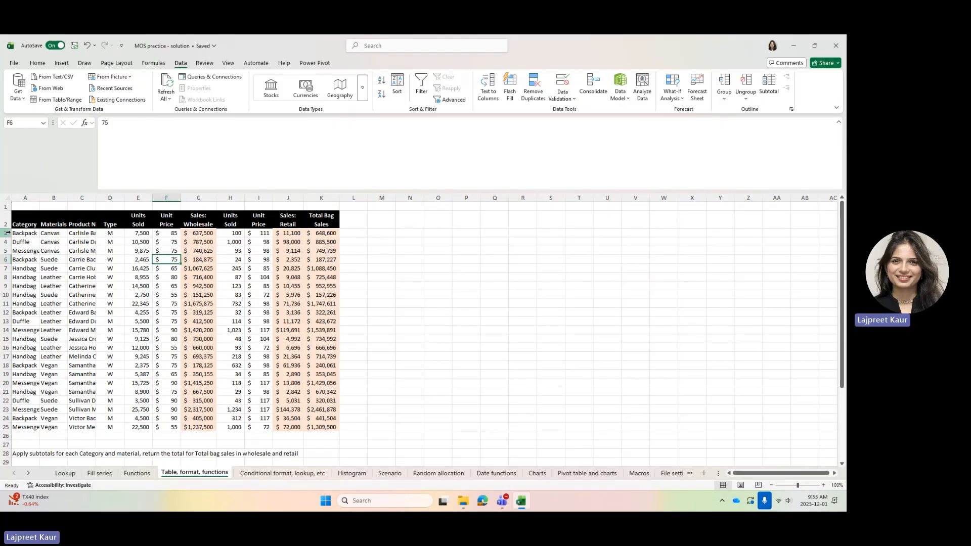
drag(6, 233, 6, 254)
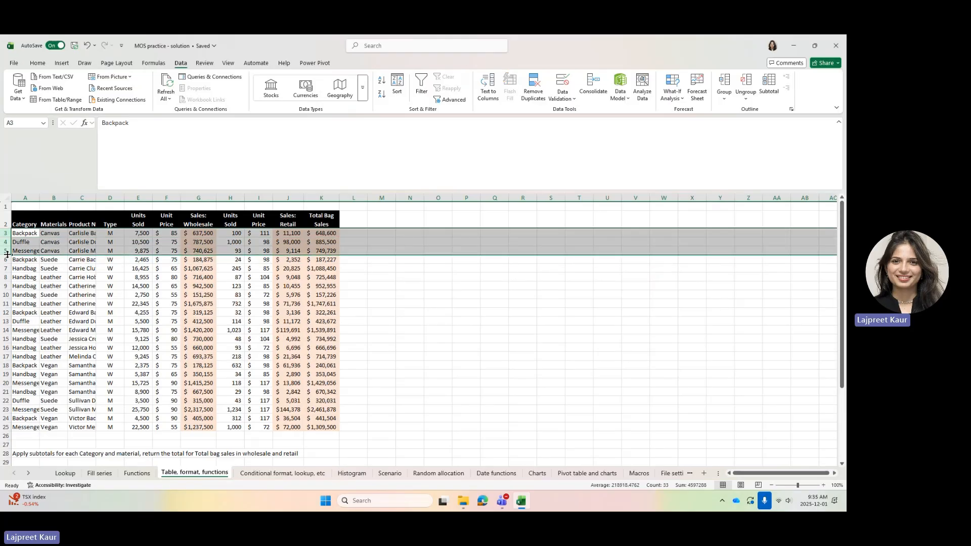
click(20, 235)
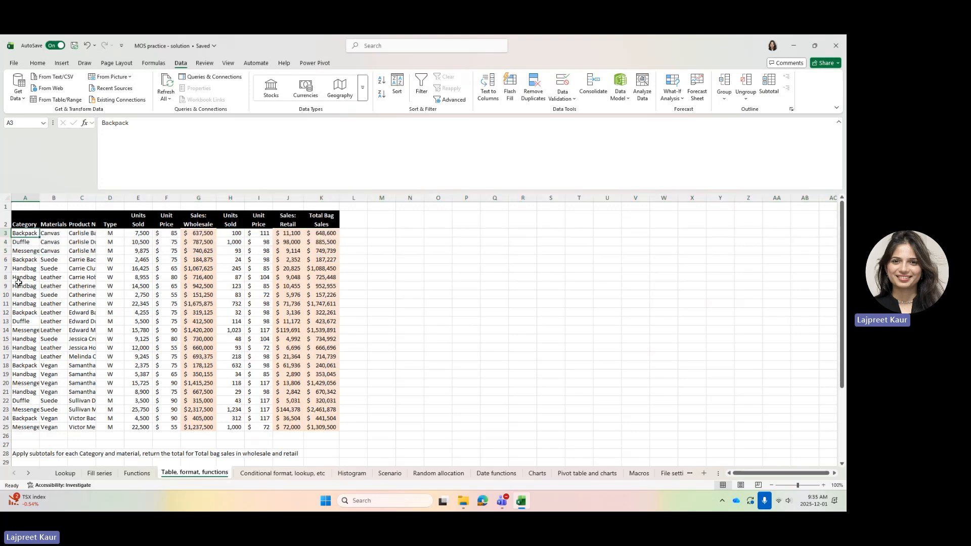
click(20, 312)
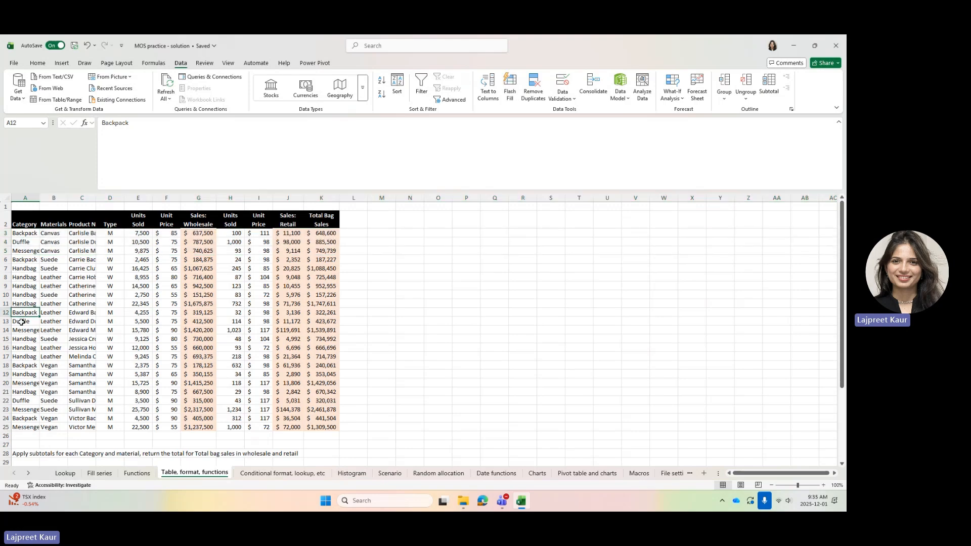
click(29, 424)
- Add subtotals that sum Total Bag Sales at each change in Category, with the summary below the data
click(167, 295)
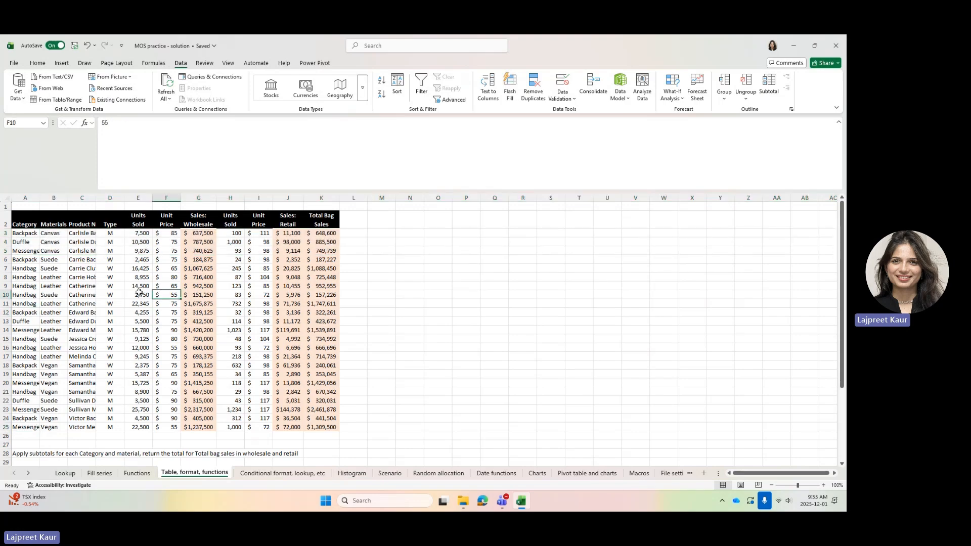
click(769, 86)
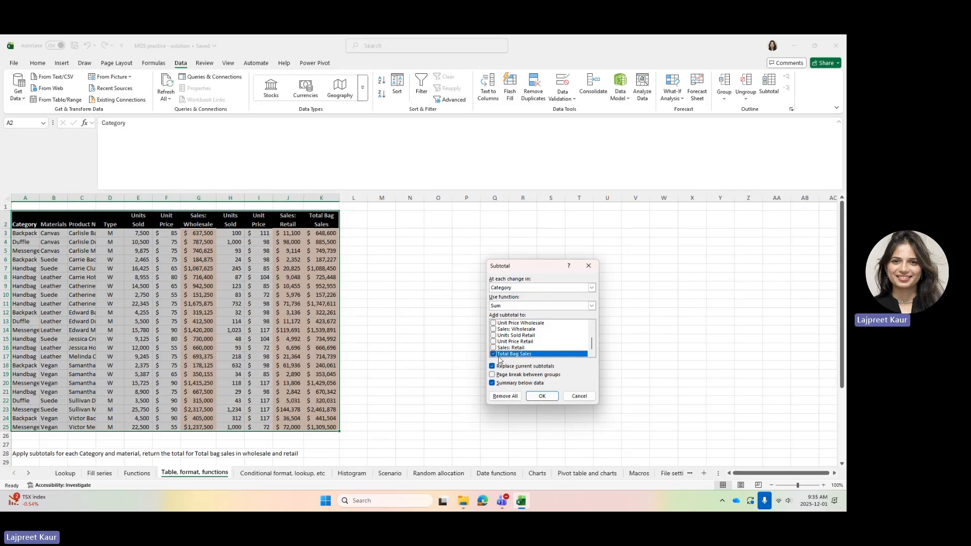
click(532, 397)
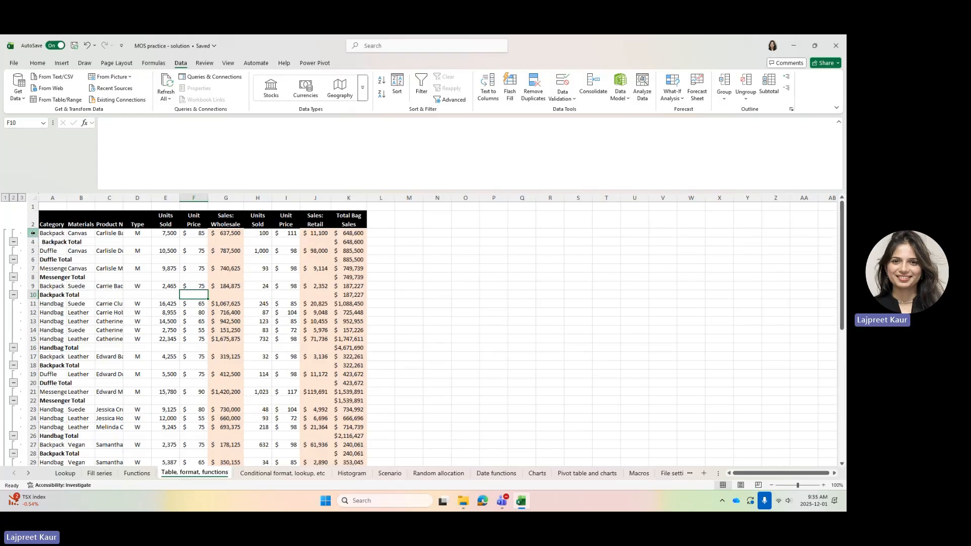
- Examine the Backpack Total rows that the subtotals inserted in the table
click(33, 241)
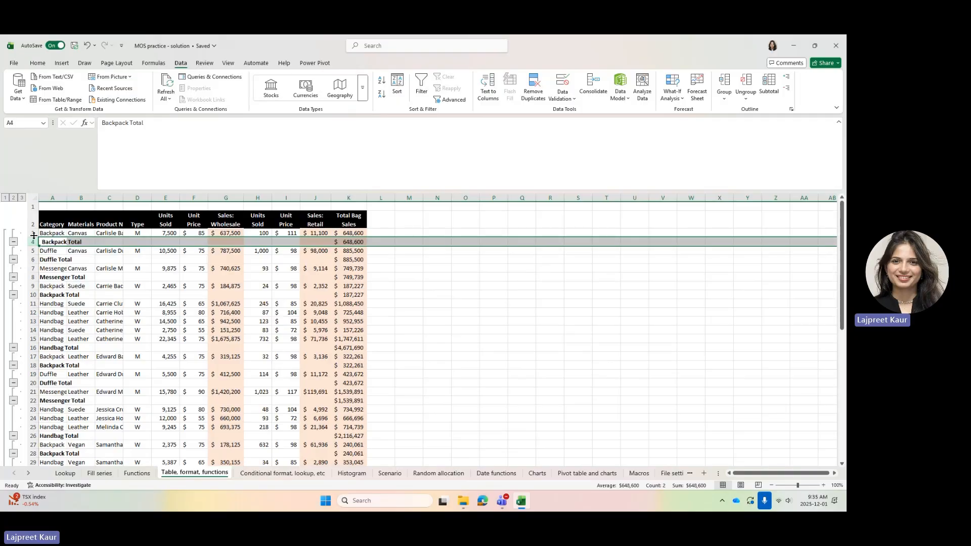
mouse_move(33, 234)
mouse_down()
mouse_move(33, 251)
mouse_move(33, 239)
mouse_up()
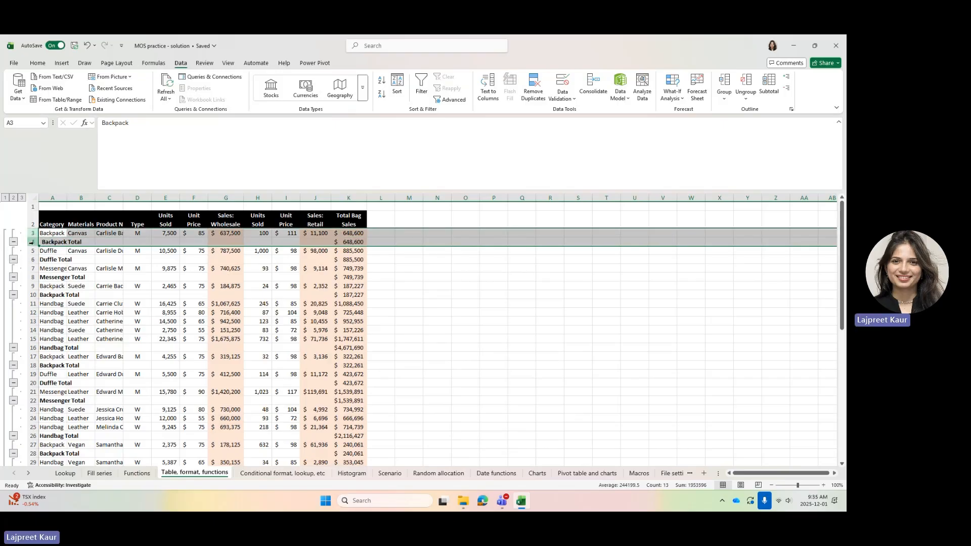
click(31, 243)
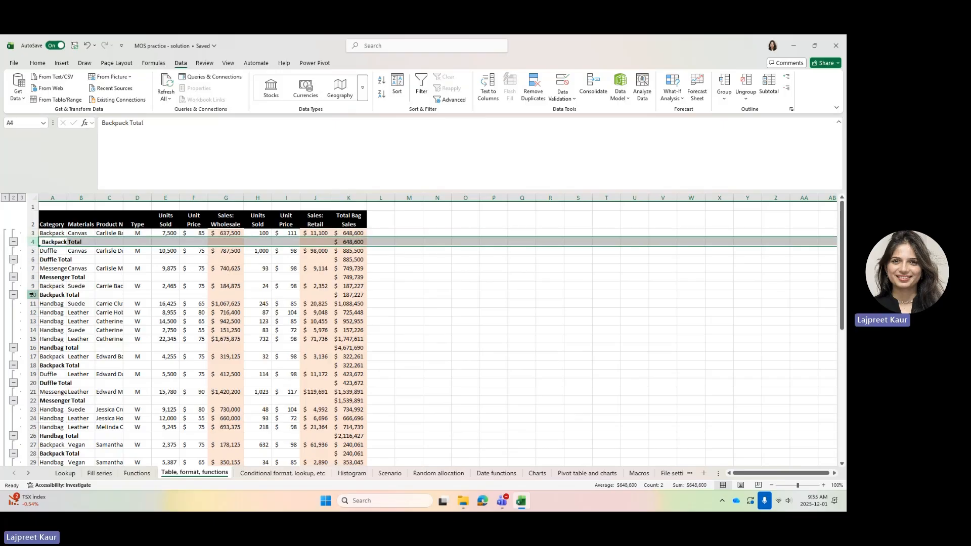
click(31, 294)
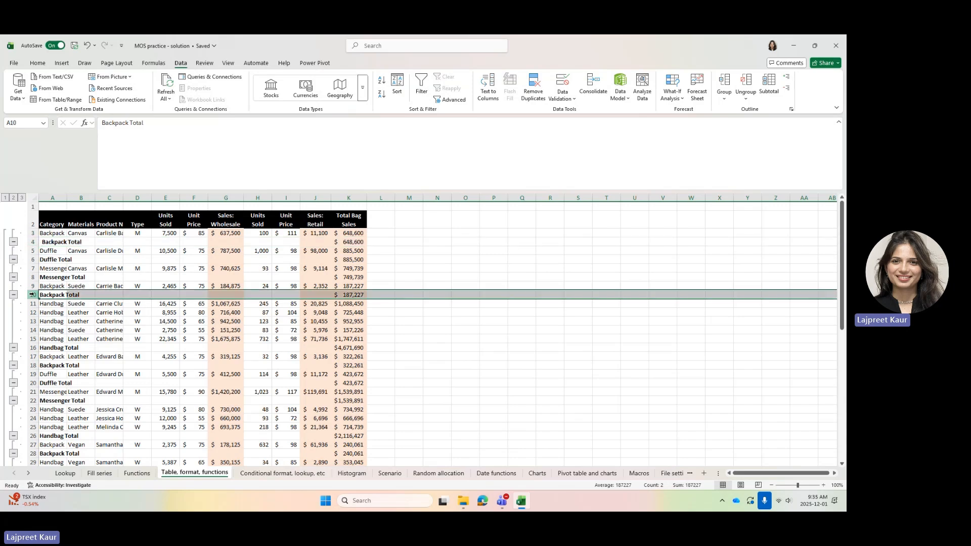
click(31, 365)
- Remove all subtotals from the bag sales table
click(143, 348)
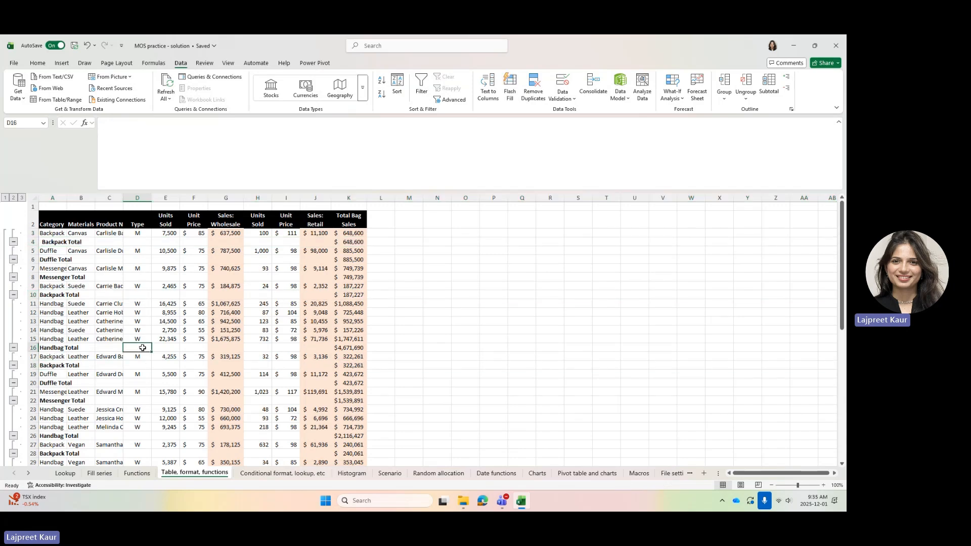
click(768, 86)
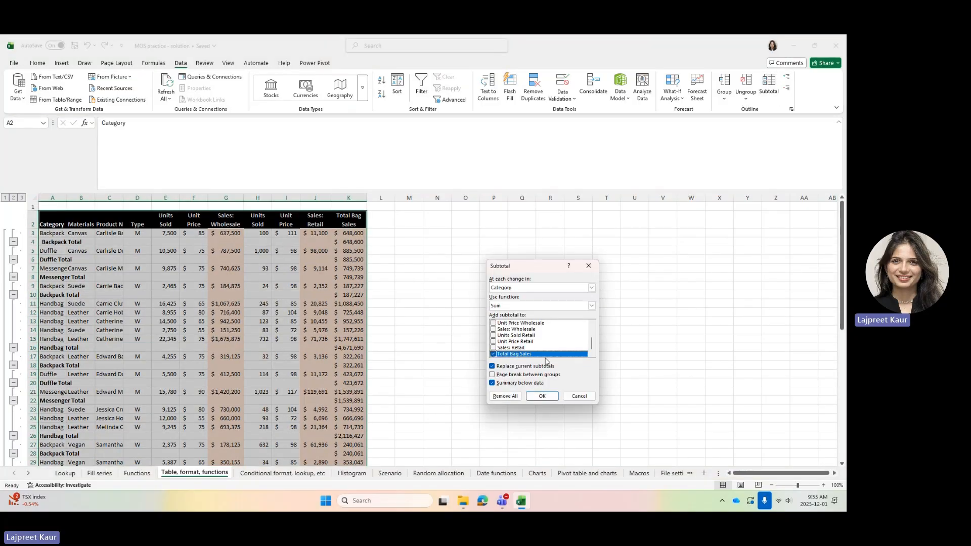
click(504, 396)
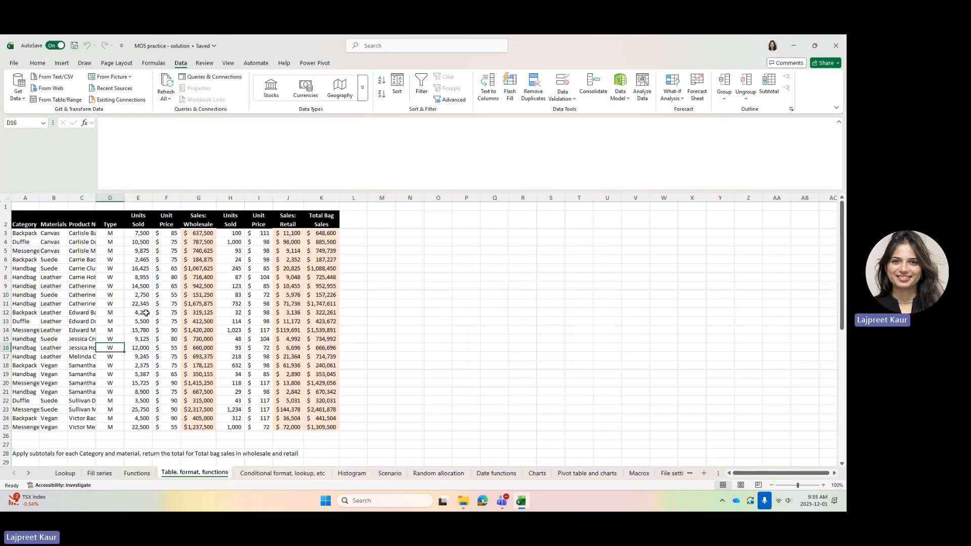
click(5, 454)
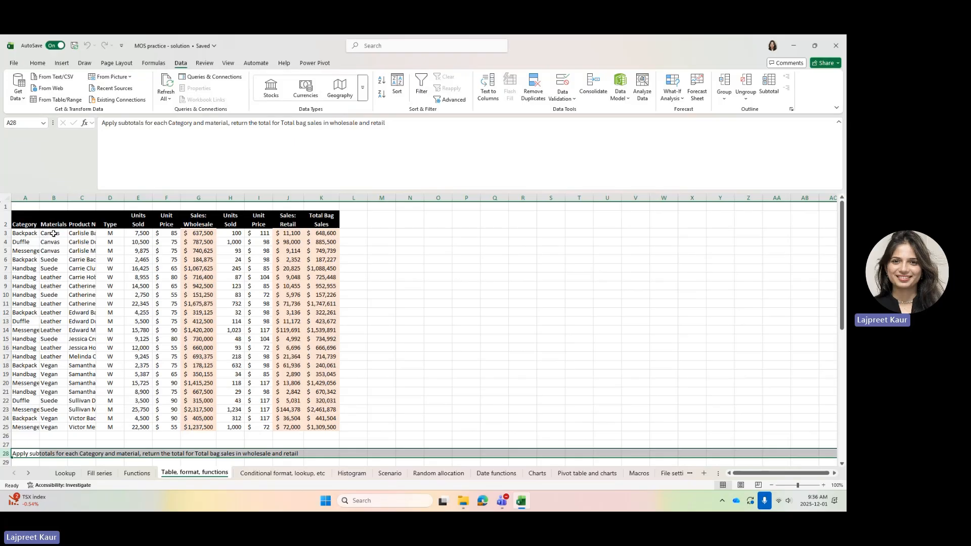
click(399, 82)
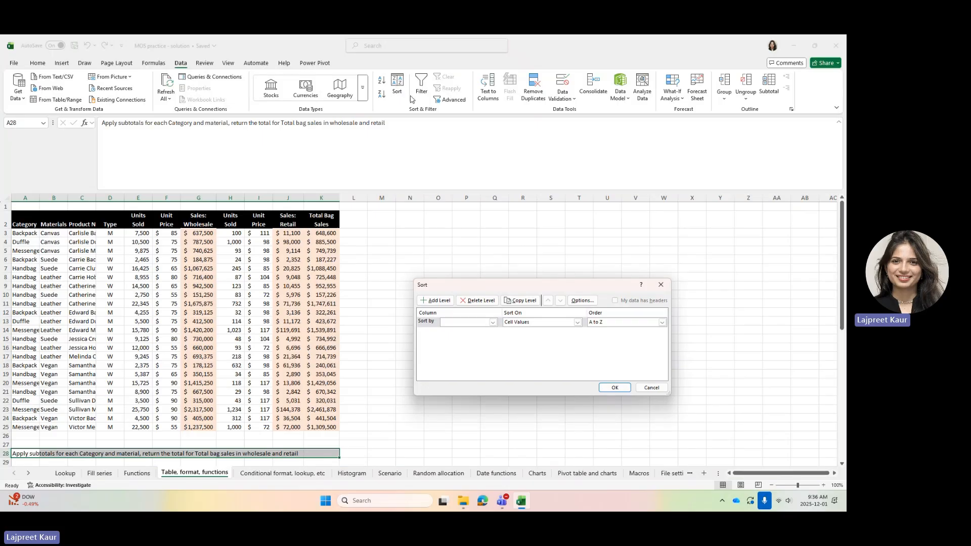
drag(530, 288, 500, 218)
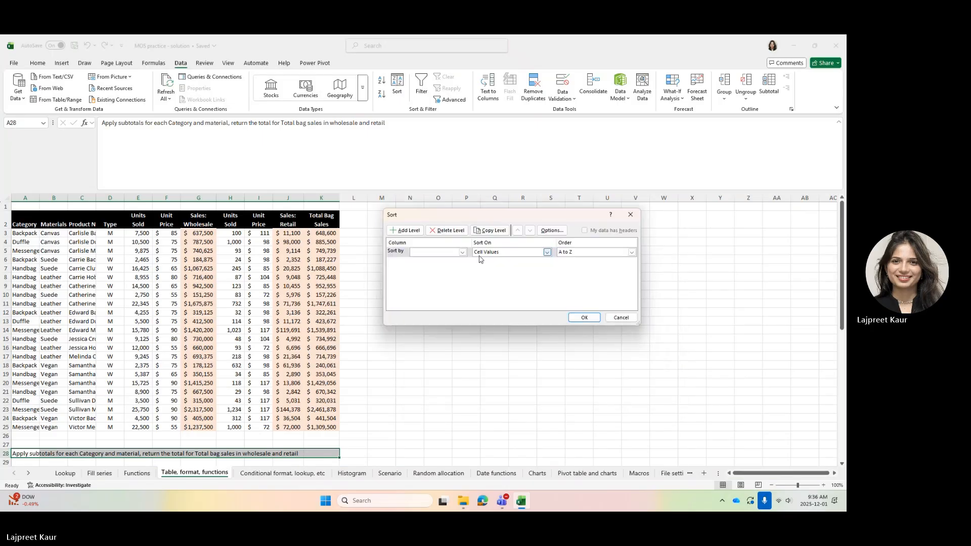
click(464, 252)
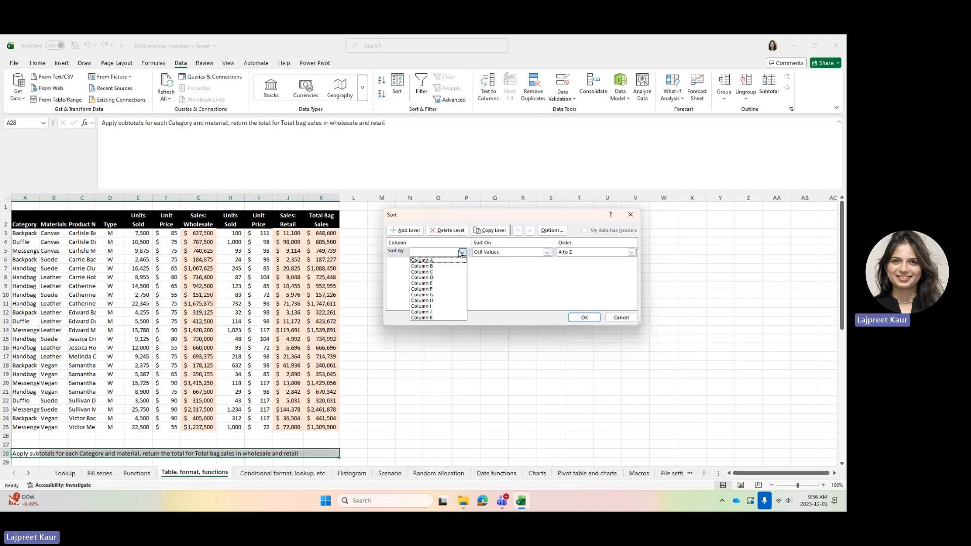
click(461, 252)
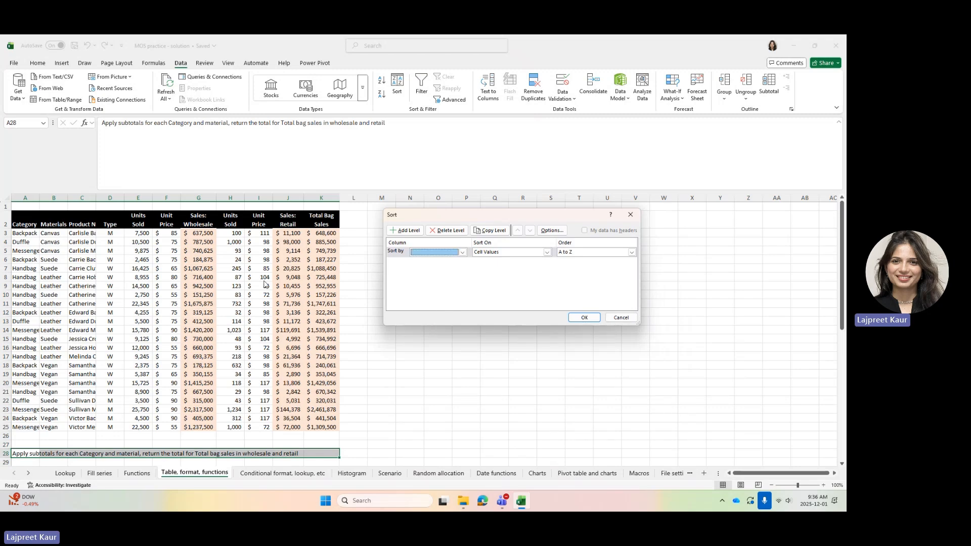
click(464, 253)
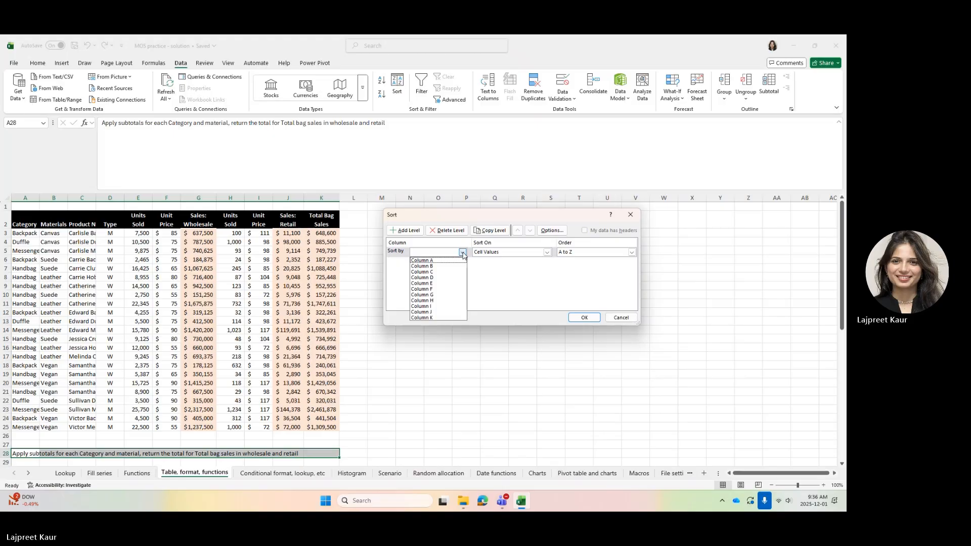
click(630, 215)
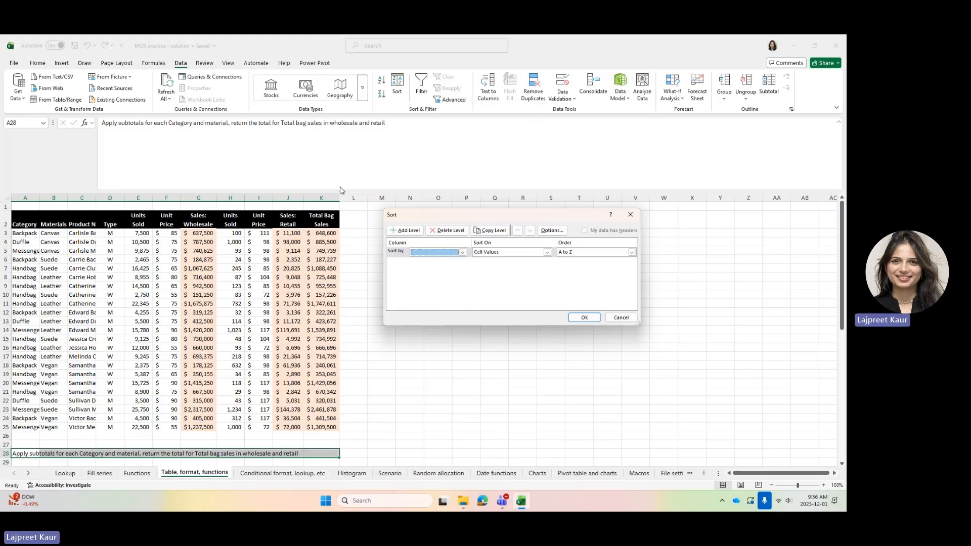
click(631, 215)
- Sort the bag sales rows by Category and then by Materials, both on cell values from A to Z
click(120, 303)
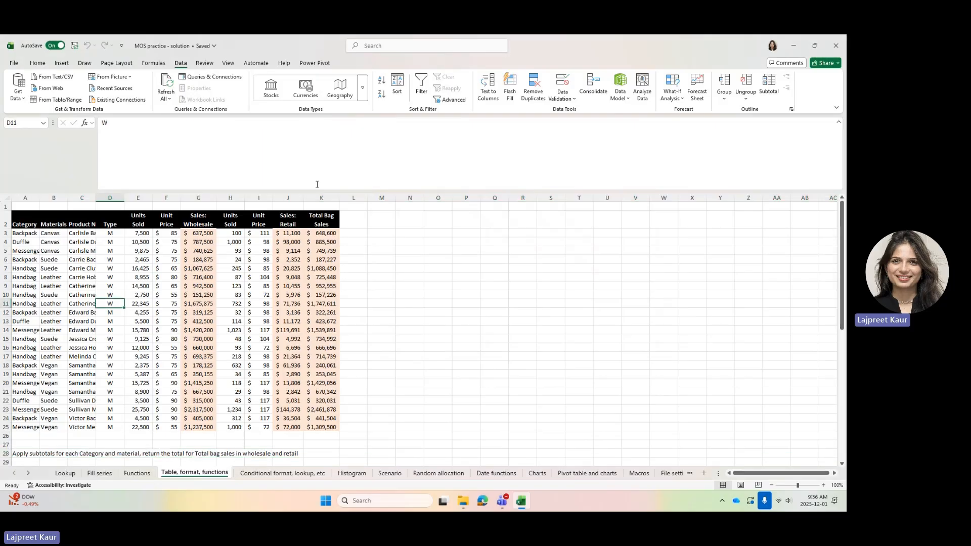
click(396, 86)
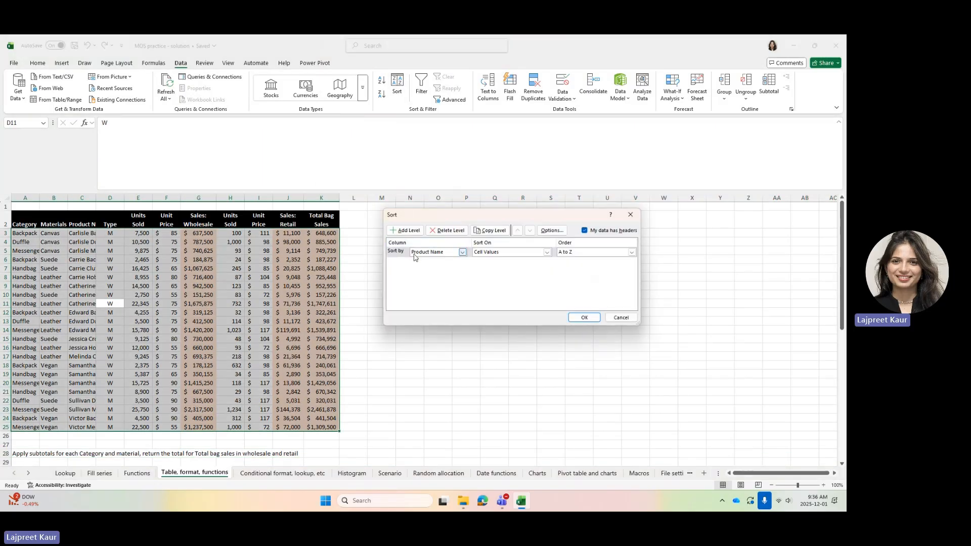
click(463, 252)
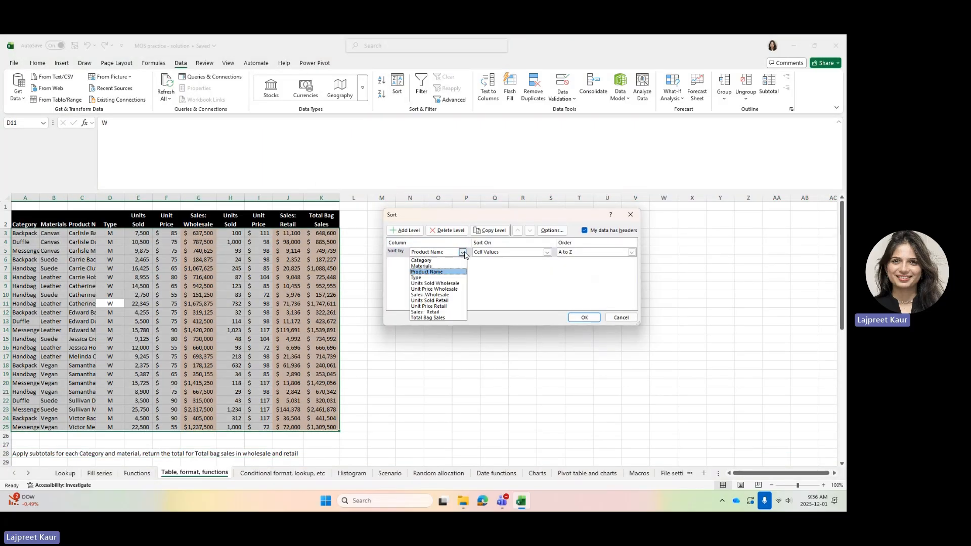
click(422, 261)
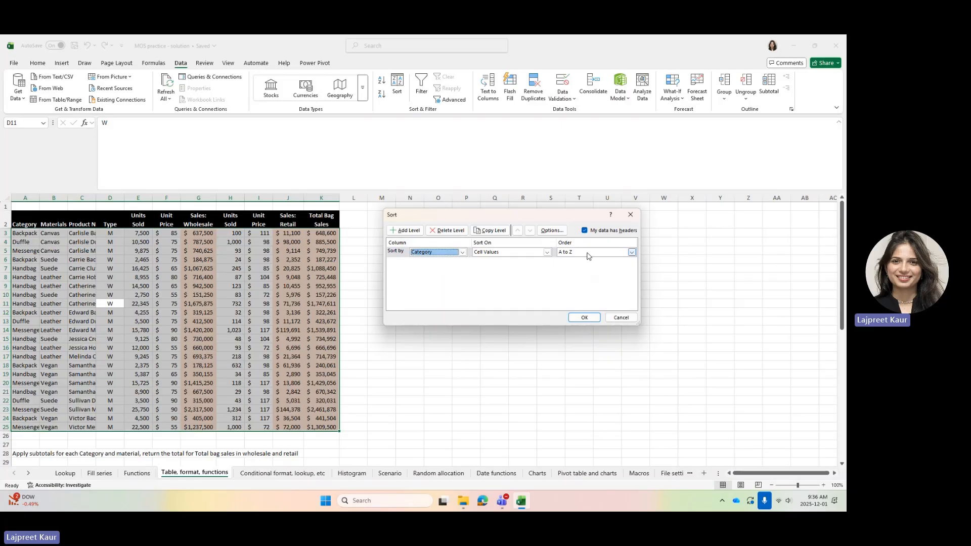
click(408, 231)
click(462, 263)
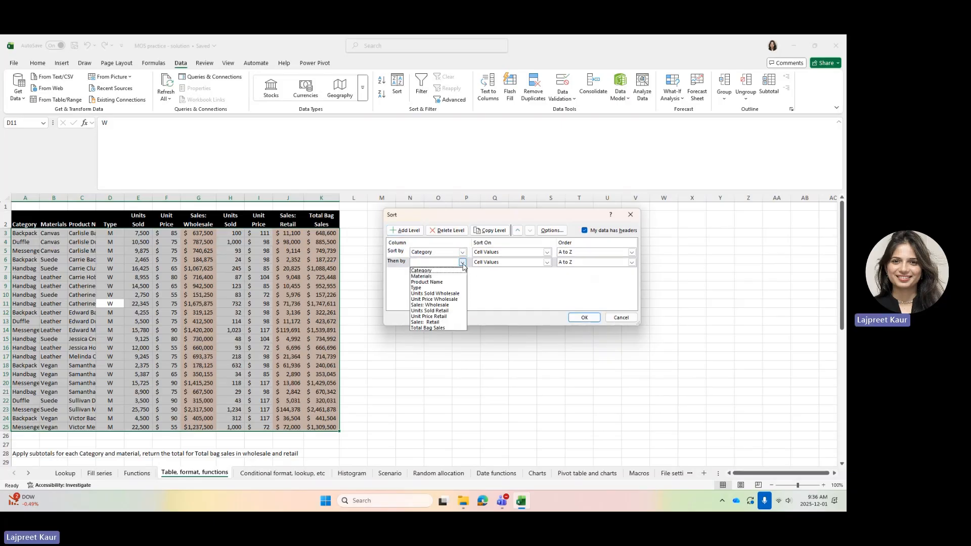
click(432, 277)
click(584, 318)
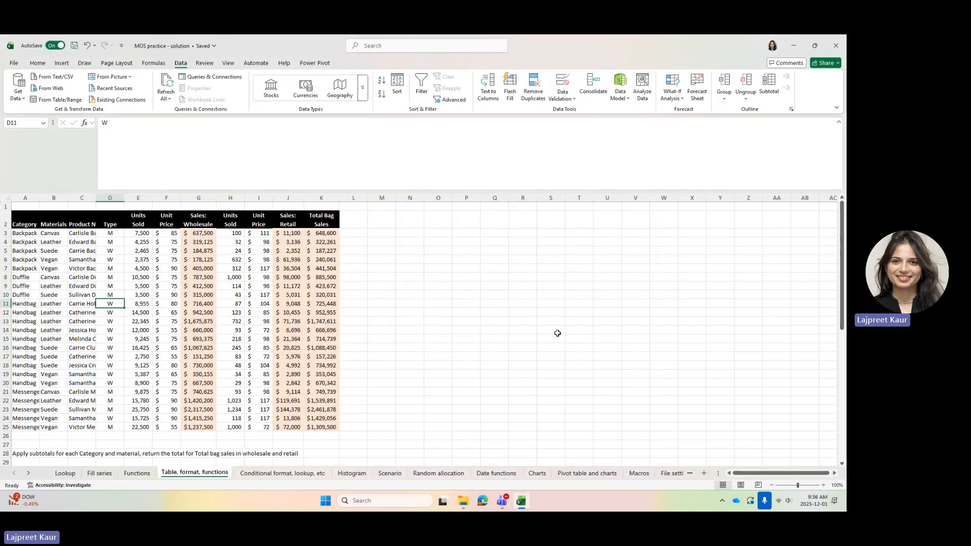
- Turn the sorted bag sales data into a table that uses its first row as headers
click(229, 304)
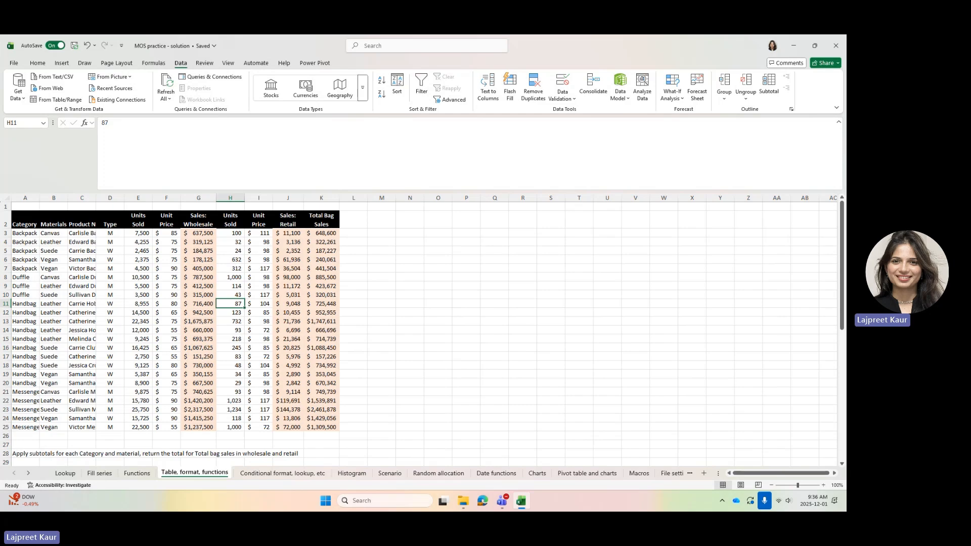
click(184, 249)
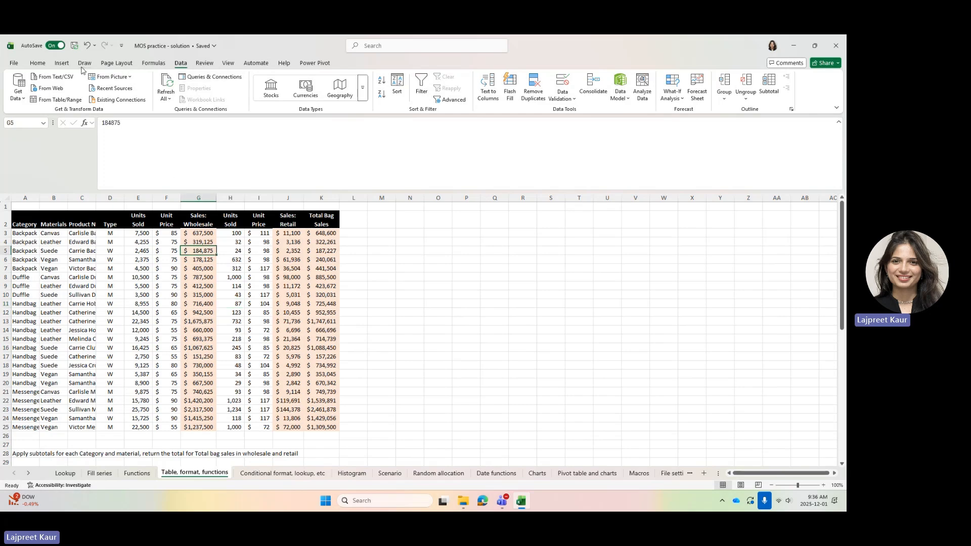
click(62, 64)
click(84, 86)
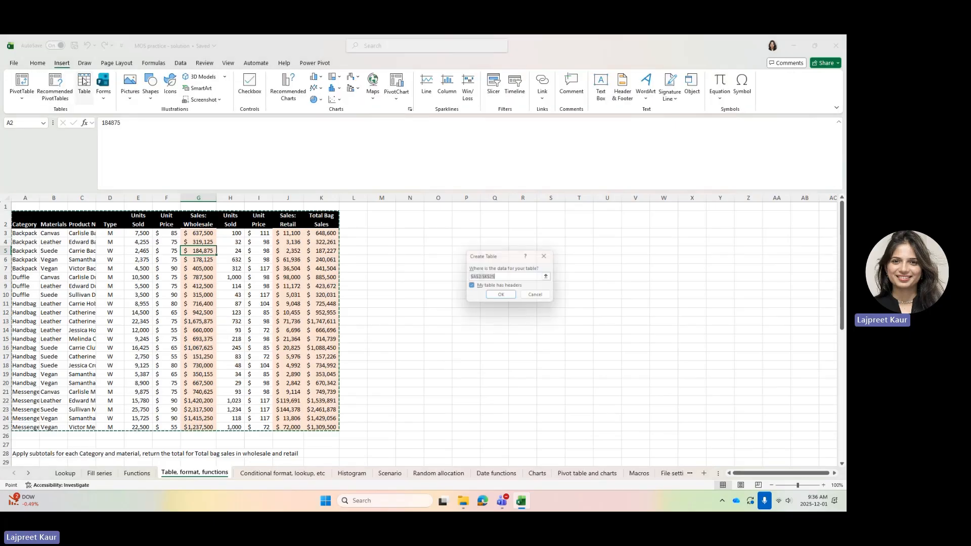
click(495, 297)
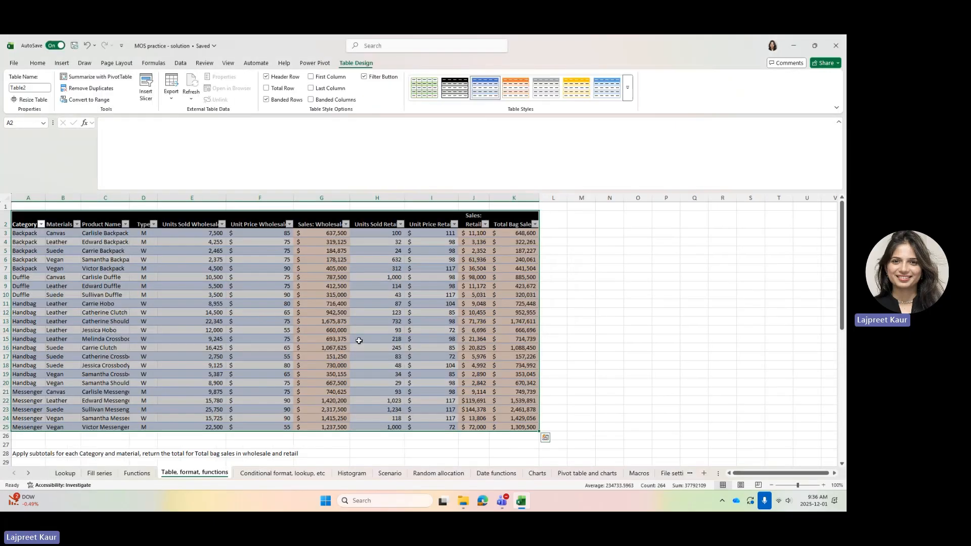
click(306, 297)
- Convert the bag sales table back to a normal range
click(180, 63)
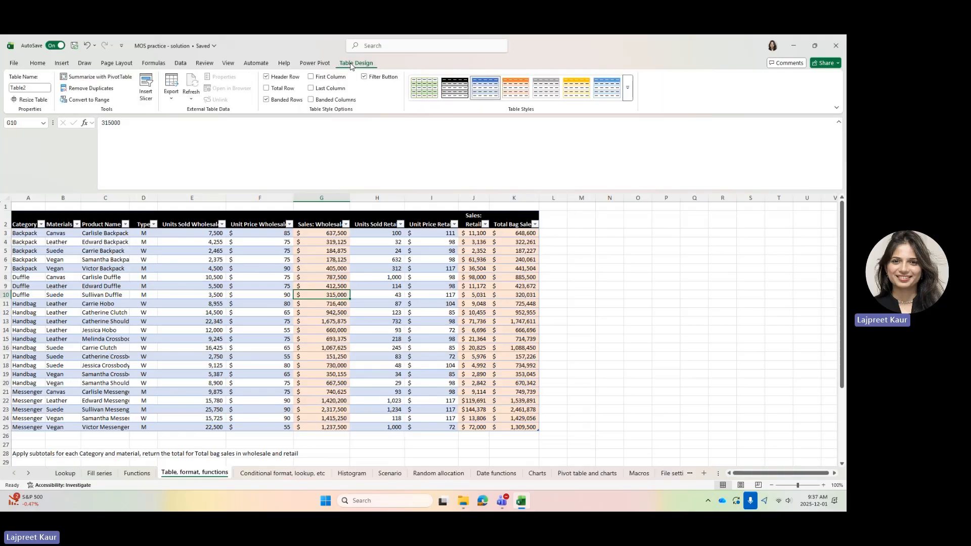
click(85, 100)
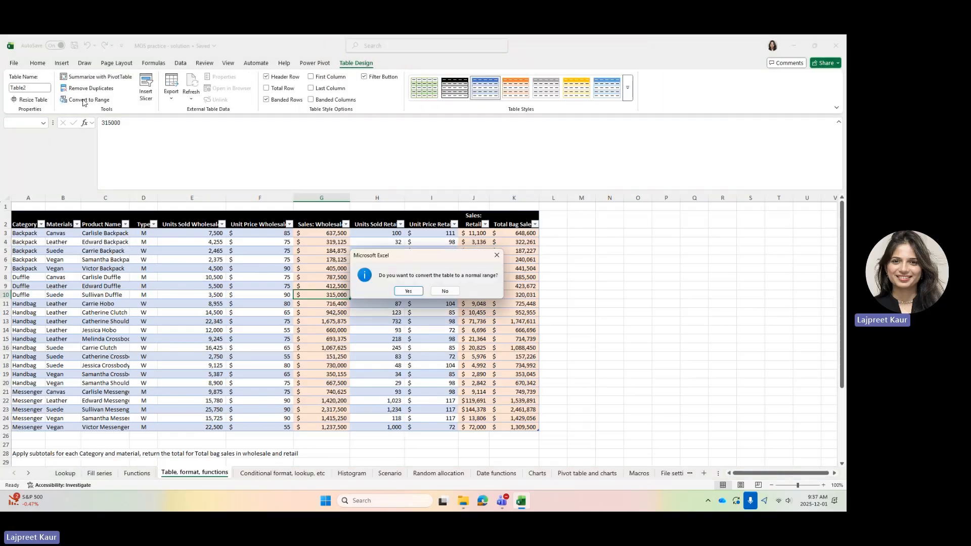
click(408, 291)
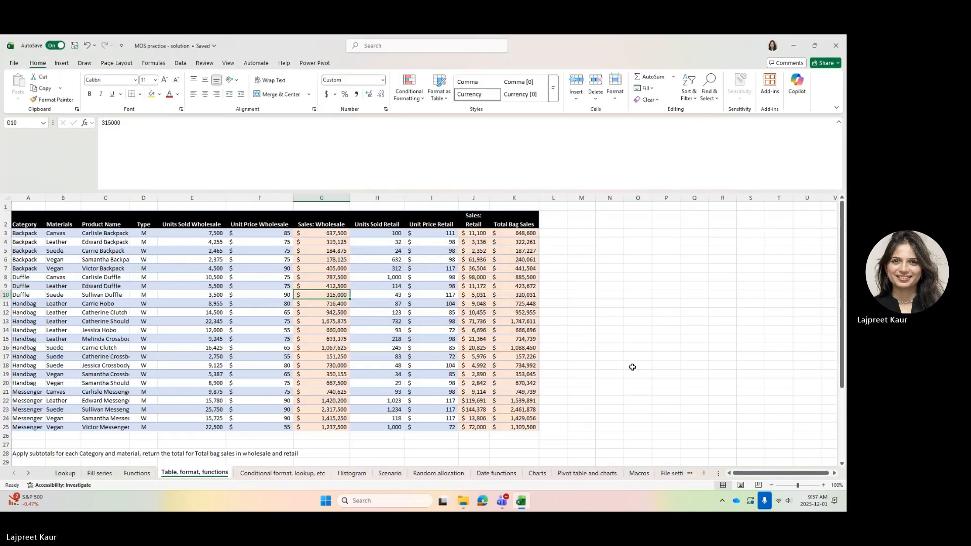
click(332, 332)
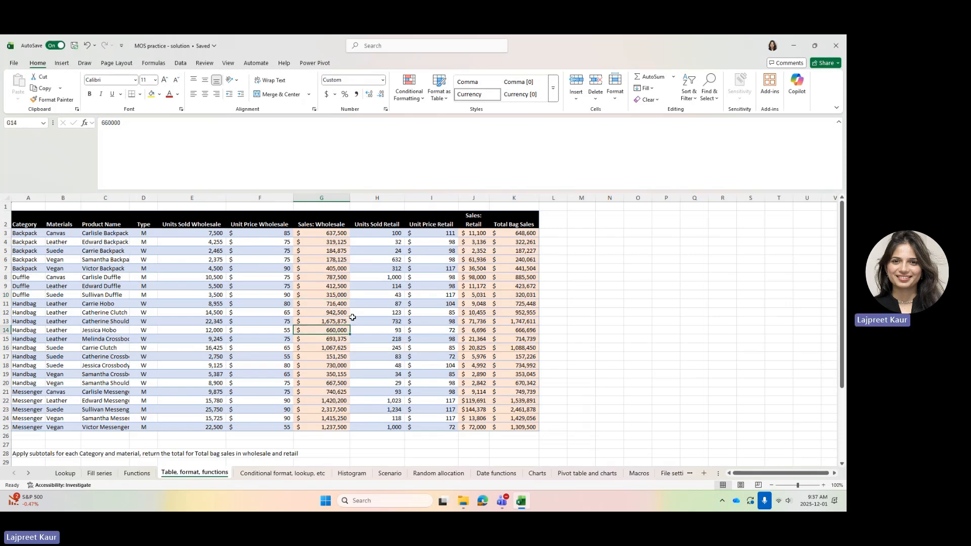
- Rename the current worksheet as "Subtotals, format, functions"
double_click(174, 472)
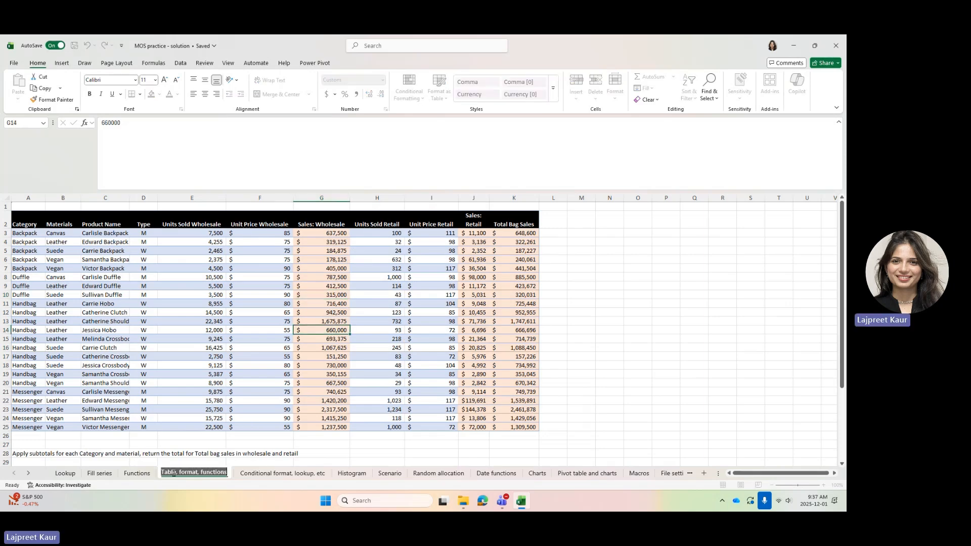
click(177, 473)
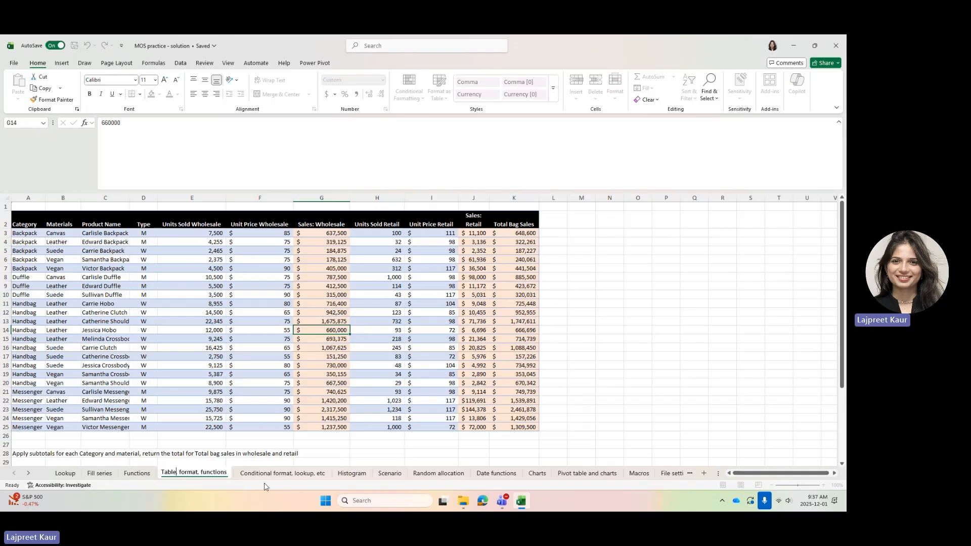
key(BackSpace)
key(BackSpace)
key(BackSpace)
key(BackSpace)
key(BackSpace)
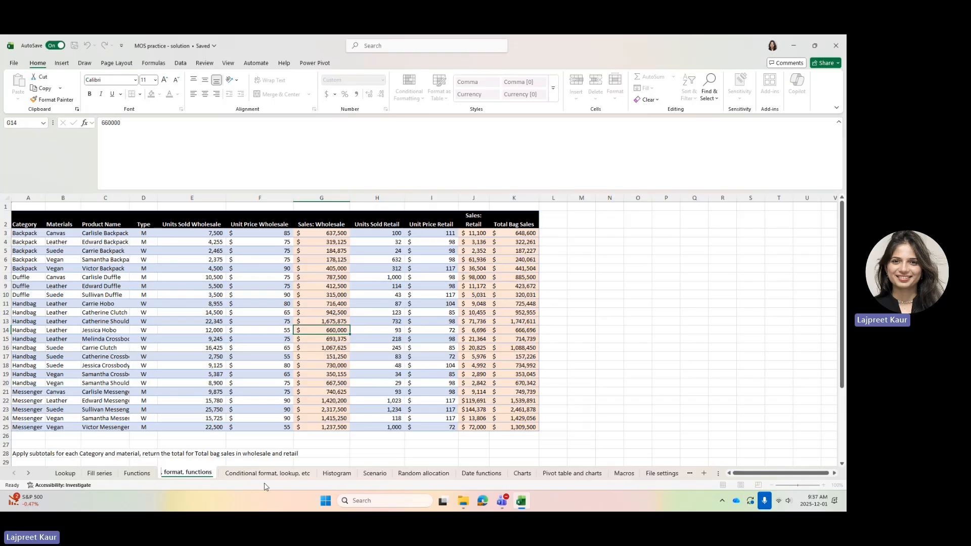
text(Aubtotals)
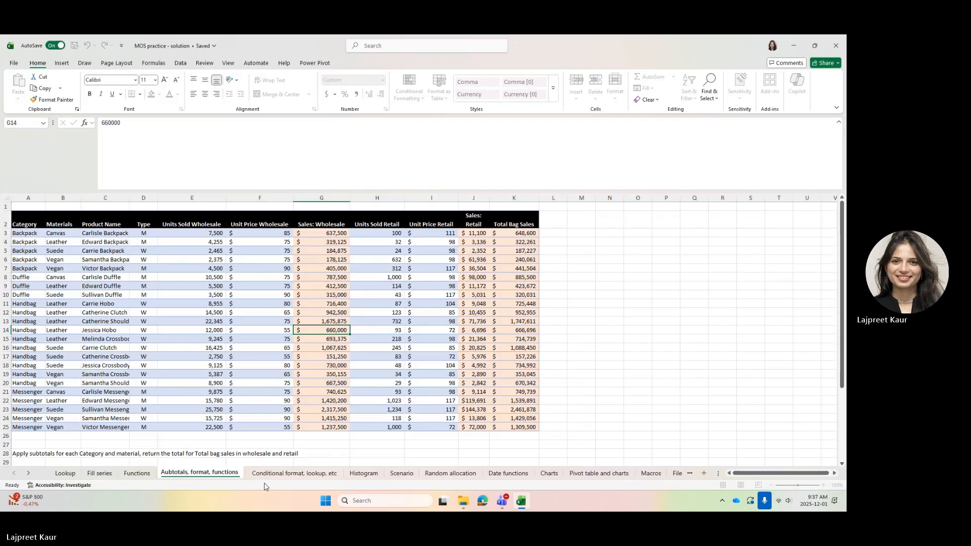
key(BackSpace)
text(S)
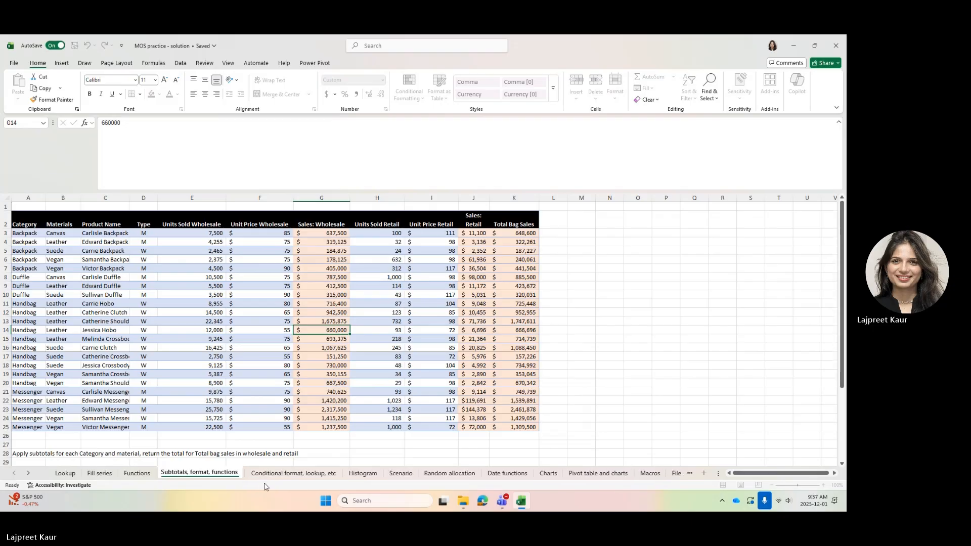
key(Return)
- Set up subtotals for the bag sales data at each change in Category, using the Sum function
click(436, 330)
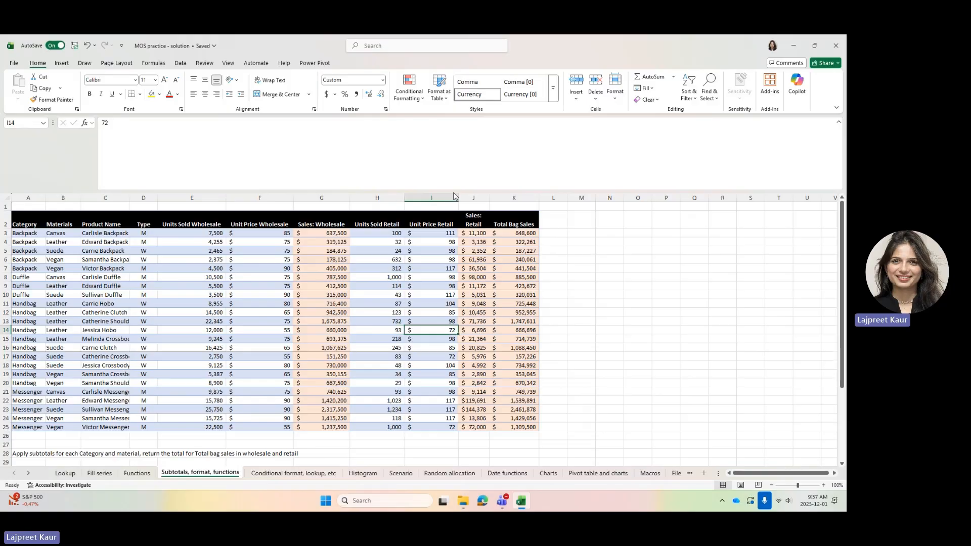
click(182, 64)
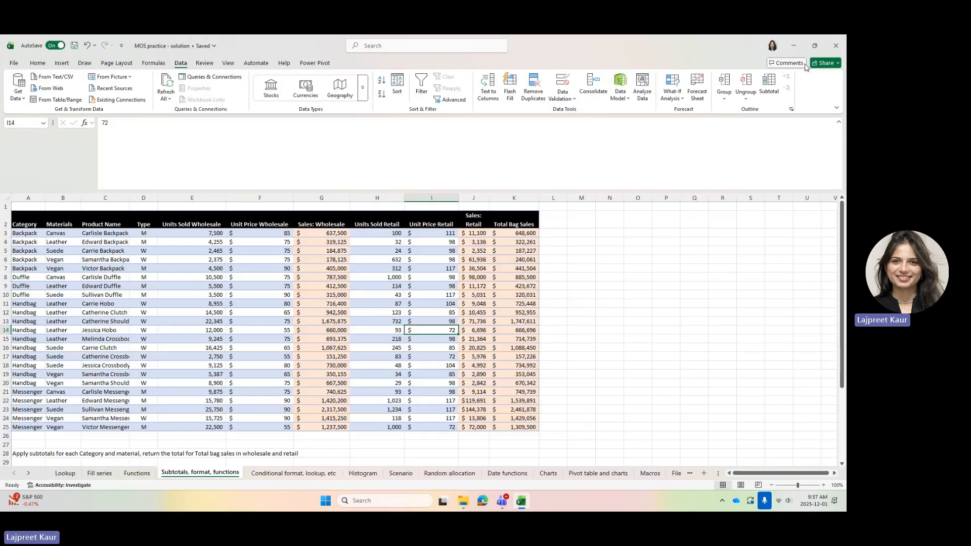
click(770, 84)
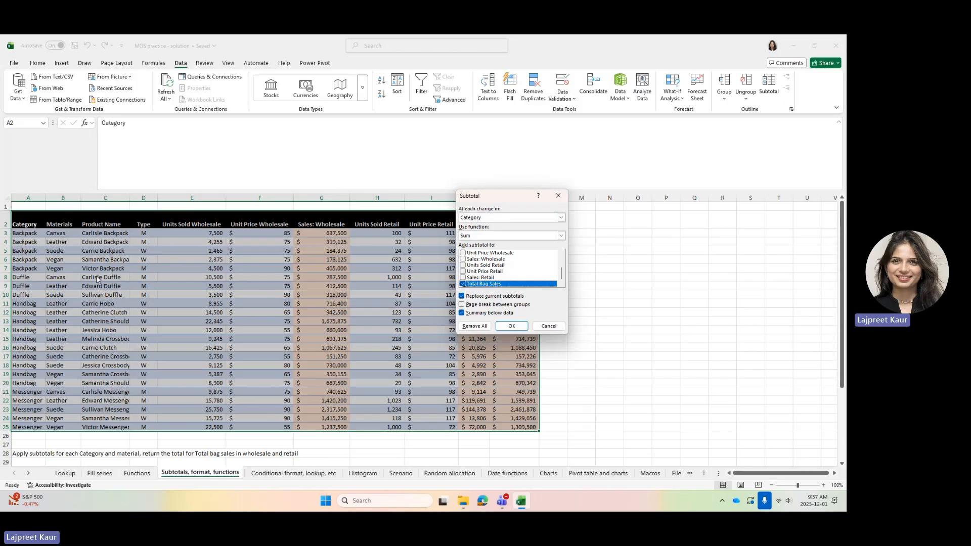
drag(484, 197, 575, 197)
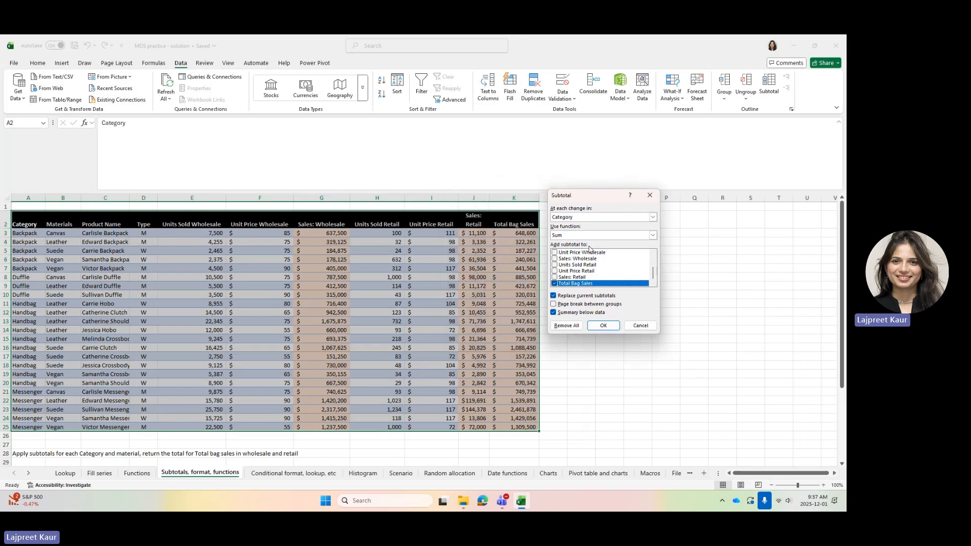
click(575, 235)
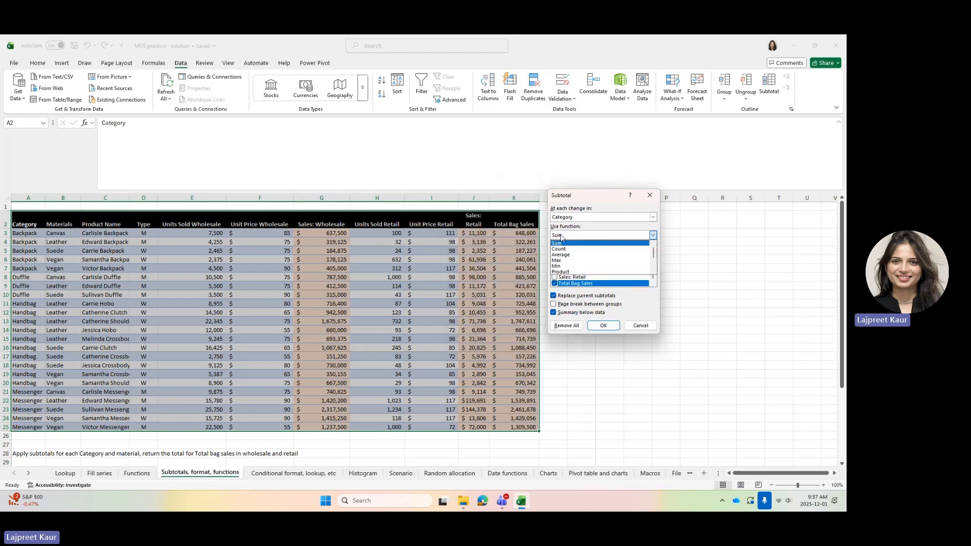
click(561, 238)
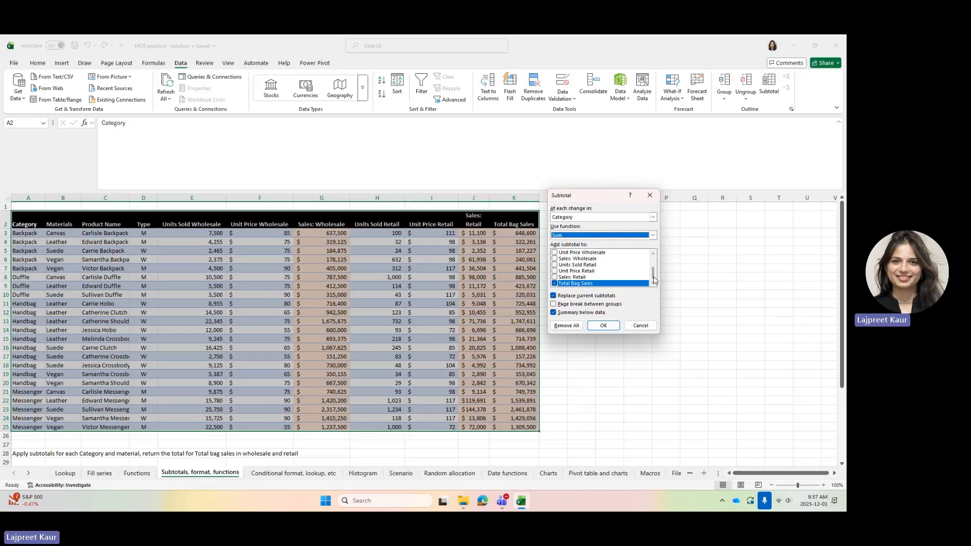
- Include Sales: Wholesale, Sales: Retail and Total Bag Sales in the category subtotals, and apply them
scroll(654, 271, up, 2)
scroll(654, 266, down, 2)
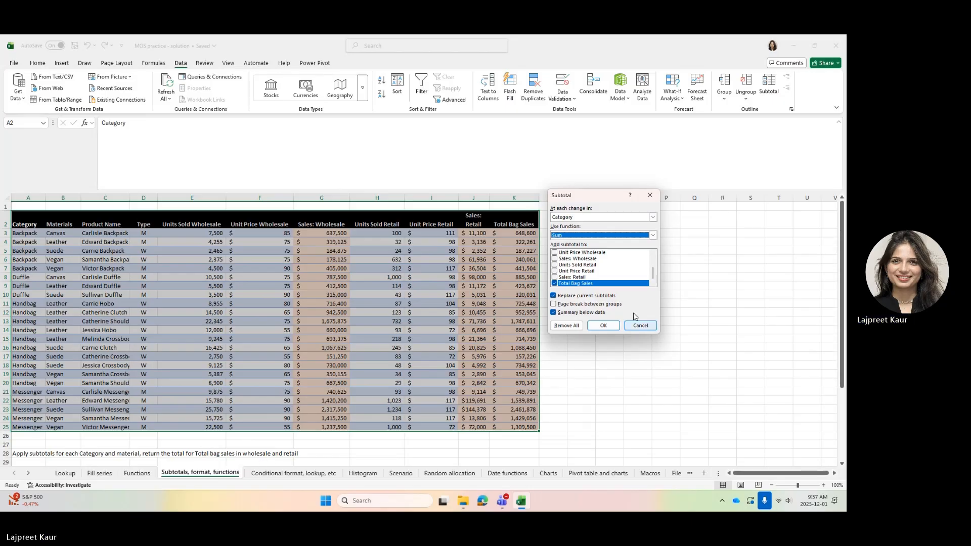
click(554, 284)
click(555, 283)
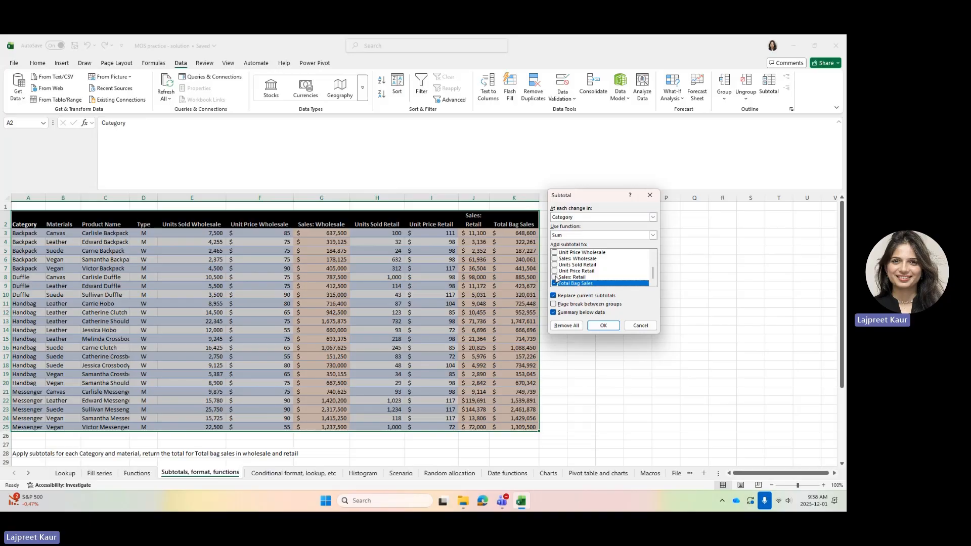
click(554, 278)
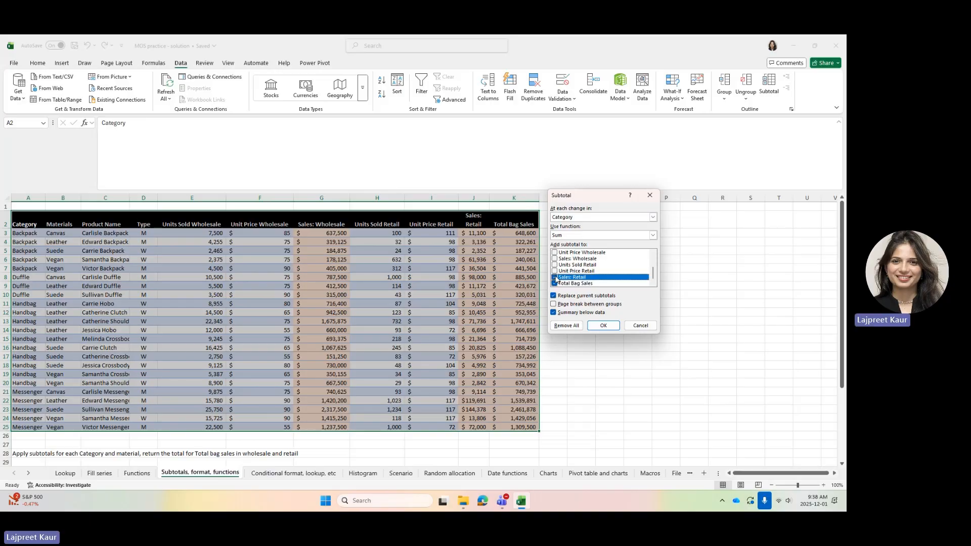
click(555, 259)
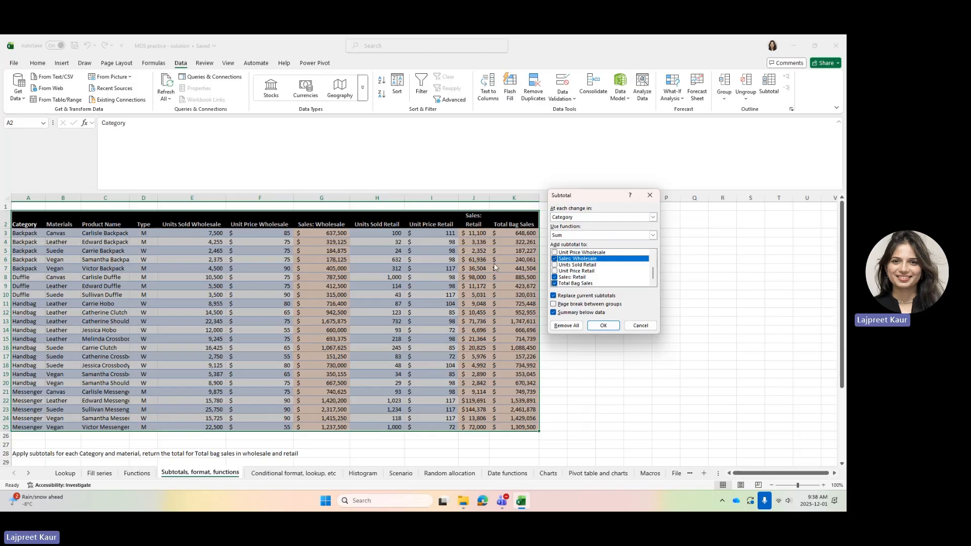
click(603, 324)
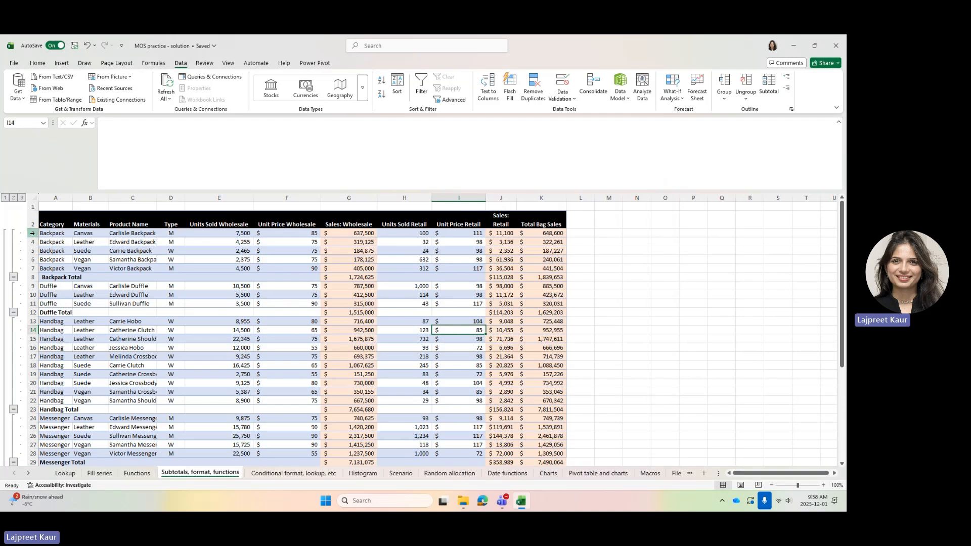
- Add nested Sum subtotals at each change in Materials for the same sales columns, without replacing the current category subtotals
drag(32, 233, 36, 273)
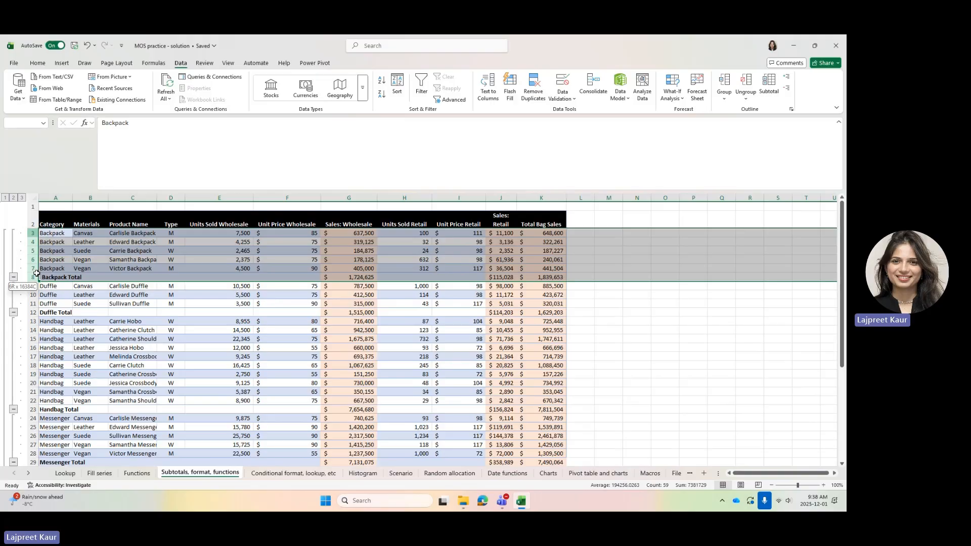
drag(36, 273, 36, 275)
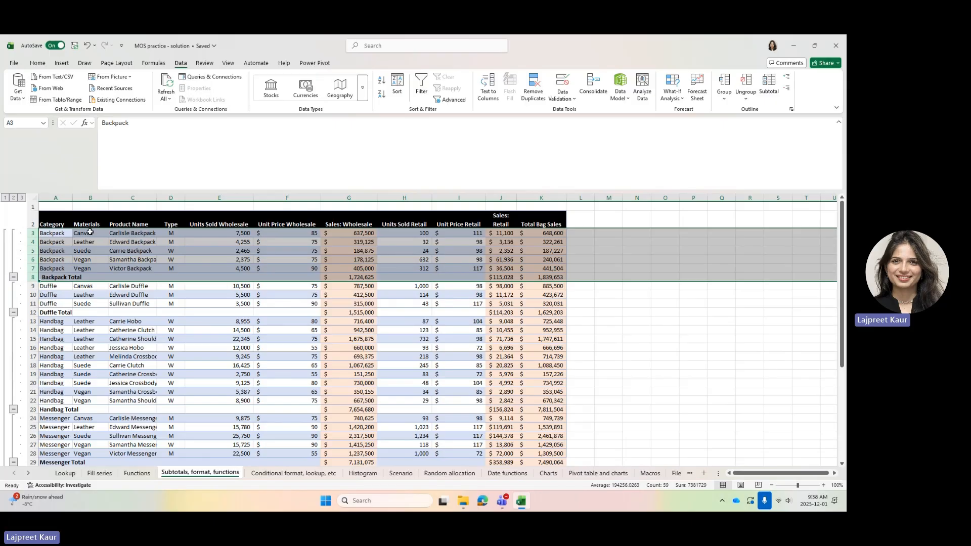
click(90, 232)
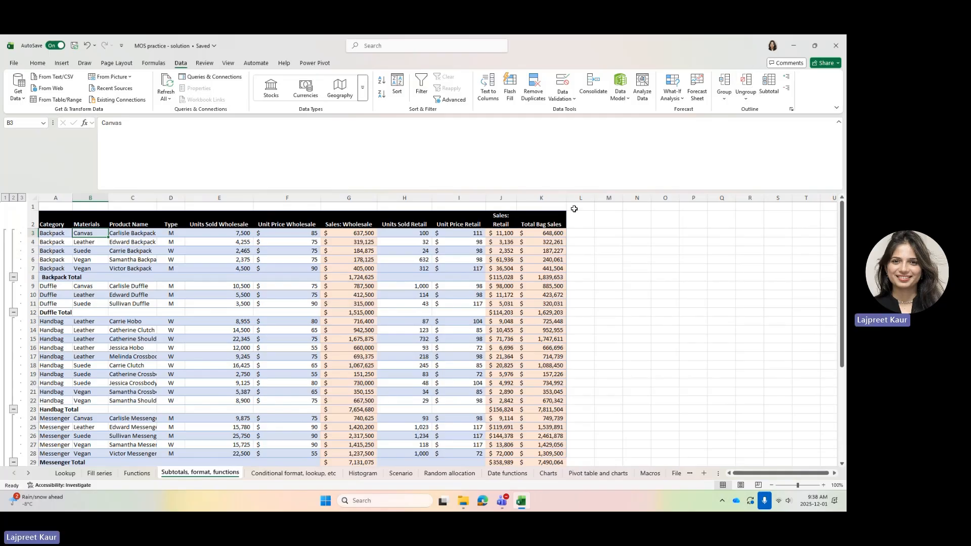
click(769, 83)
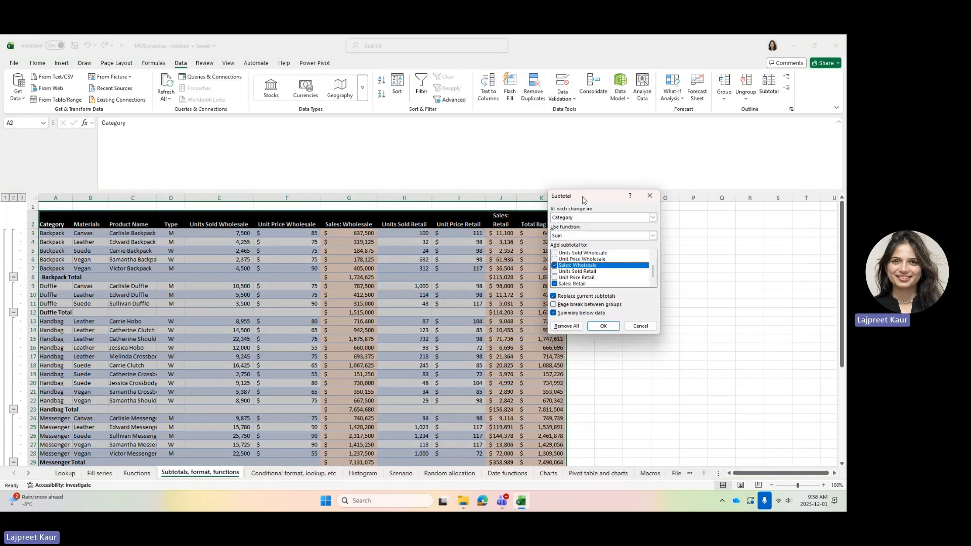
drag(576, 191, 464, 177)
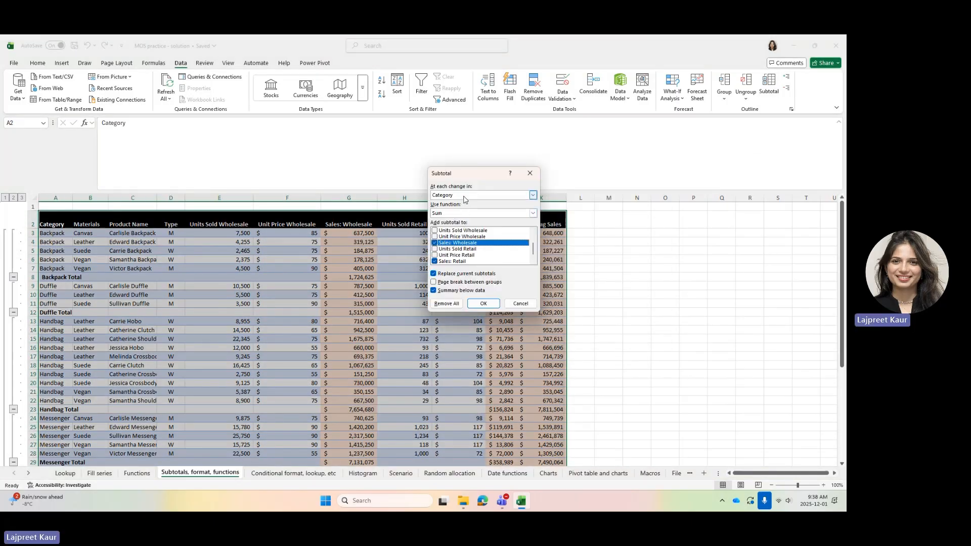
click(463, 195)
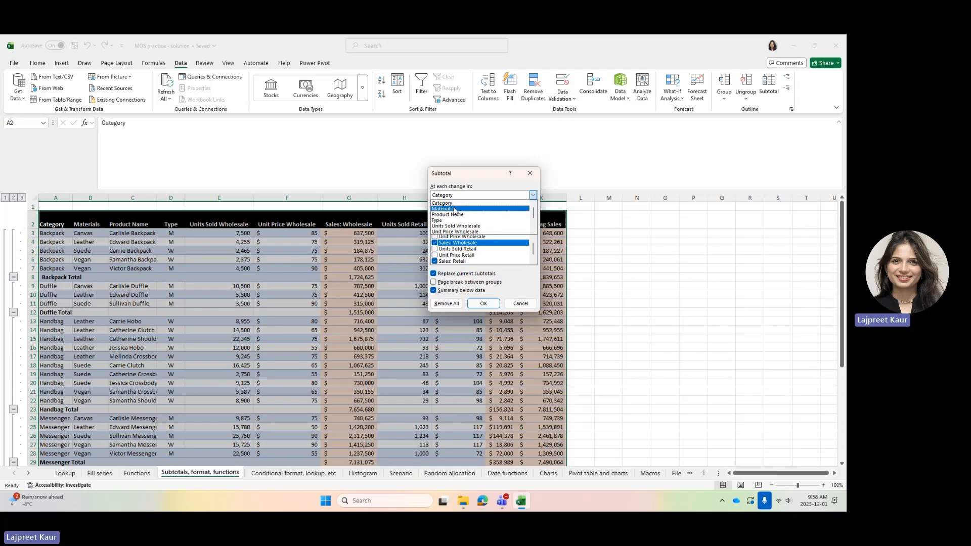
click(453, 209)
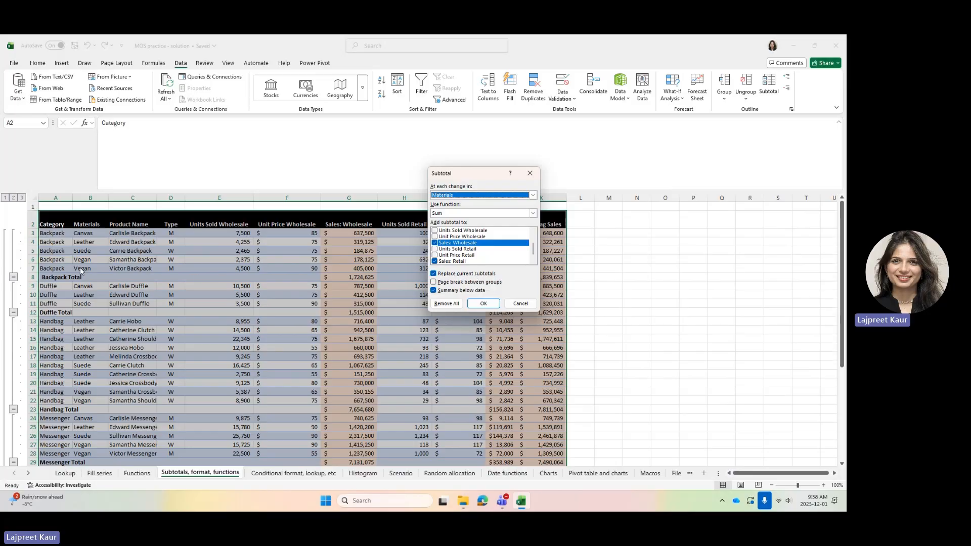
click(433, 274)
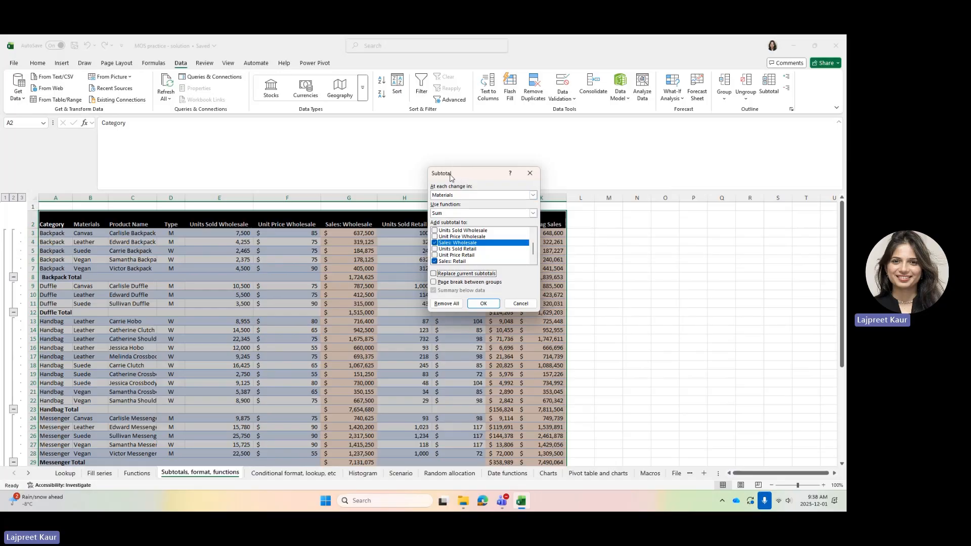
click(484, 305)
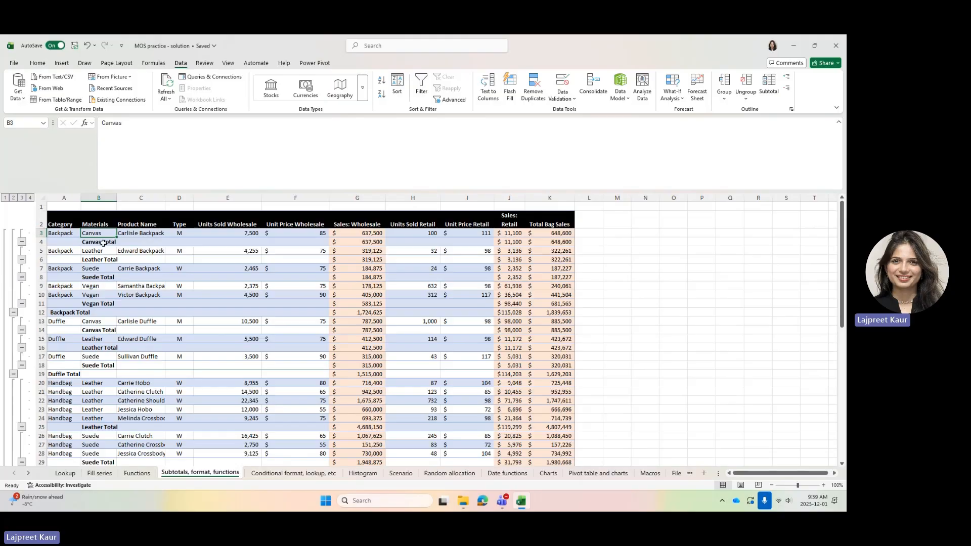
- Examine the material subtotals within each category, including the Handbag rows, and the instructions below the data
scroll(90, 263, down, 3)
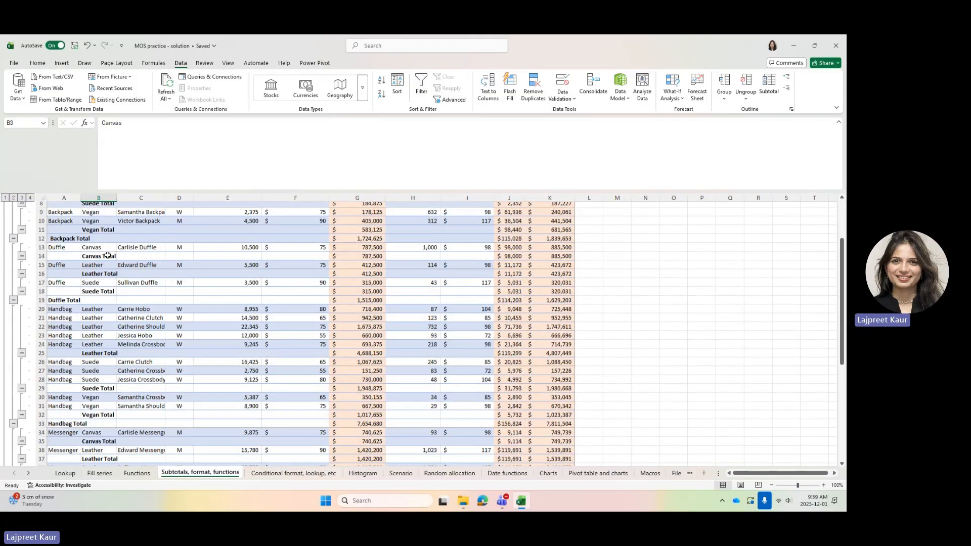
drag(42, 304, 42, 413)
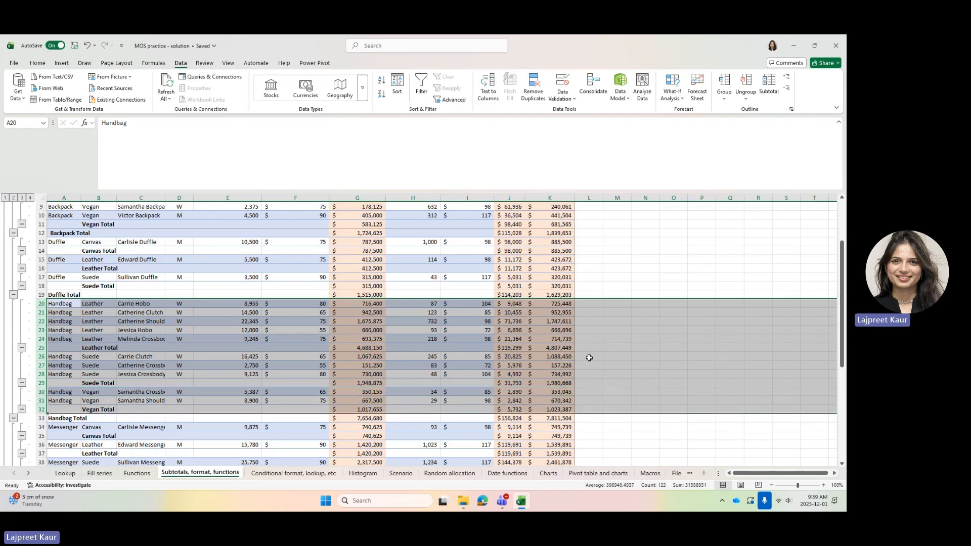
scroll(462, 335, up, 3)
click(457, 275)
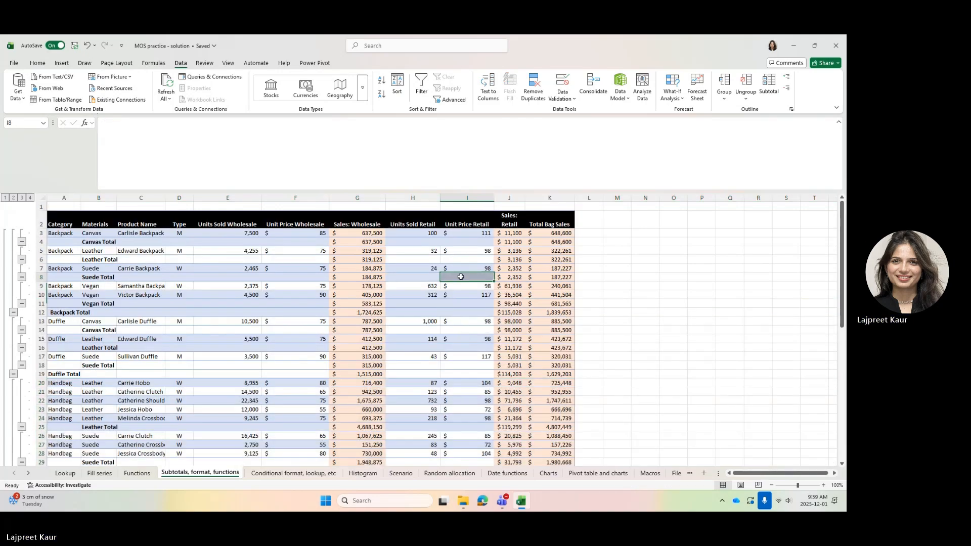
scroll(387, 324, down, 8)
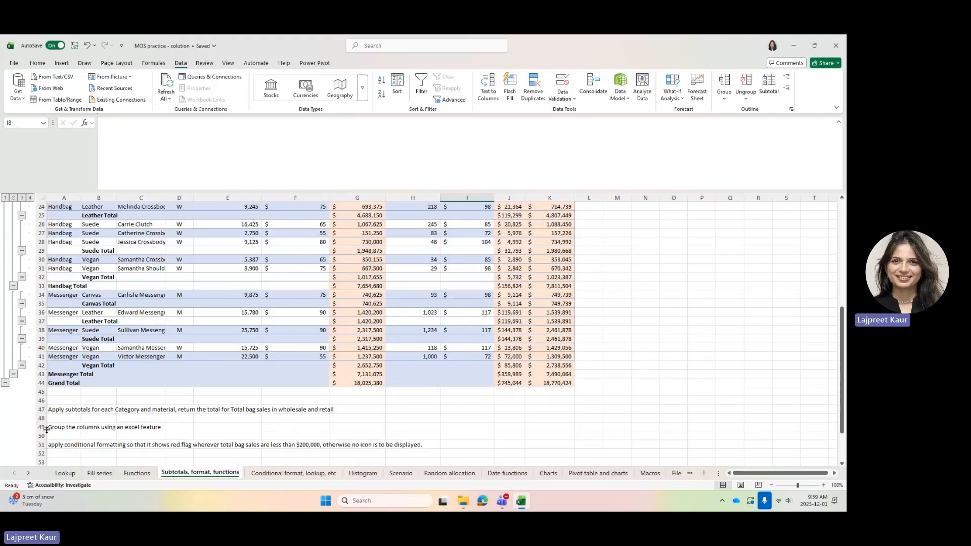
scroll(130, 390, up, 8)
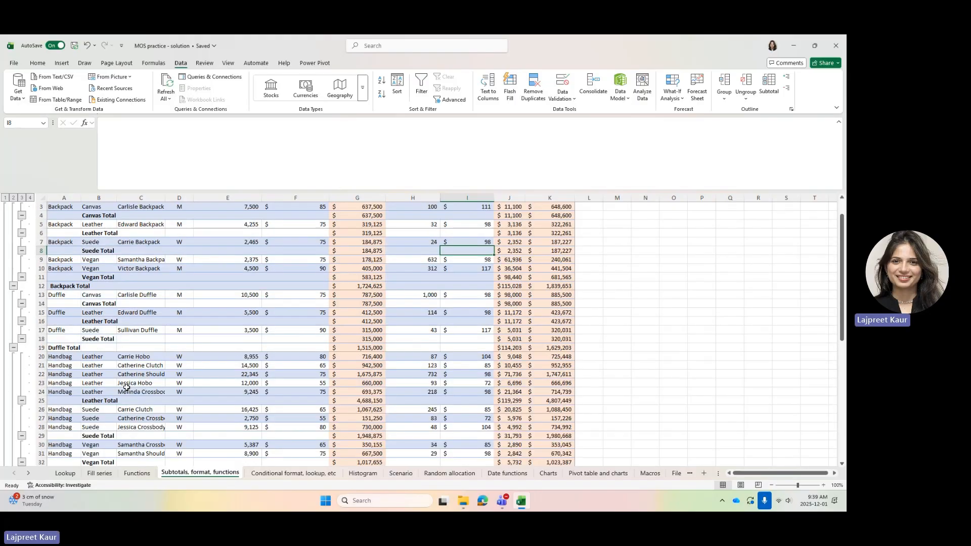
click(204, 305)
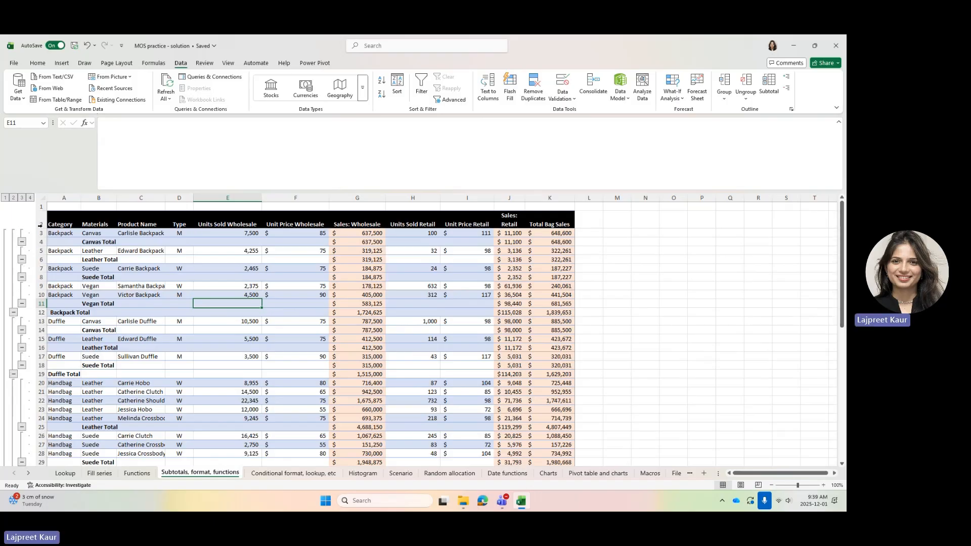
- View the outline at each level, from the grand total through category and material totals to all detail rows
click(6, 198)
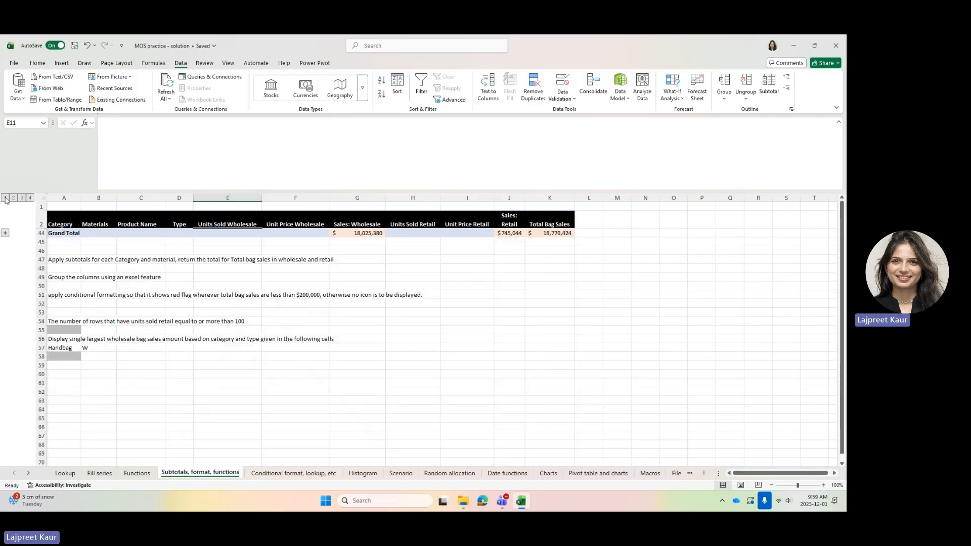
click(13, 198)
click(22, 197)
click(30, 198)
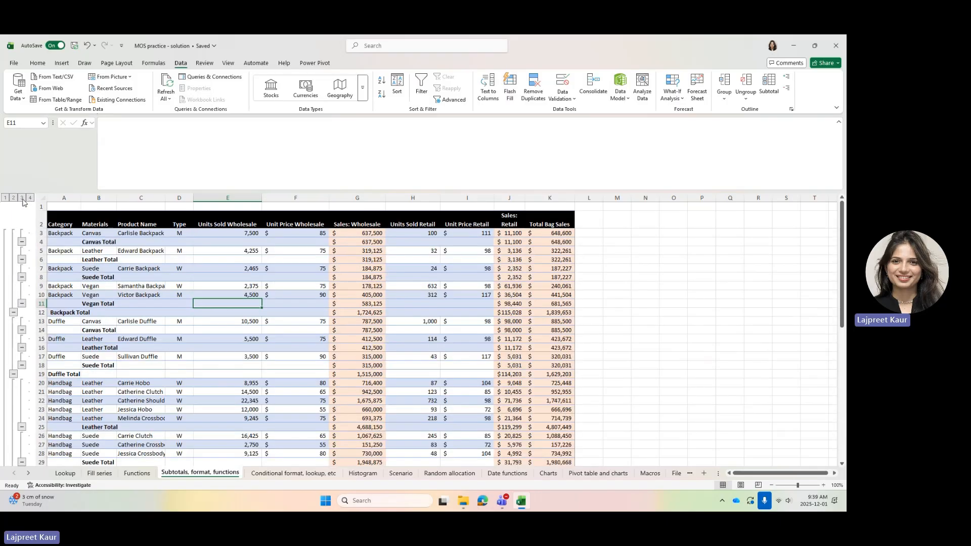
click(5, 198)
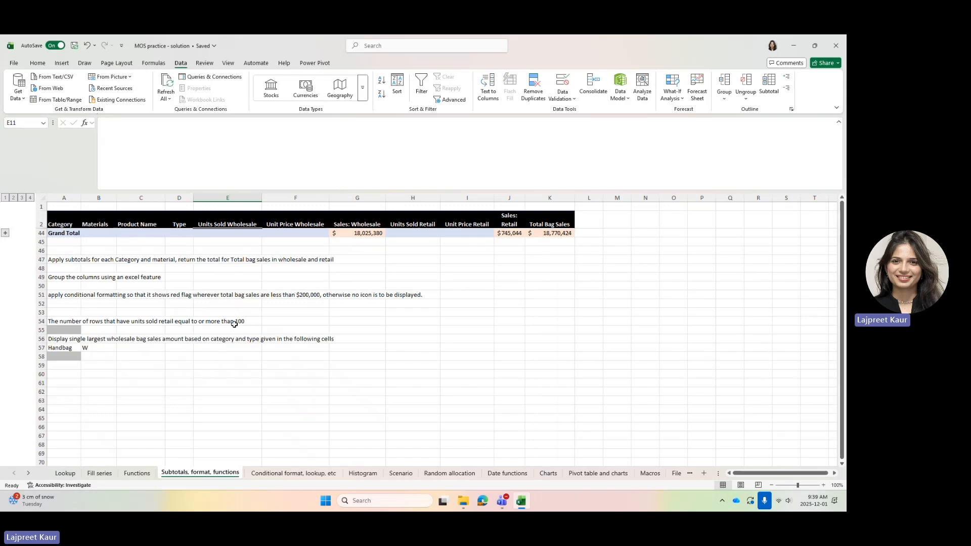
click(41, 233)
click(13, 198)
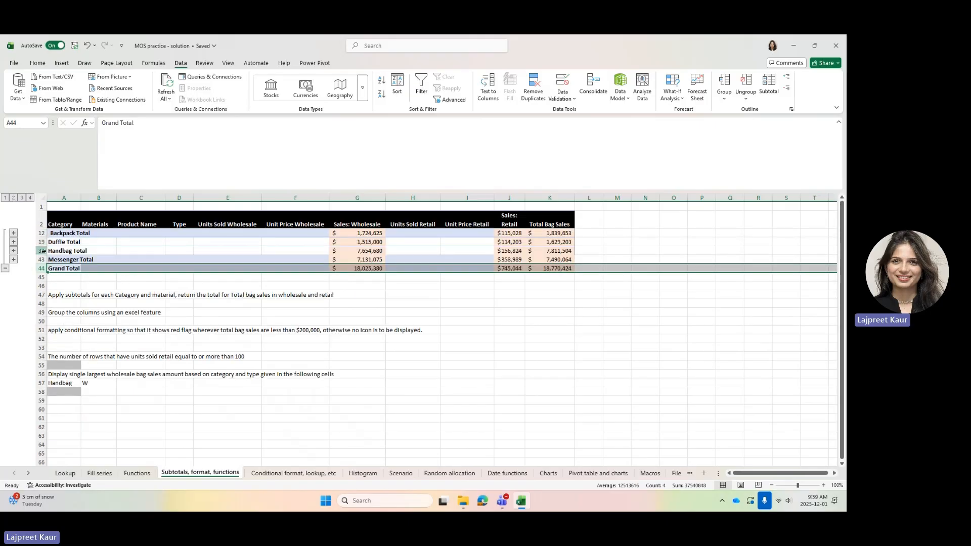
click(22, 199)
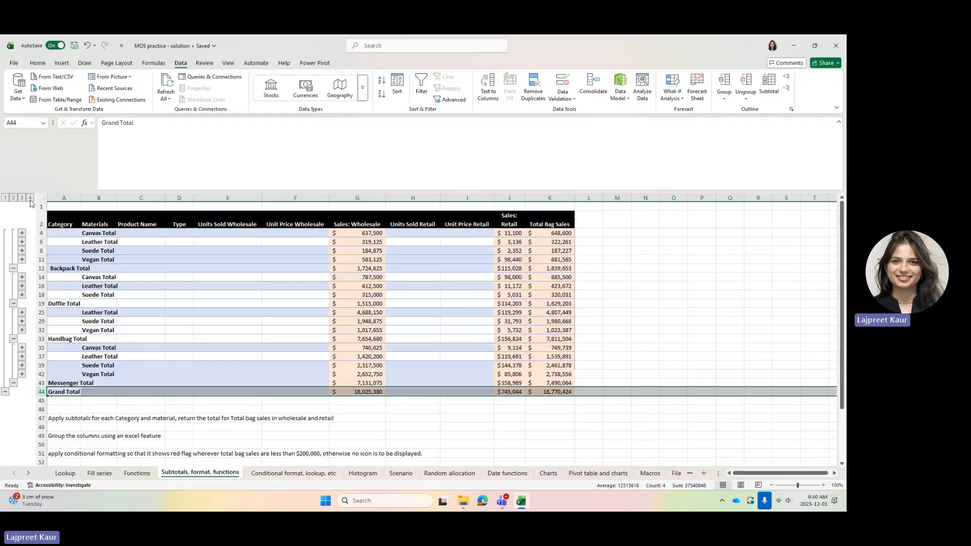
click(30, 198)
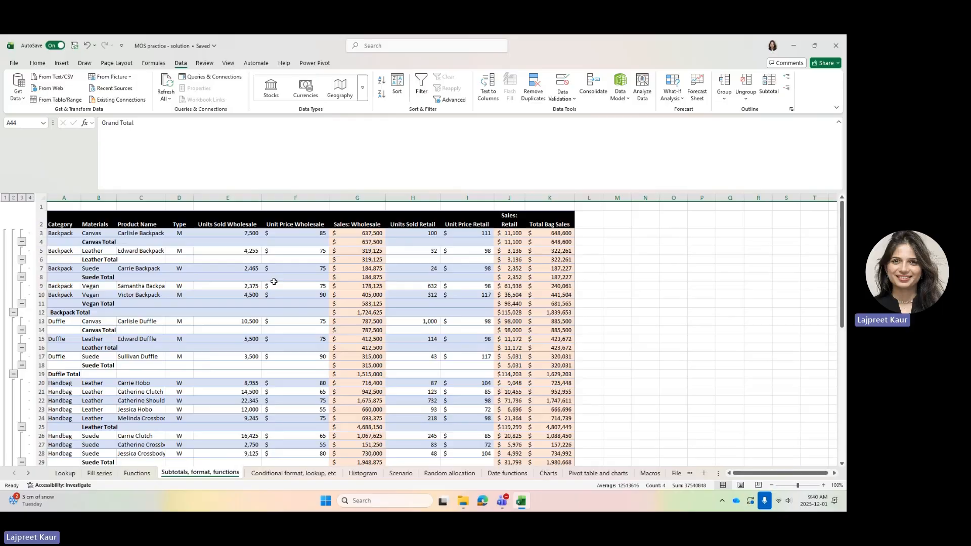
- Check the outline grouping options and read the remaining exercise instructions below the Grand Total row
click(500, 259)
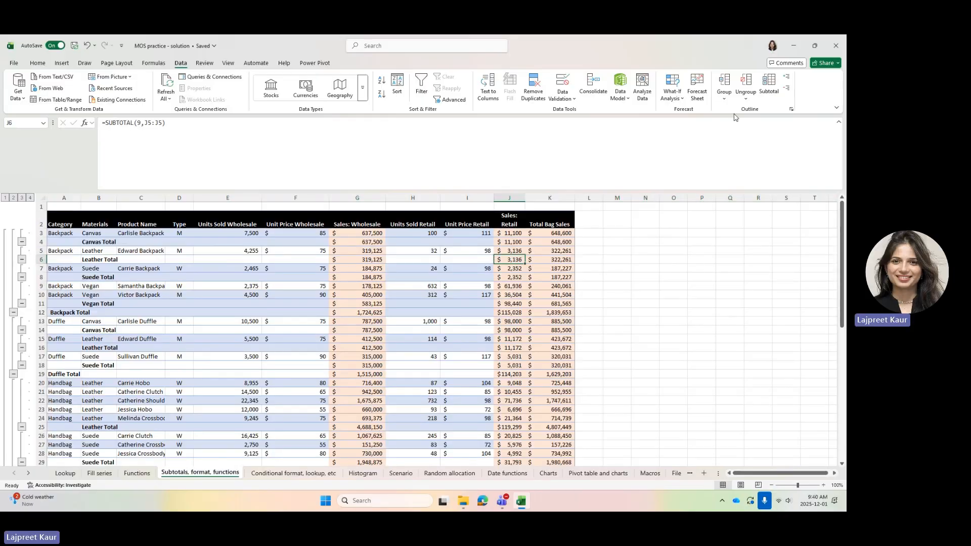
click(746, 99)
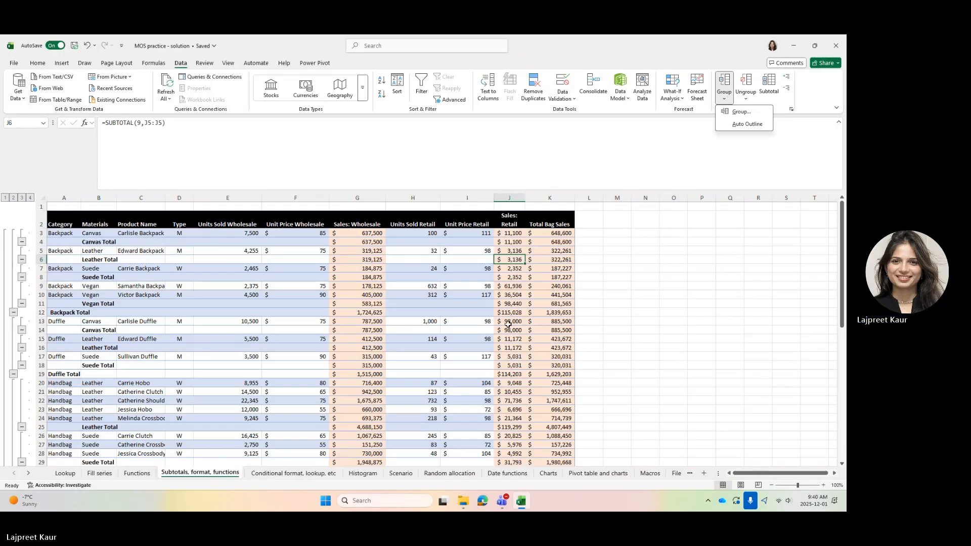
scroll(519, 335, down, 5)
scroll(519, 334, down, 6)
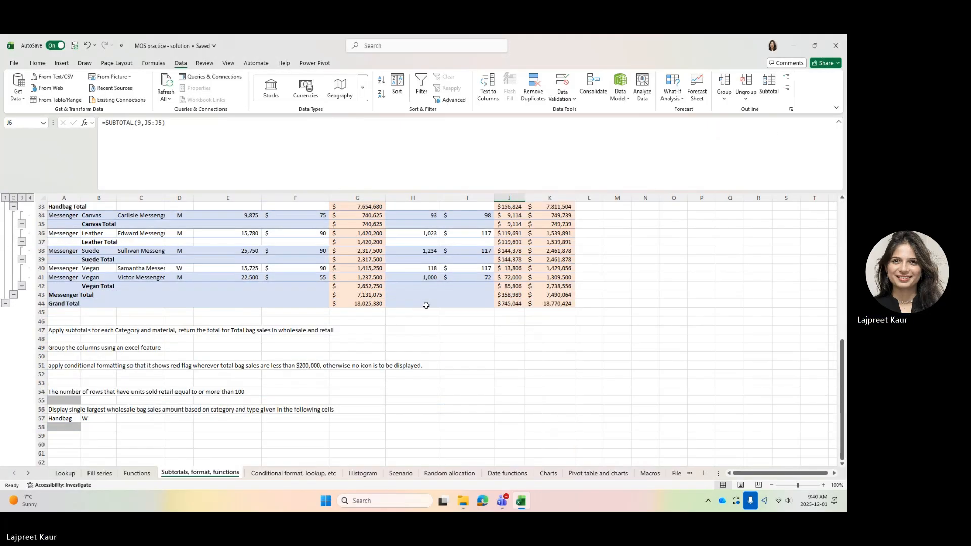
click(39, 348)
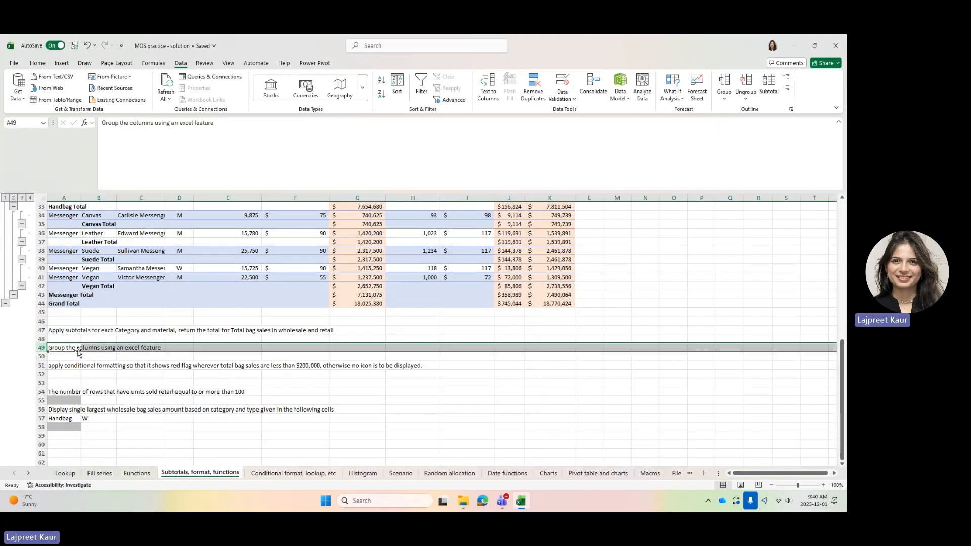
scroll(405, 374, up, 7)
scroll(405, 382, up, 4)
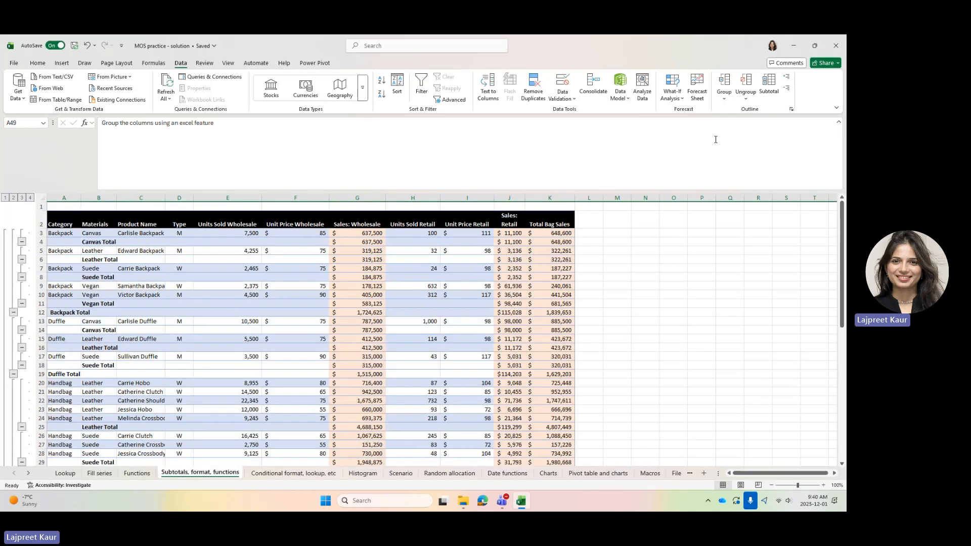
click(727, 101)
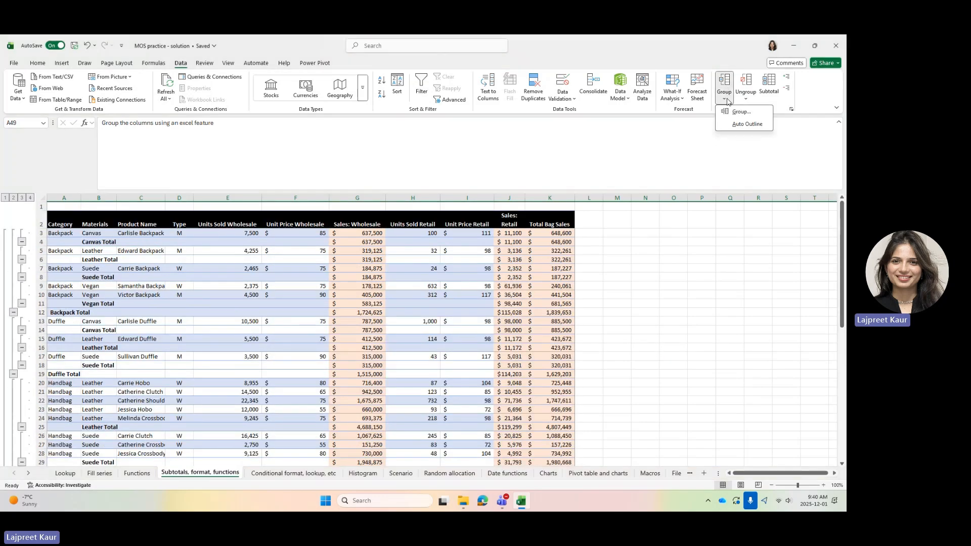
click(734, 126)
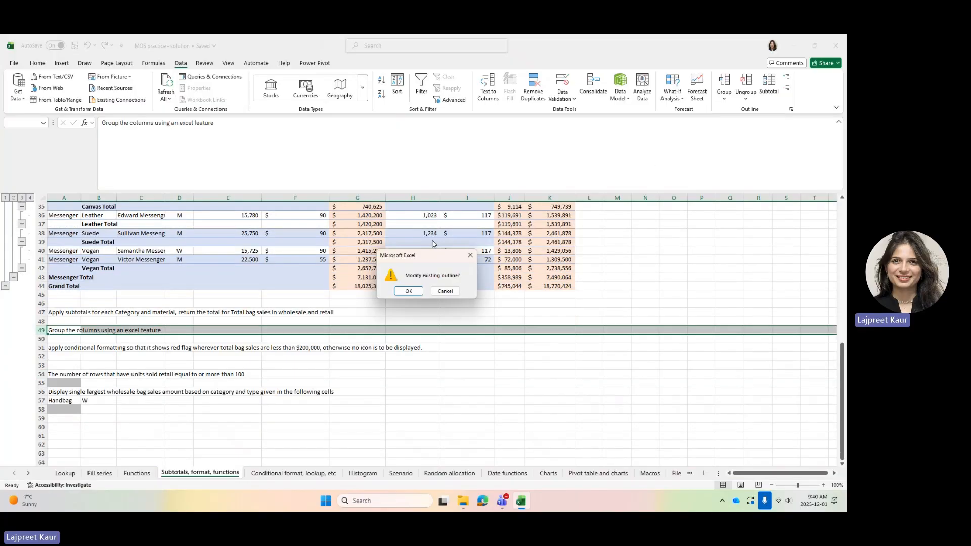
click(471, 256)
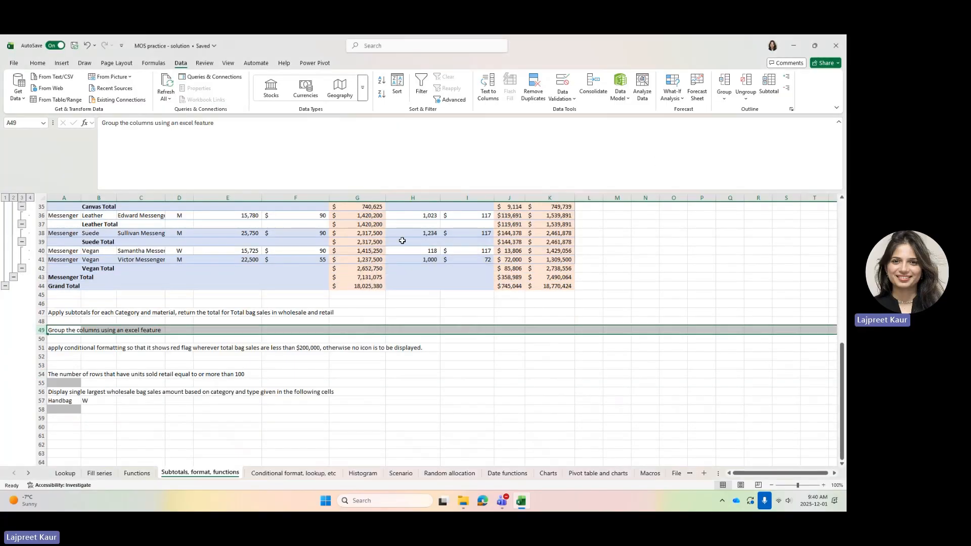
- Apply Auto Outline to the bag sales data, modifying the existing outline
click(380, 234)
scroll(429, 267, up, 12)
click(721, 106)
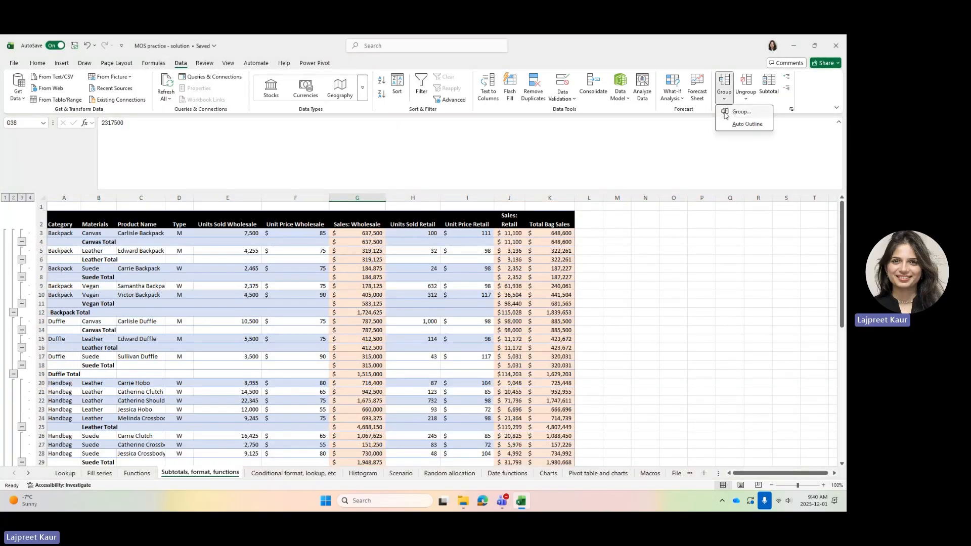
click(732, 125)
click(408, 291)
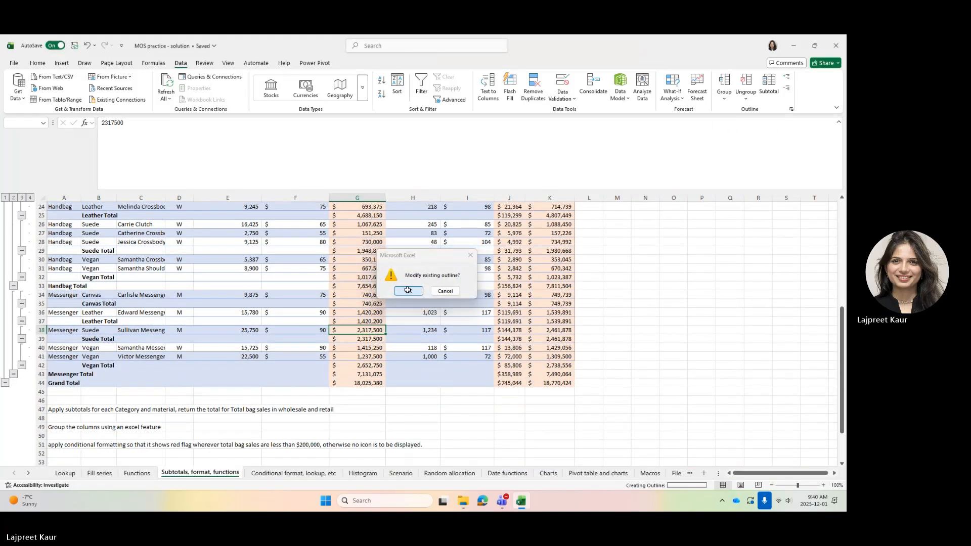
- Group the Sales: Wholesale column by columns and check its outline bracket above the sheet
scroll(373, 364, up, 8)
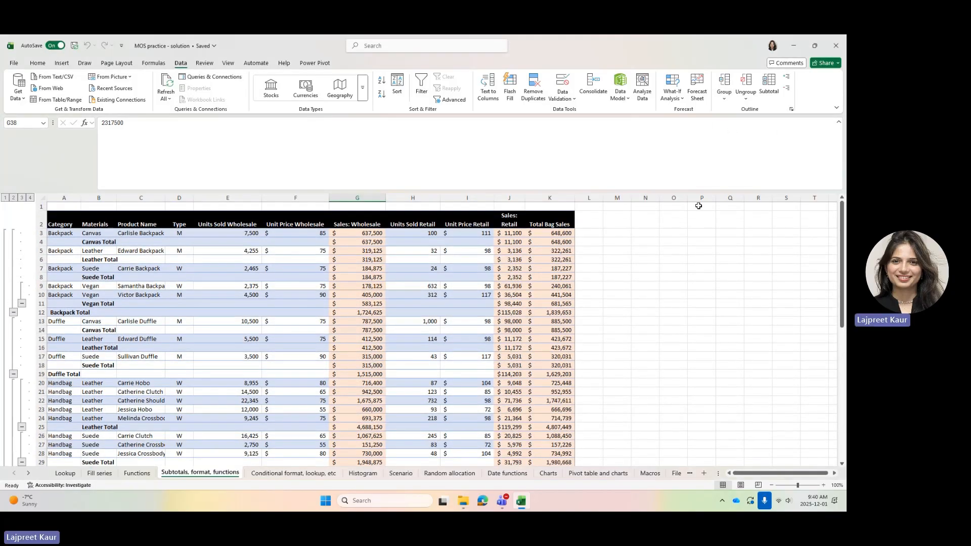
click(724, 85)
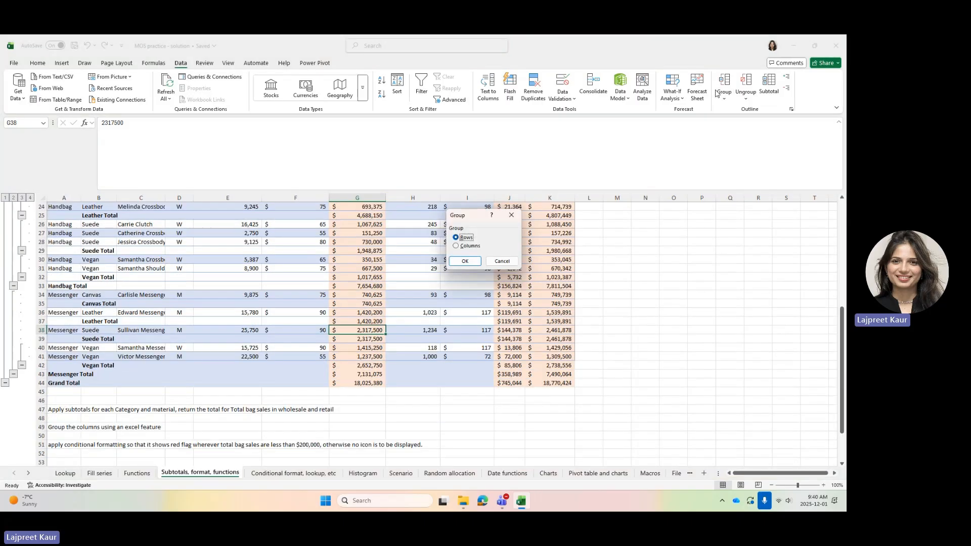
click(456, 245)
click(463, 261)
scroll(382, 280, up, 5)
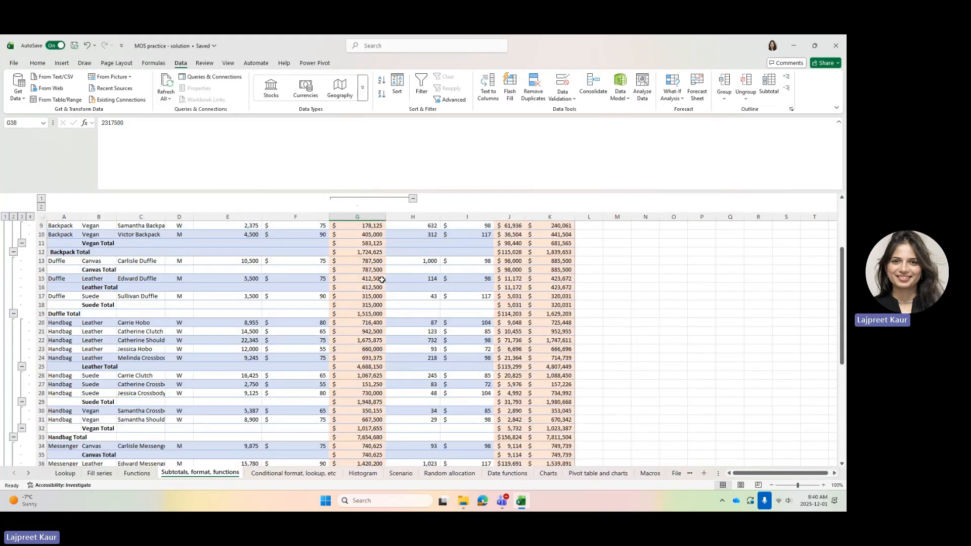
scroll(382, 280, up, 3)
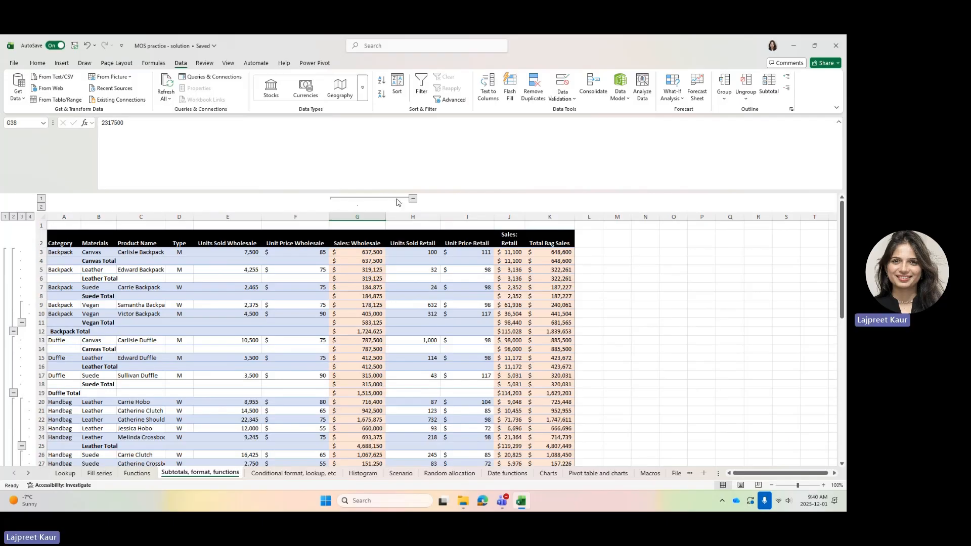
scroll(397, 203, down, 4)
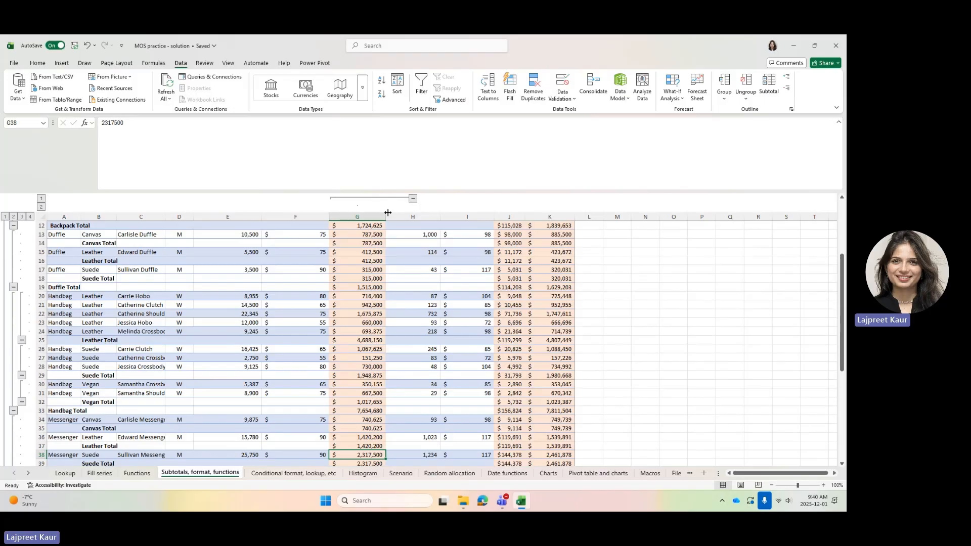
scroll(375, 314, up, 4)
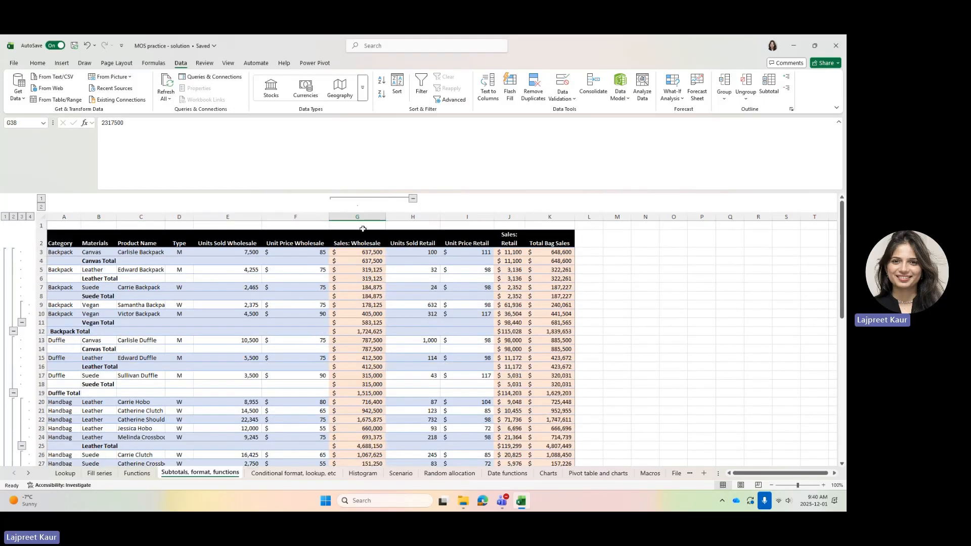
click(358, 215)
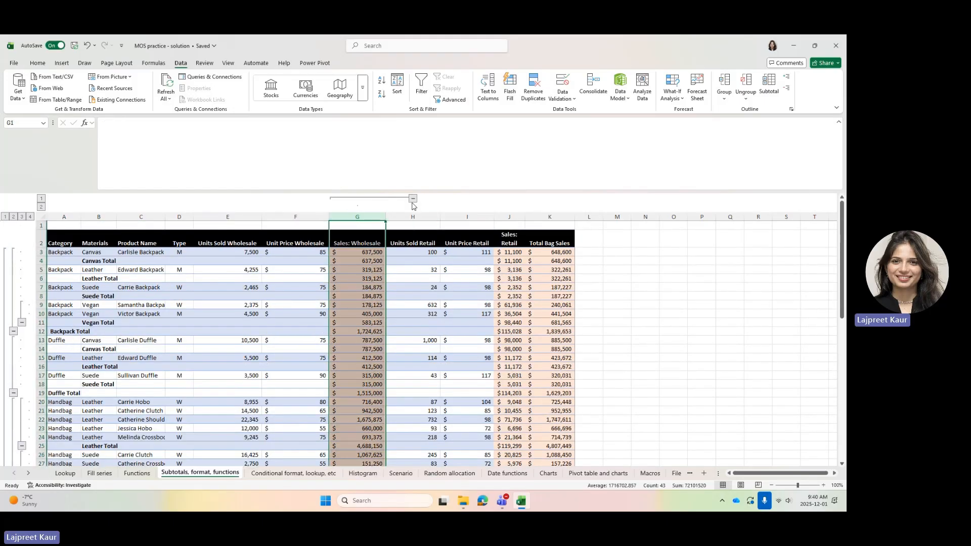
- Group the Sales: Retail column by columns
click(508, 269)
click(724, 87)
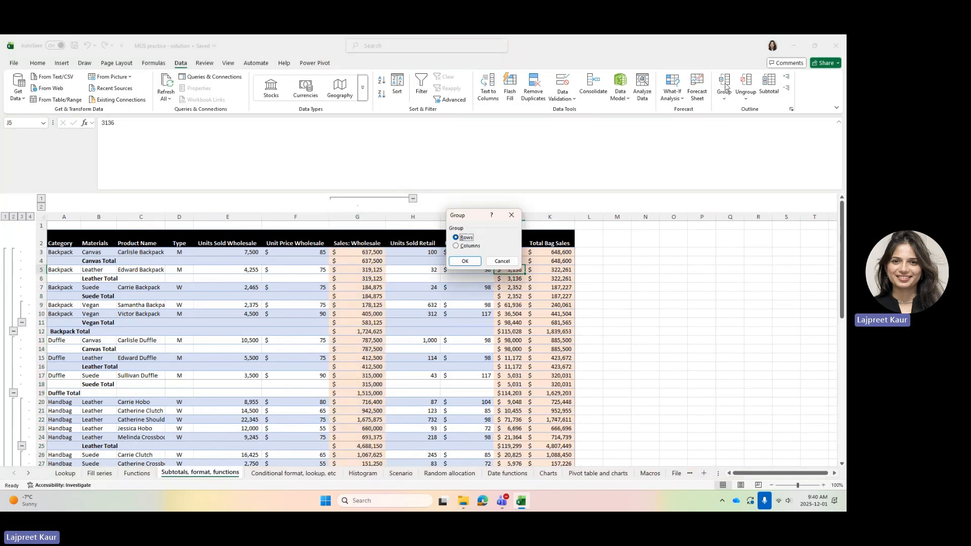
click(461, 245)
click(462, 259)
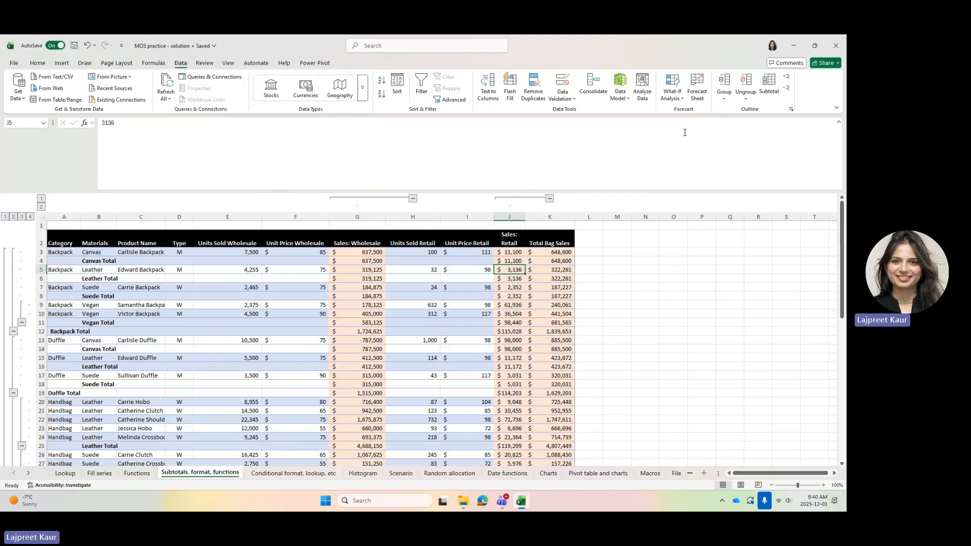
- Read the conditional formatting exercise about red flags for sales under $200,000 and examine the Total Bag Sales column
click(724, 97)
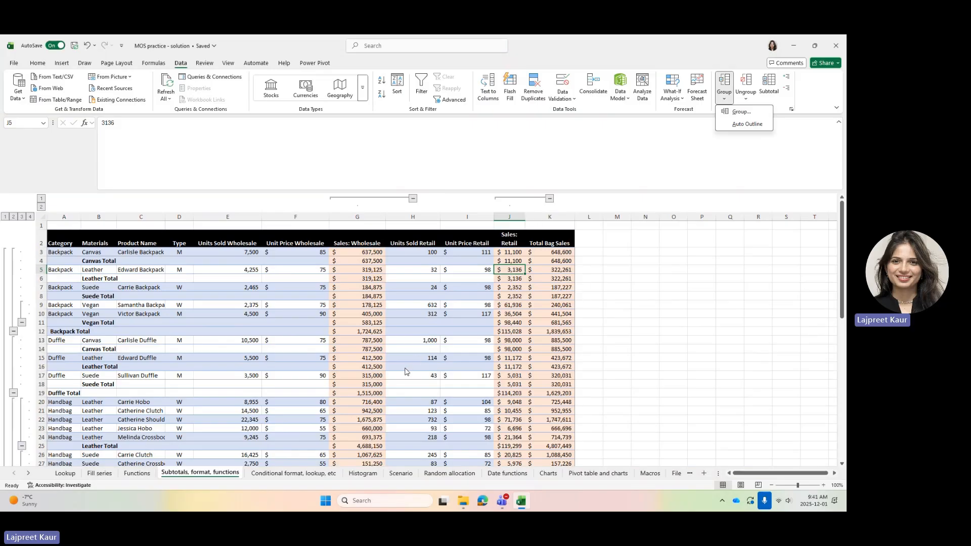
scroll(408, 370, down, 10)
scroll(393, 375, down, 1)
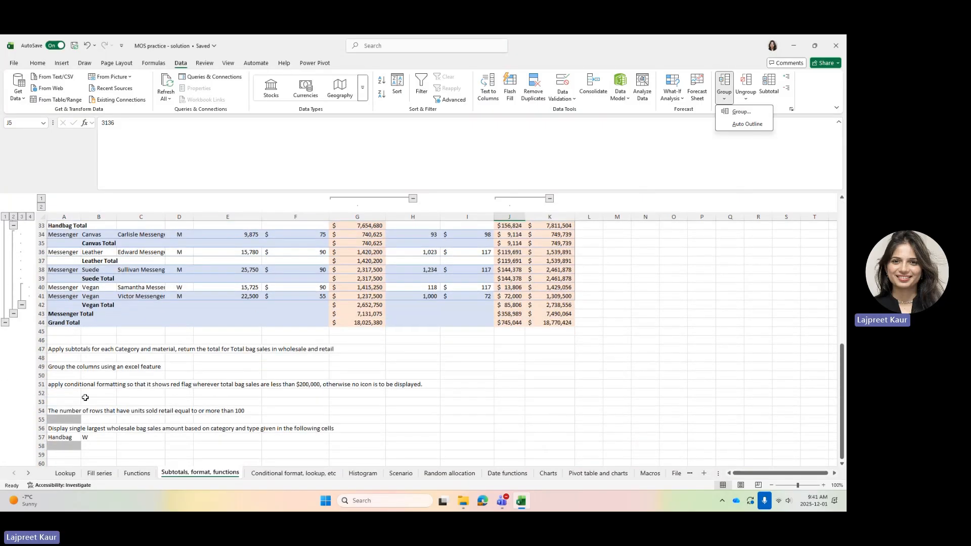
click(61, 385)
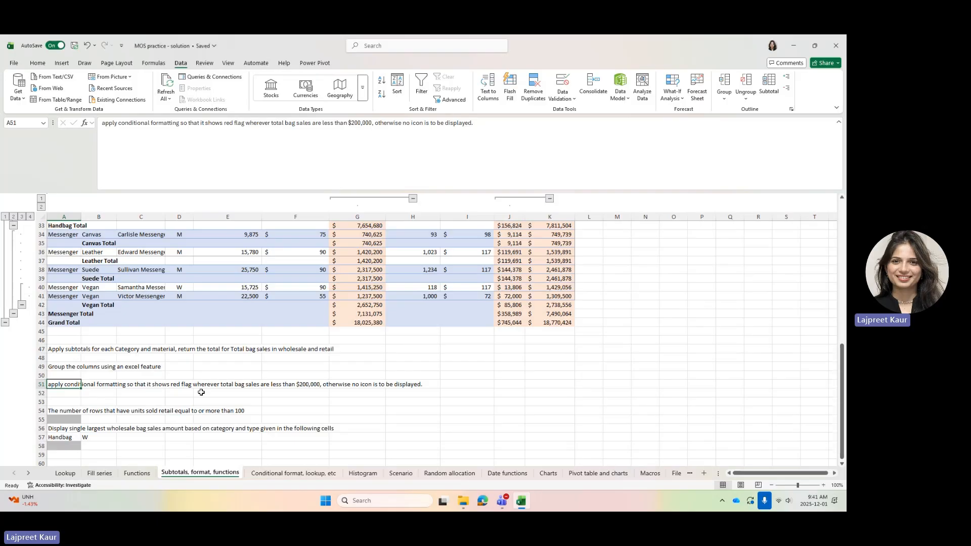
scroll(438, 392, up, 11)
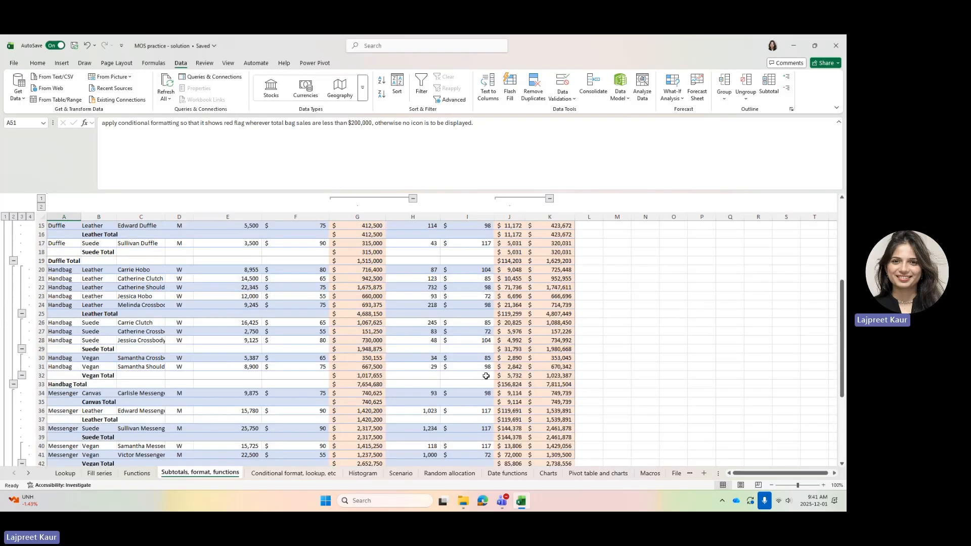
click(556, 217)
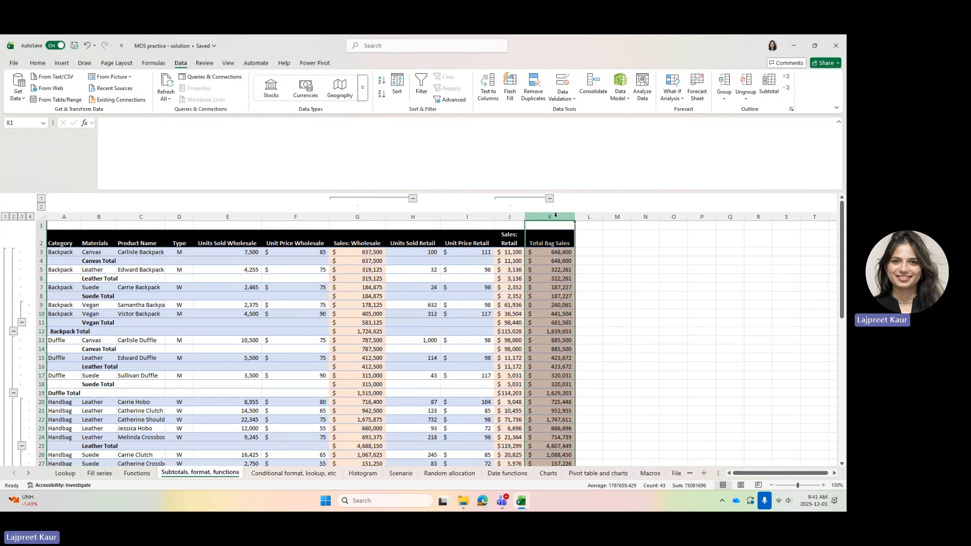
scroll(560, 250, down, 9)
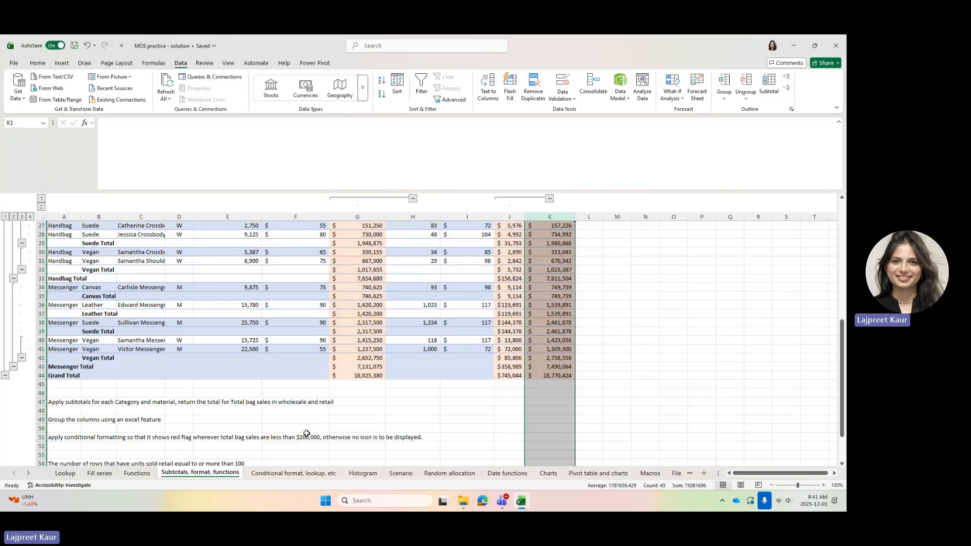
scroll(476, 359, up, 9)
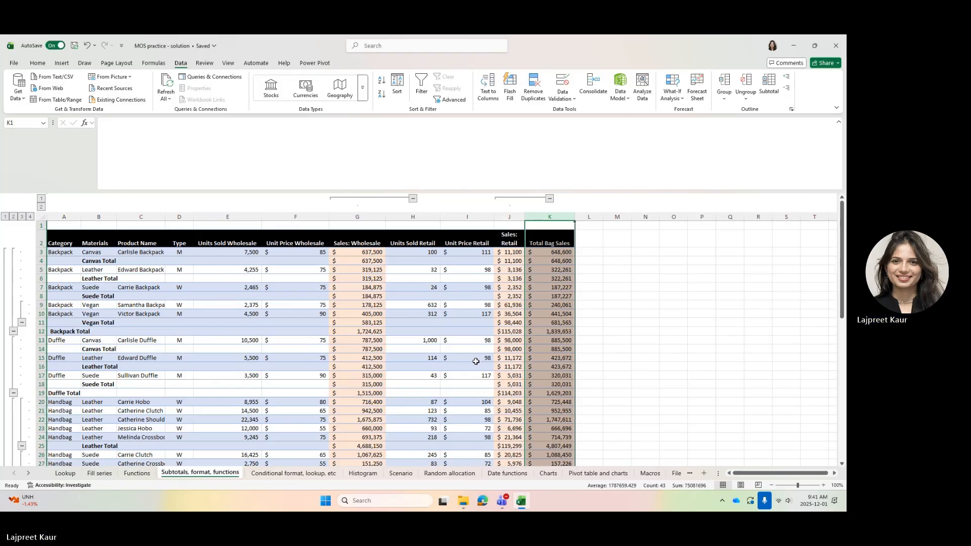
- Apply the three-flag icon set as conditional formatting to the Total Bag Sales values in K3:K44
drag(542, 255, 551, 447)
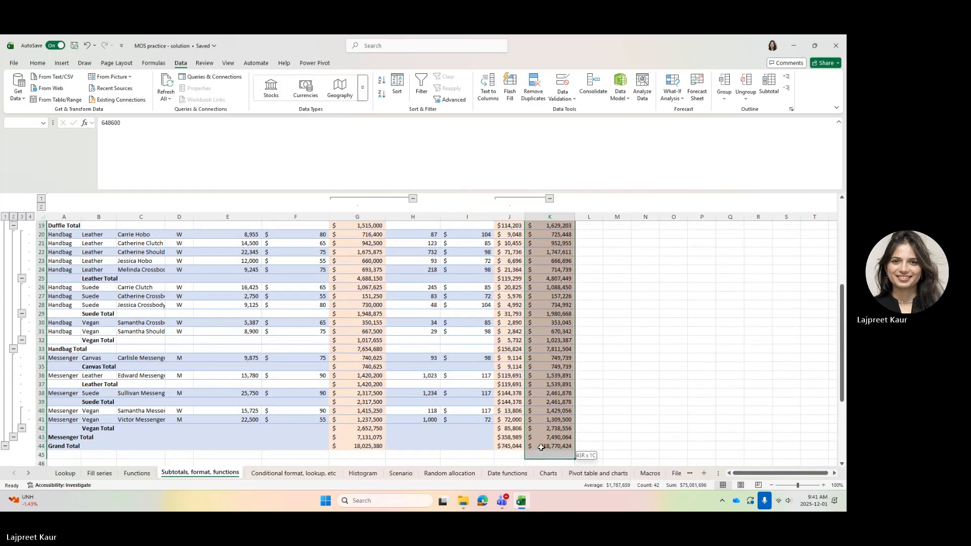
click(37, 63)
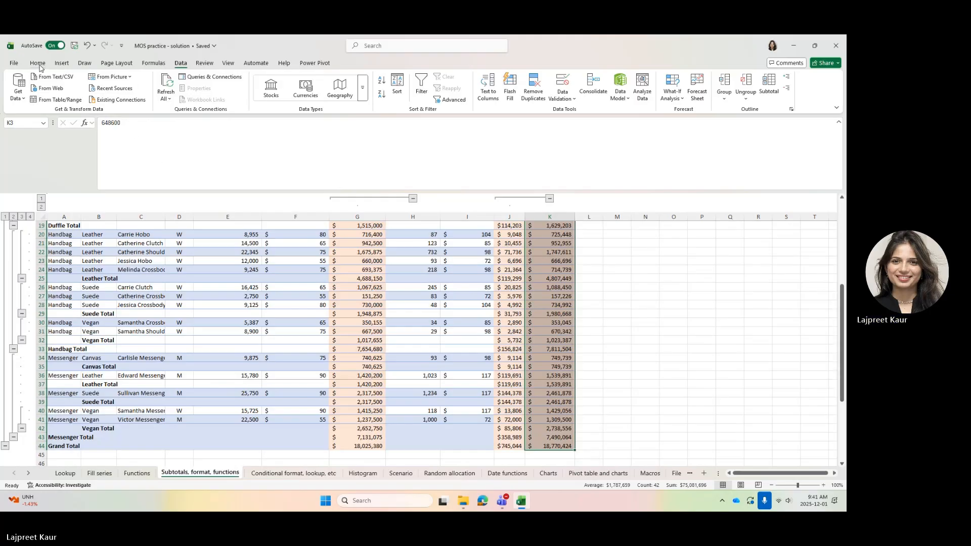
click(409, 94)
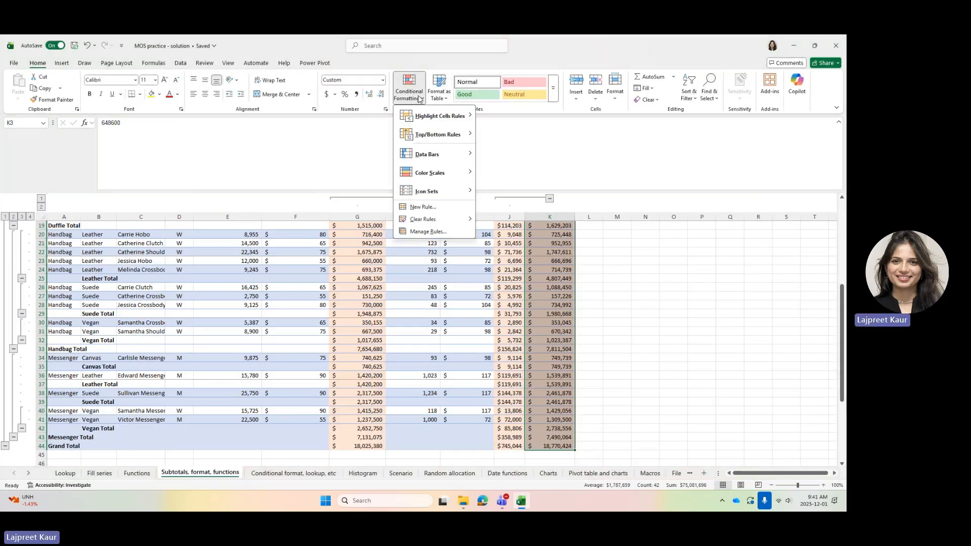
mouse_move(433, 118)
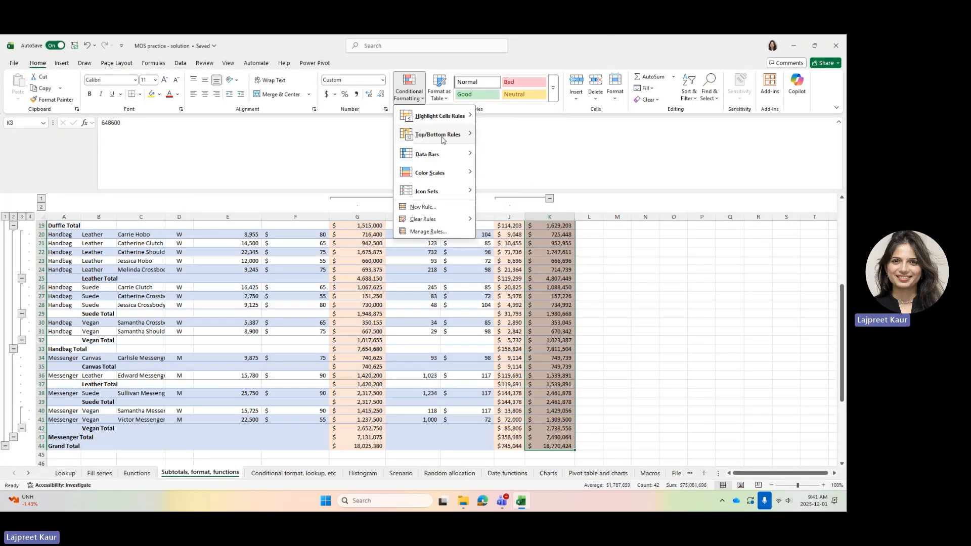
mouse_move(439, 191)
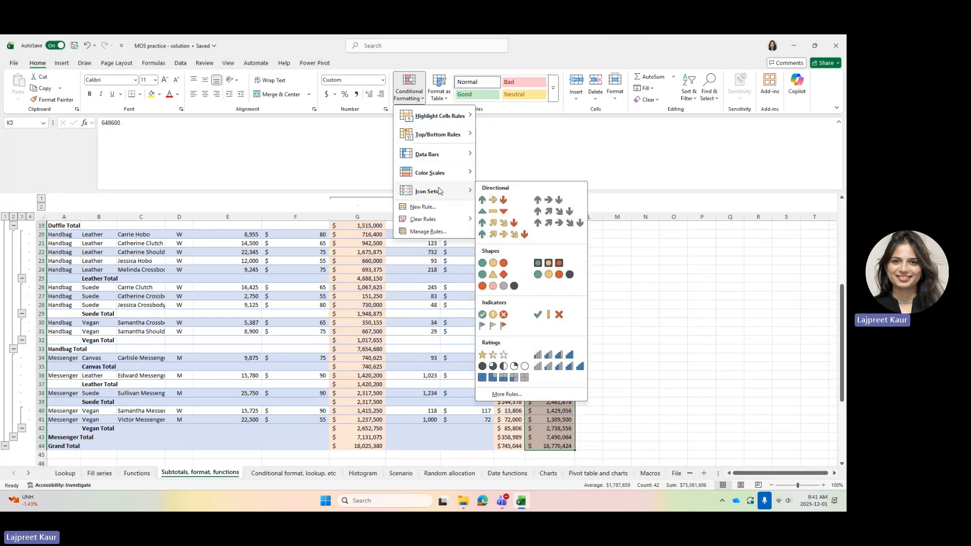
click(493, 326)
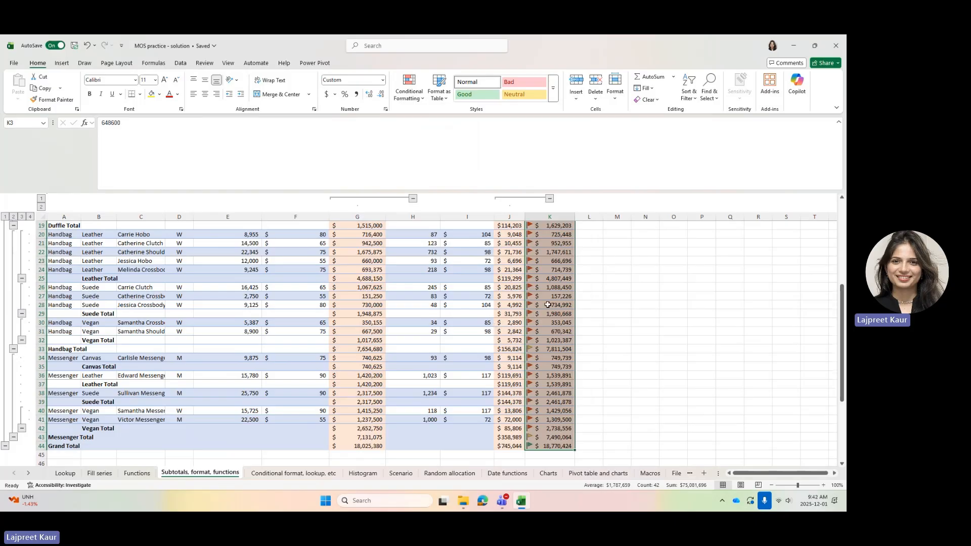
- Open the flag icon set rule of the Total Bag Sales column for editing
click(411, 91)
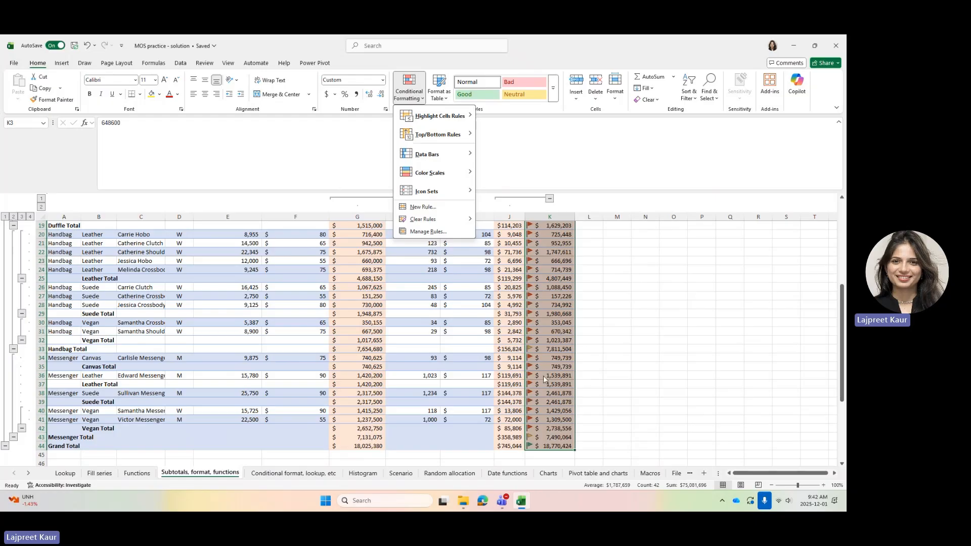
click(428, 231)
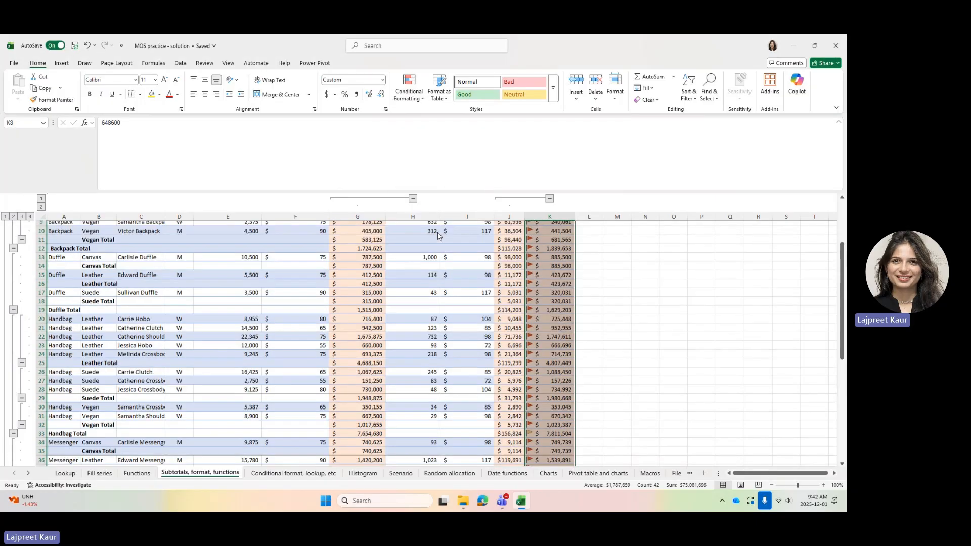
click(379, 222)
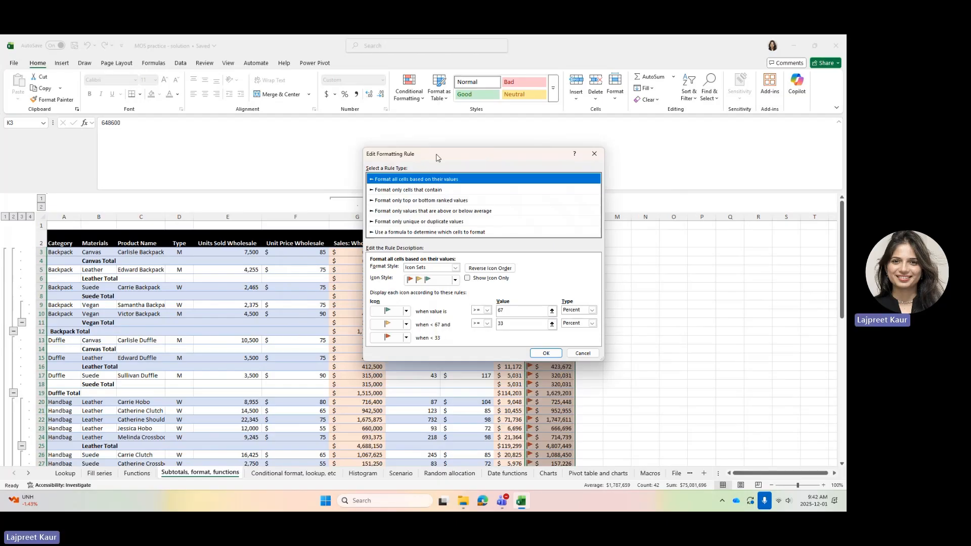
drag(438, 158, 491, 171)
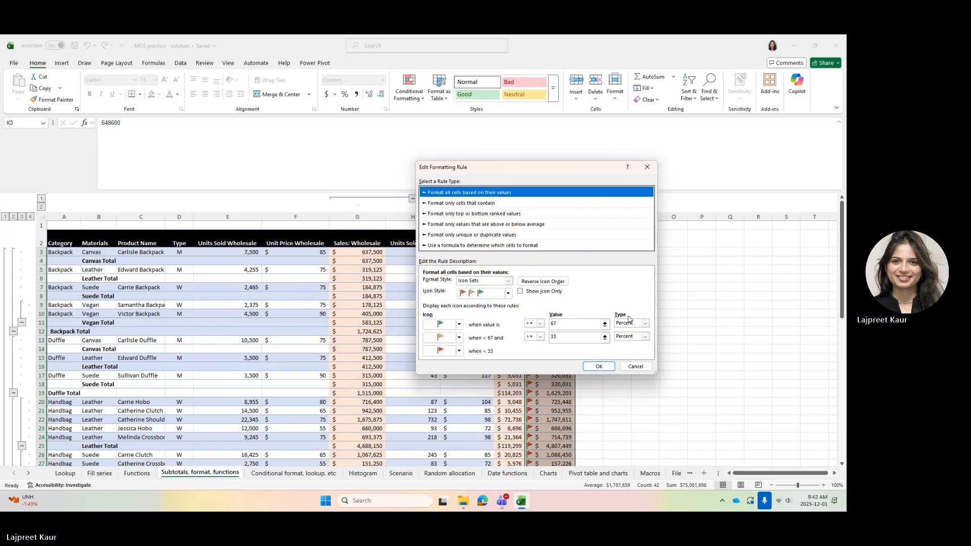
click(460, 325)
click(459, 325)
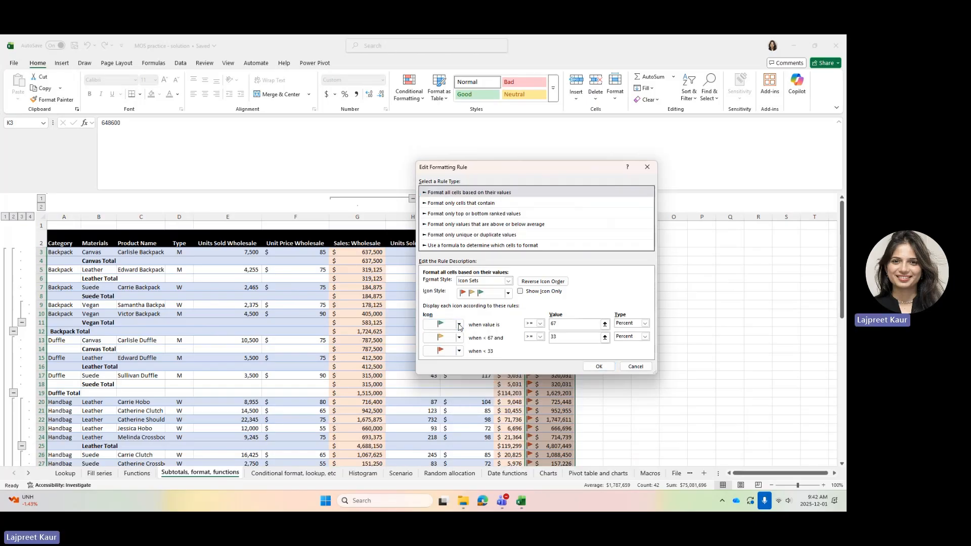
click(459, 325)
click(468, 320)
click(529, 286)
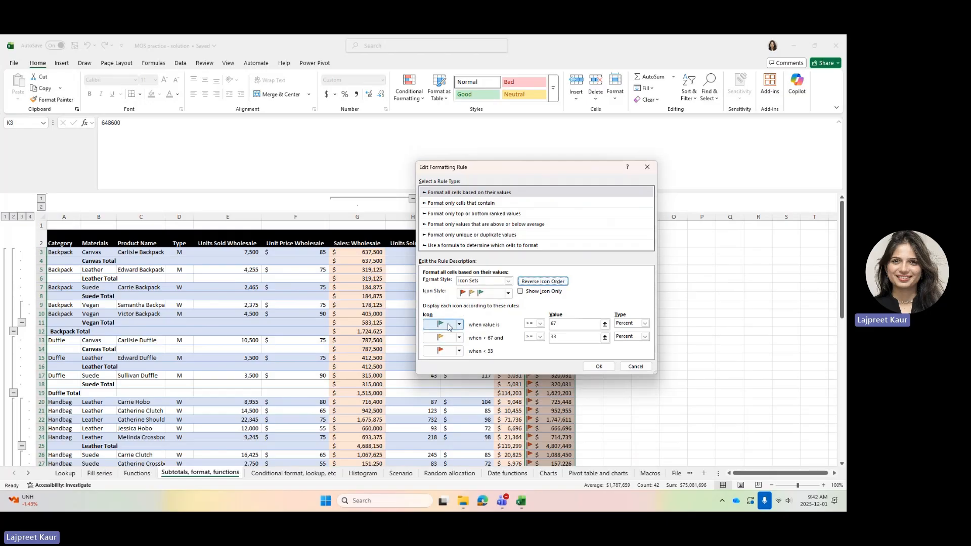
click(458, 351)
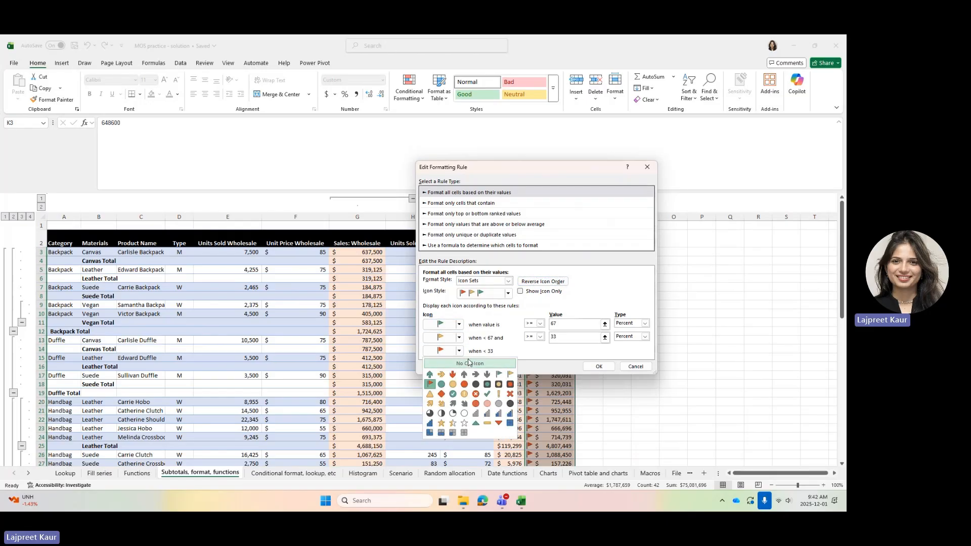
click(458, 351)
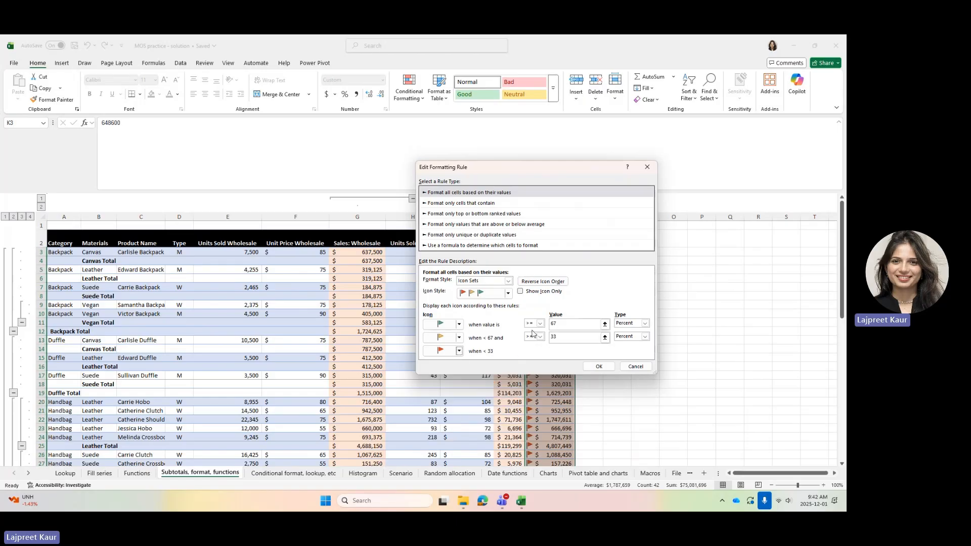
- Set the first icon's threshold to >= 200000 with type Number and change its icon to a red flag
click(565, 325)
double_click(564, 324)
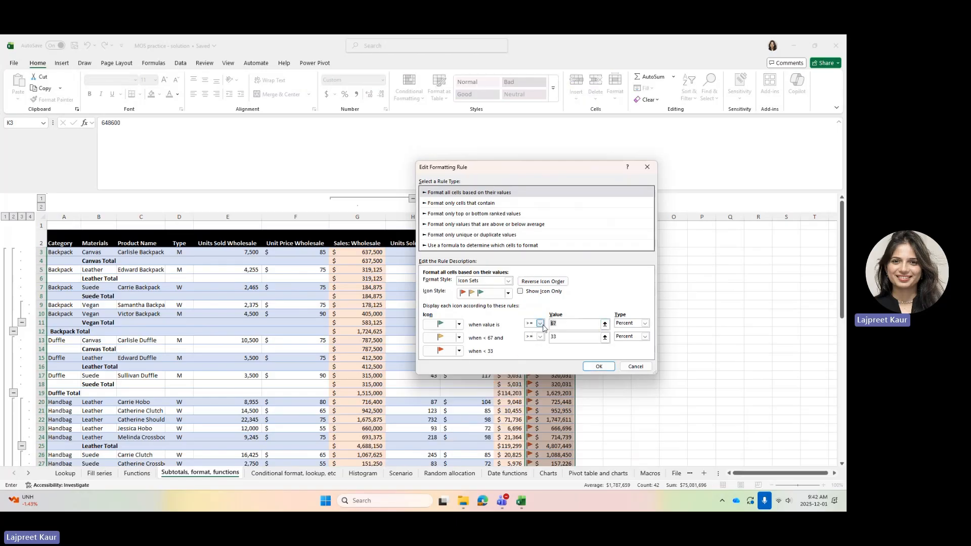
click(645, 324)
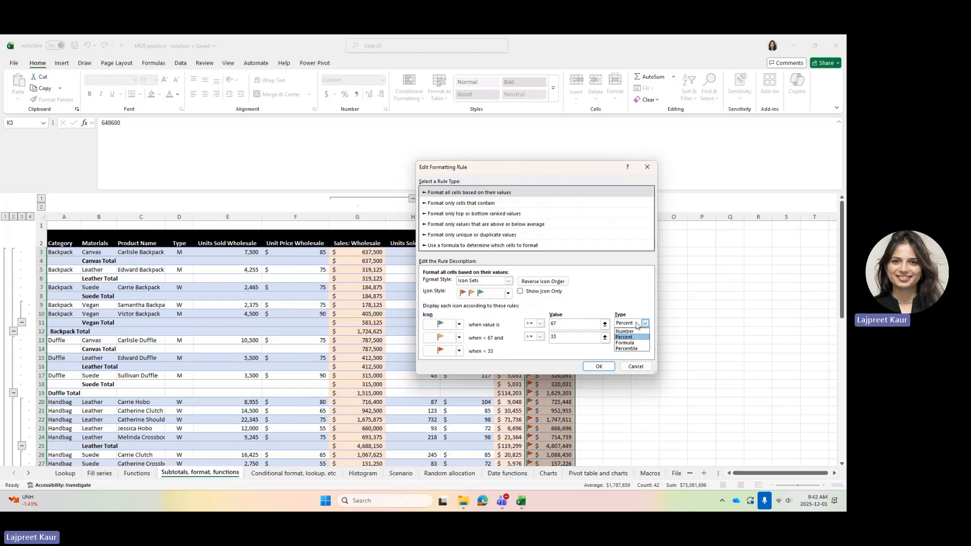
click(636, 332)
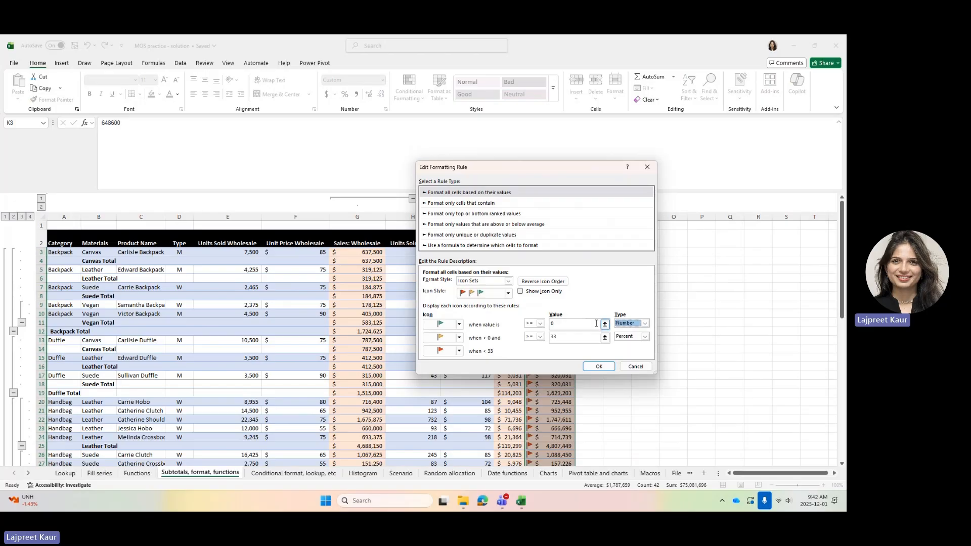
text(20)
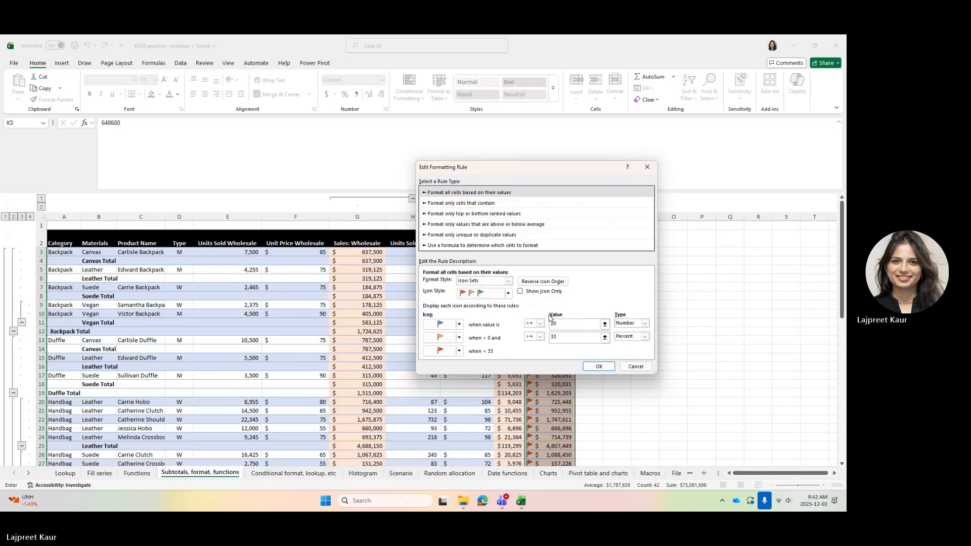
text(00)
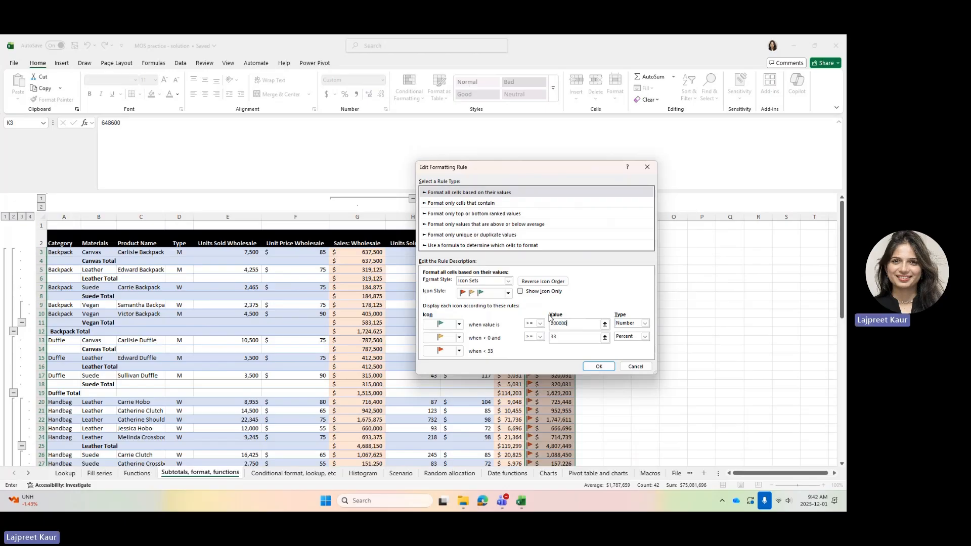
text(00)
click(459, 325)
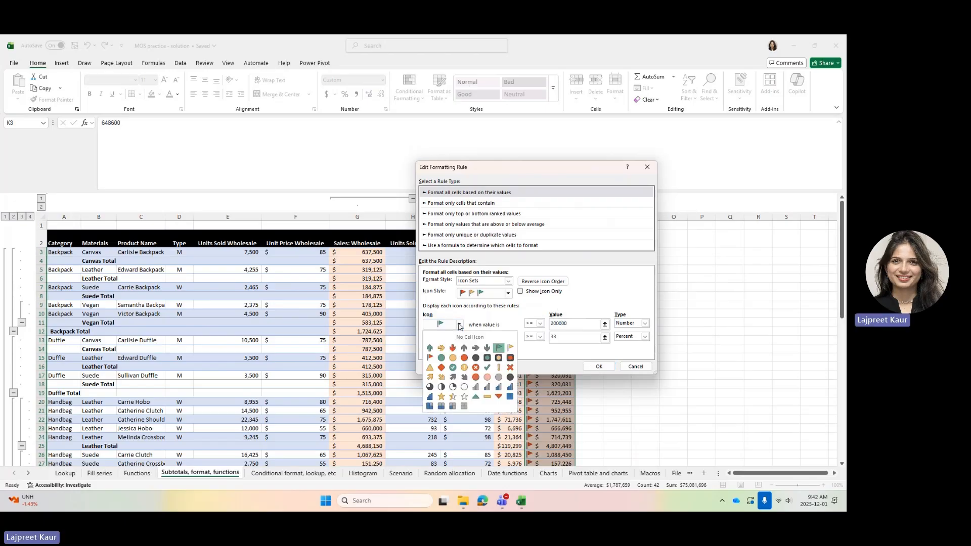
click(430, 358)
click(459, 352)
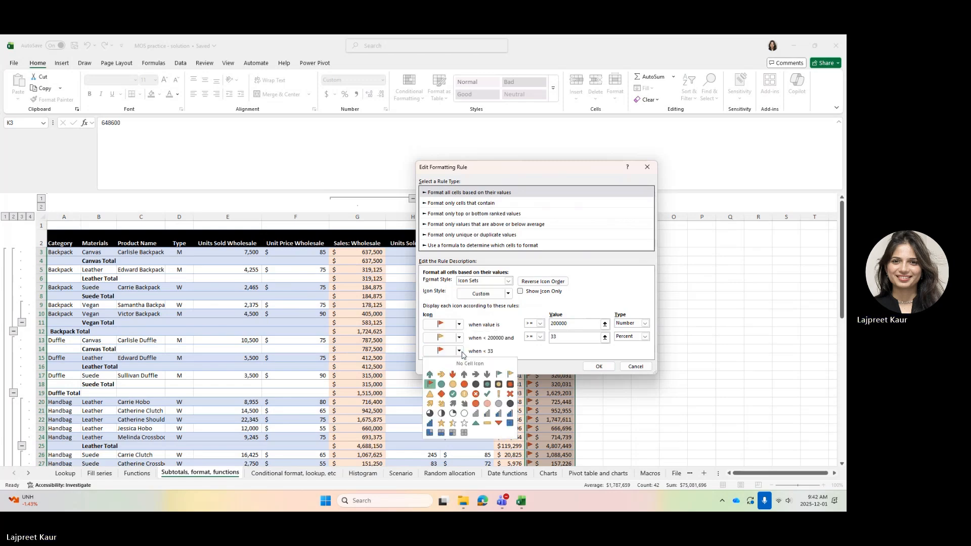
click(530, 356)
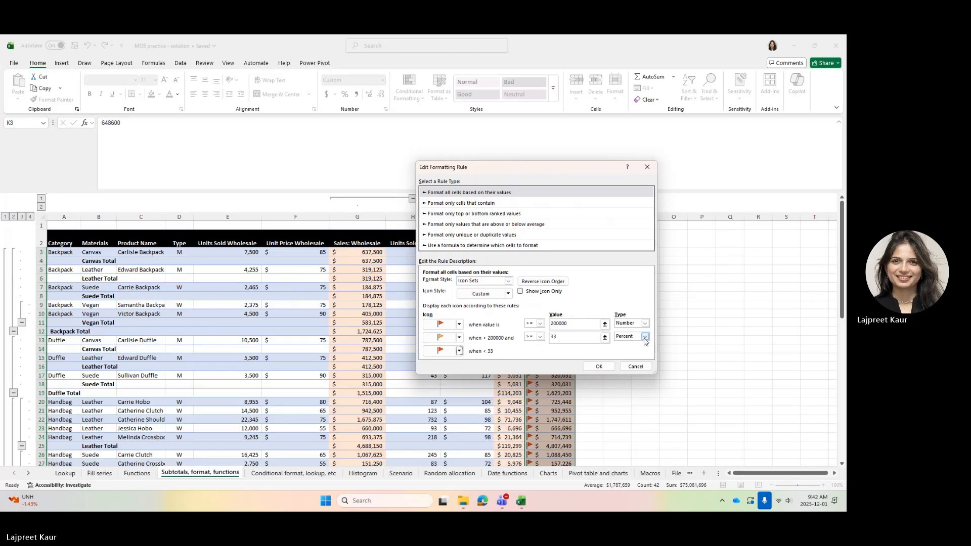
- Set the second threshold to the number 0 and assign No Cell Icon to both lower ranges
click(508, 293)
click(508, 294)
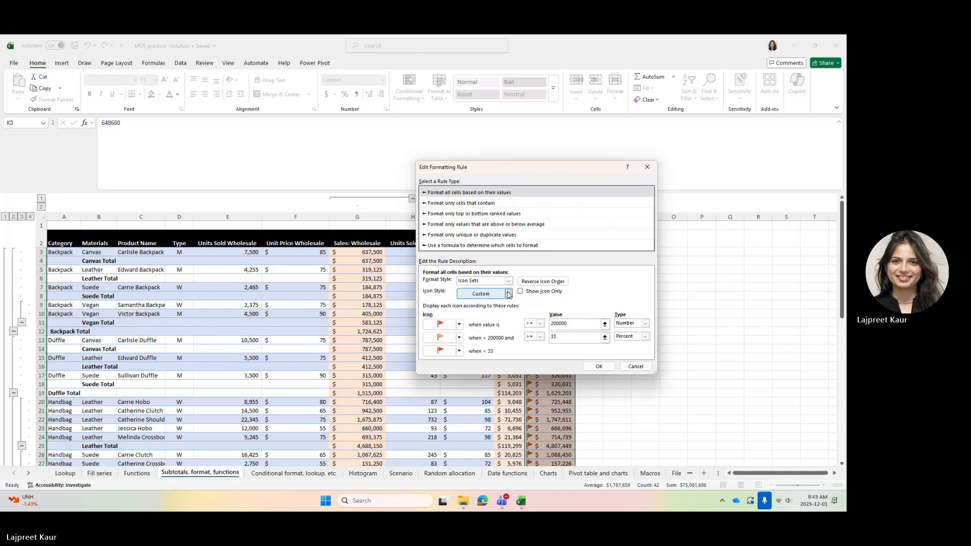
click(645, 337)
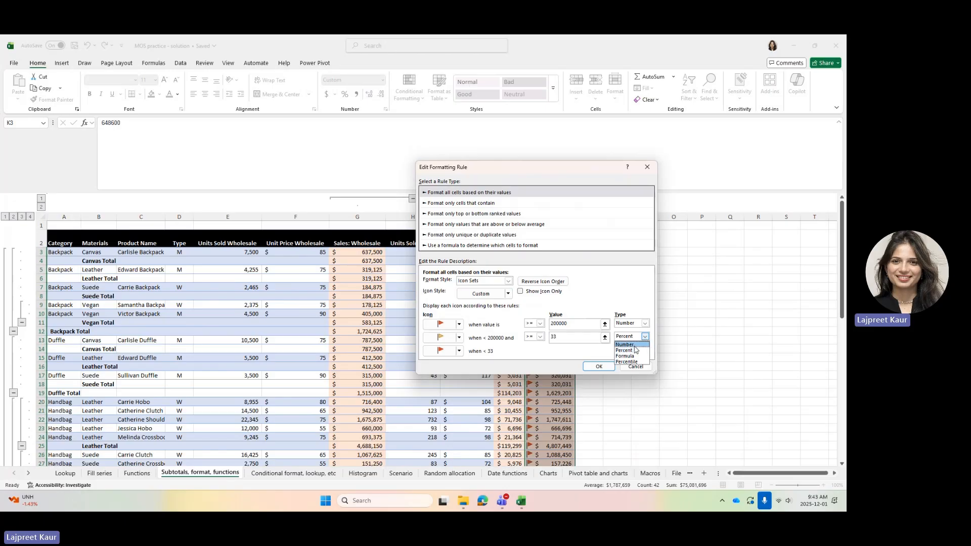
click(625, 345)
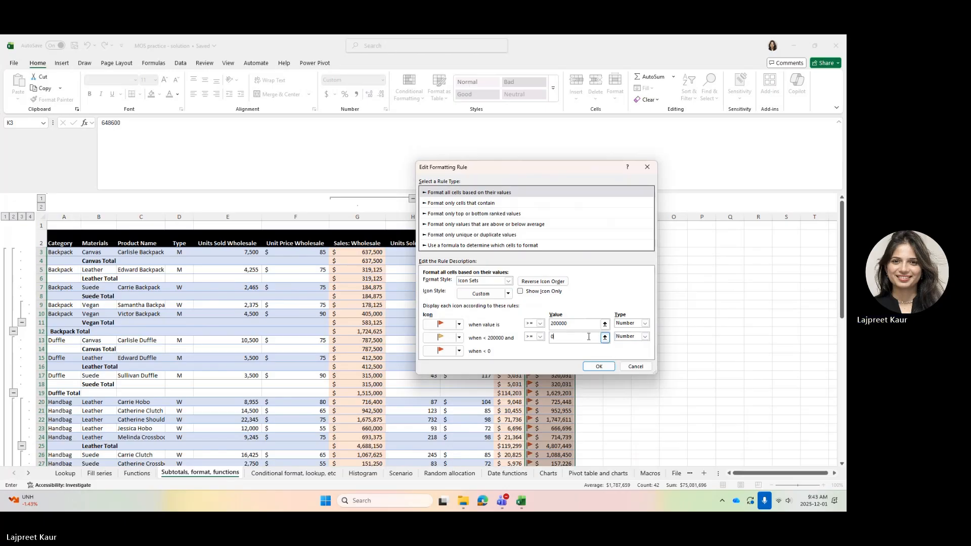
click(461, 340)
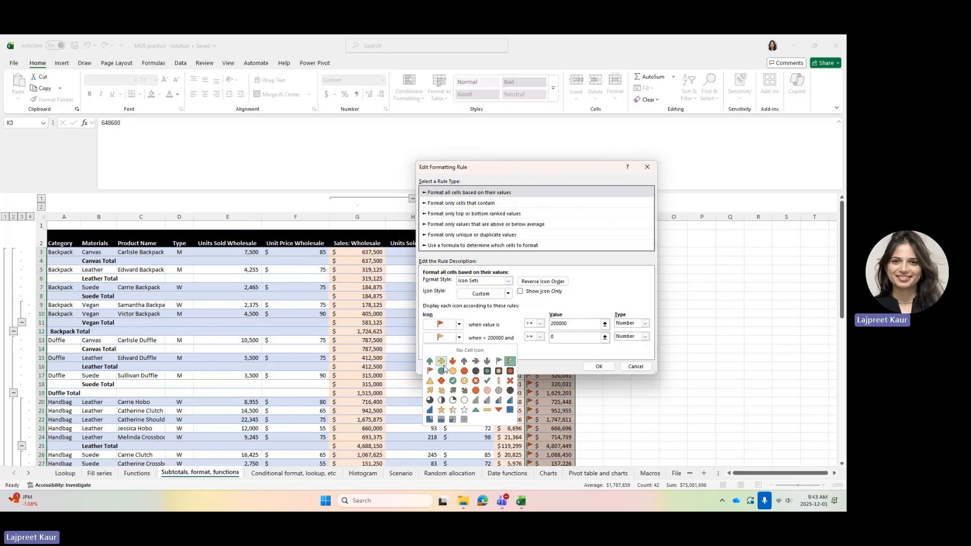
click(470, 353)
click(458, 351)
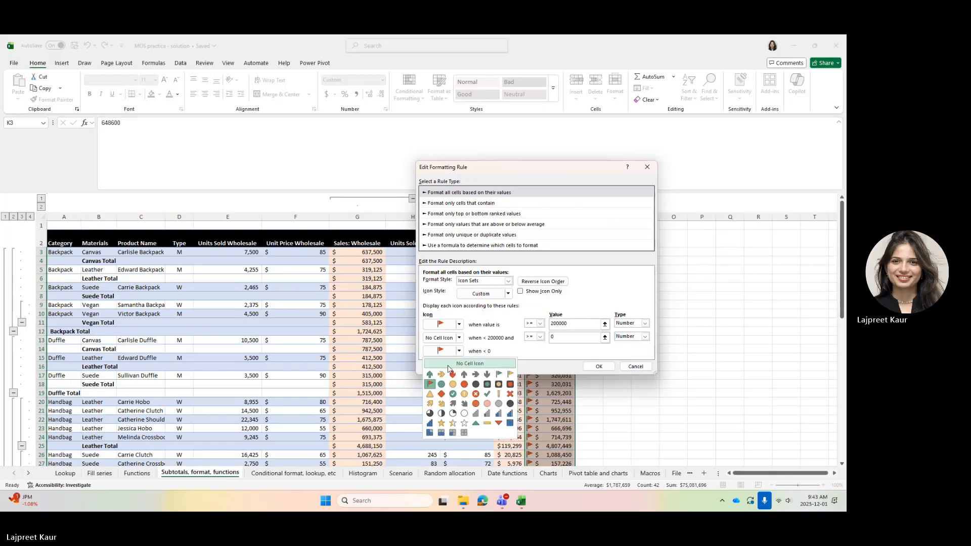
click(464, 364)
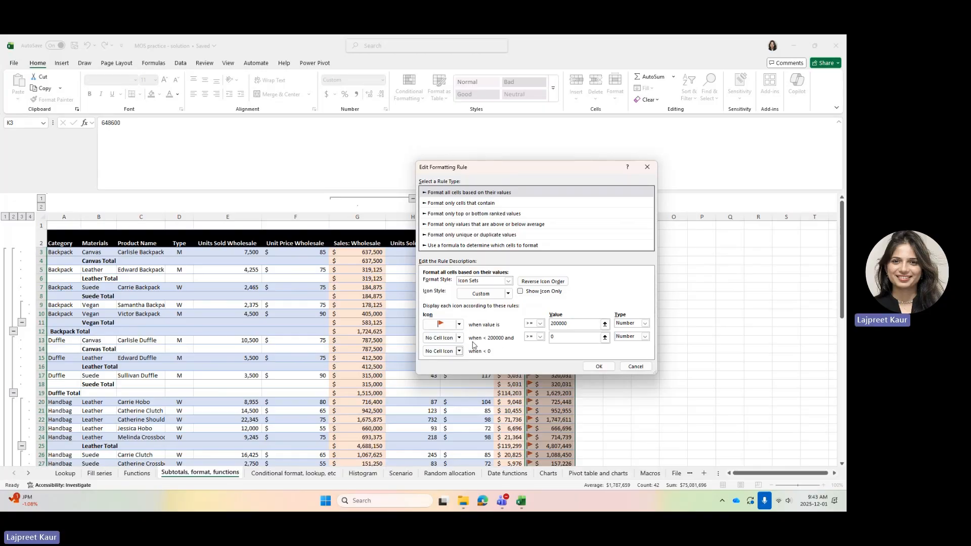
- Reset the rule by switching its format style to 2-Color Scale and back to Icon Sets with the three-flag style
click(508, 282)
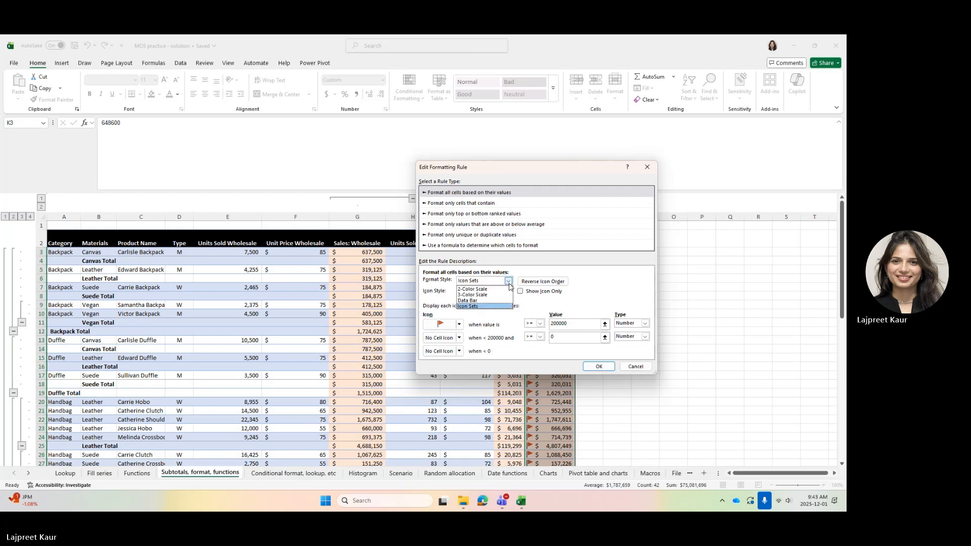
click(493, 288)
click(494, 282)
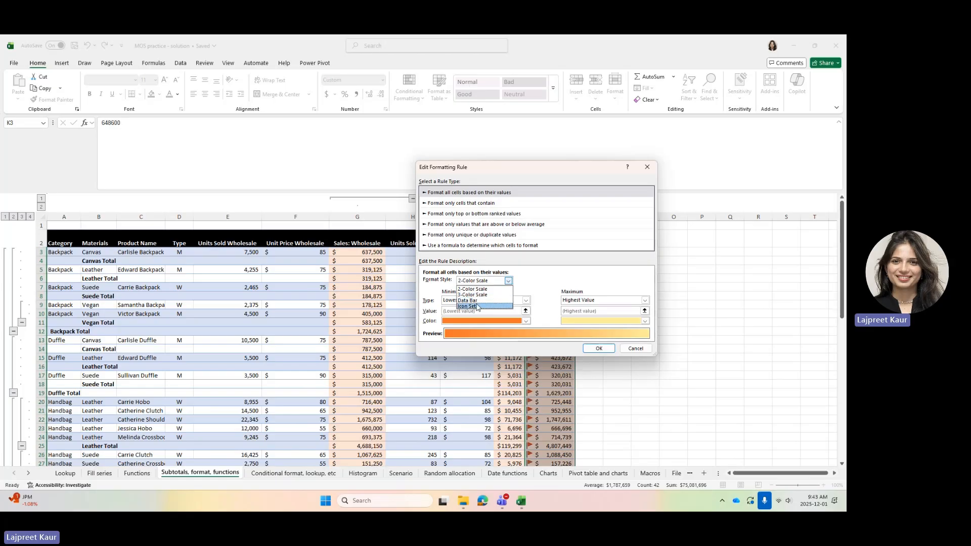
click(500, 306)
click(507, 294)
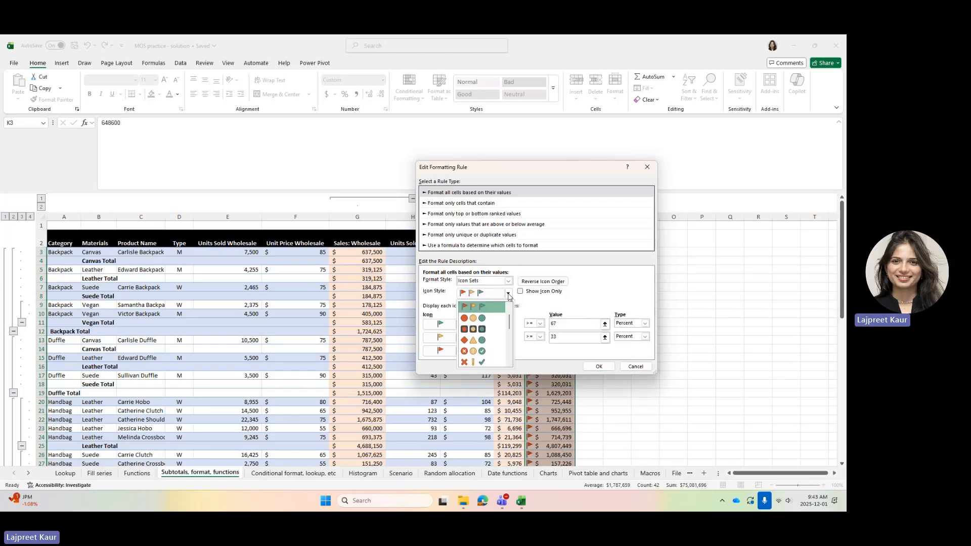
mouse_move(511, 321)
mouse_down()
mouse_move(516, 363)
mouse_move(511, 315)
mouse_up()
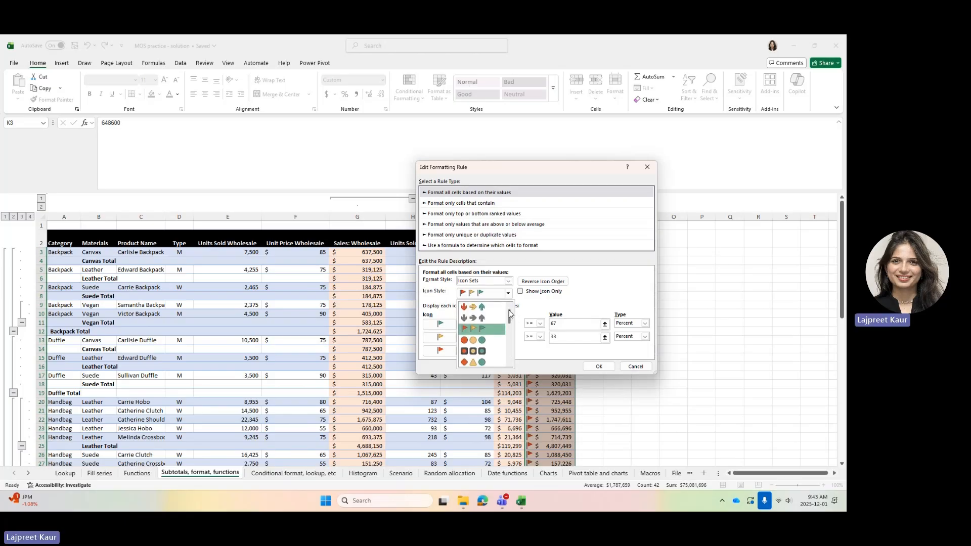
click(477, 328)
- Set both icon threshold types to Number, with 200000 as the first value and 0 as the second
click(644, 324)
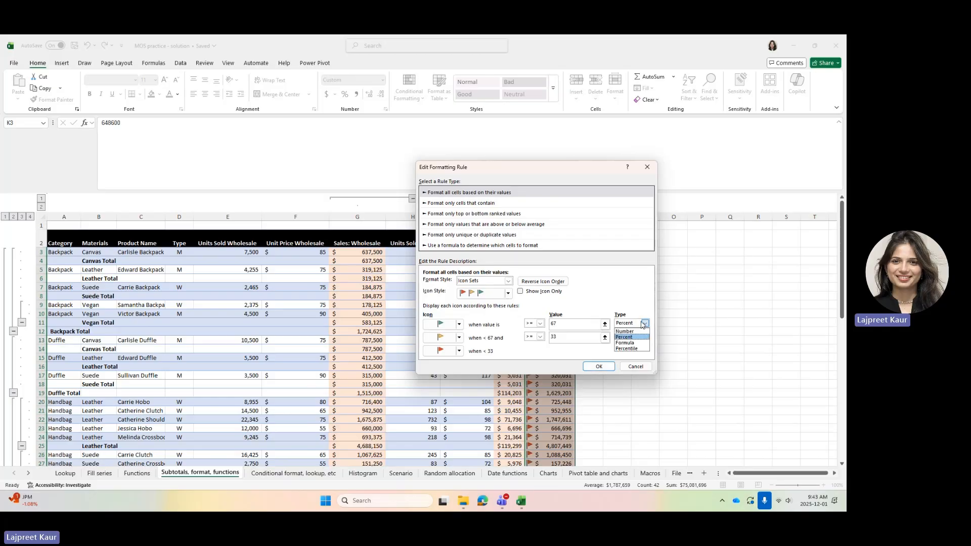
click(628, 331)
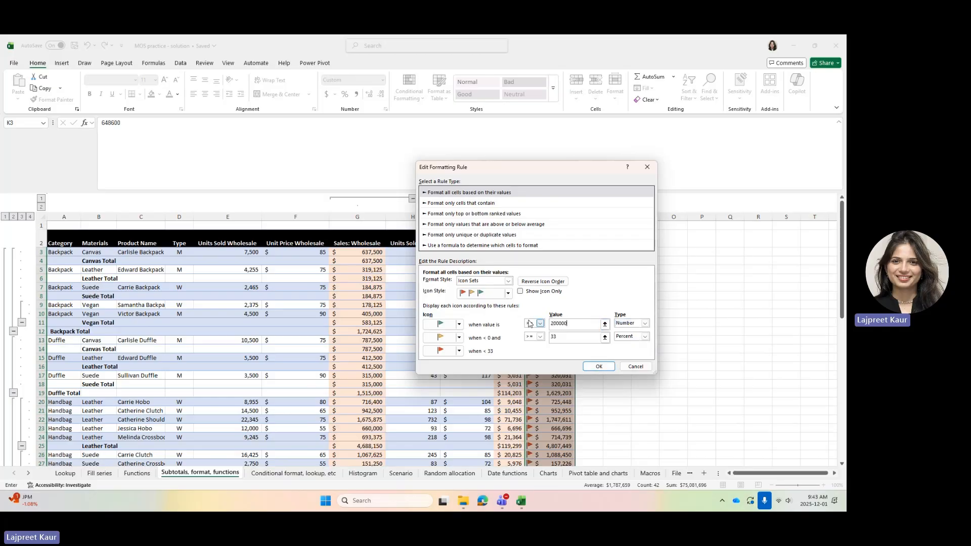
drag(558, 336, 550, 336)
click(644, 337)
click(627, 343)
- Assign No Cell Icon to the two lower ranges and a red flag to values >= 200000, and apply the rule
click(459, 351)
click(461, 366)
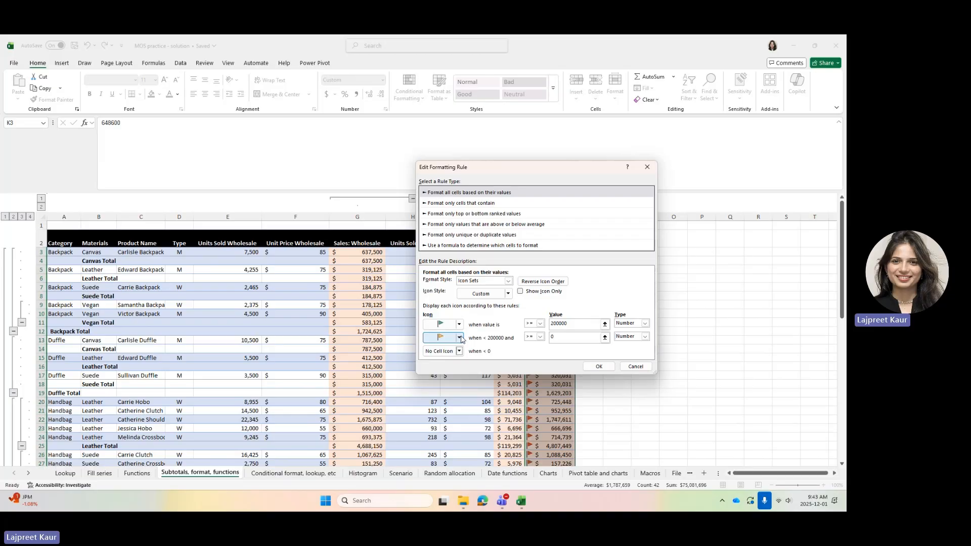
click(459, 338)
click(454, 357)
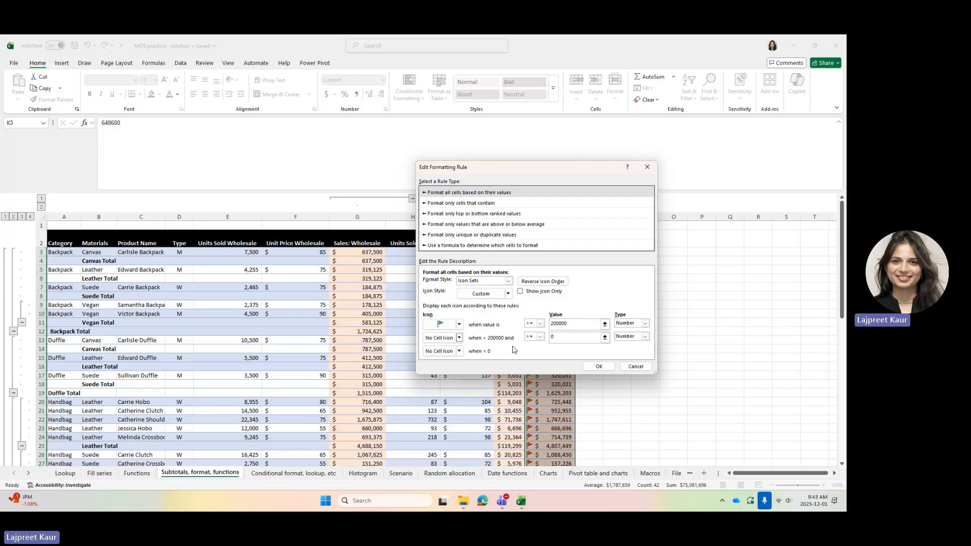
click(459, 326)
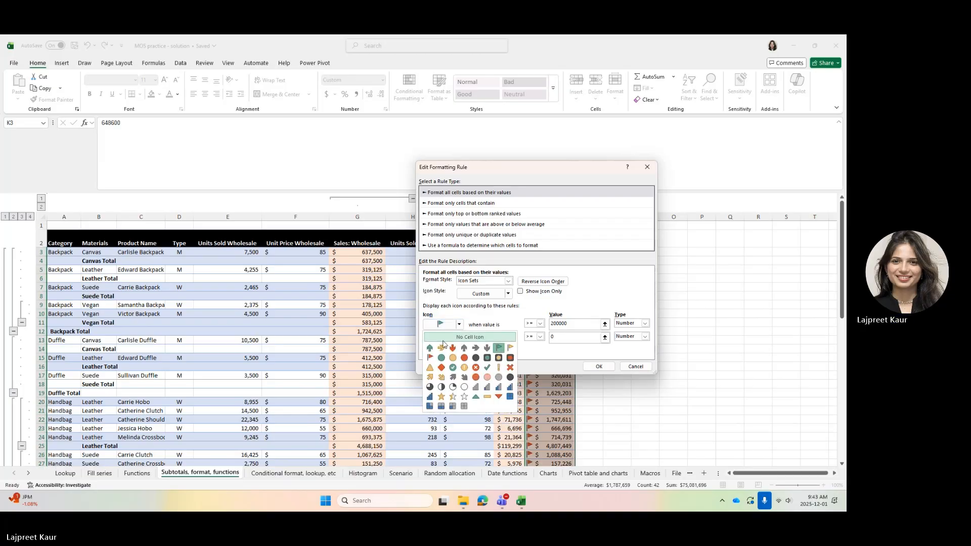
click(436, 354)
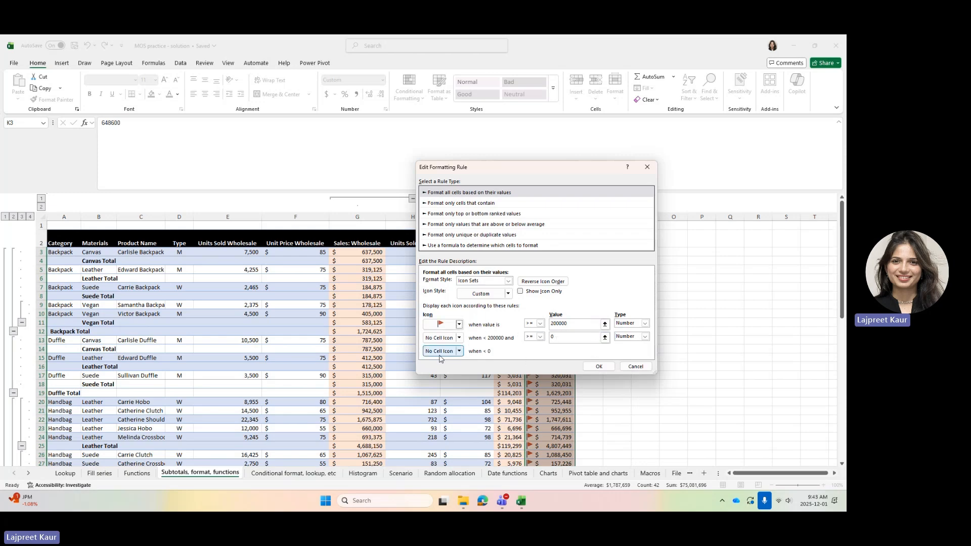
click(598, 366)
click(575, 310)
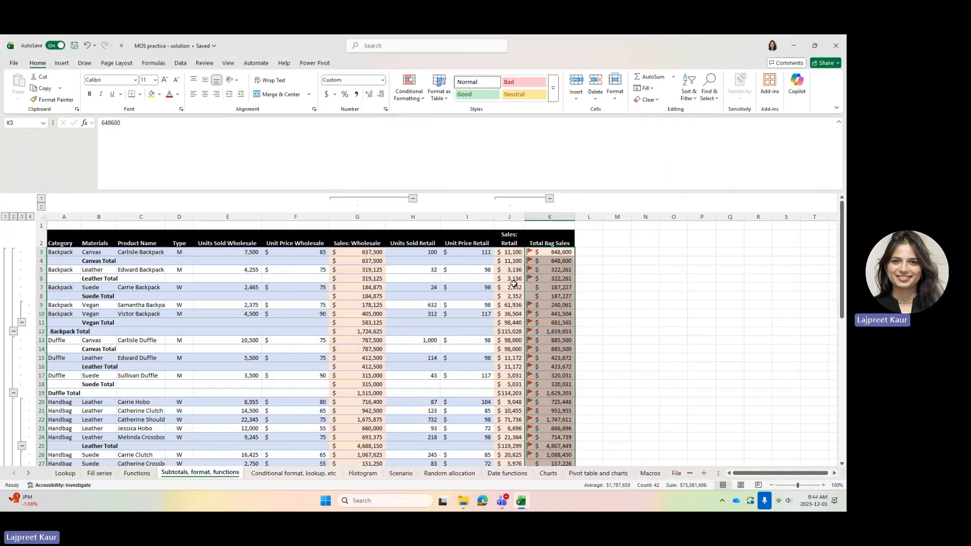
- Check the flags in the Total Bag Sales column, including the values under 200,000 in K7 and K27
click(532, 287)
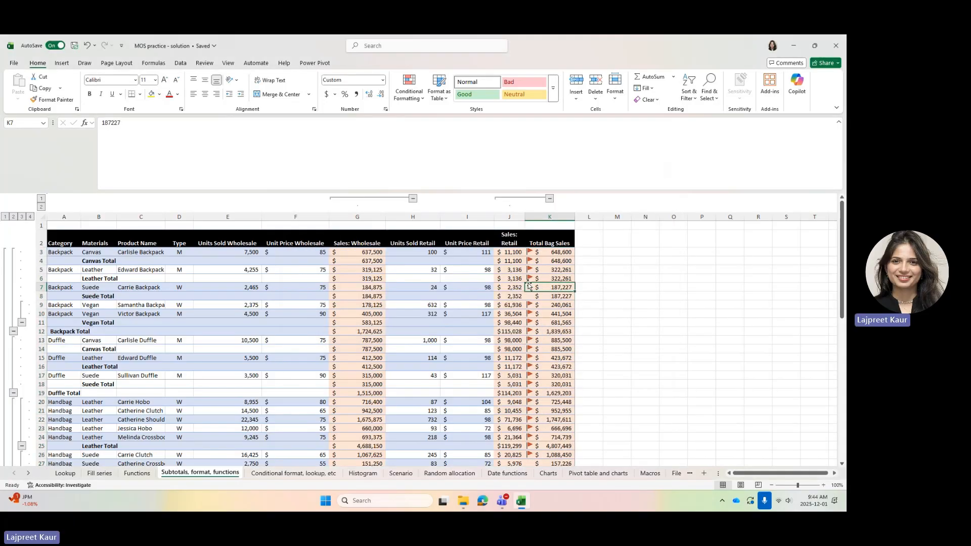
scroll(532, 288, down, 6)
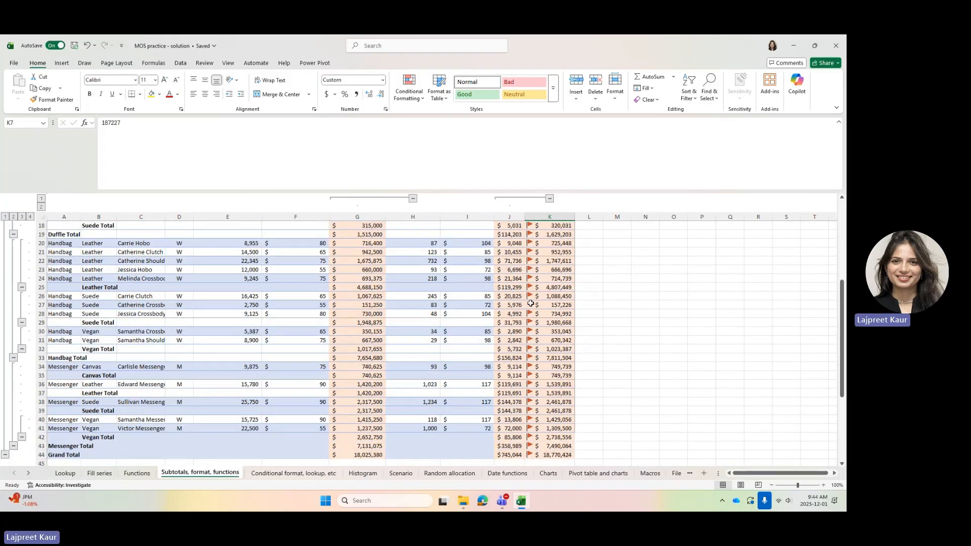
click(540, 305)
scroll(540, 305, down, 3)
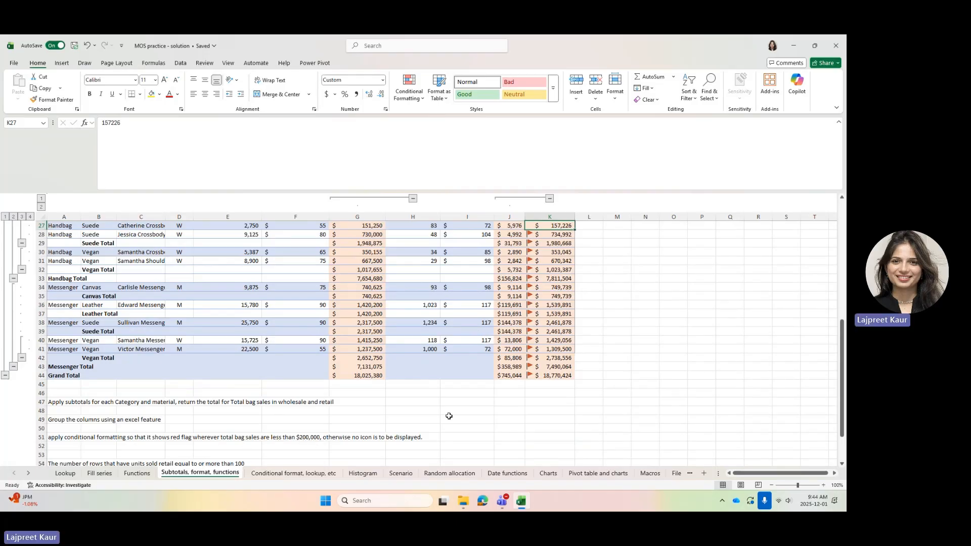
- Read the exercise on counting rows with units sold retail of at least 100 and select its answer cell A55
scroll(477, 369, down, 2)
scroll(477, 369, down, 1)
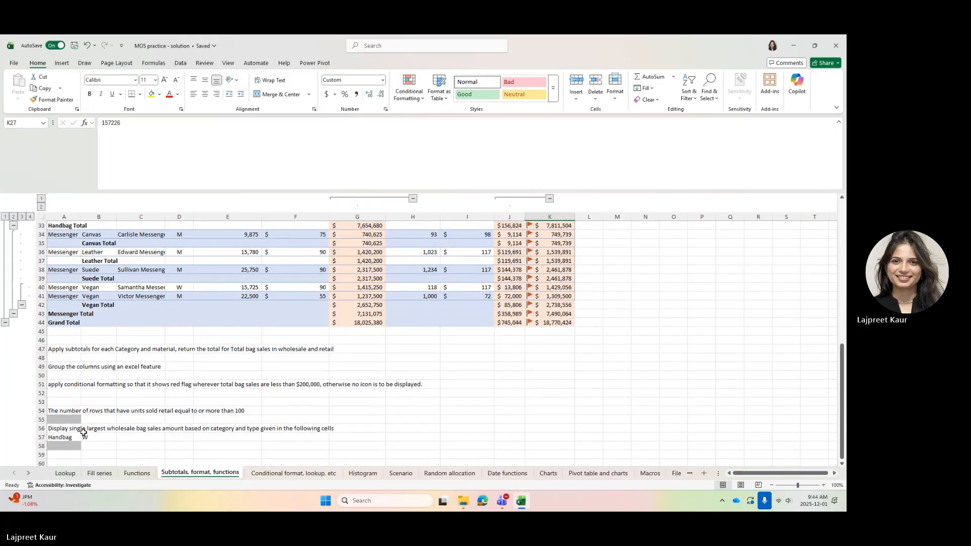
click(60, 411)
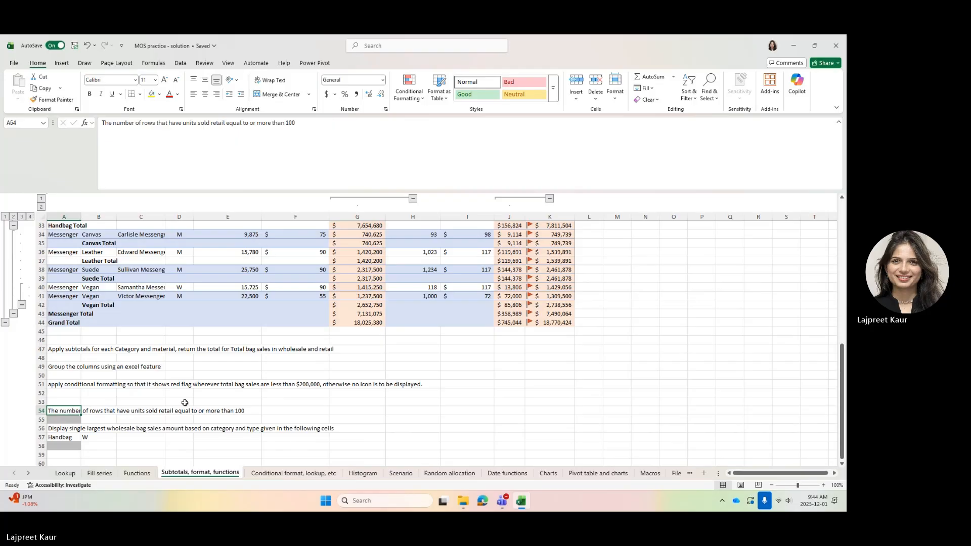
click(70, 418)
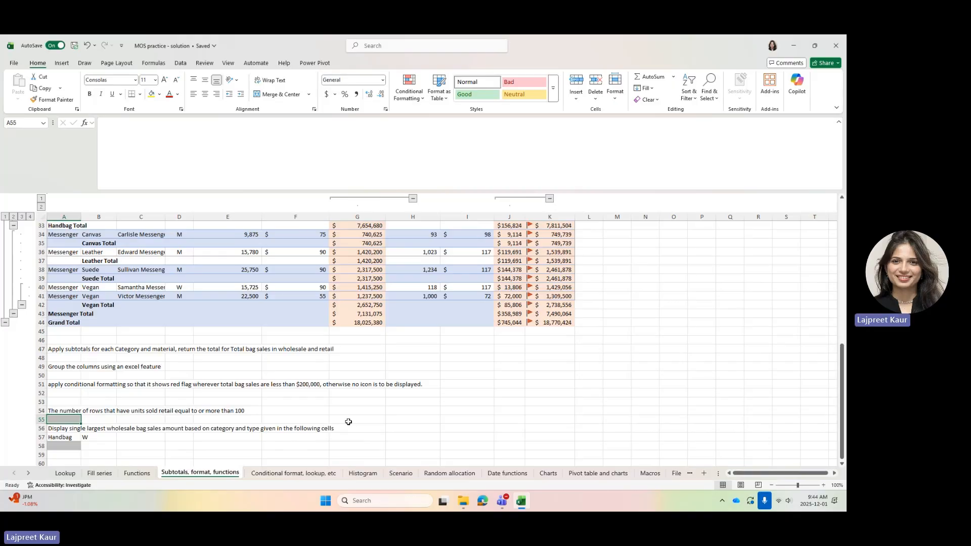
- Examine the Units Sold Retail column against the exercise on counting rows with at least 100 units, including the subtotal rows
scroll(399, 435, up, 6)
scroll(399, 435, up, 5)
click(413, 216)
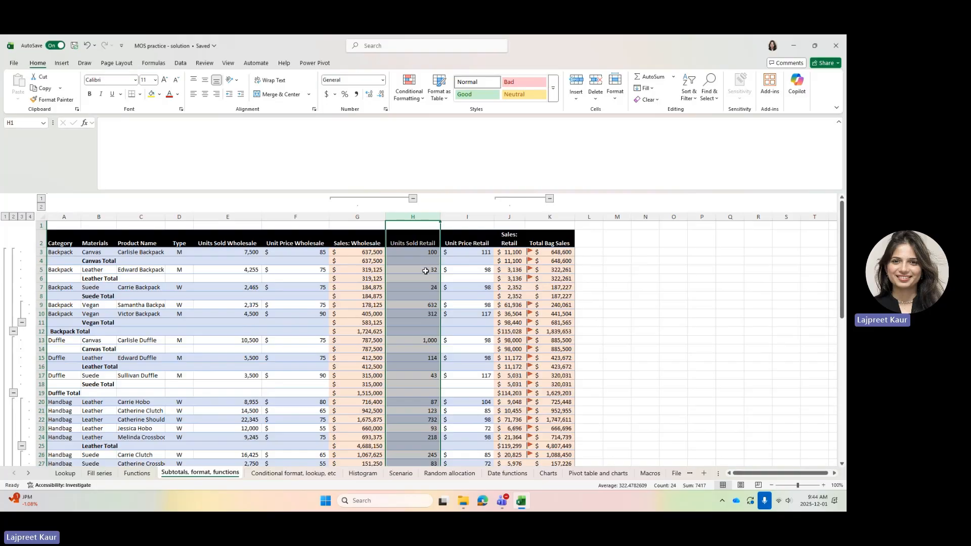
scroll(425, 271, down, 11)
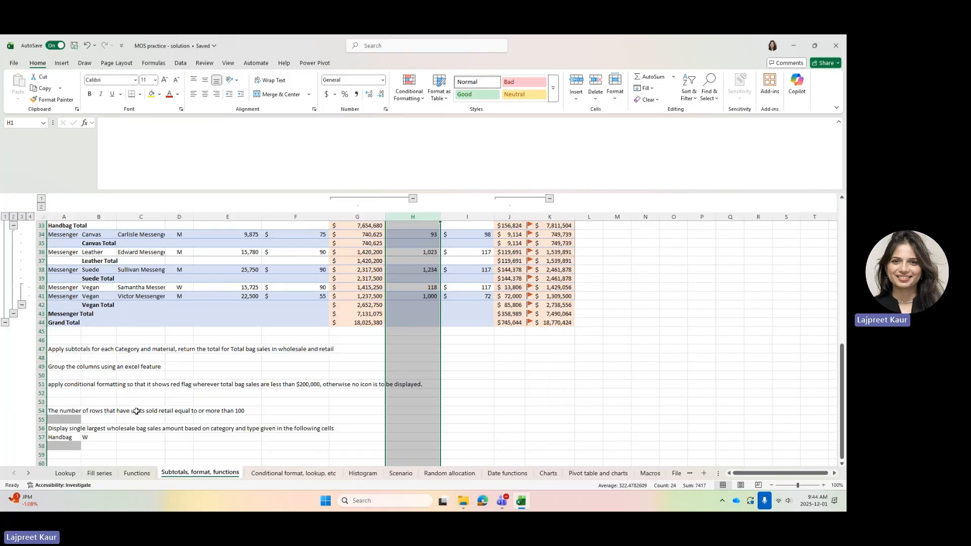
scroll(407, 330, up, 11)
click(414, 277)
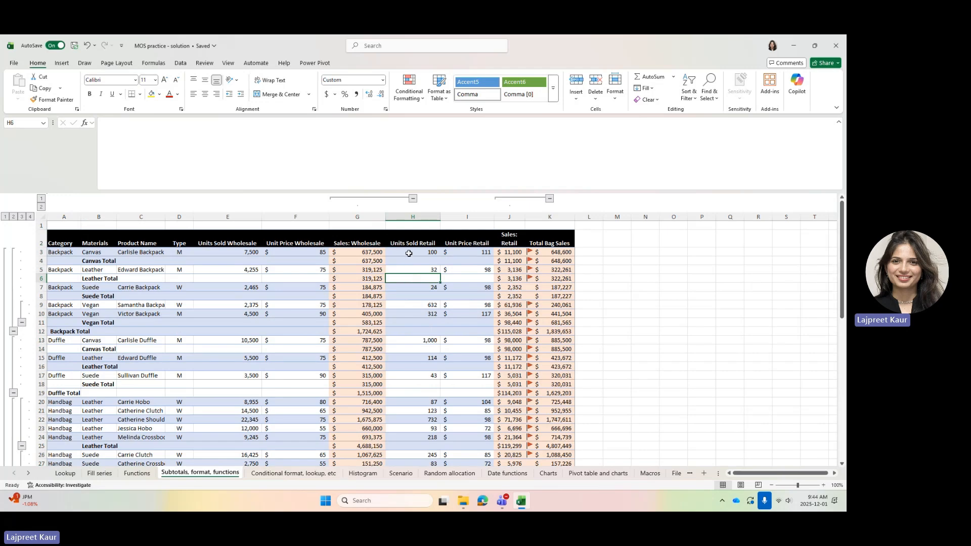
scroll(409, 254, down, 7)
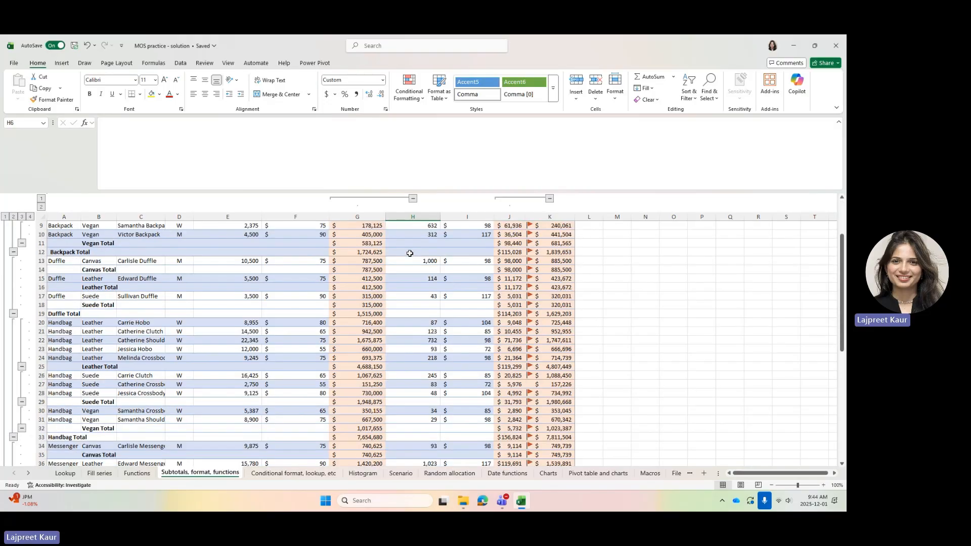
scroll(410, 253, down, 3)
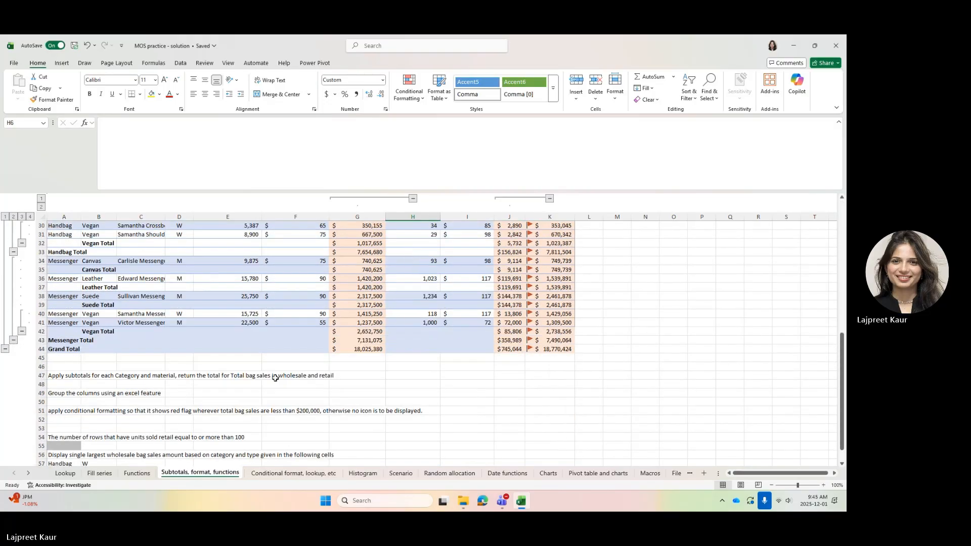
- Remove all subtotals from the bag sales table
scroll(464, 253, up, 10)
click(392, 297)
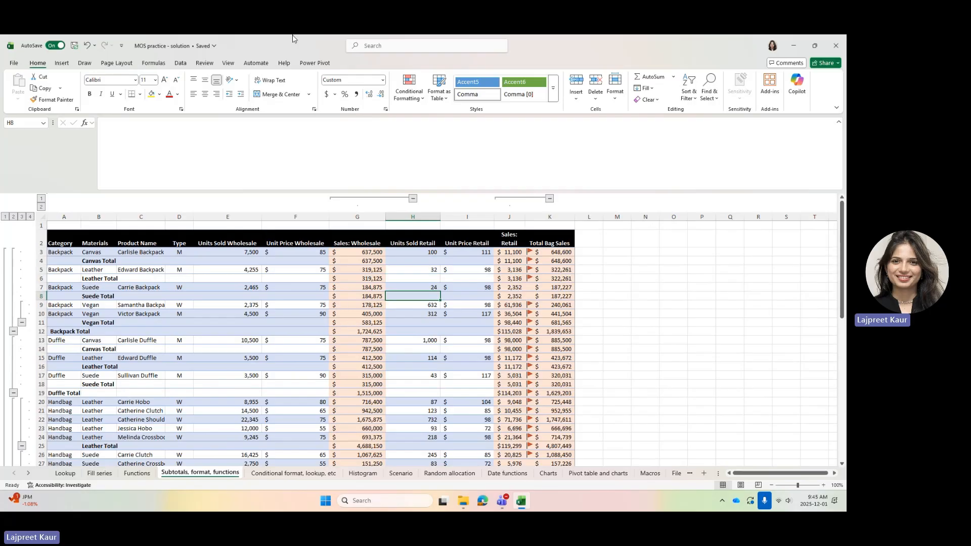
click(180, 63)
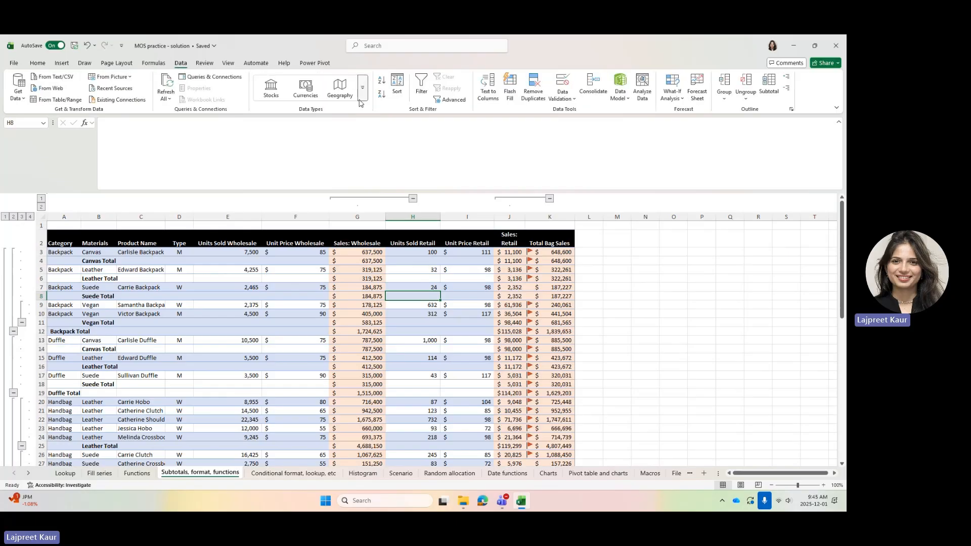
click(771, 84)
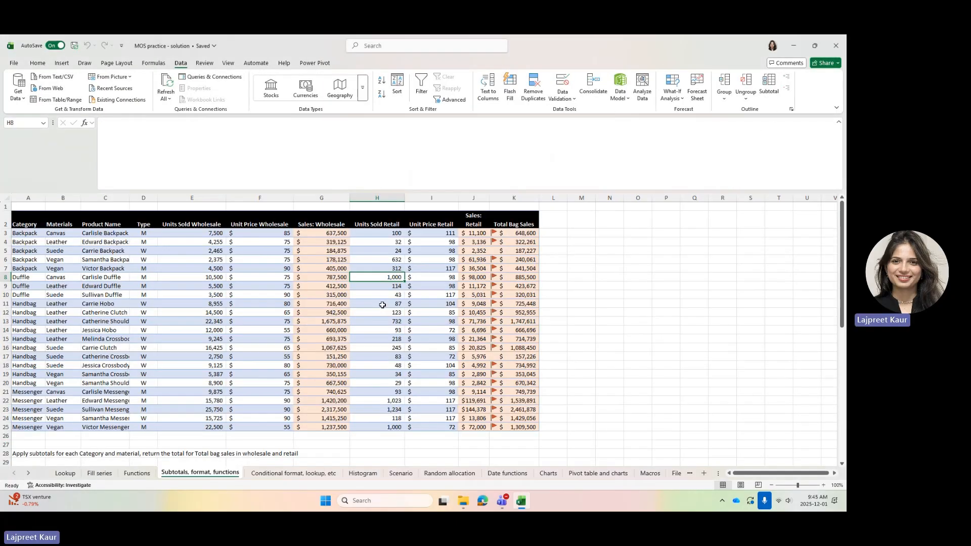
click(446, 303)
- Start a COUNTIF formula in cell A36, under the exercise on counting rows by units sold retail
scroll(326, 317, down, 4)
click(32, 419)
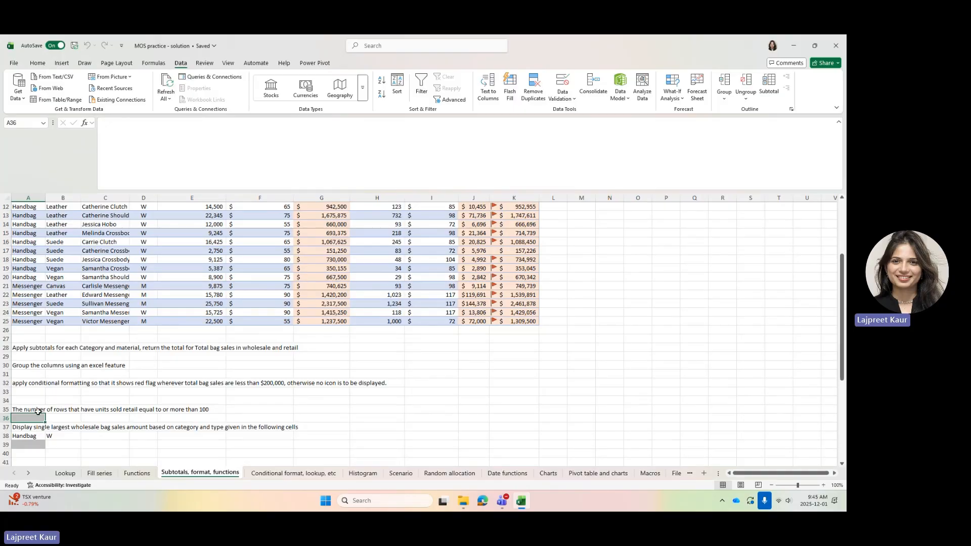
text(=)
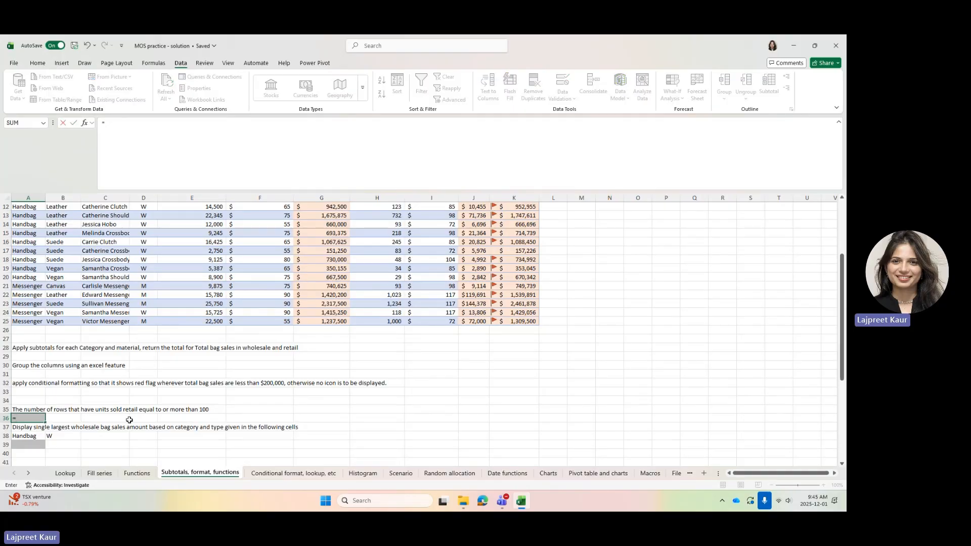
text(count)
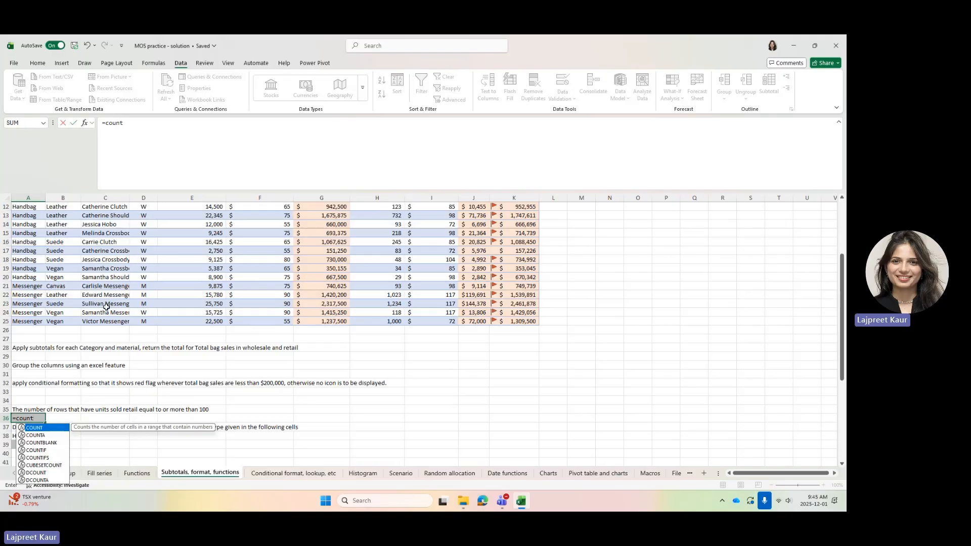
click(51, 435)
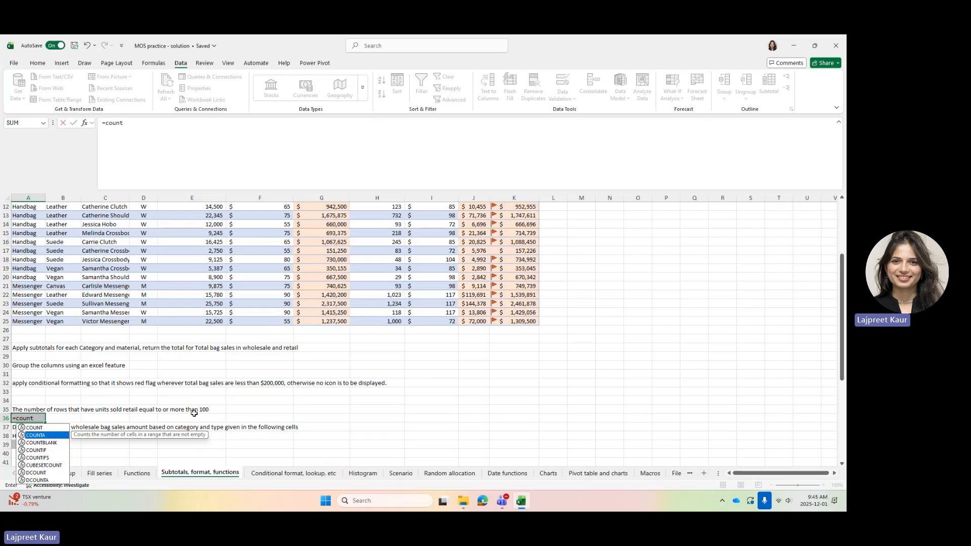
click(49, 450)
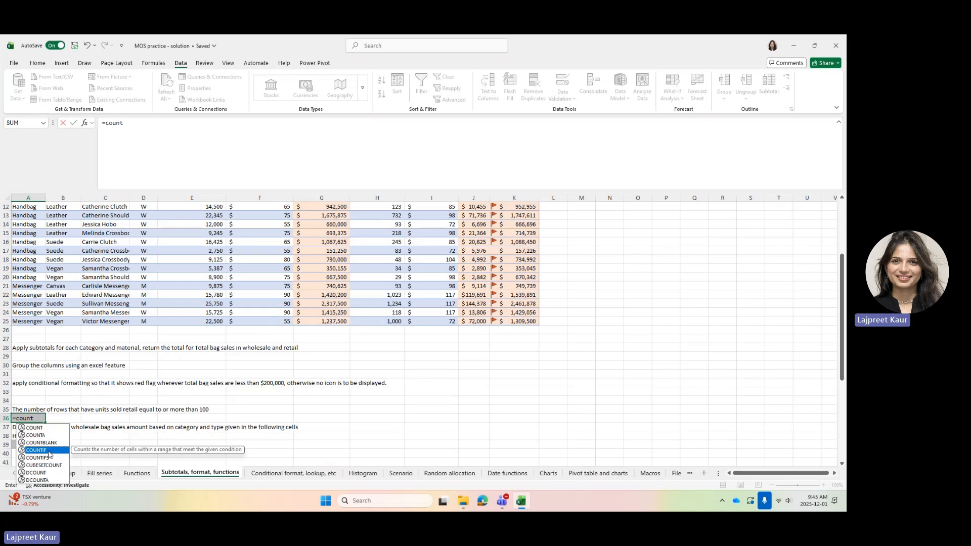
double_click(48, 451)
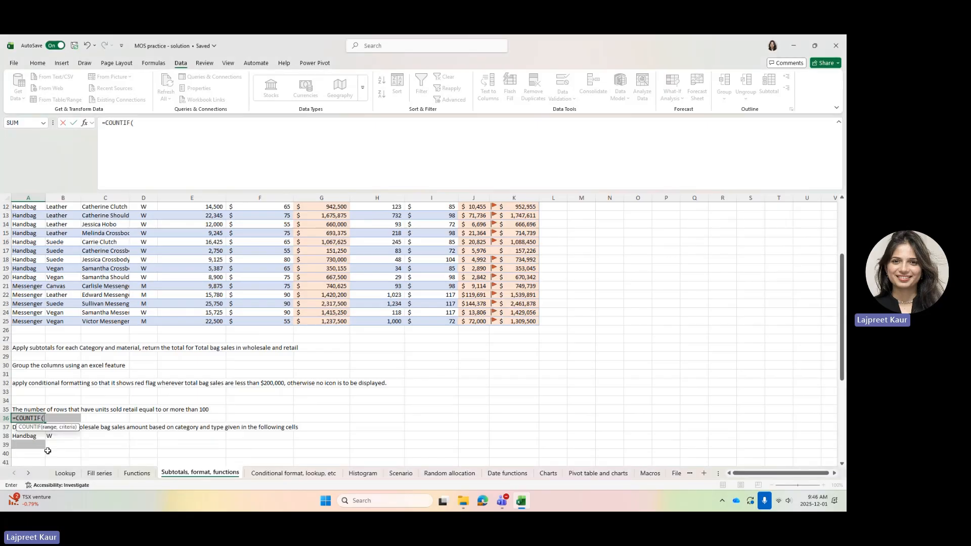
- Open the COUNTIF function arguments and set the range to the Units Sold Retail values H3:H25
click(86, 122)
drag(416, 193, 613, 314)
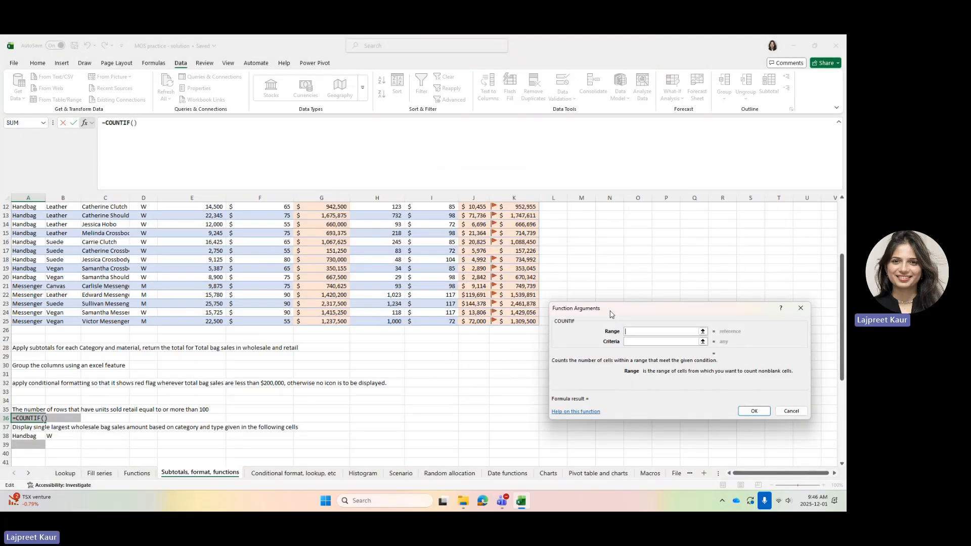
click(632, 342)
click(632, 332)
scroll(404, 343, up, 4)
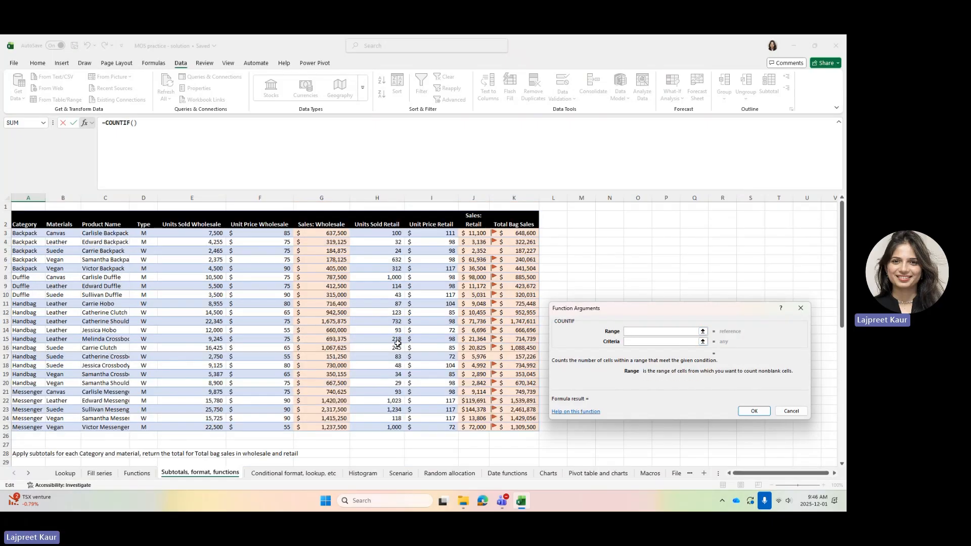
drag(368, 234, 359, 424)
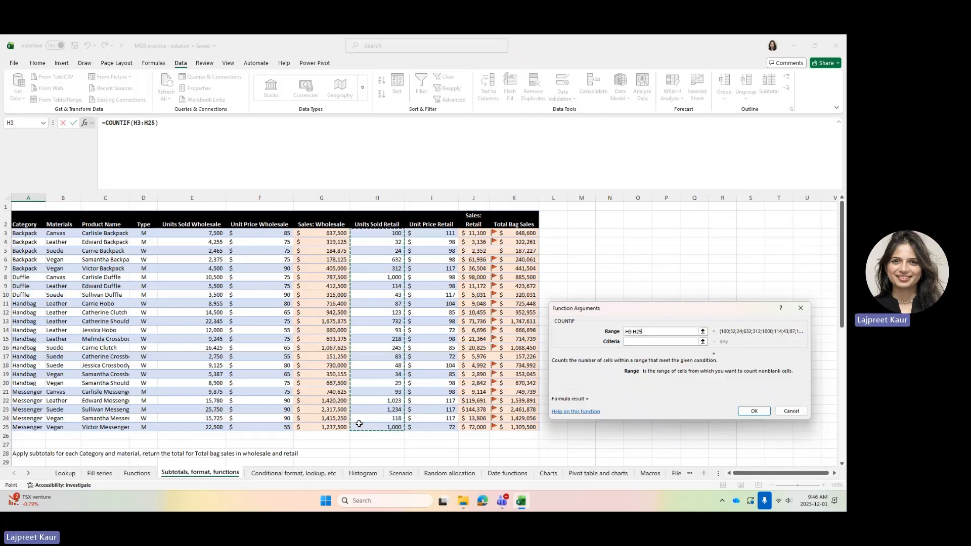
- Set the COUNTIF criteria to >=100 and enter the formula in A36
click(655, 342)
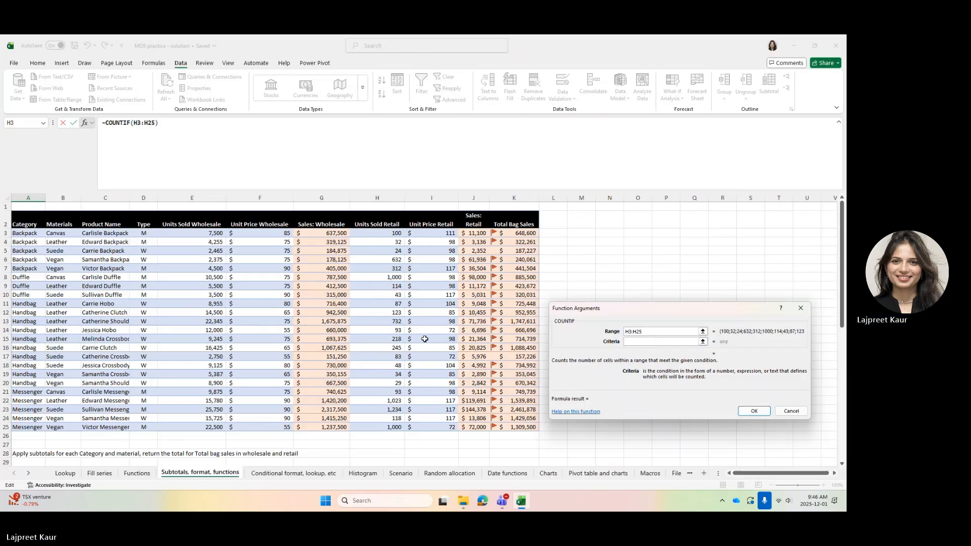
scroll(424, 339, down, 2)
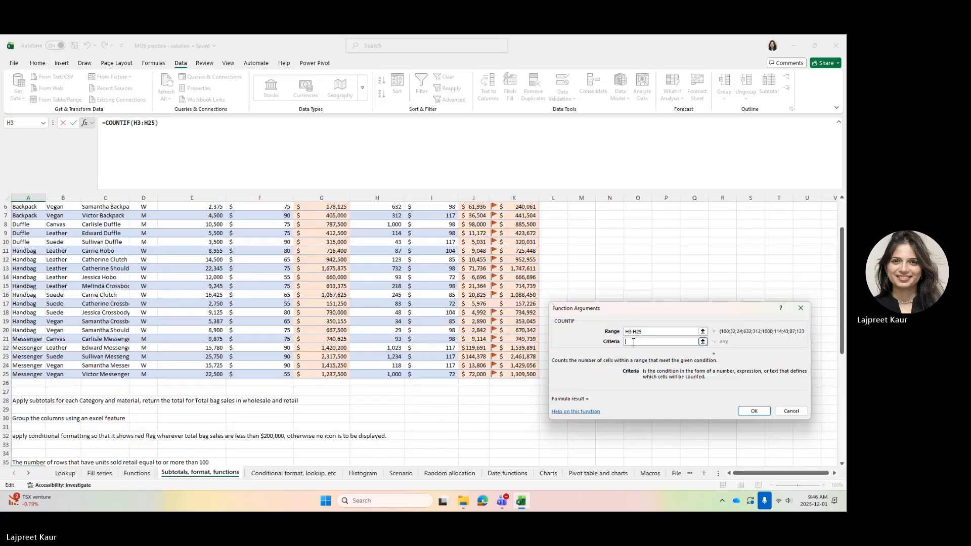
scroll(191, 407, down, 1)
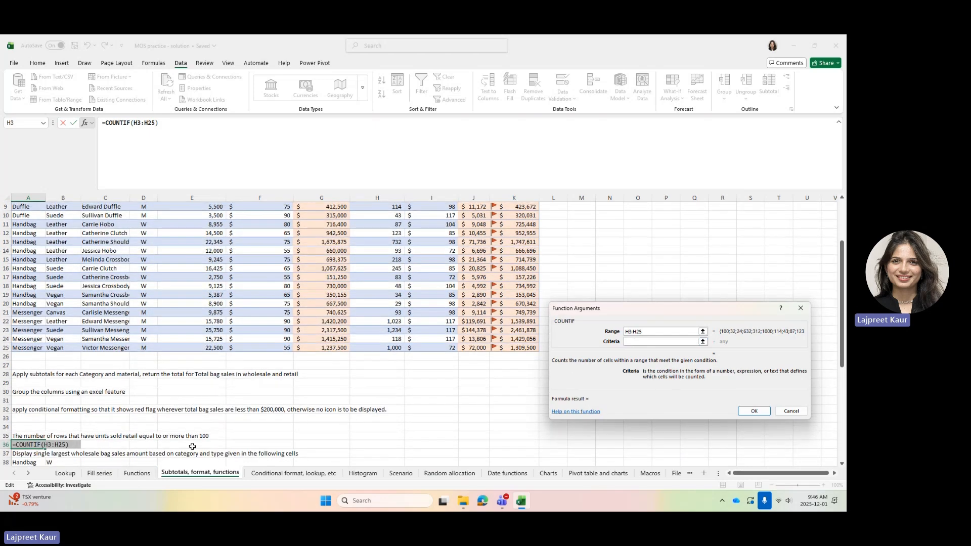
text(>=100)
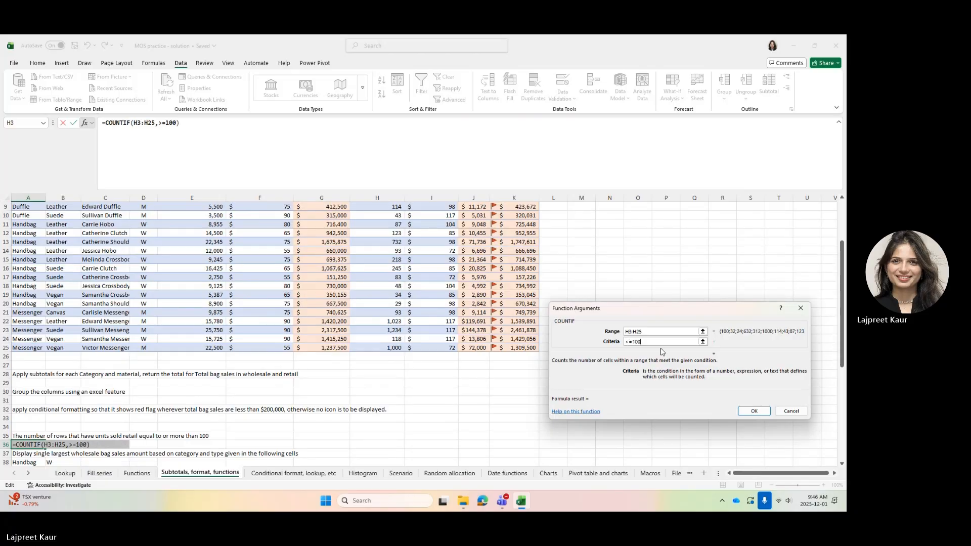
click(661, 331)
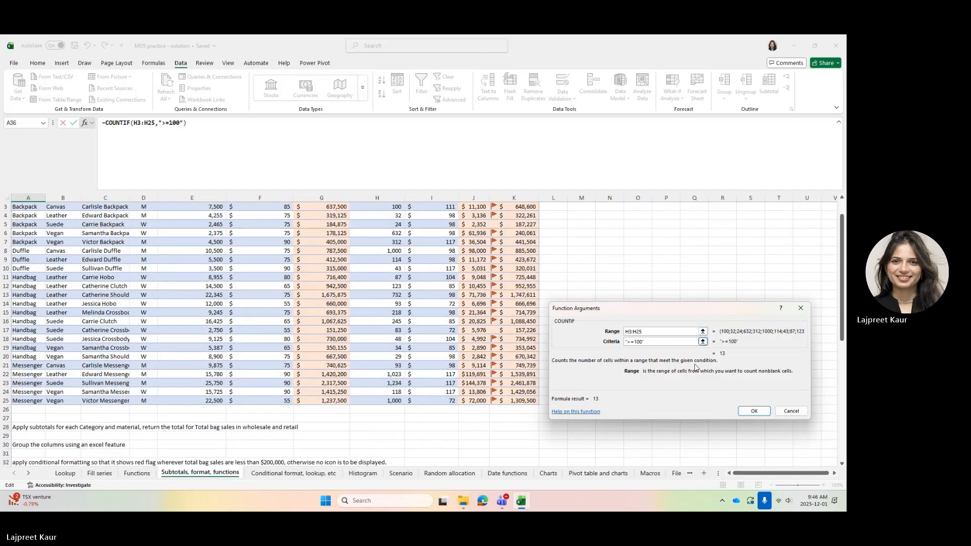
click(753, 411)
scroll(391, 324, up, 1)
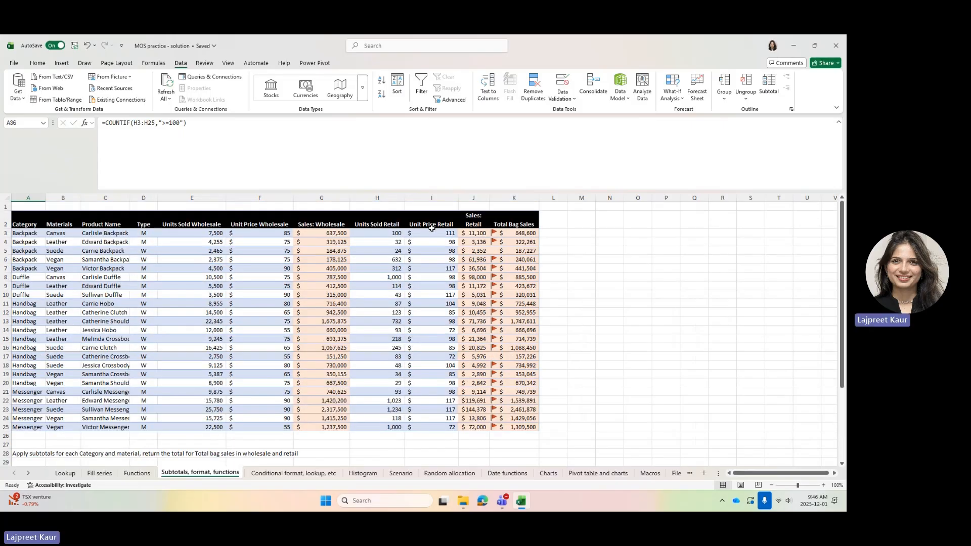
drag(389, 232, 389, 428)
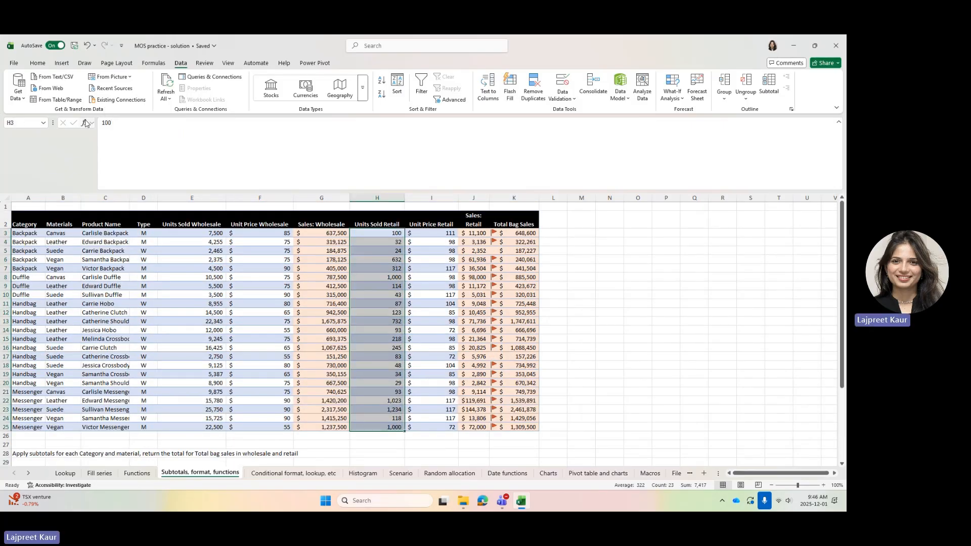
click(86, 122)
click(761, 285)
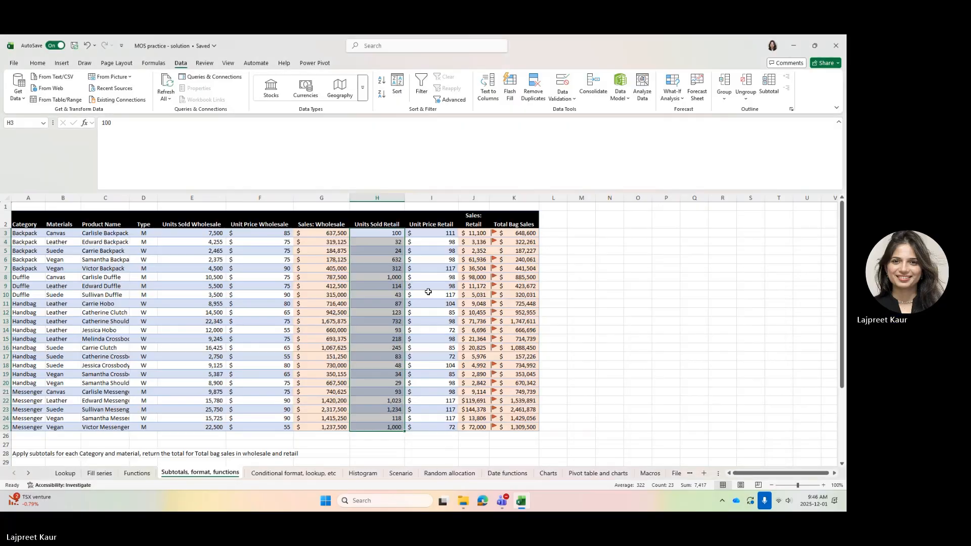
click(429, 292)
- Review the range and criteria arguments of the COUNTIF formula in A36, and close them without changes
scroll(253, 404, down, 3)
click(35, 444)
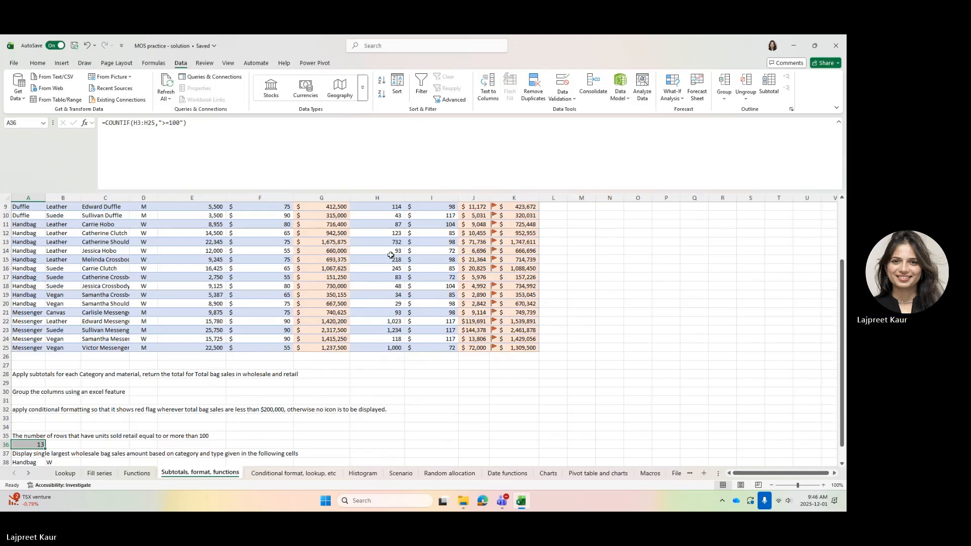
scroll(395, 273, up, 2)
scroll(81, 412, down, 3)
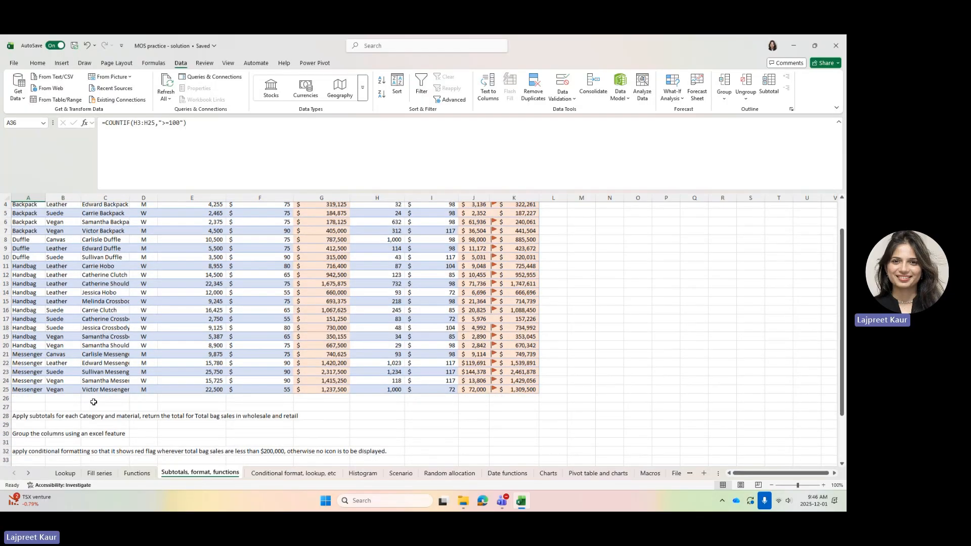
click(85, 123)
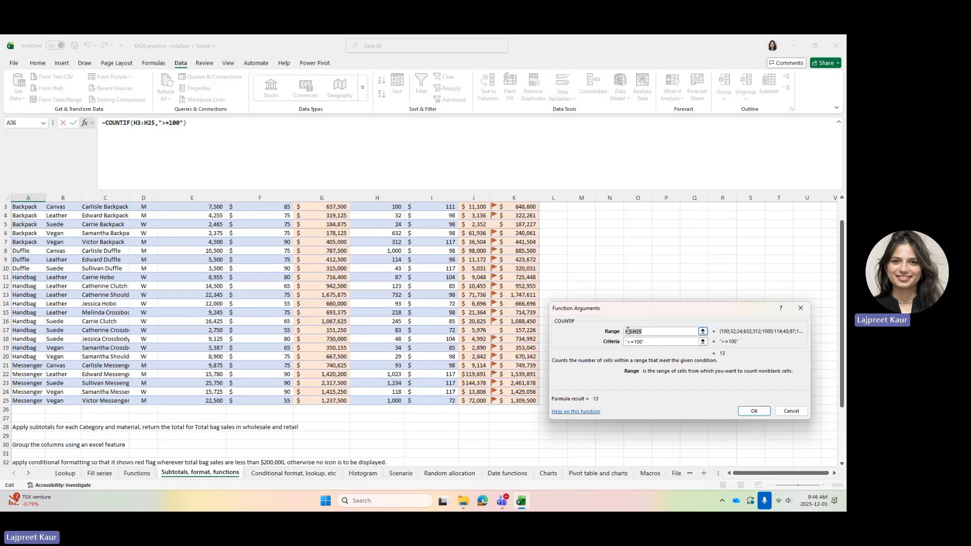
key(Tab)
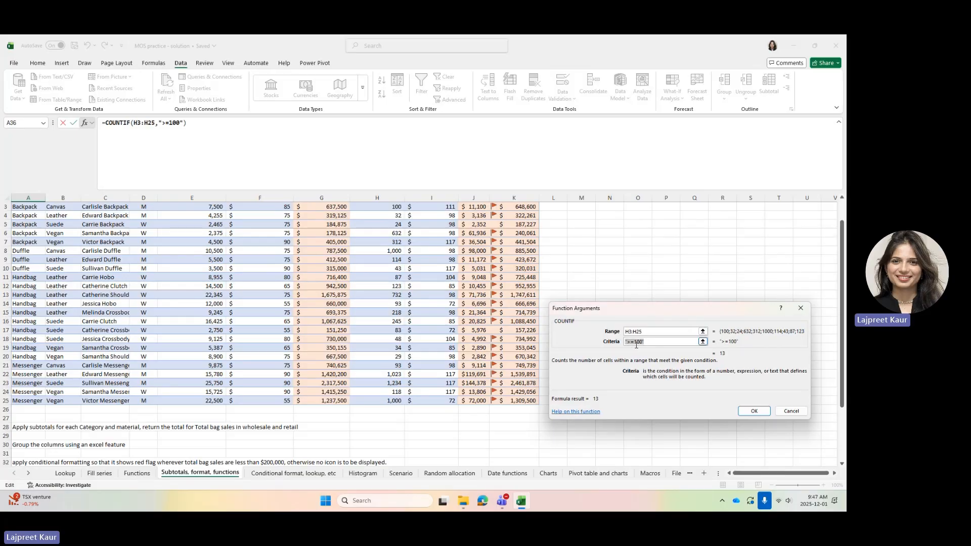
click(800, 308)
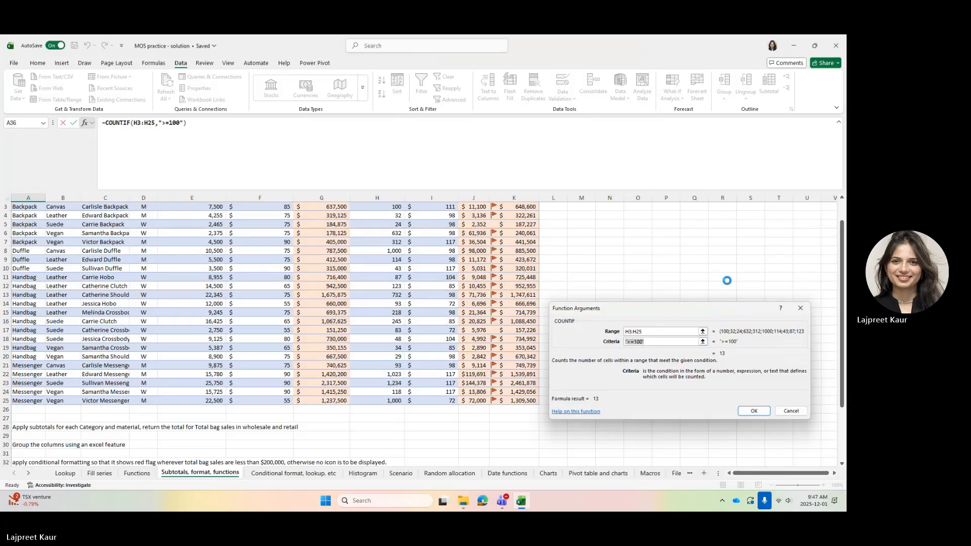
- Read the exercise on the single largest wholesale bag sales amount and examine its category and type cells A38 and B38
click(30, 434)
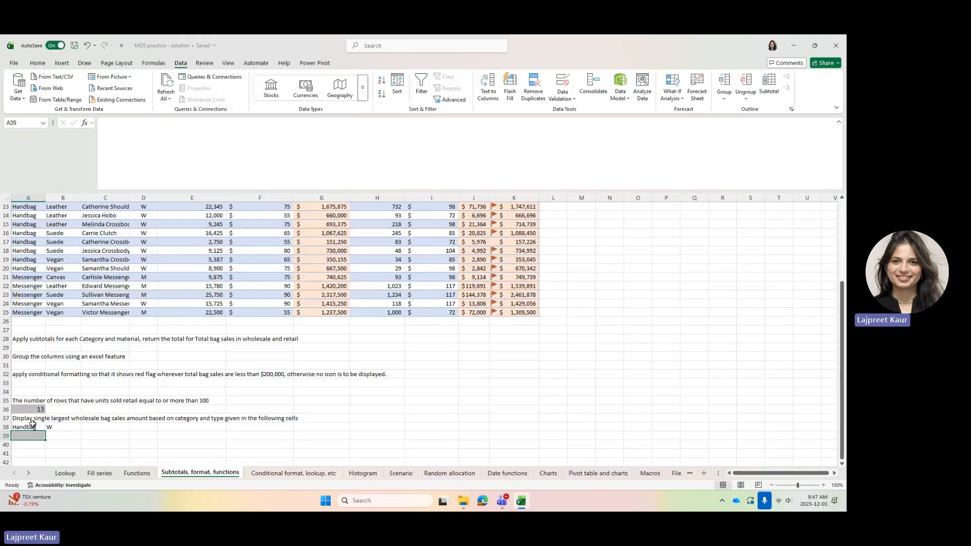
click(25, 426)
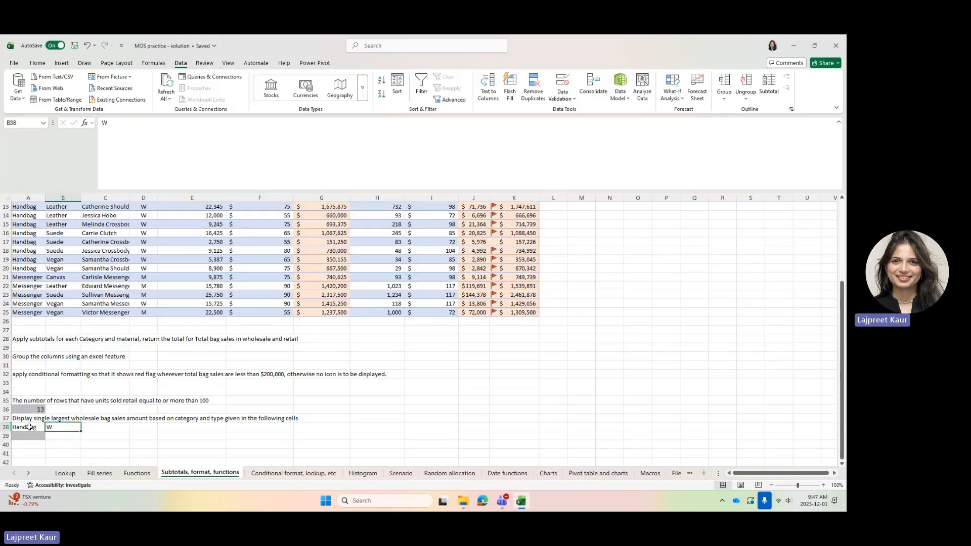
click(60, 427)
click(29, 427)
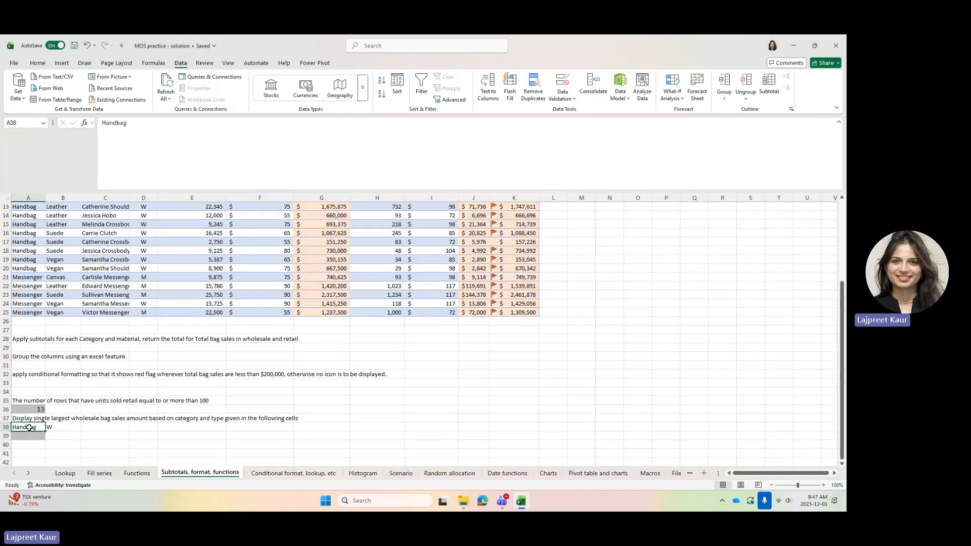
click(59, 428)
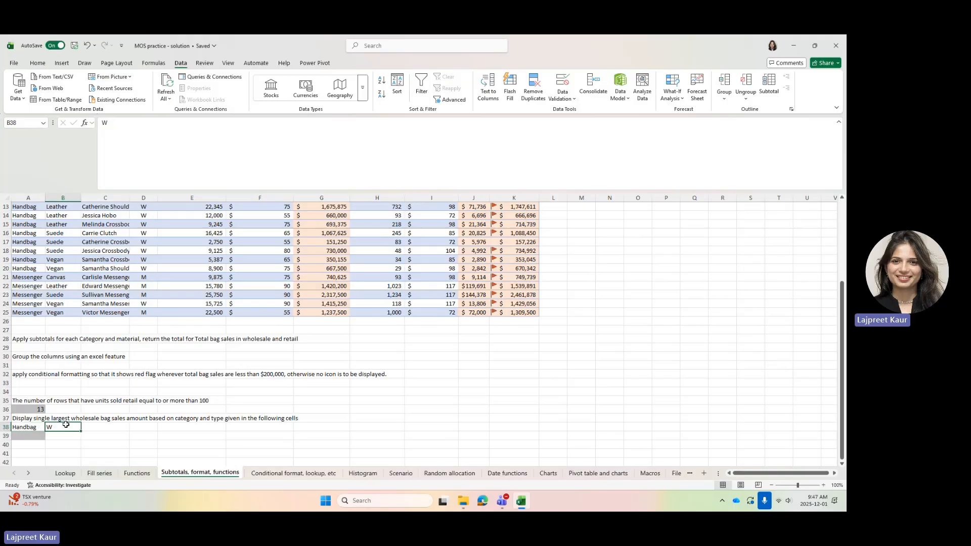
scroll(141, 397, up, 4)
scroll(141, 397, down, 5)
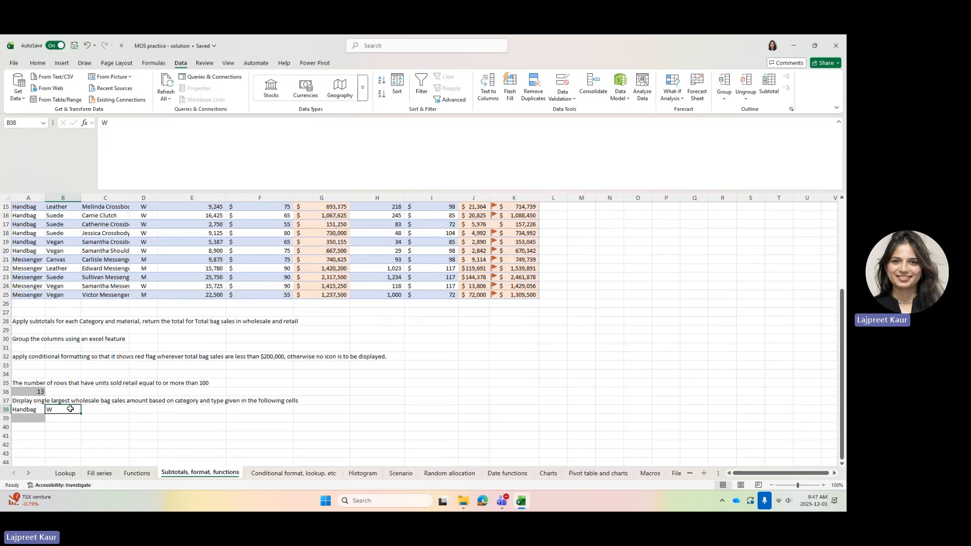
- Start a MAXIFS formula in the shaded answer cell A39 and open its function arguments
click(40, 412)
click(63, 411)
click(26, 421)
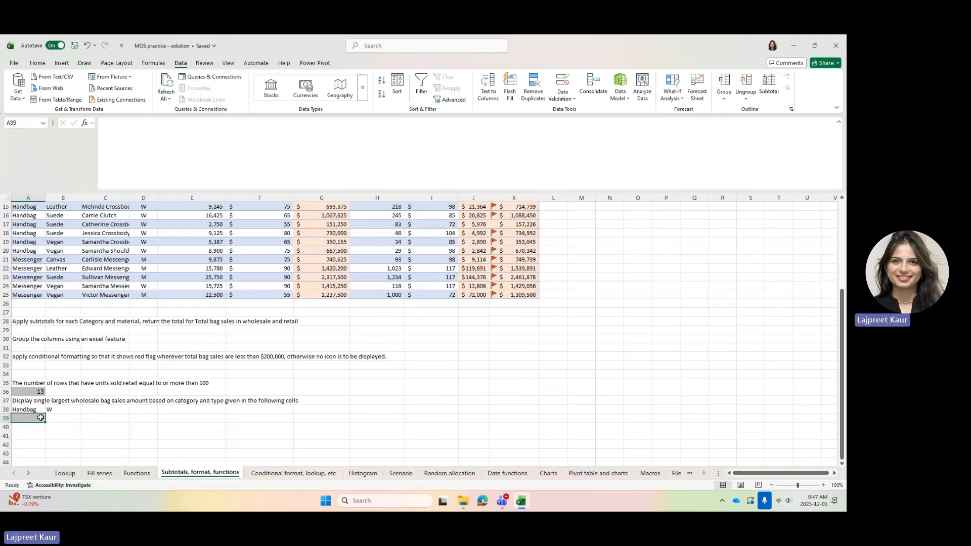
text(=)
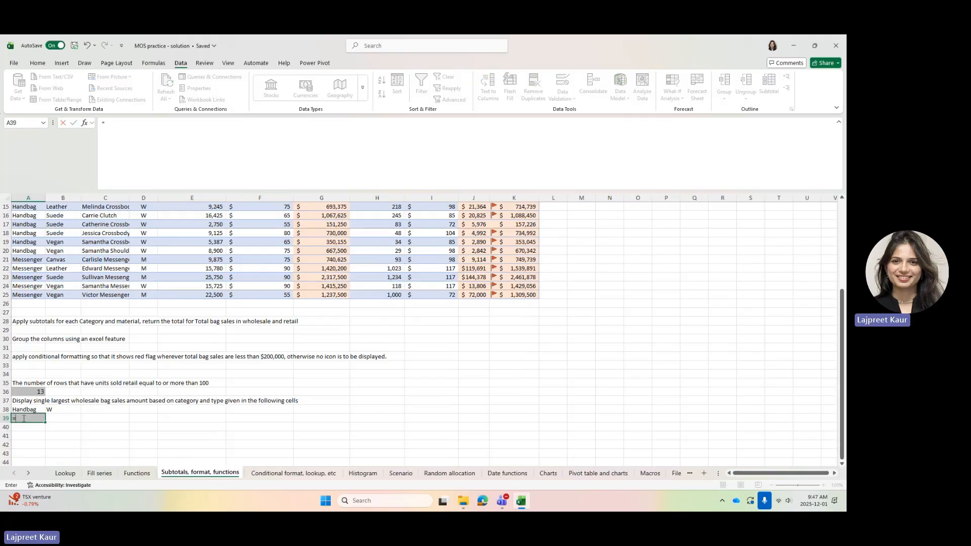
text(max)
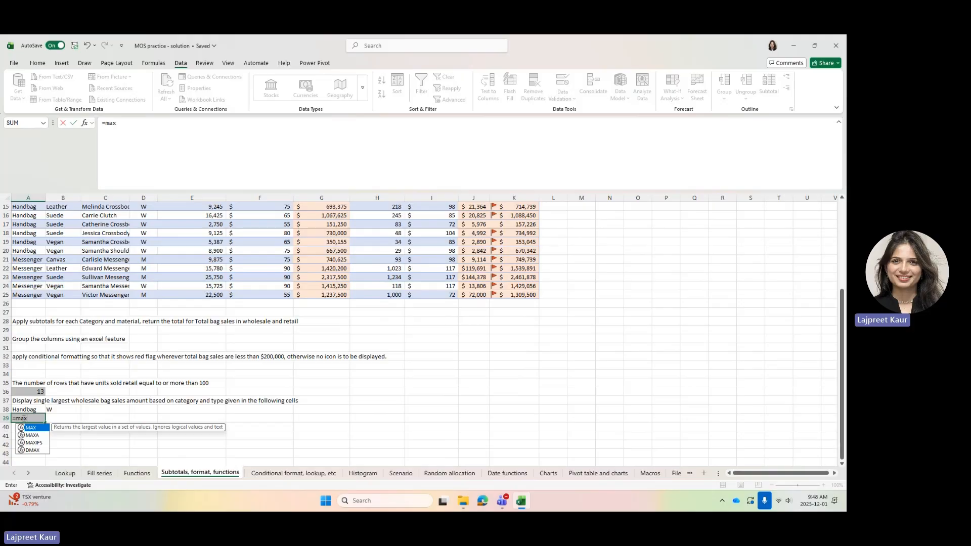
double_click(33, 443)
click(85, 122)
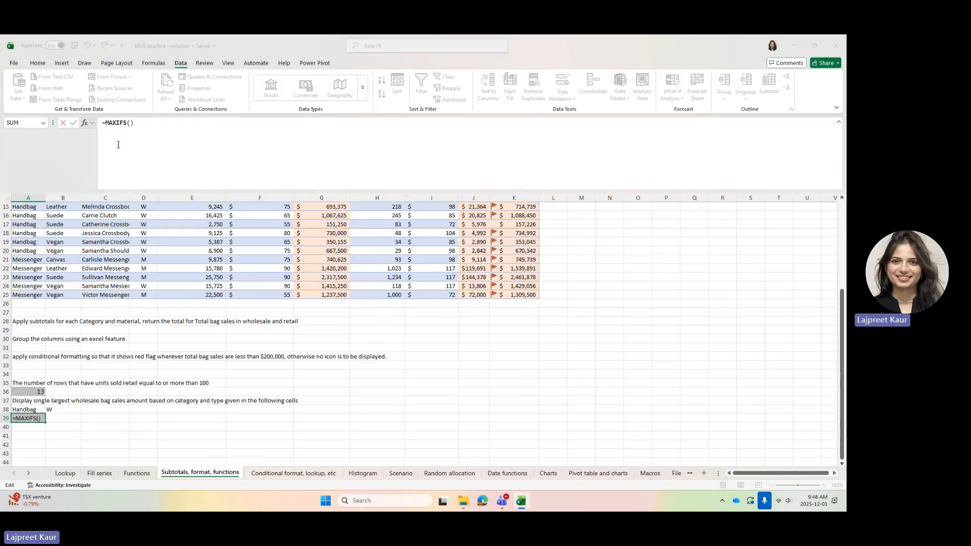
drag(592, 302, 527, 307)
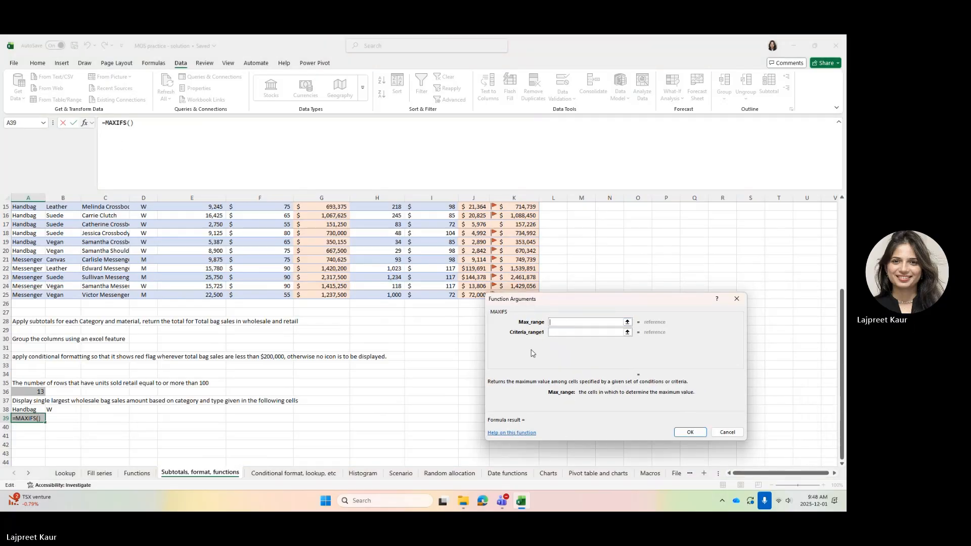
- Set the MAXIFS maximum range to the Sales: Wholesale values G3:G25
click(572, 332)
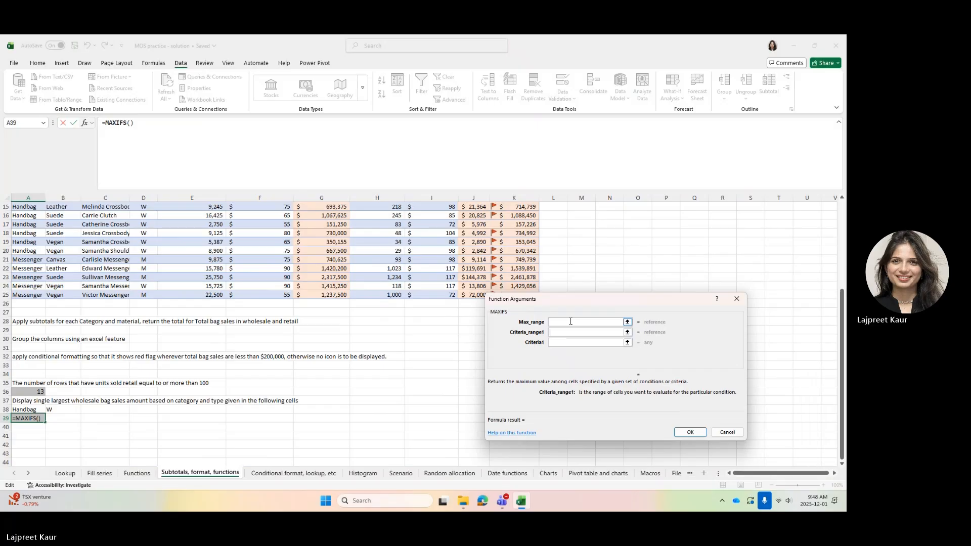
click(570, 321)
click(562, 332)
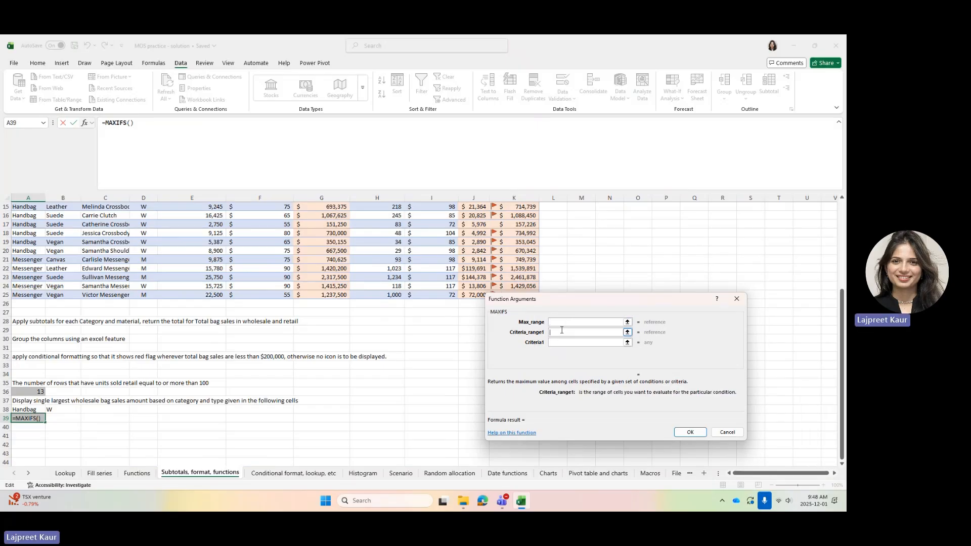
click(560, 343)
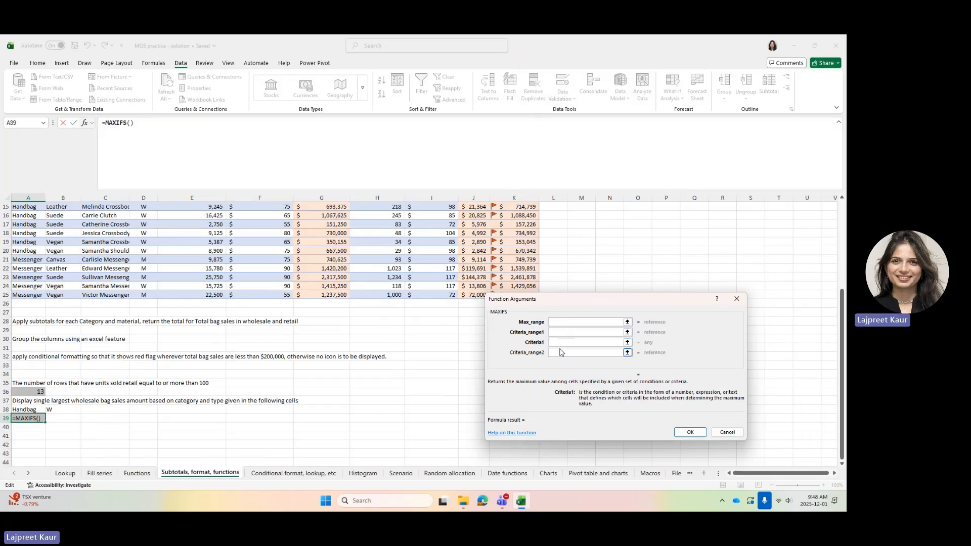
click(558, 324)
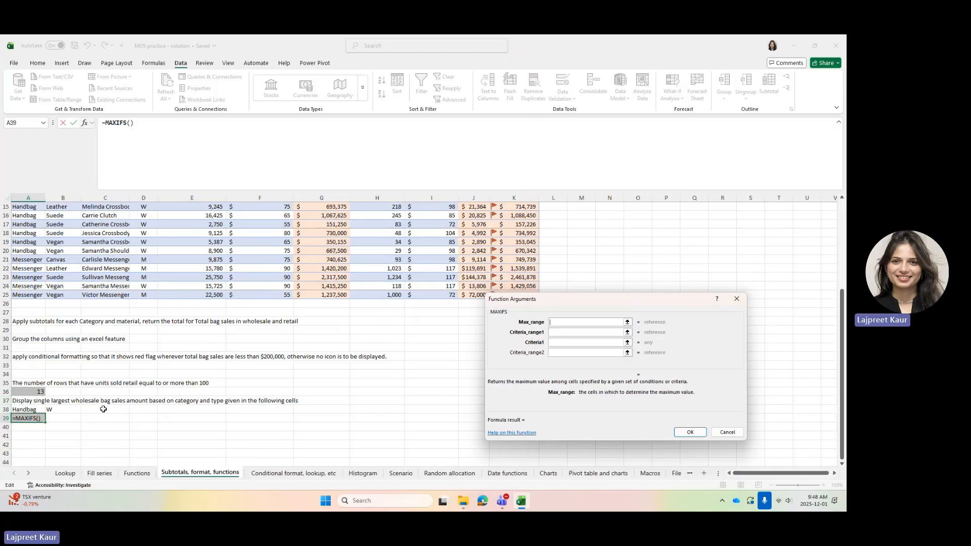
scroll(310, 400, up, 5)
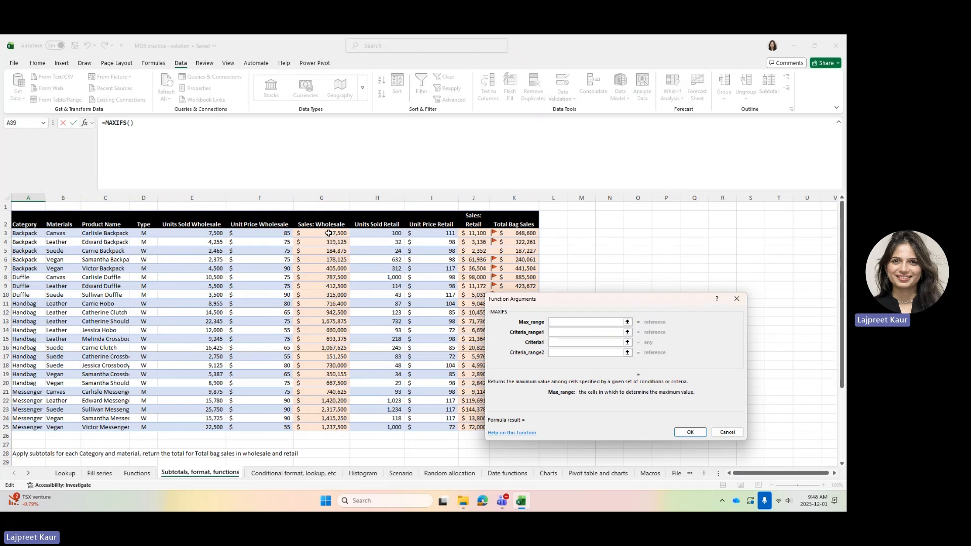
drag(329, 234, 312, 430)
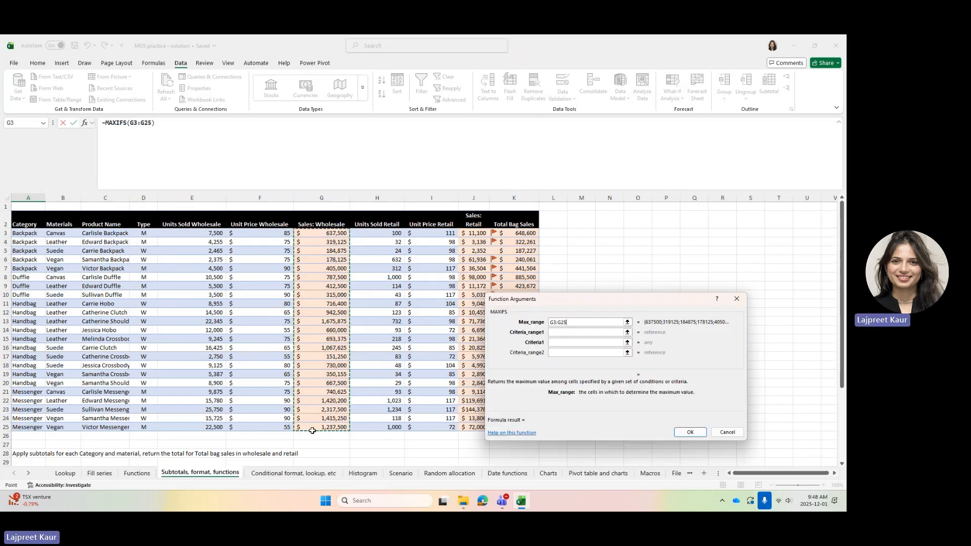
- Set the first criteria range to the Category values A3:A25 and its criterion to cell A38
click(566, 335)
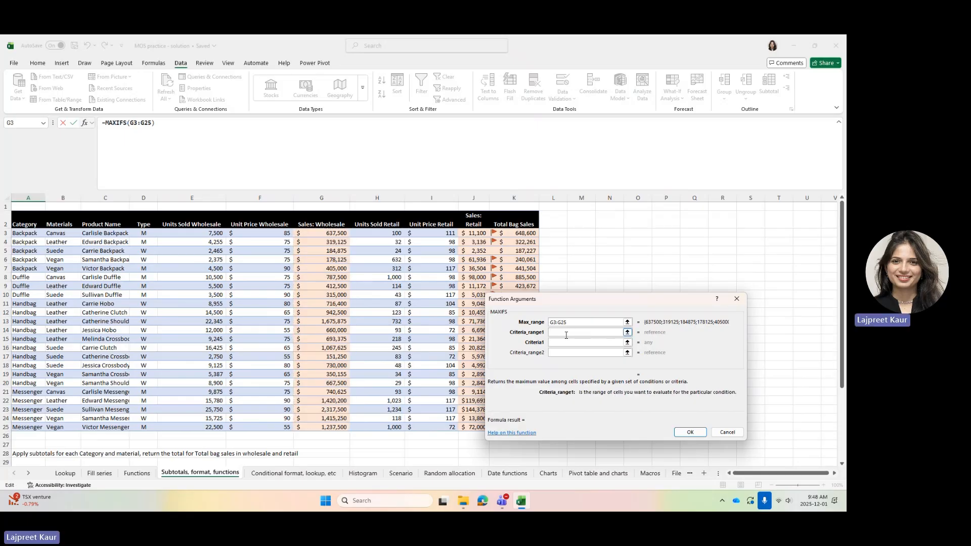
scroll(261, 368, down, 2)
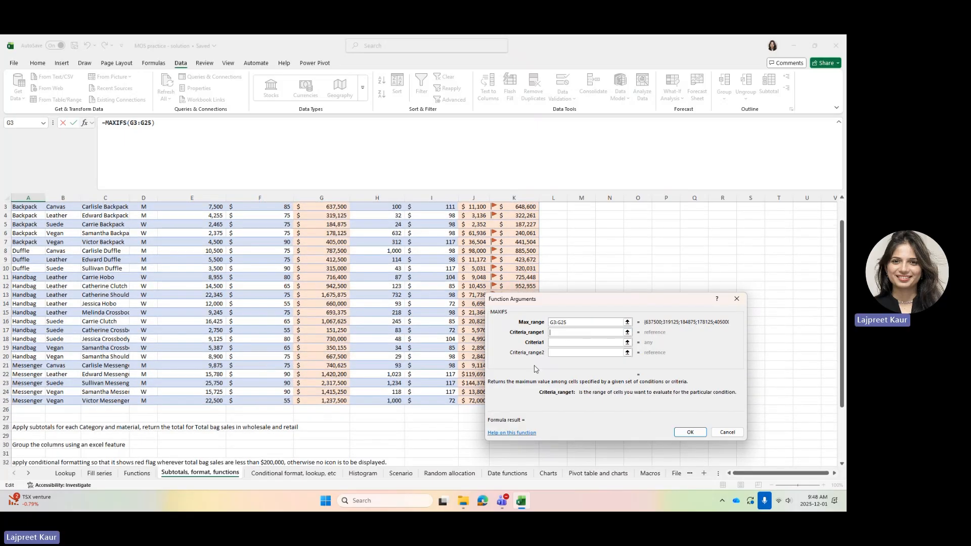
scroll(246, 396, down, 1)
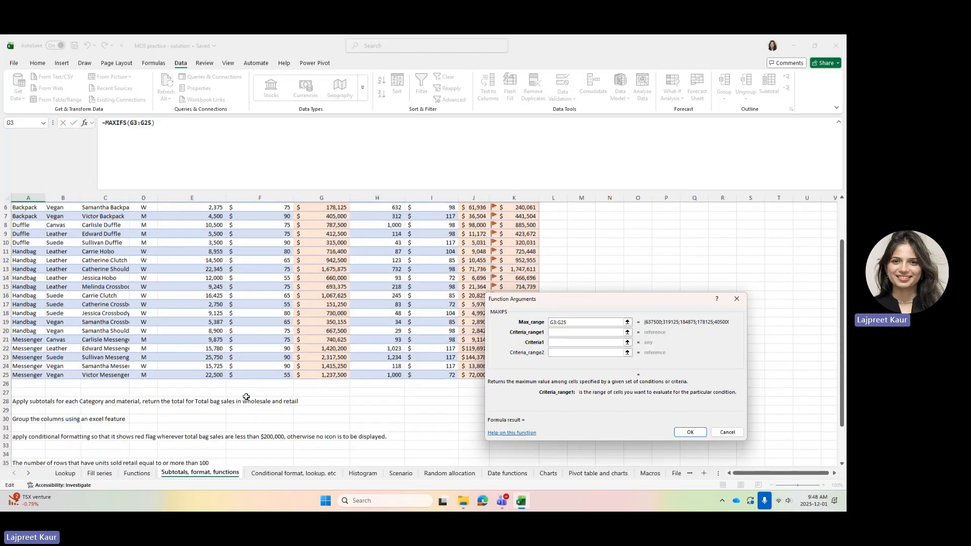
scroll(178, 355, down, 1)
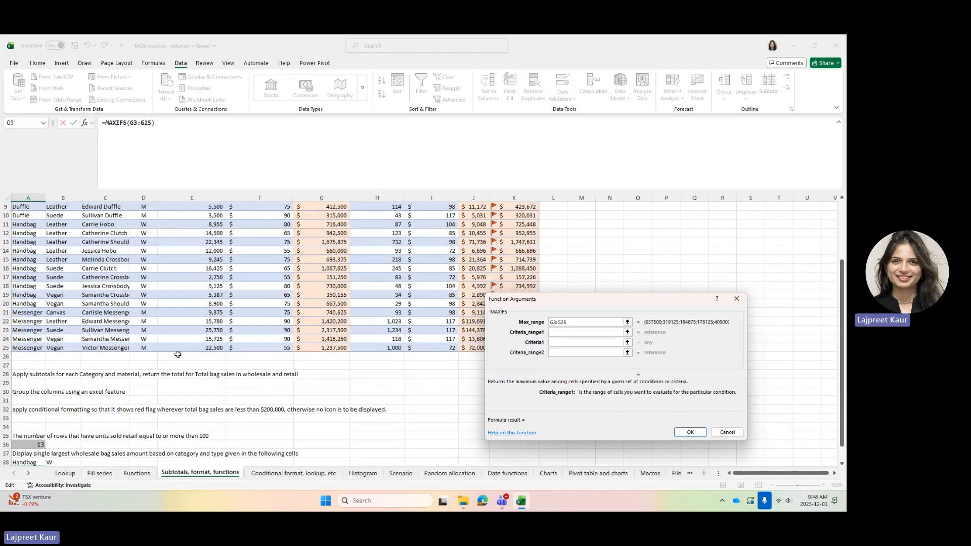
scroll(106, 417, down, 2)
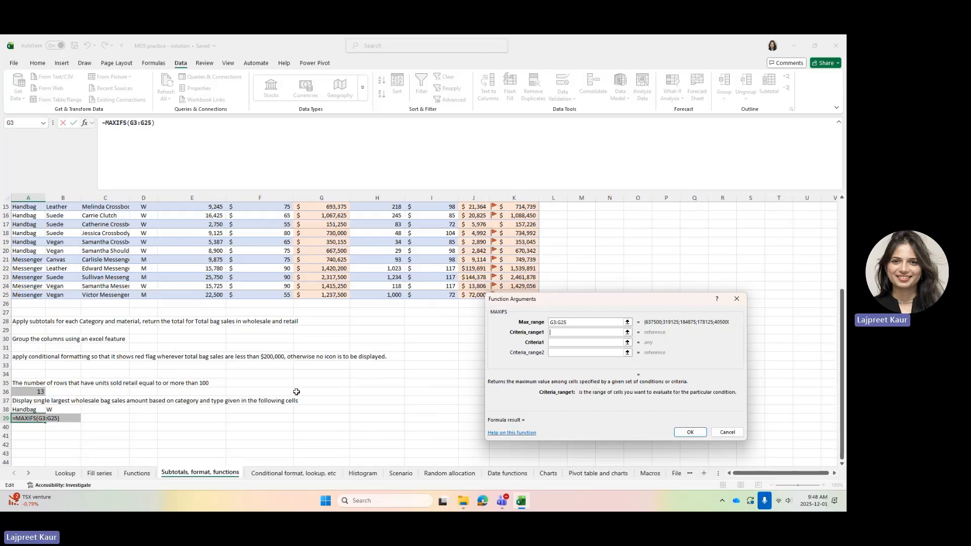
scroll(232, 389, up, 5)
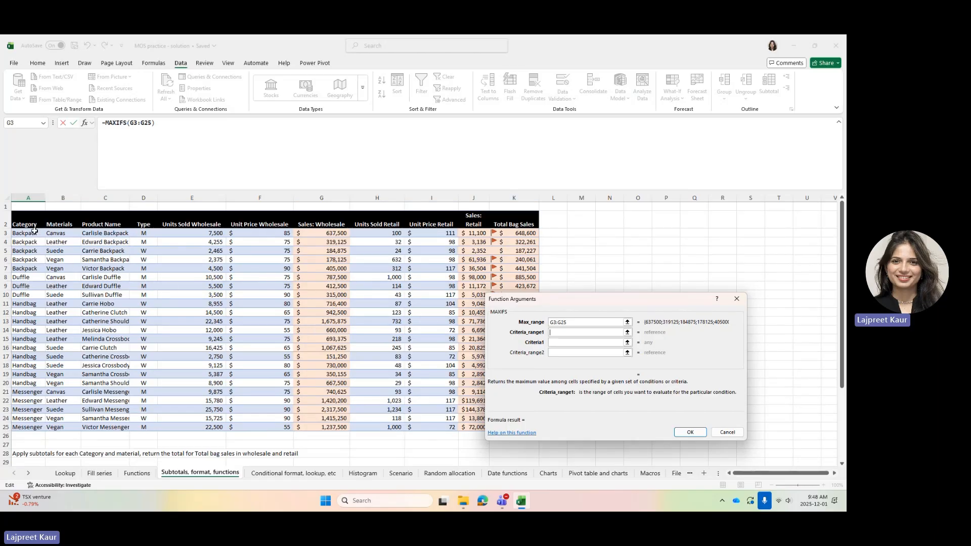
drag(35, 232, 40, 427)
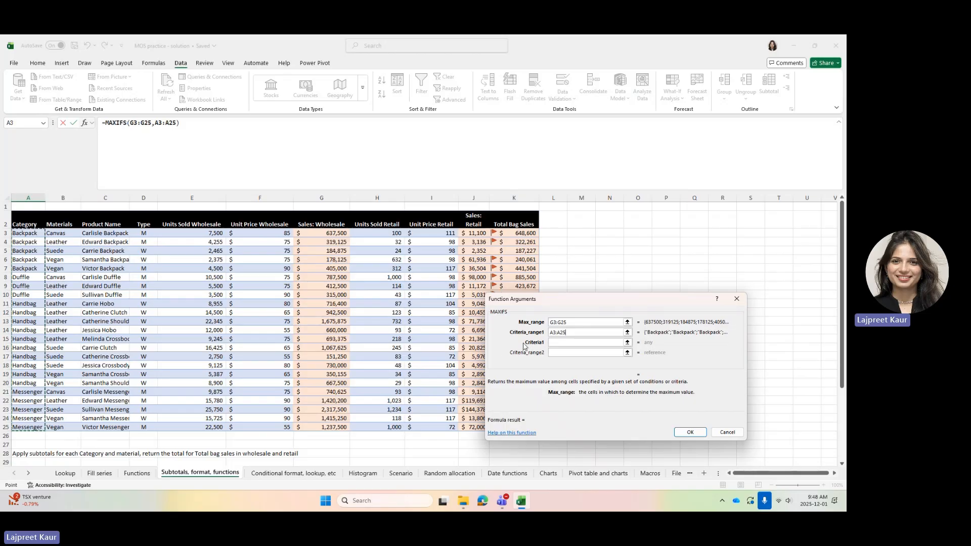
click(559, 344)
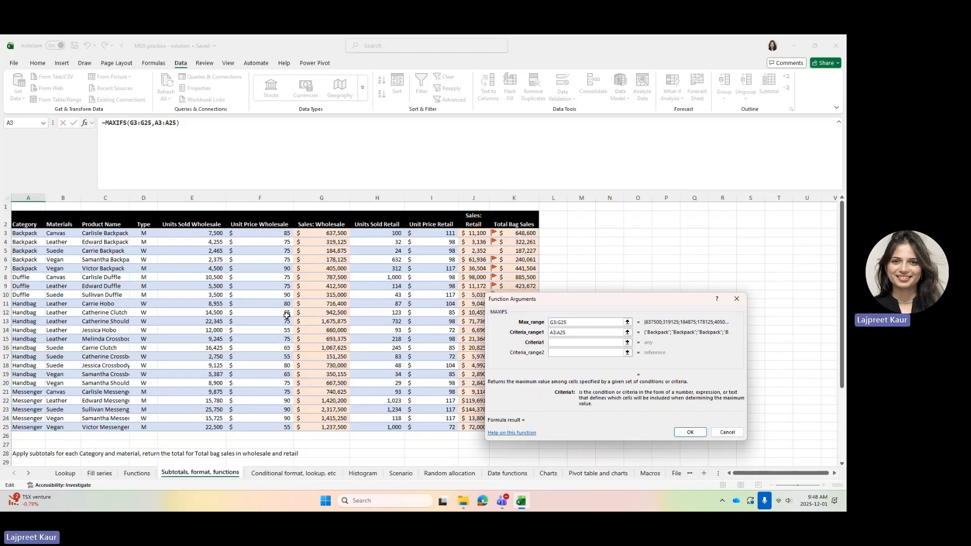
scroll(152, 384, down, 4)
click(33, 437)
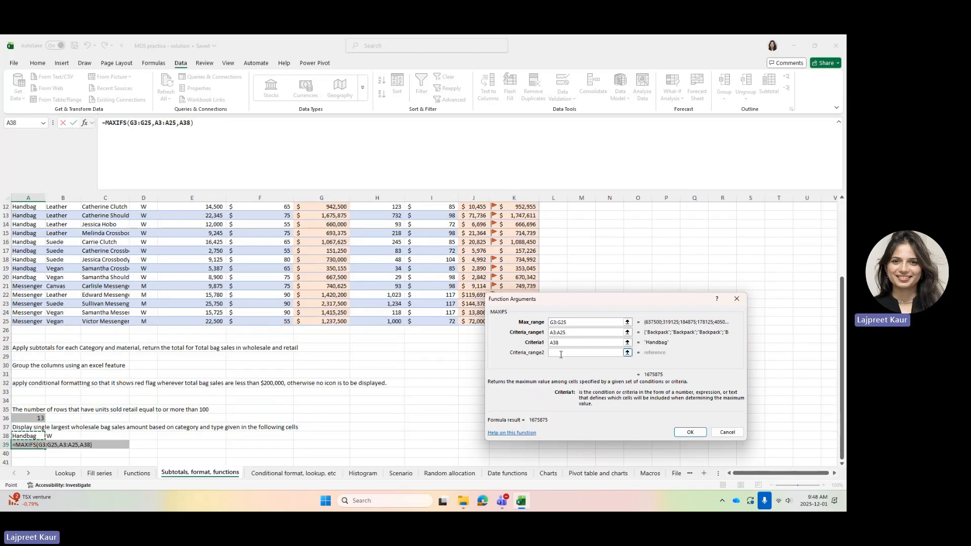
- Set the second criteria range to the Type values D3:D25 with criterion B38, and enter the formula in A39
key(Tab)
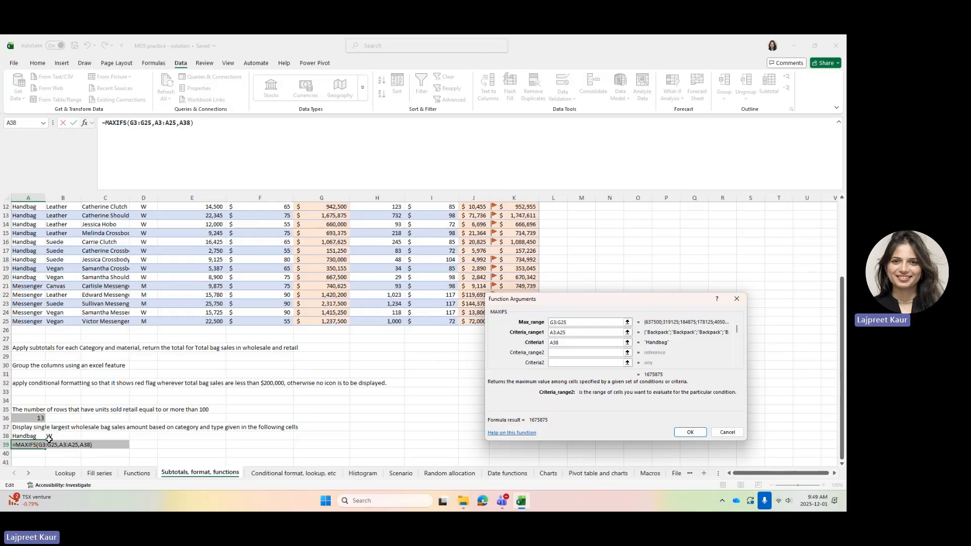
scroll(261, 392, up, 4)
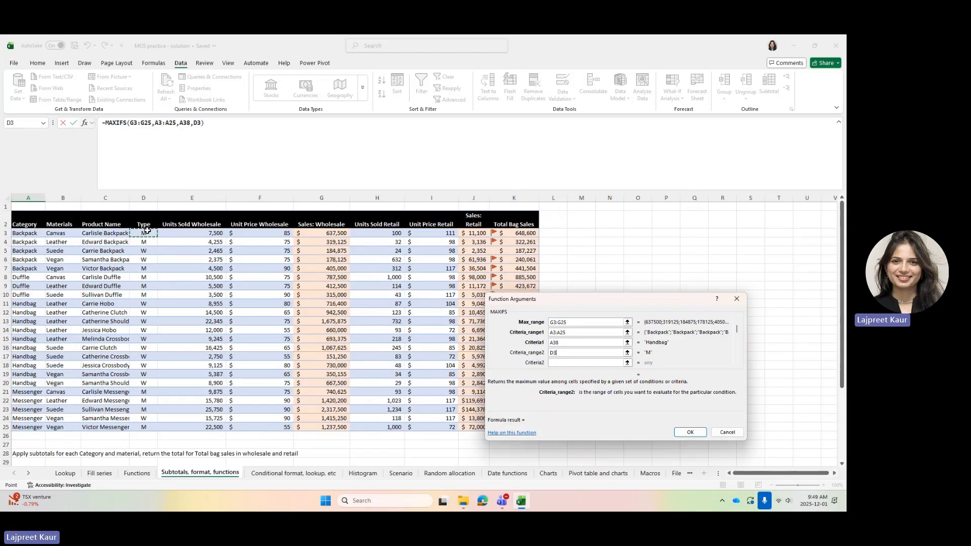
drag(146, 232, 138, 431)
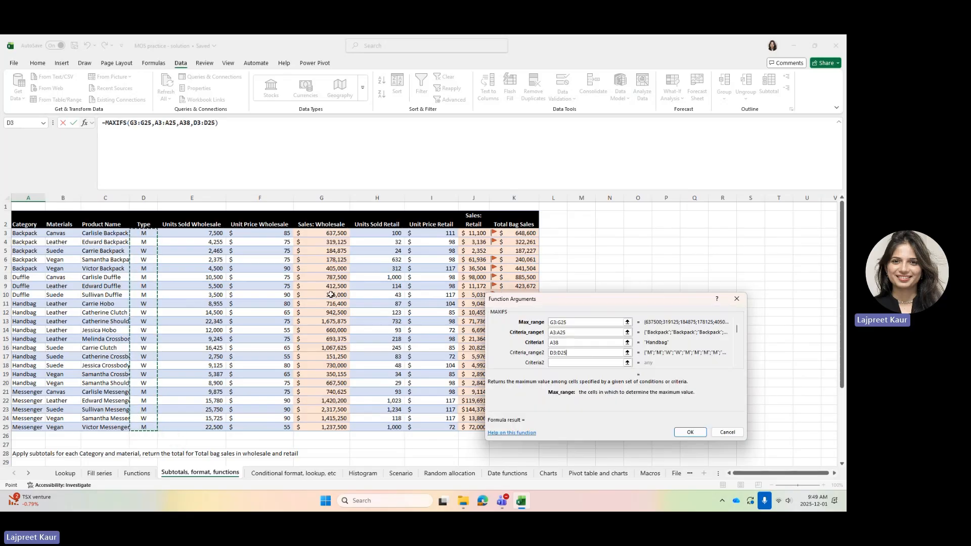
click(549, 363)
scroll(242, 353, down, 4)
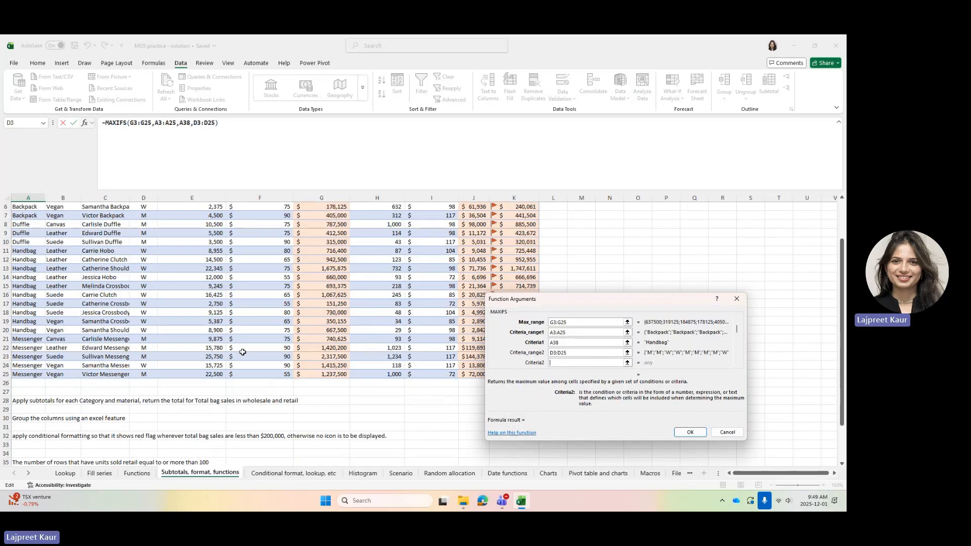
click(65, 436)
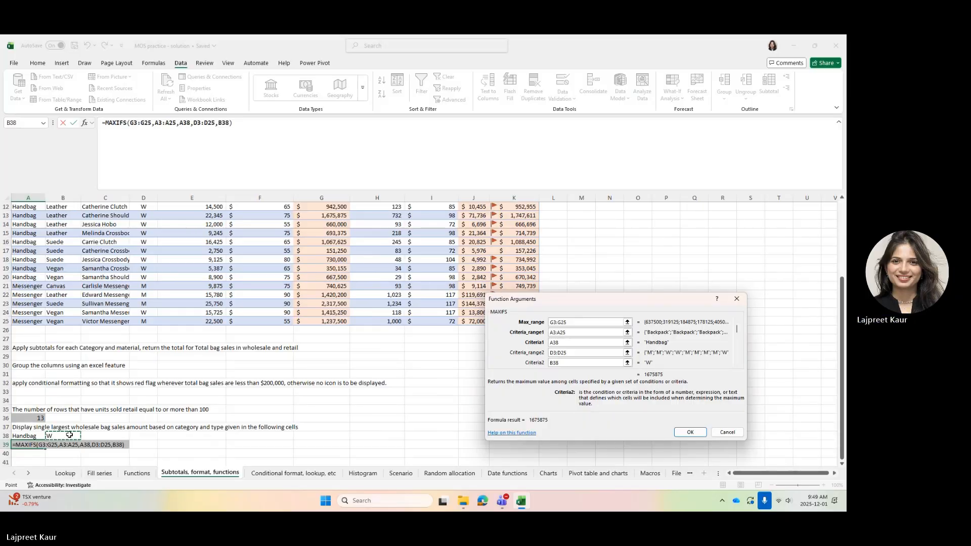
click(683, 433)
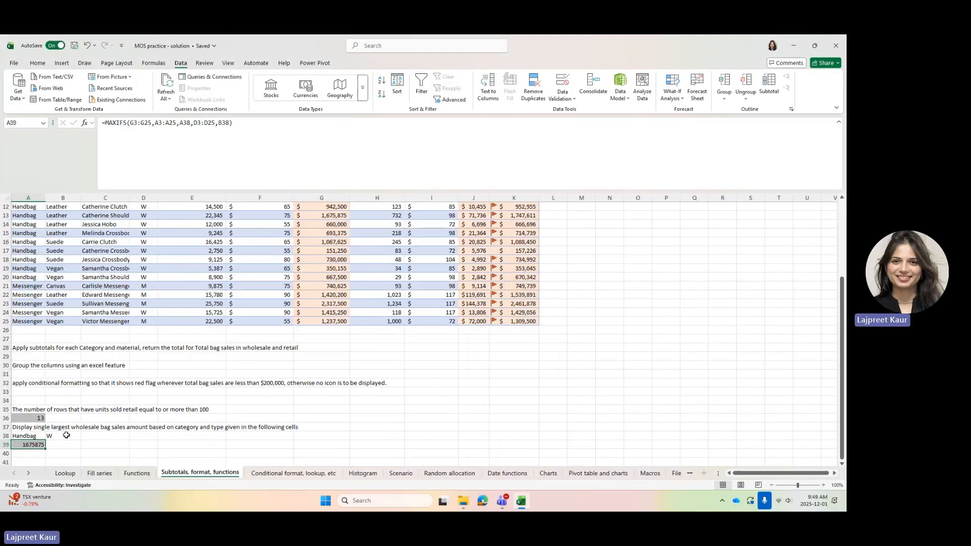
- Change the category in A38 to Messenger to test the MAXIFS formula
click(31, 436)
click(58, 438)
click(34, 438)
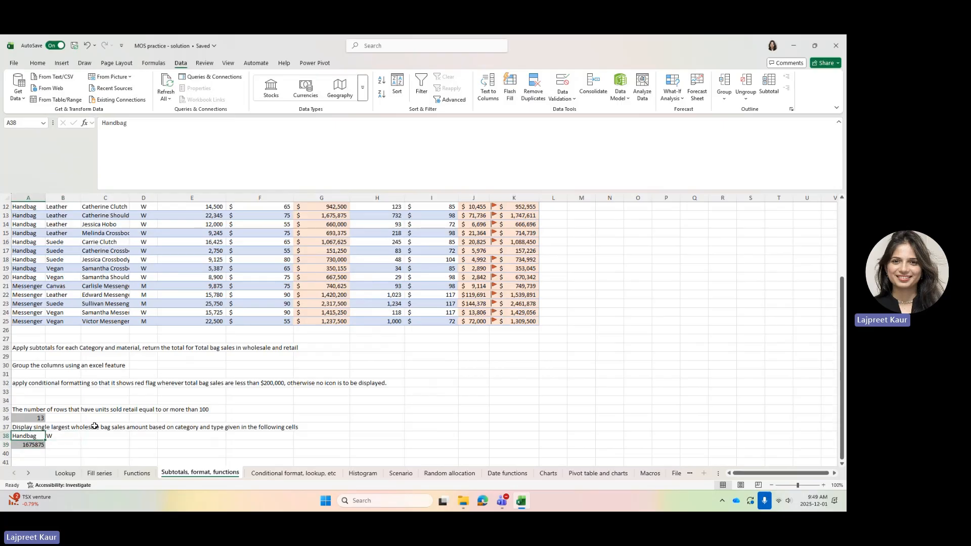
text(Messen)
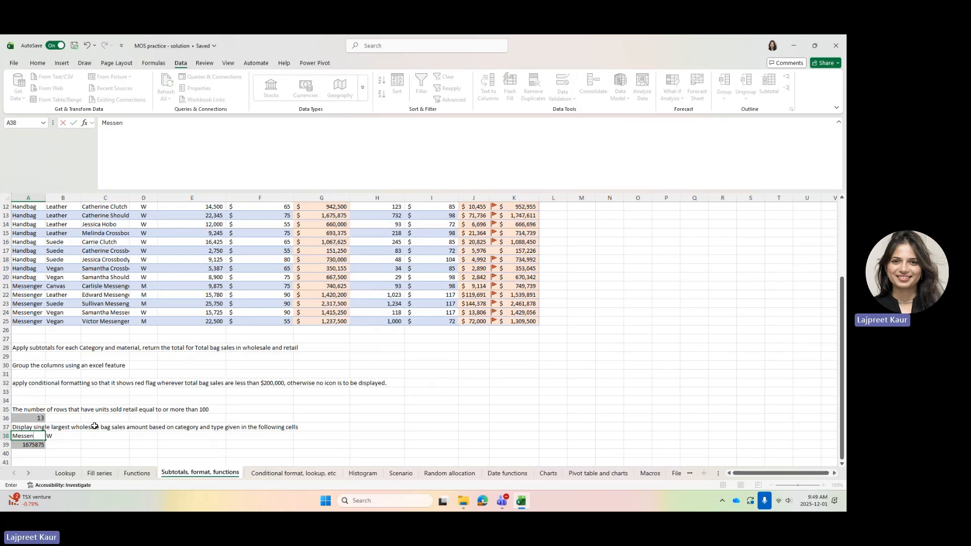
text(ger)
key(Return)
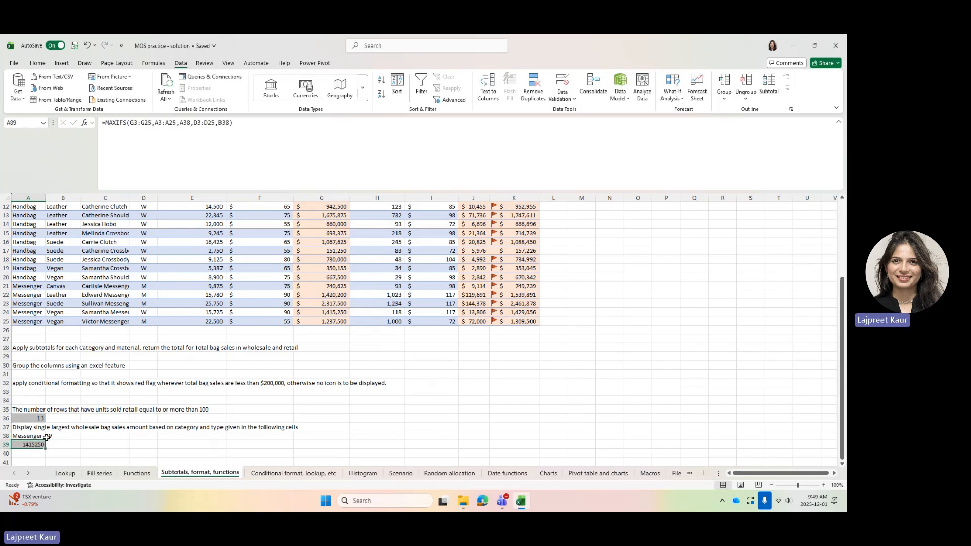
- Look over the bag sales data and its exercises, and open the "Conditional format, lookup, etc" worksheet
scroll(213, 425, down, 2)
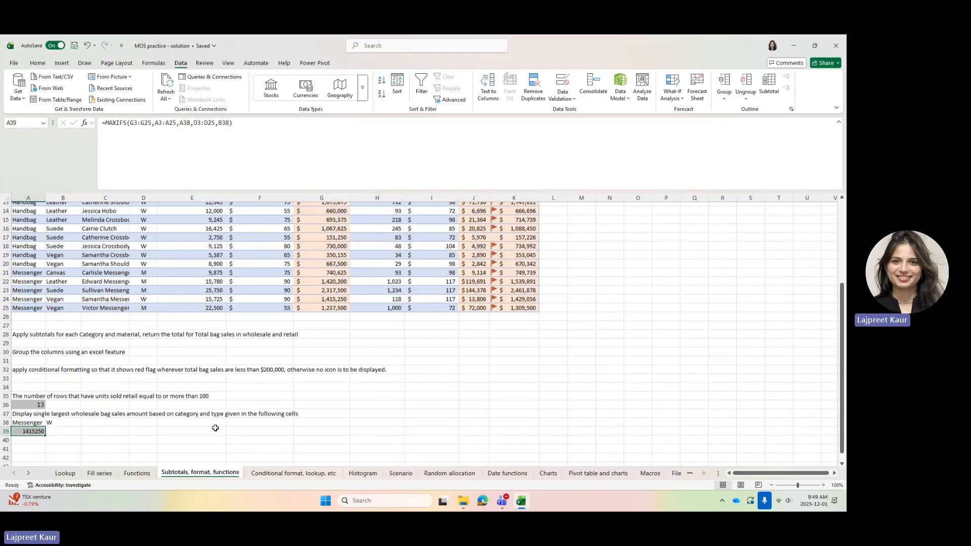
scroll(213, 425, up, 3)
scroll(213, 425, up, 2)
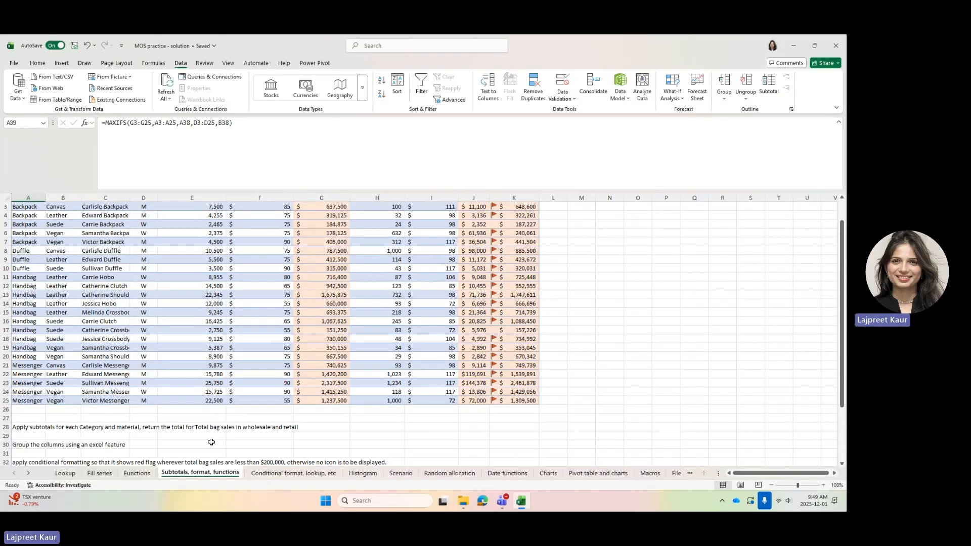
scroll(156, 354, down, 2)
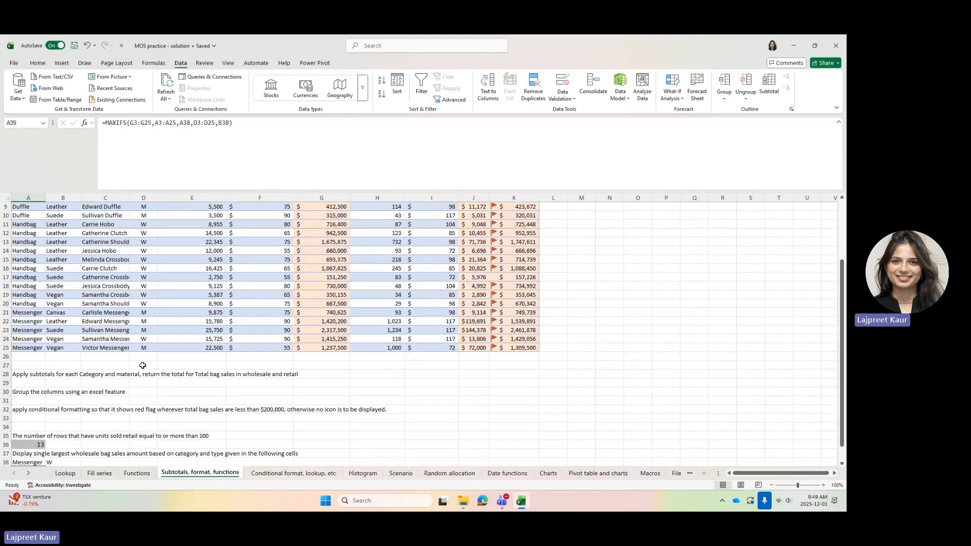
scroll(142, 366, down, 1)
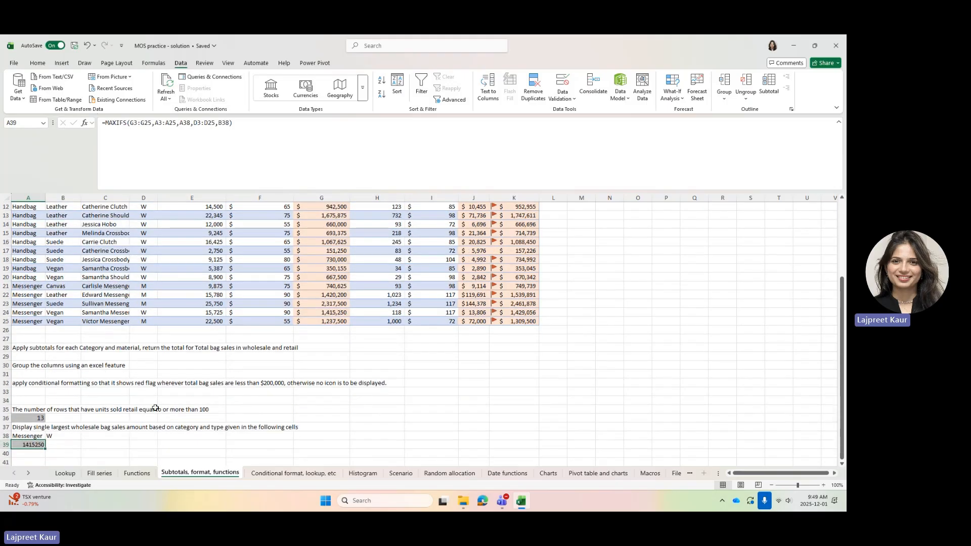
scroll(188, 408, up, 4)
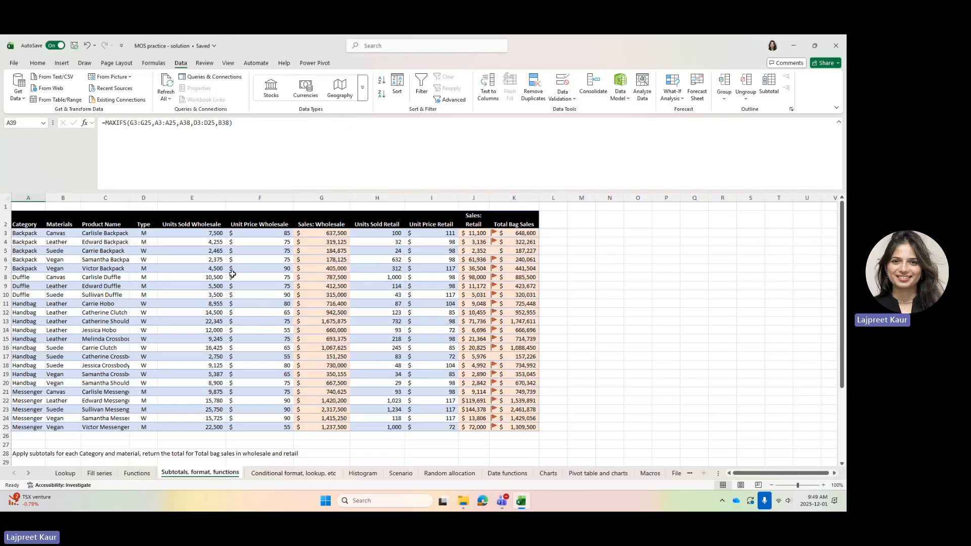
scroll(238, 308, down, 2)
scroll(209, 389, up, 2)
click(293, 473)
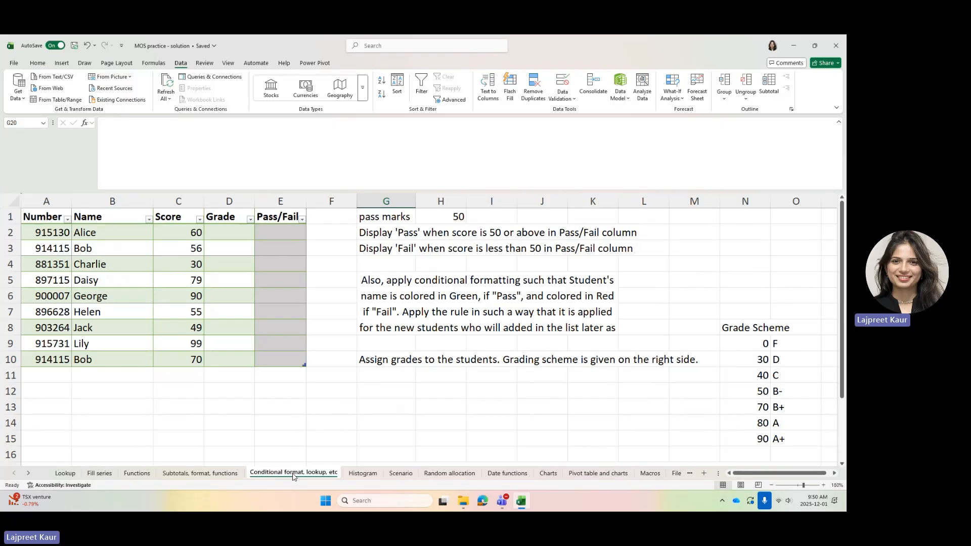
- Examine the student table's Score, Grade and Pass/Fail columns, the pass marks instructions and the Grade Scheme in N8:O15
drag(290, 234, 280, 361)
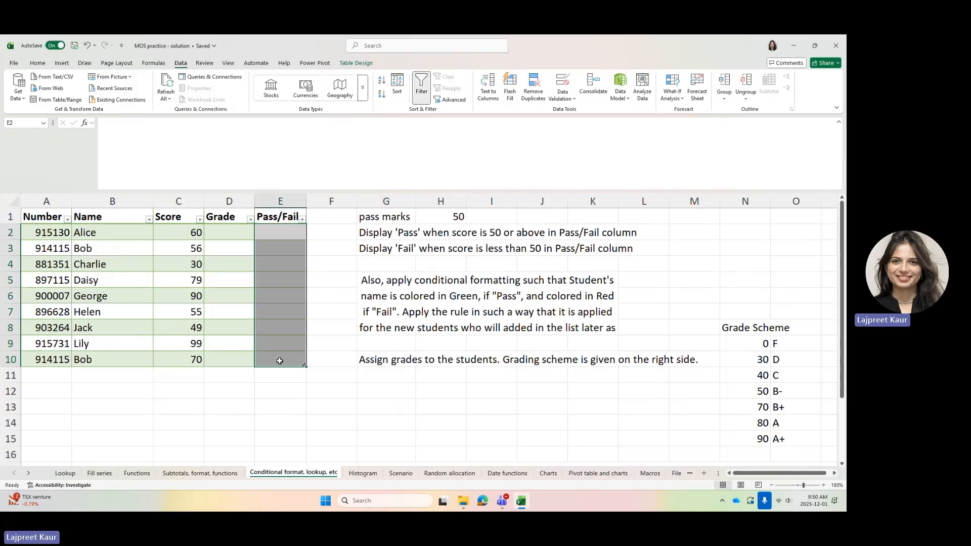
click(53, 233)
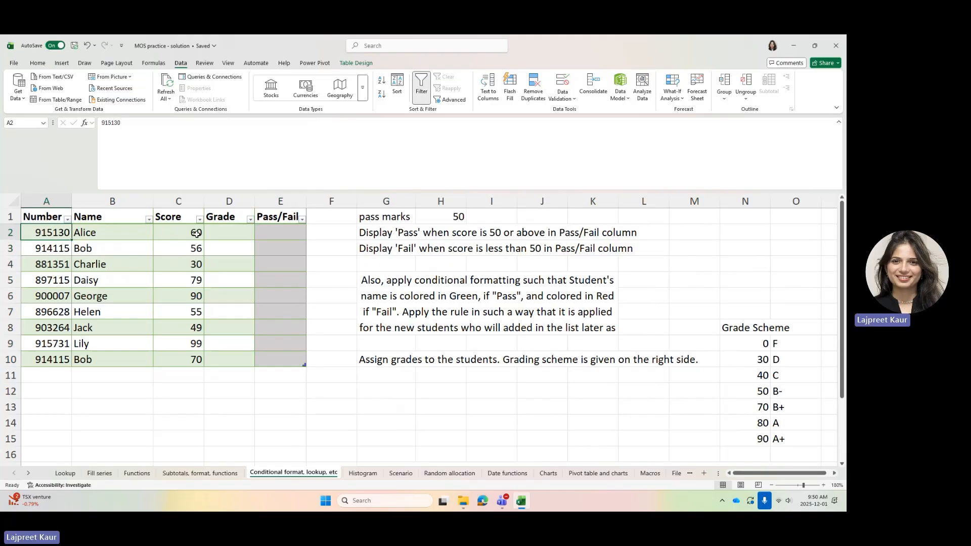
drag(232, 236, 231, 359)
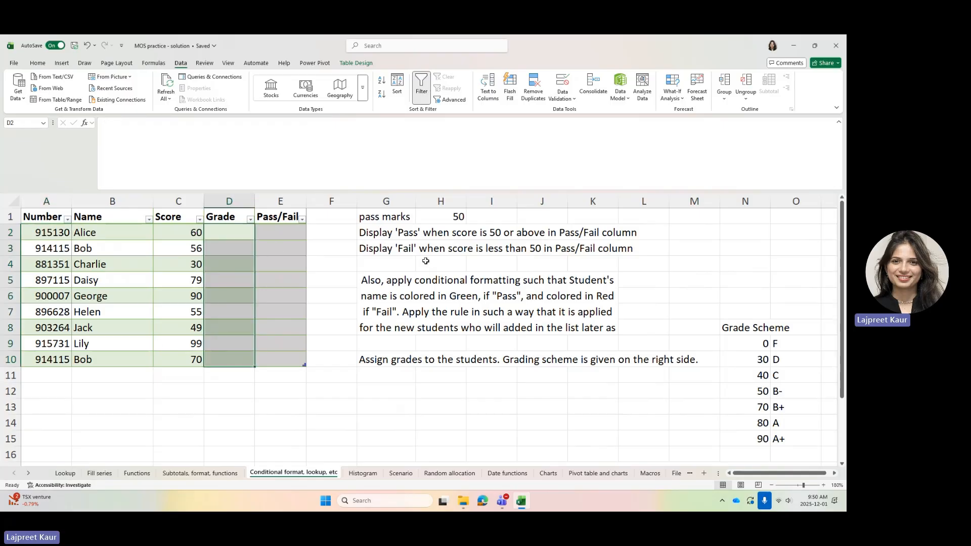
click(385, 215)
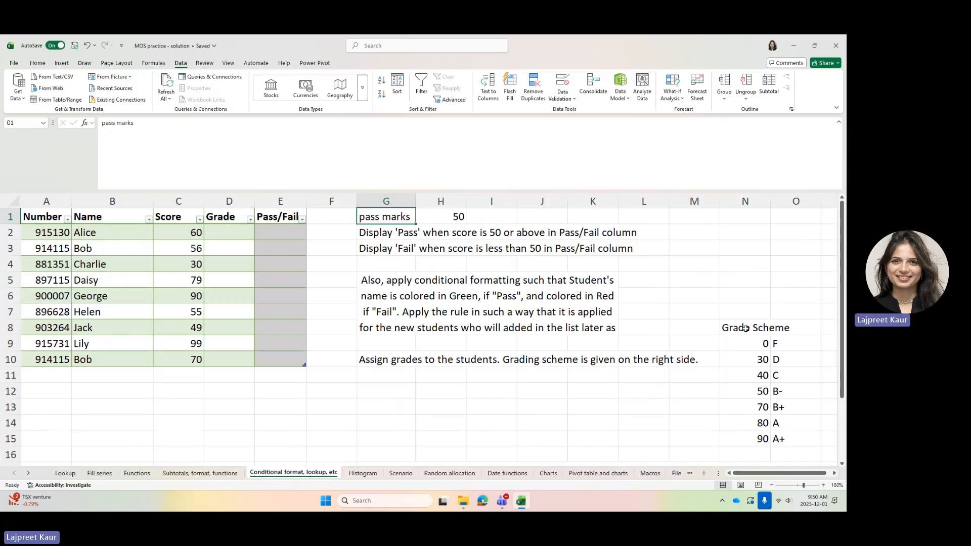
drag(744, 329, 788, 437)
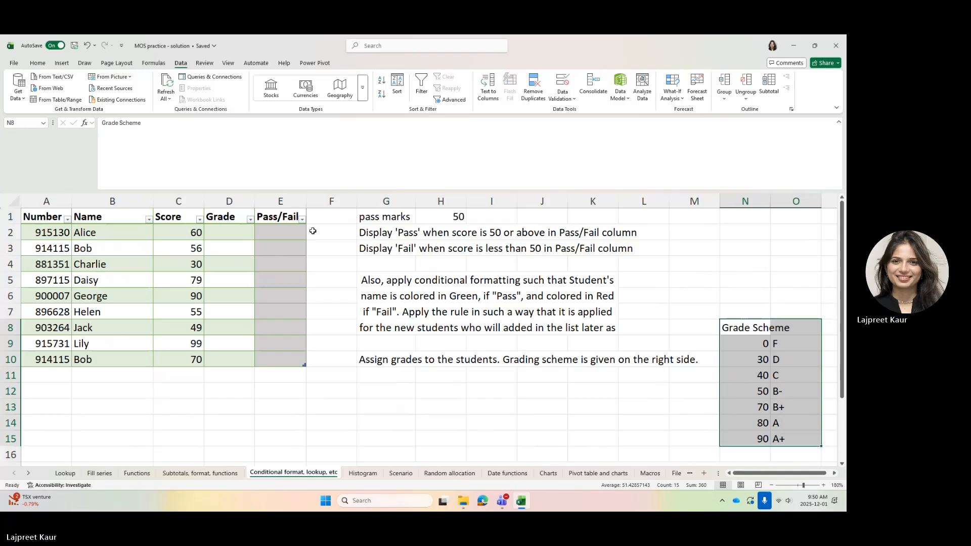
click(229, 233)
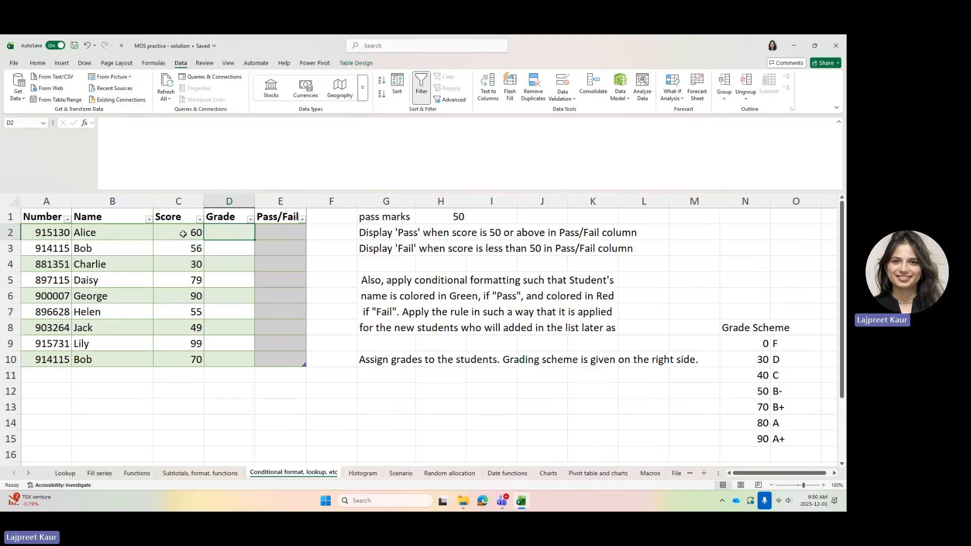
drag(187, 234, 185, 360)
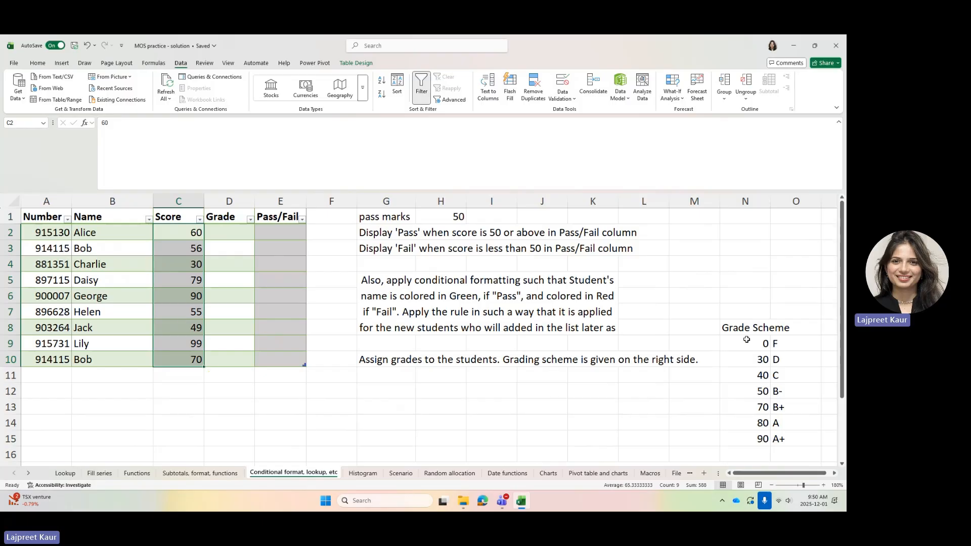
drag(746, 339, 757, 443)
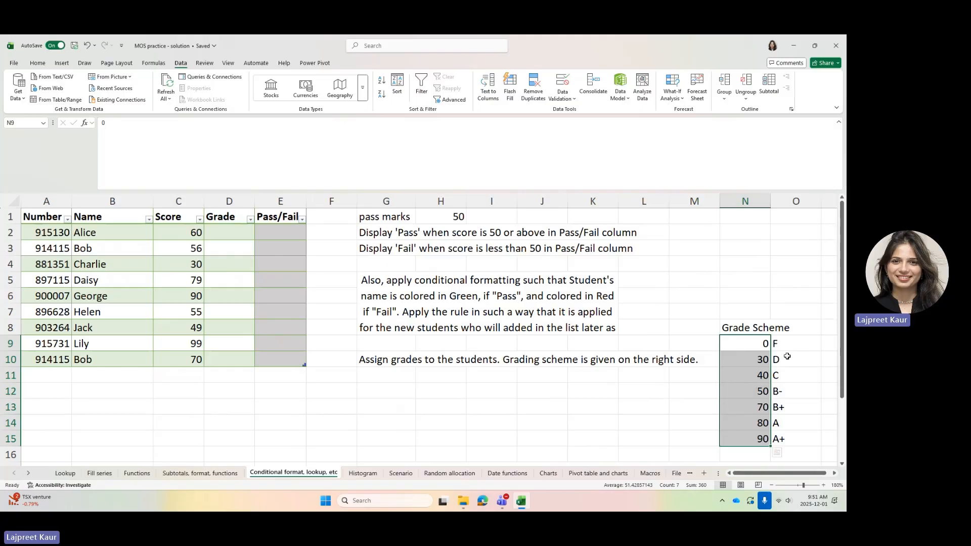
click(233, 233)
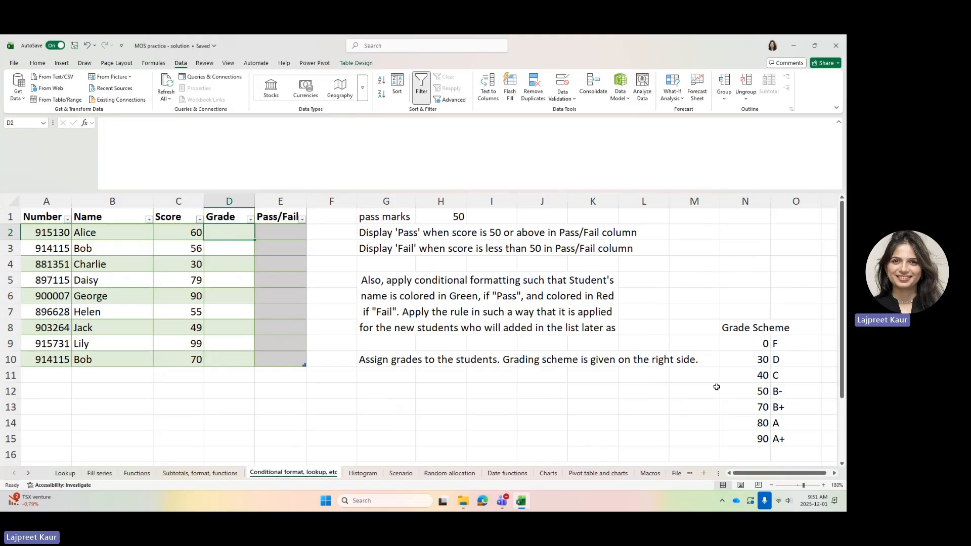
drag(756, 331, 784, 443)
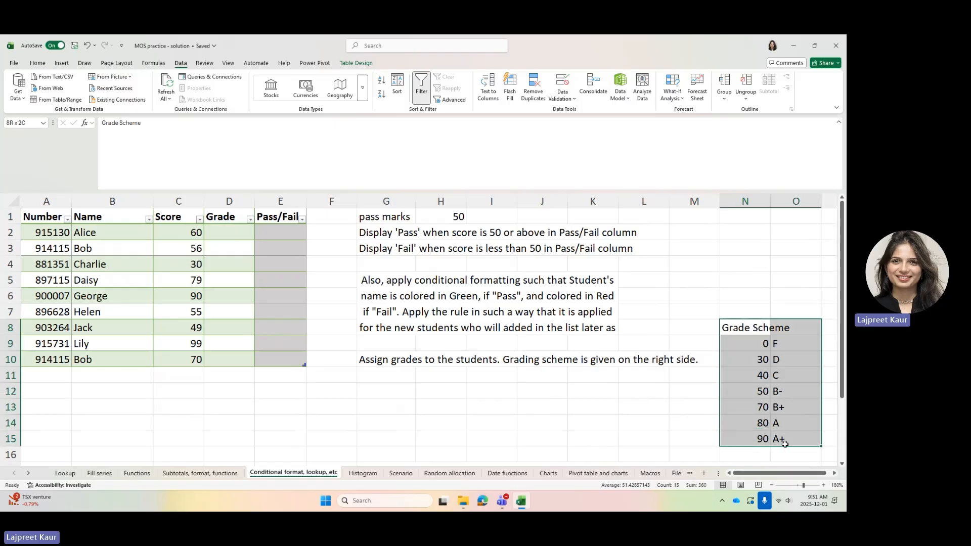
drag(784, 443, 784, 443)
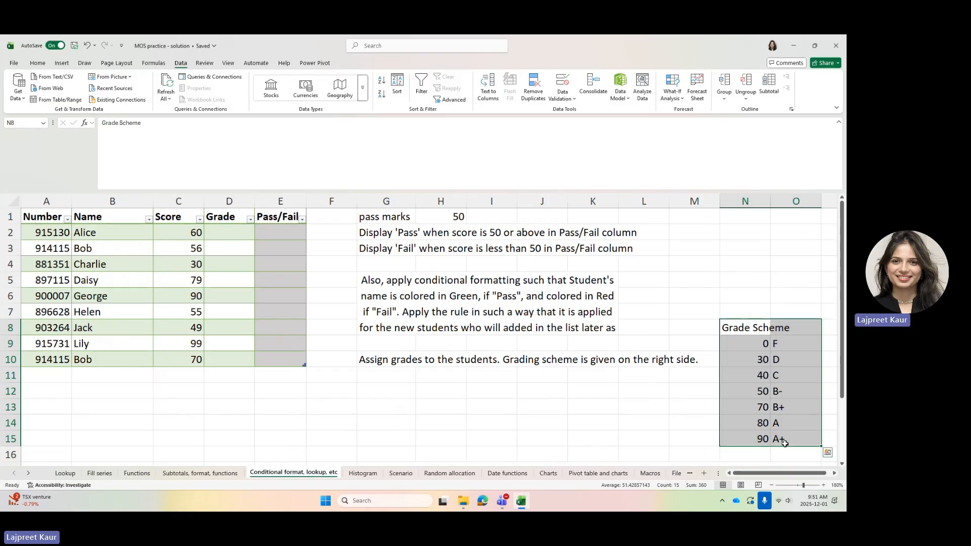
- Start a VLOOKUP formula in Grade cell D2 and open its function arguments
click(228, 233)
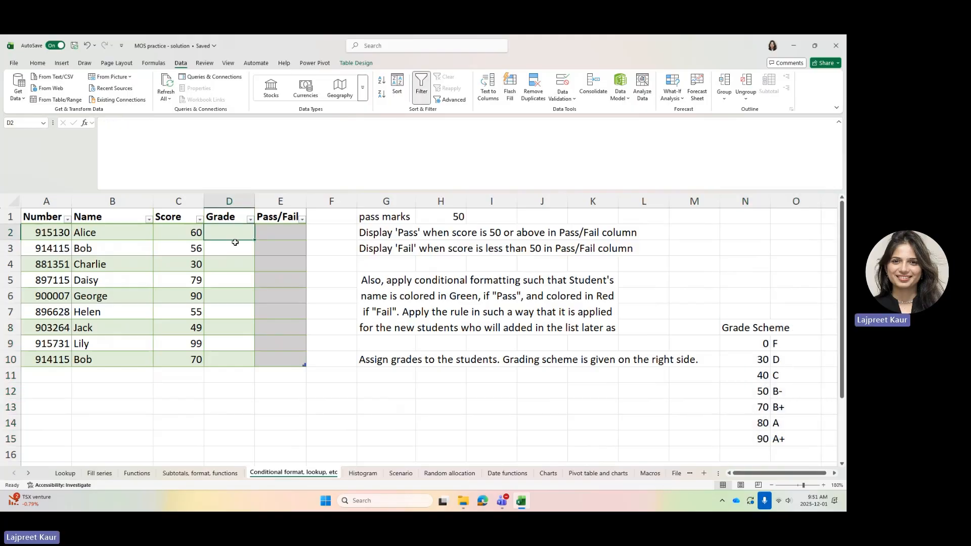
text(=vloo)
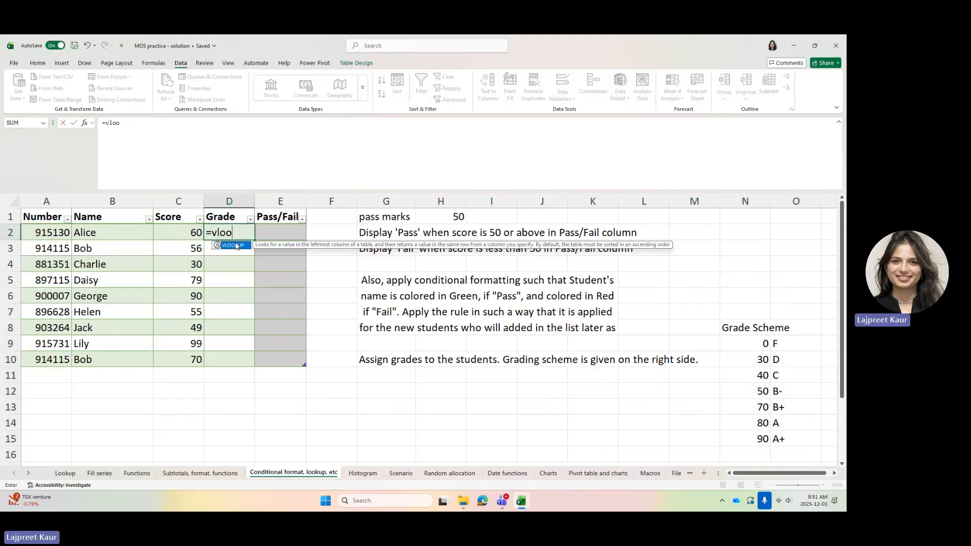
double_click(218, 246)
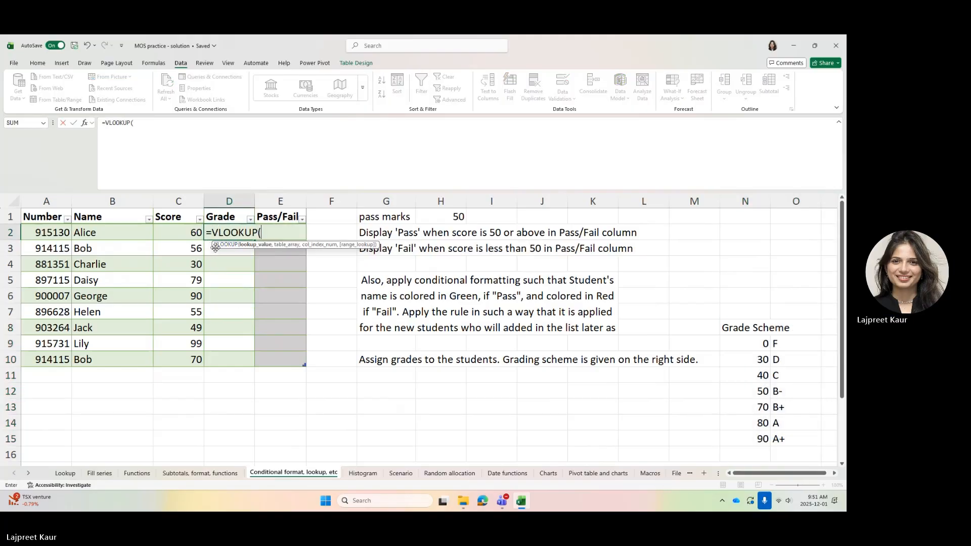
click(85, 123)
drag(539, 312, 389, 327)
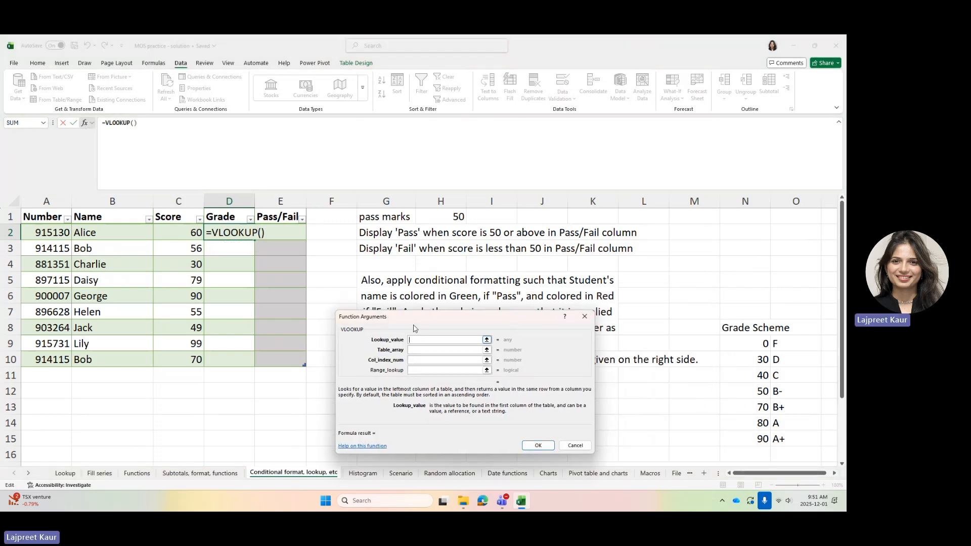
drag(410, 318, 399, 315)
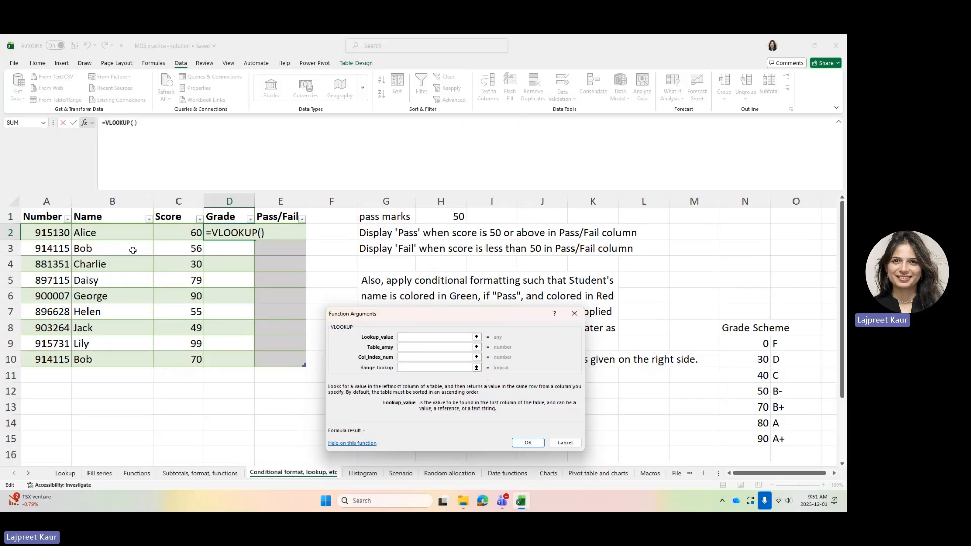
click(51, 232)
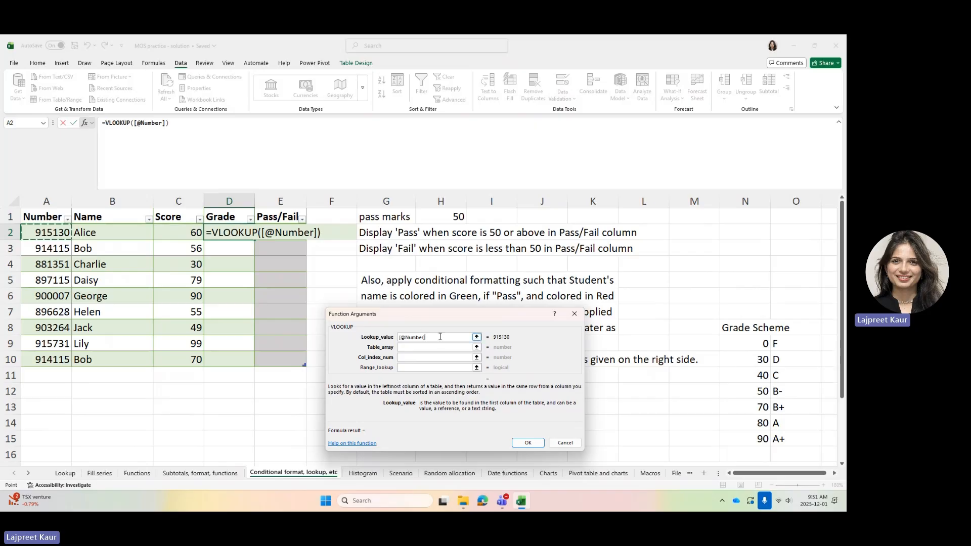
drag(440, 337, 399, 337)
key(BackSpace)
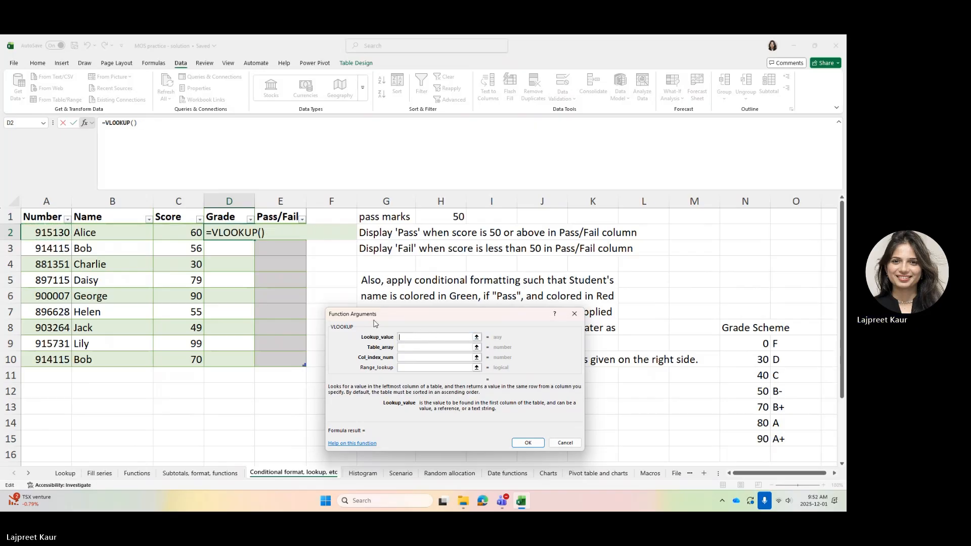
- Use the row's Score as the VLOOKUP lookup value and the absolute range $N$9:$O$15 as the table array
click(180, 232)
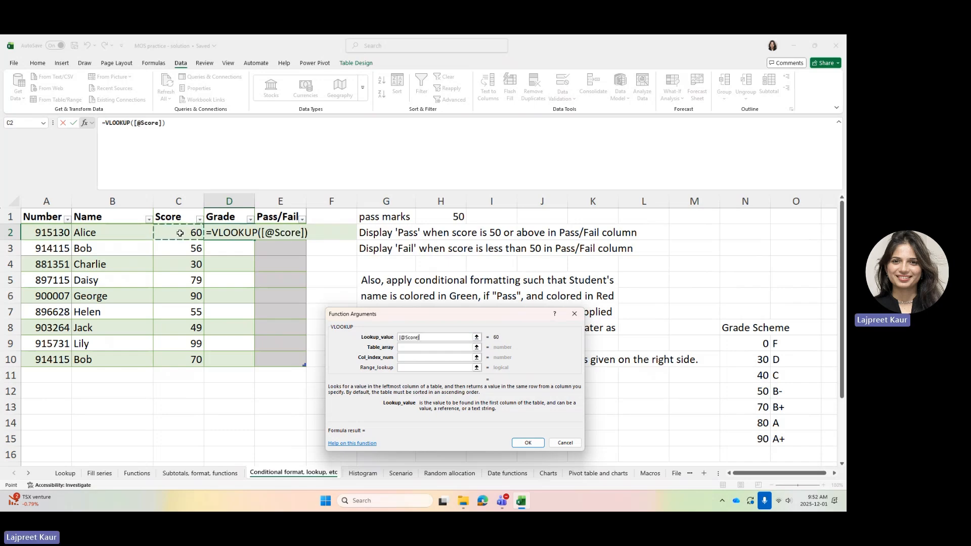
click(412, 346)
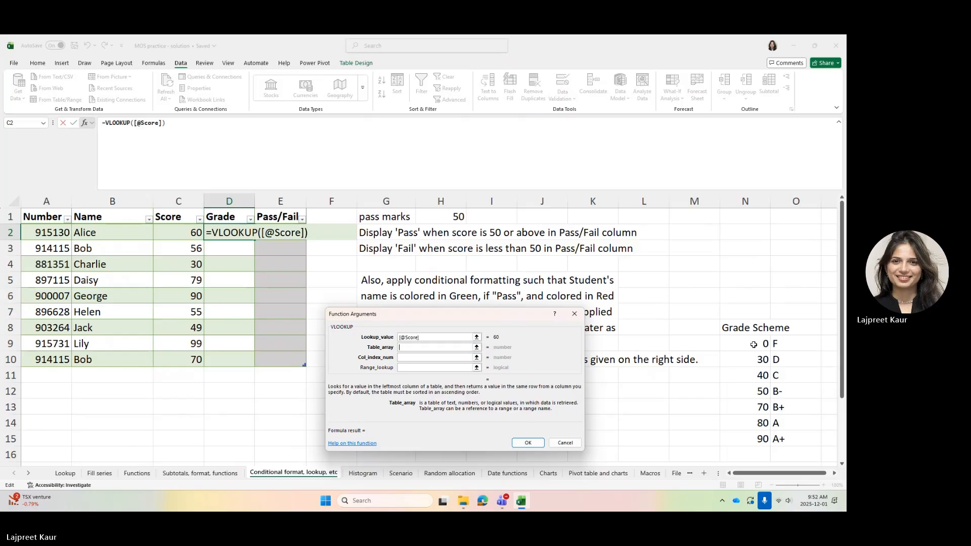
drag(753, 344, 788, 439)
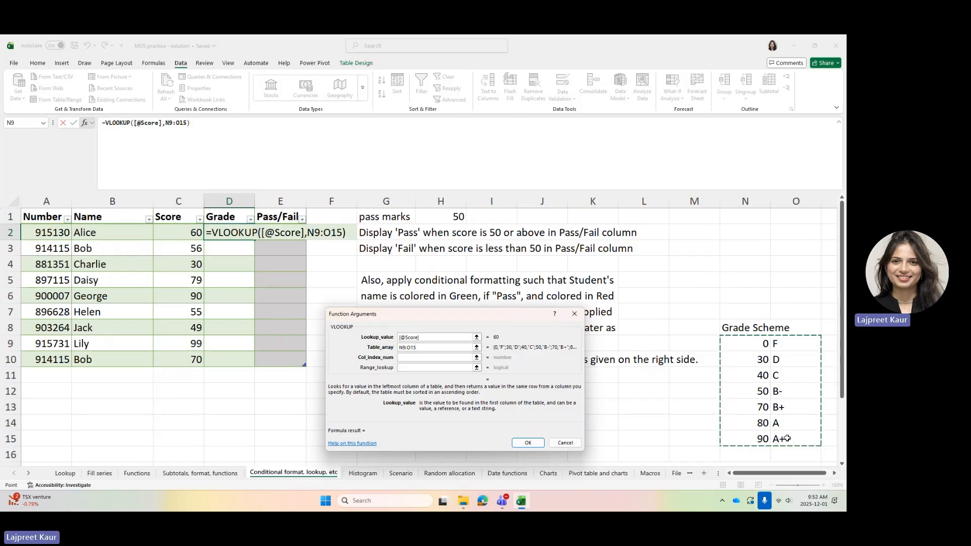
key(F4)
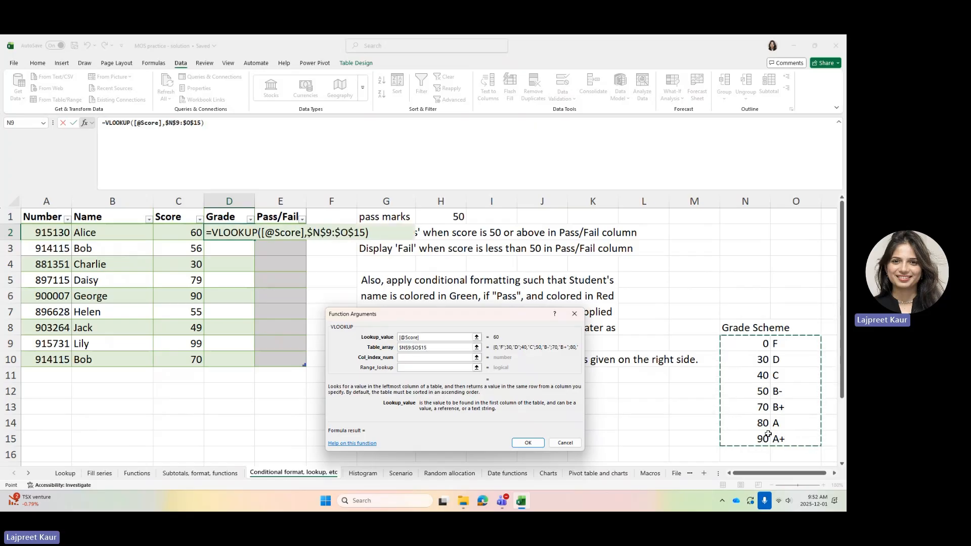
- Set the VLOOKUP column index to 2, leave the range lookup blank, and complete the formula
click(437, 358)
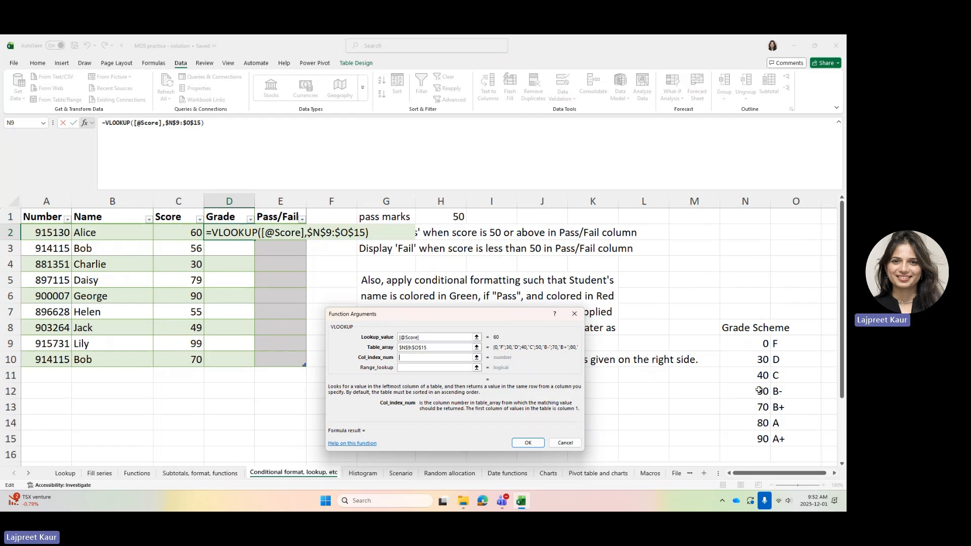
text(2)
click(434, 367)
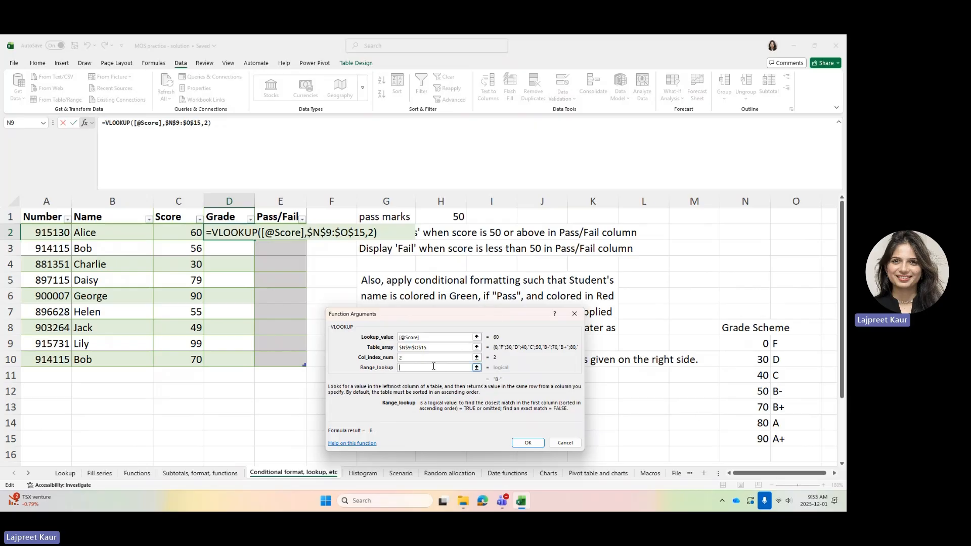
click(528, 442)
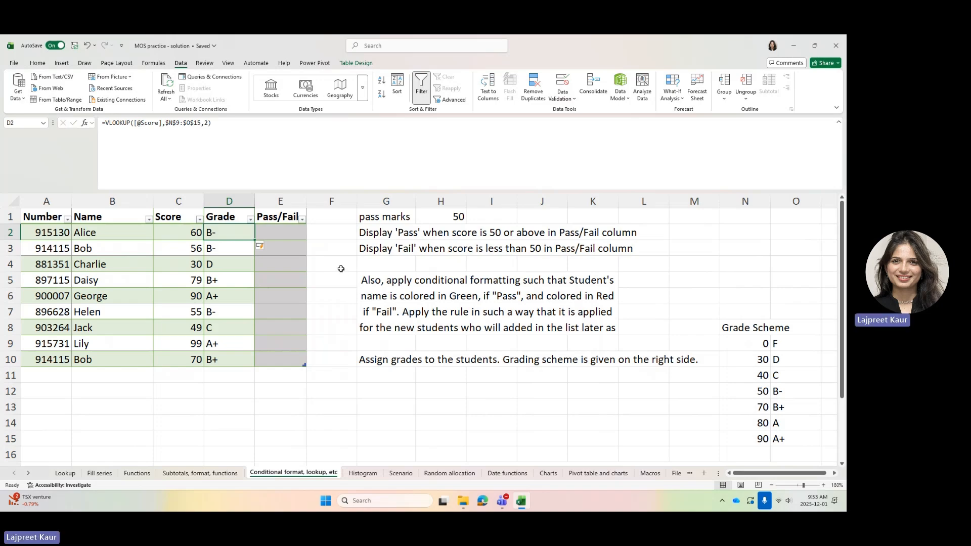
- Check the filled Grade column against the score thresholds and letter grades in the grade scheme
click(225, 248)
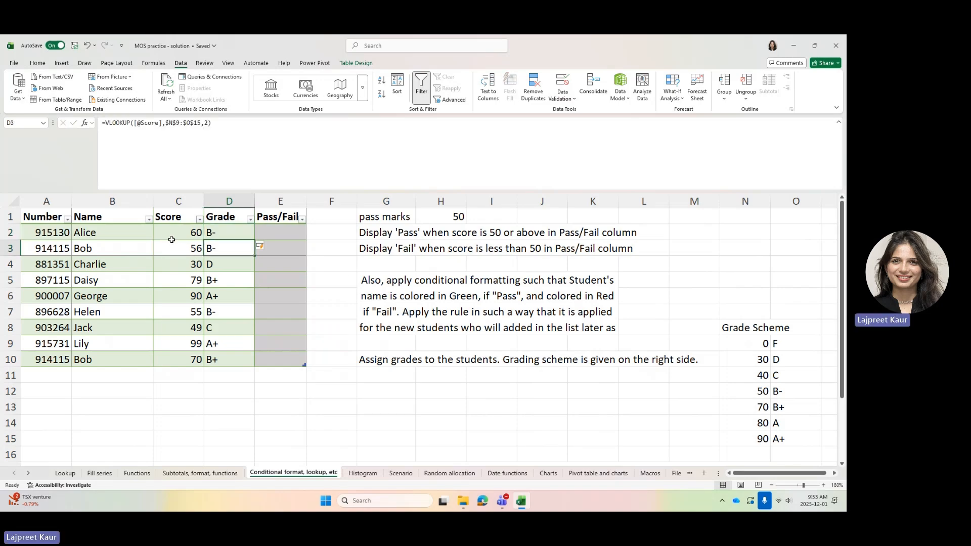
click(757, 346)
click(798, 343)
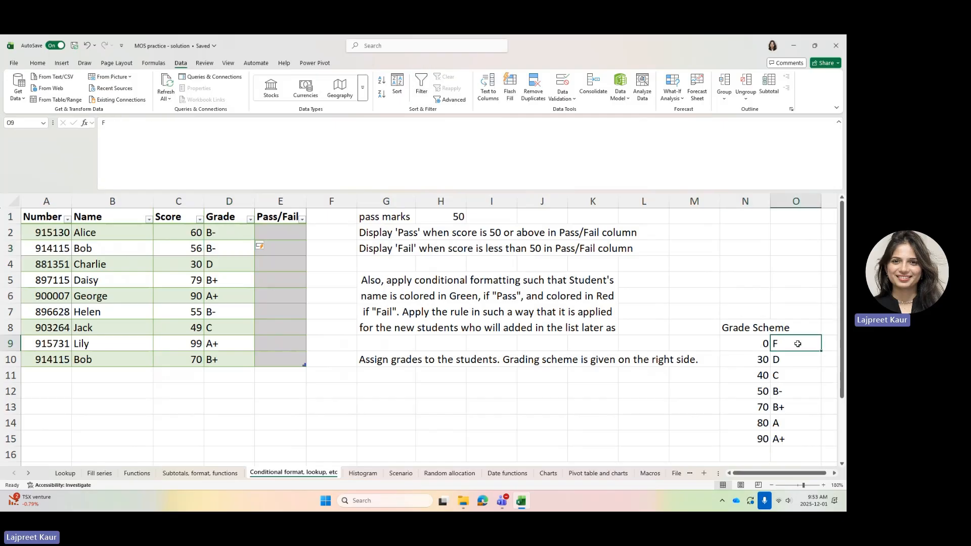
click(751, 357)
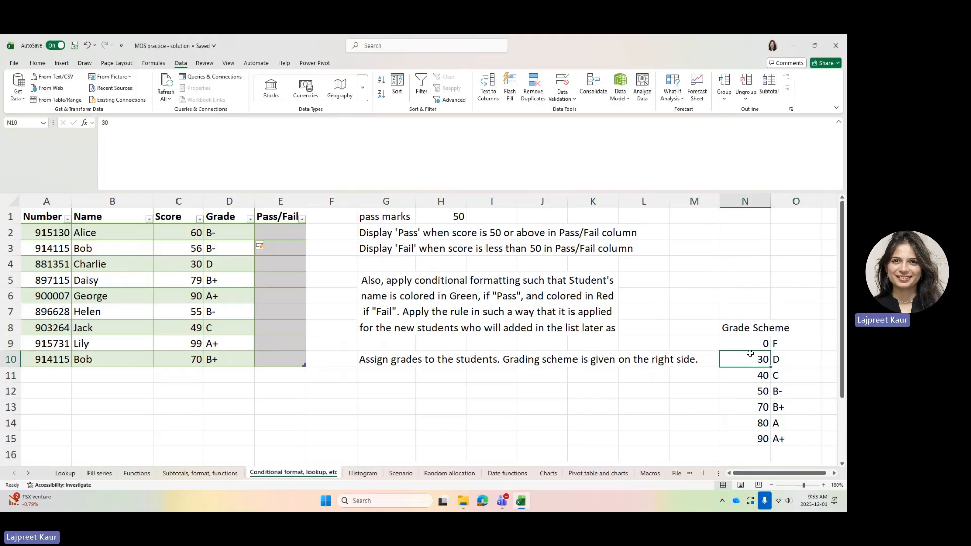
drag(751, 354, 774, 359)
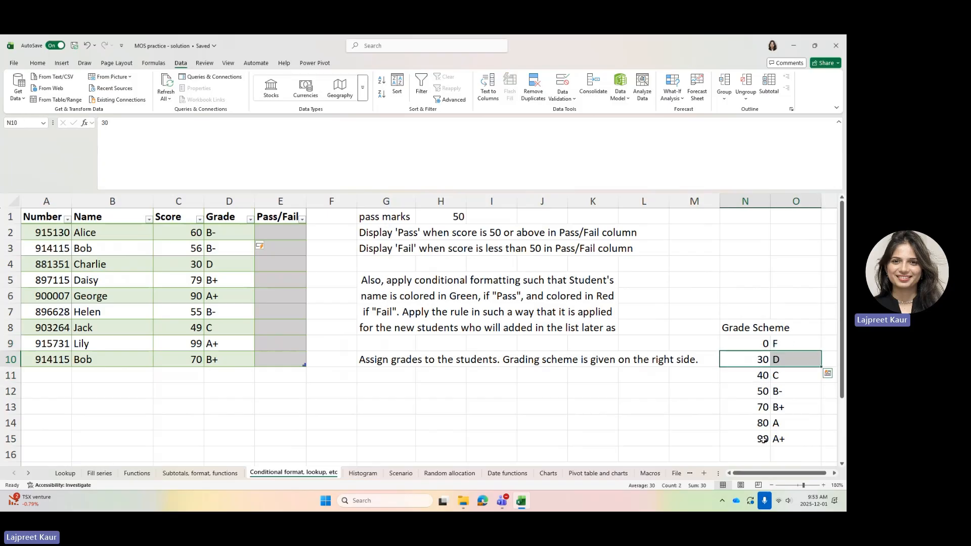
drag(763, 439, 788, 438)
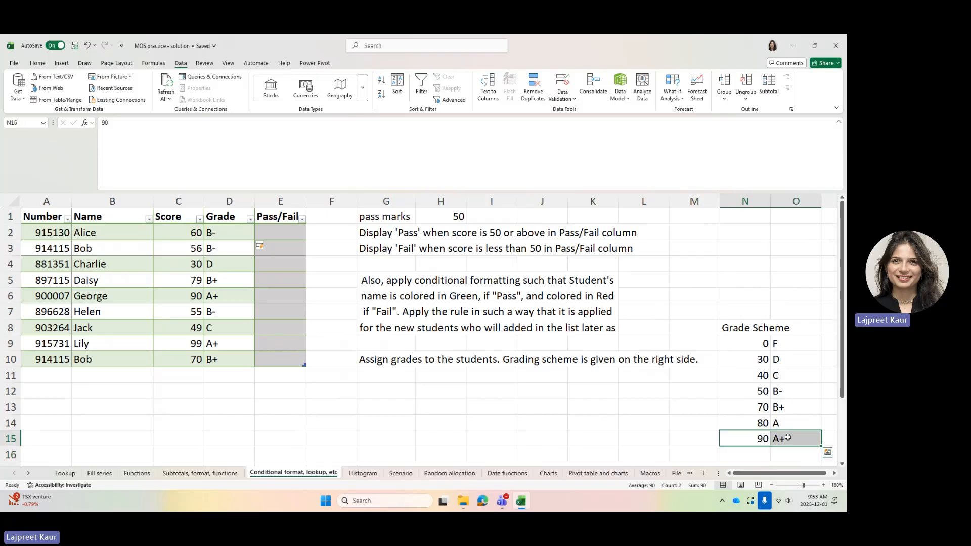
click(788, 438)
click(283, 234)
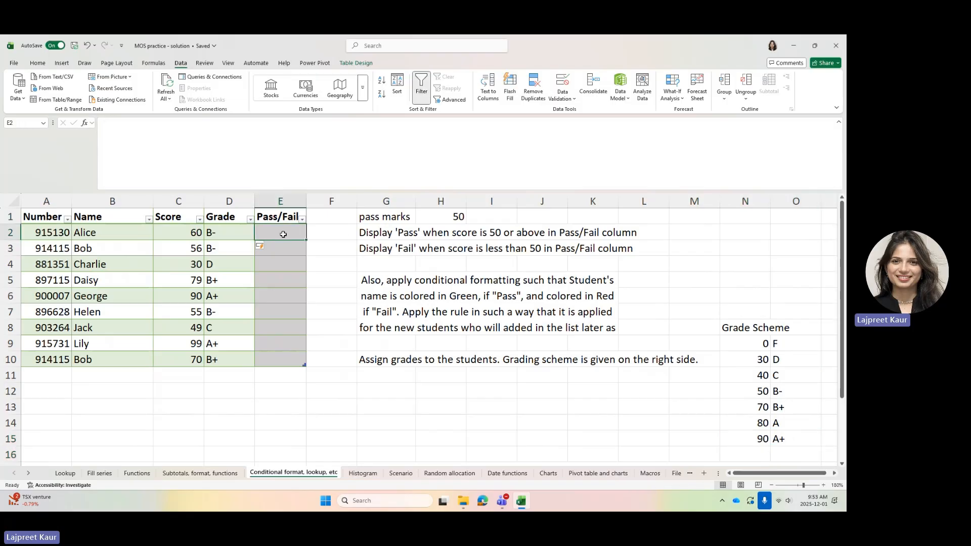
- Start an XLOOKUP formula in Grade cell D2 in place of the VLOOKUP, with the row's Score as the lookup value
click(236, 236)
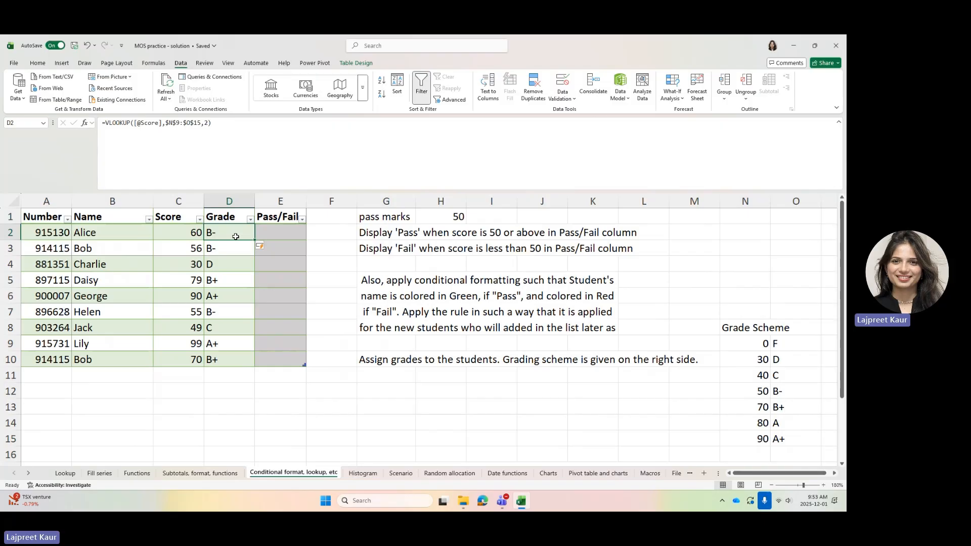
text(=)
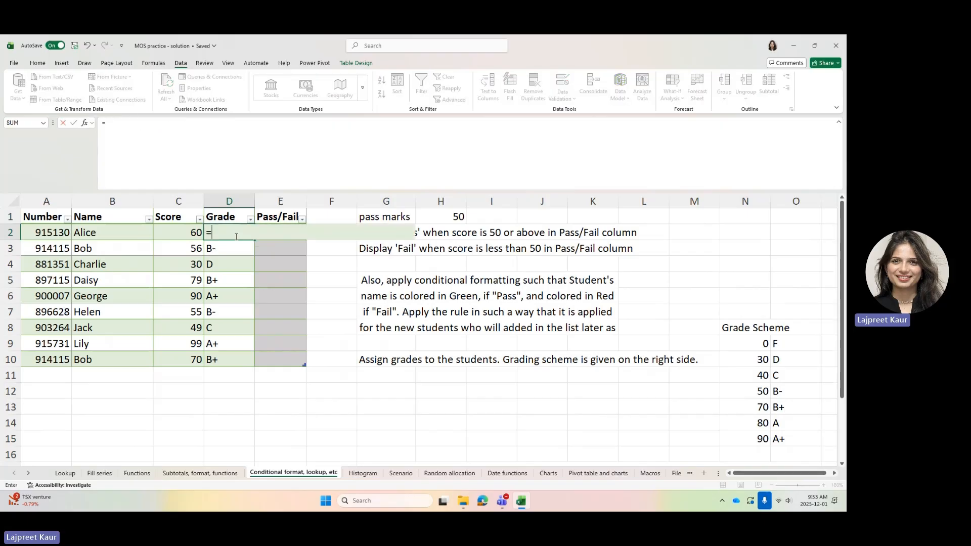
text(xlo)
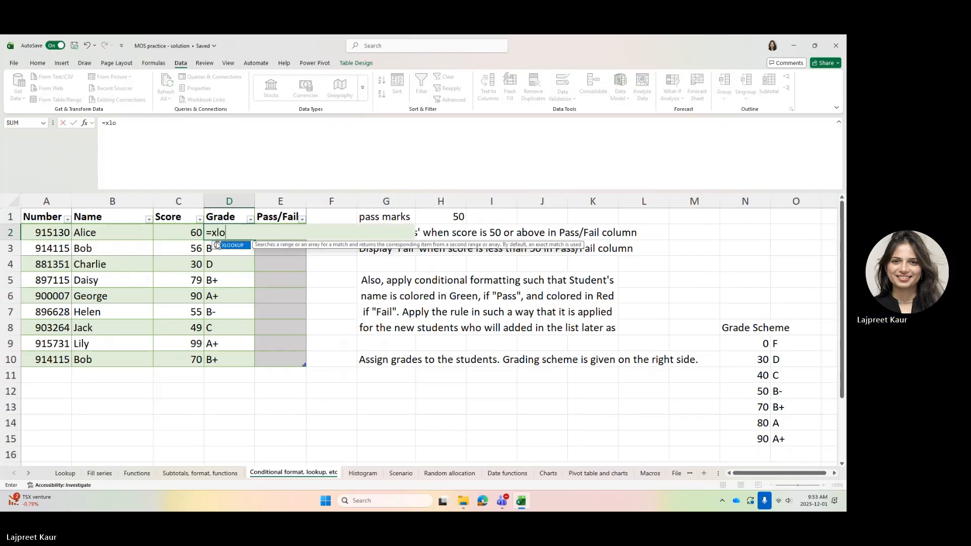
double_click(217, 245)
click(85, 124)
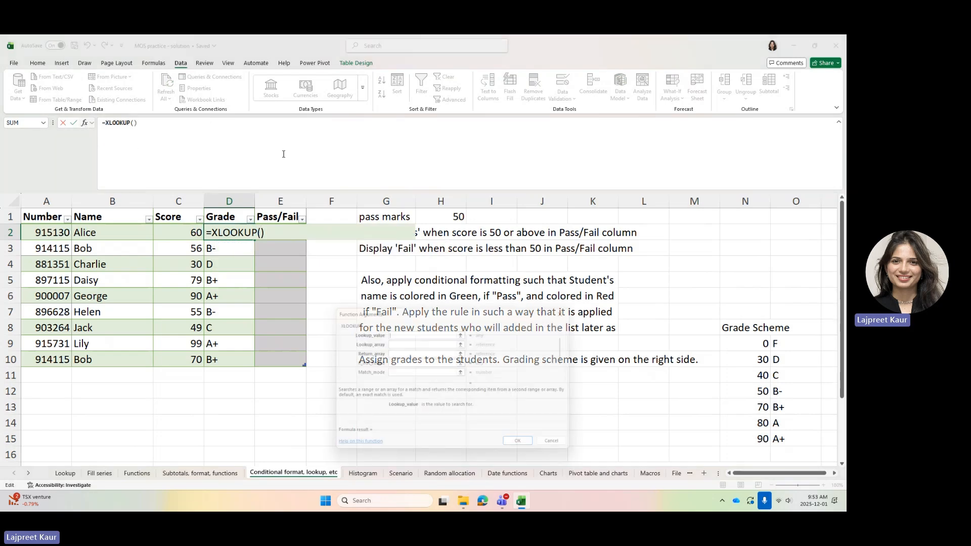
drag(411, 315, 401, 318)
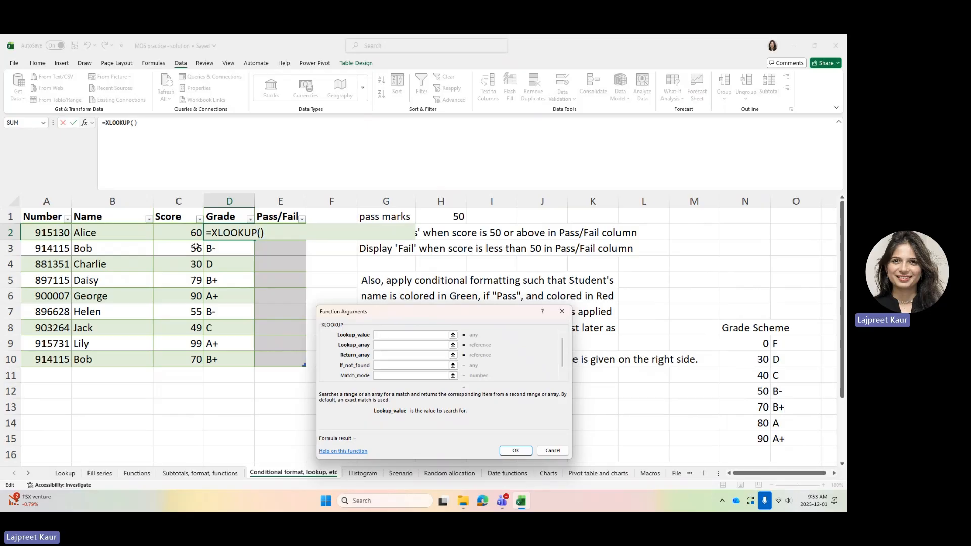
click(178, 233)
key(Tab)
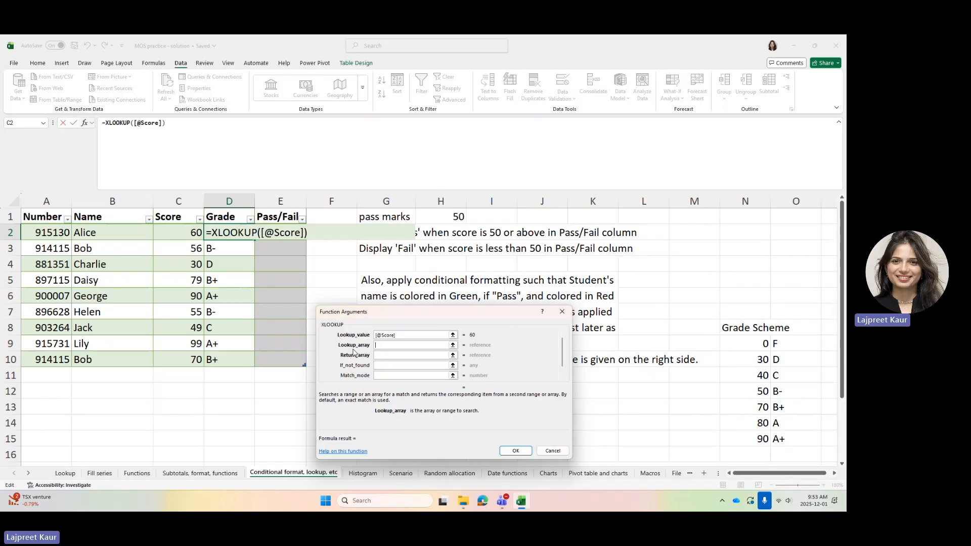
click(752, 328)
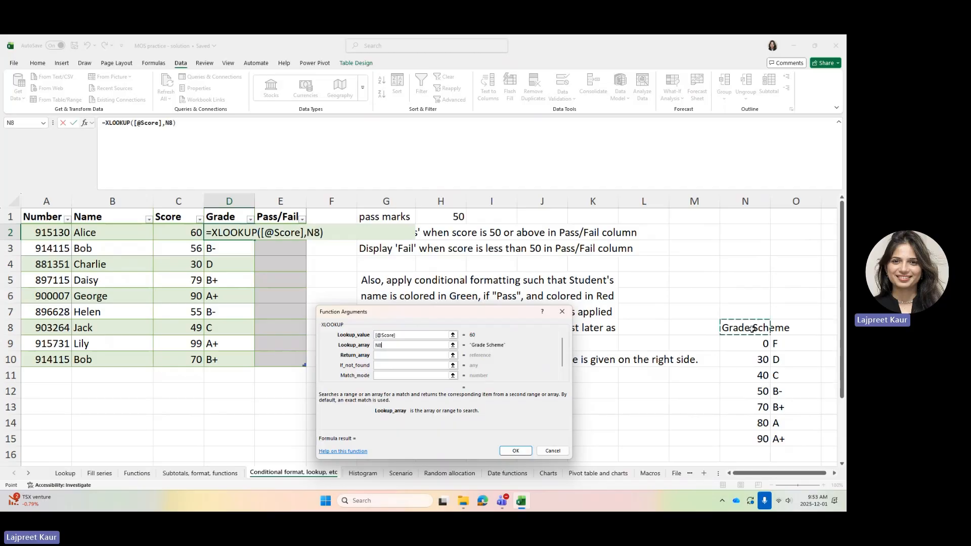
drag(752, 329, 797, 435)
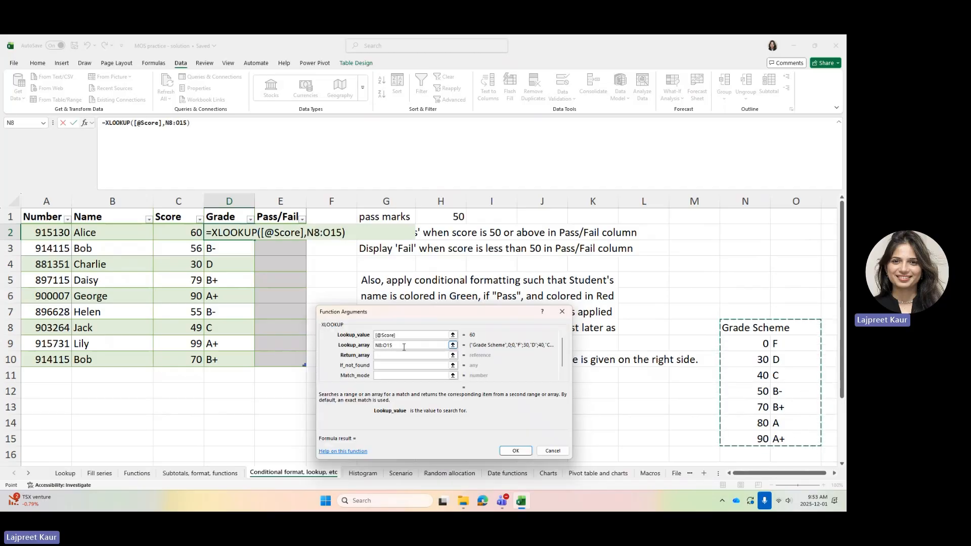
drag(404, 347, 375, 348)
key(BackSpace)
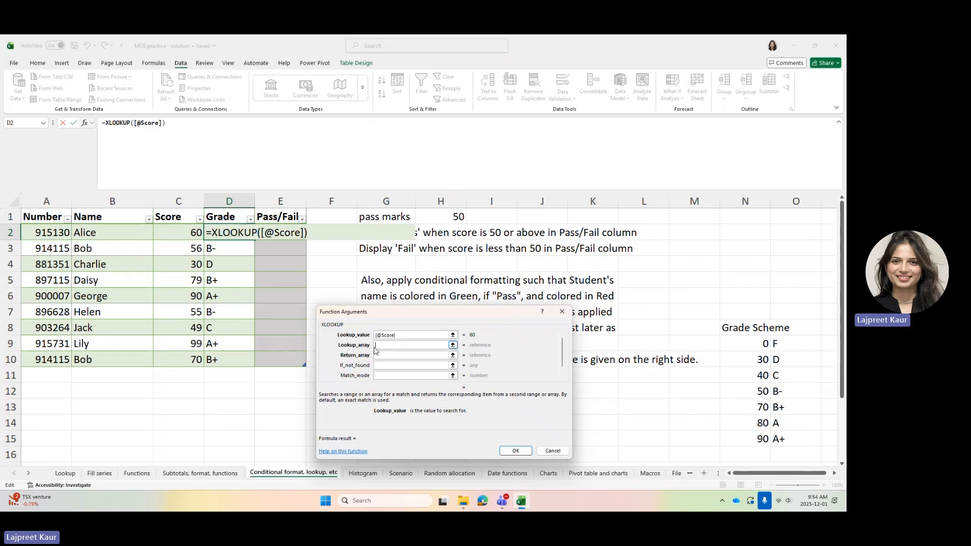
- Set the XLOOKUP lookup array to the grade scheme's score thresholds in N9:N15
click(741, 344)
drag(741, 344, 743, 445)
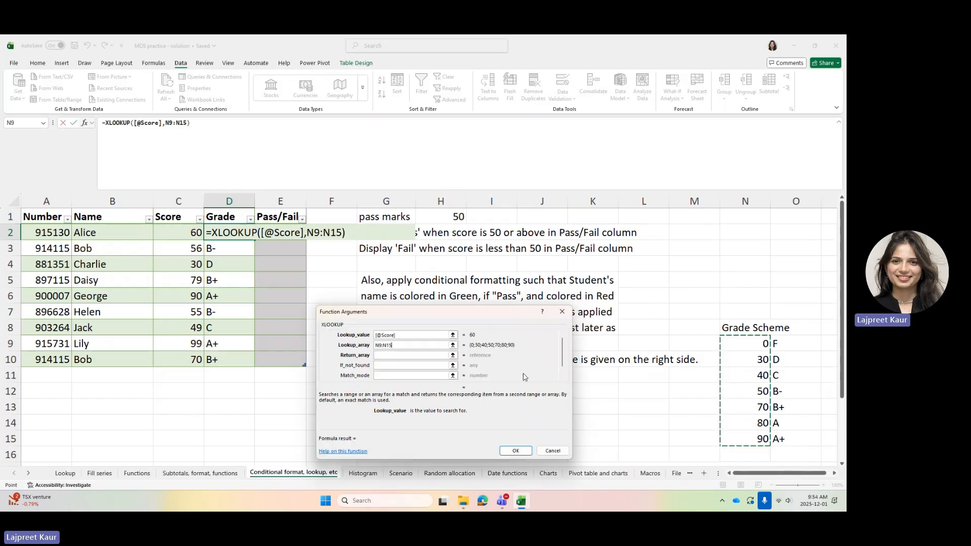
click(411, 354)
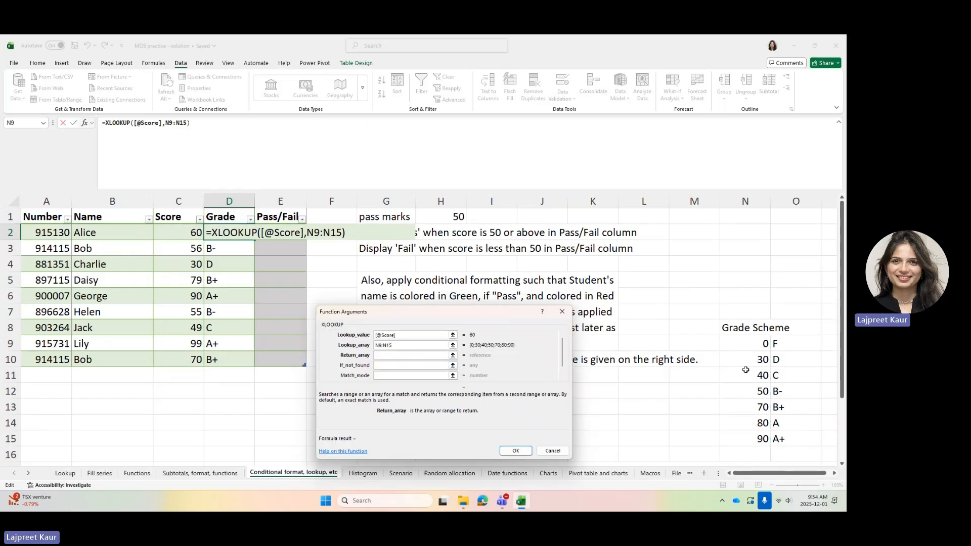
- Set the XLOOKUP return array to the letter grades in O9:O15, leave the if-not-found and match mode arguments blank, and complete the formula
drag(790, 344, 795, 439)
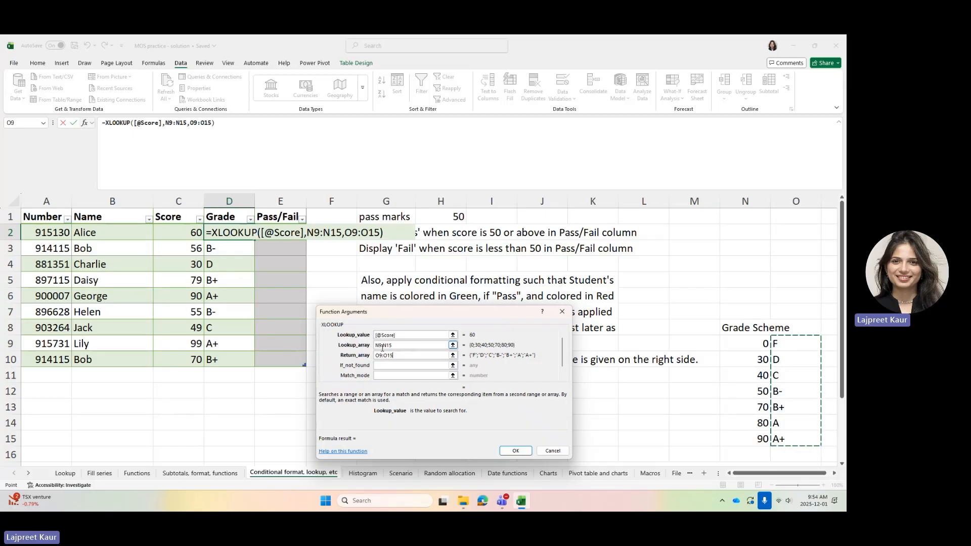
click(397, 365)
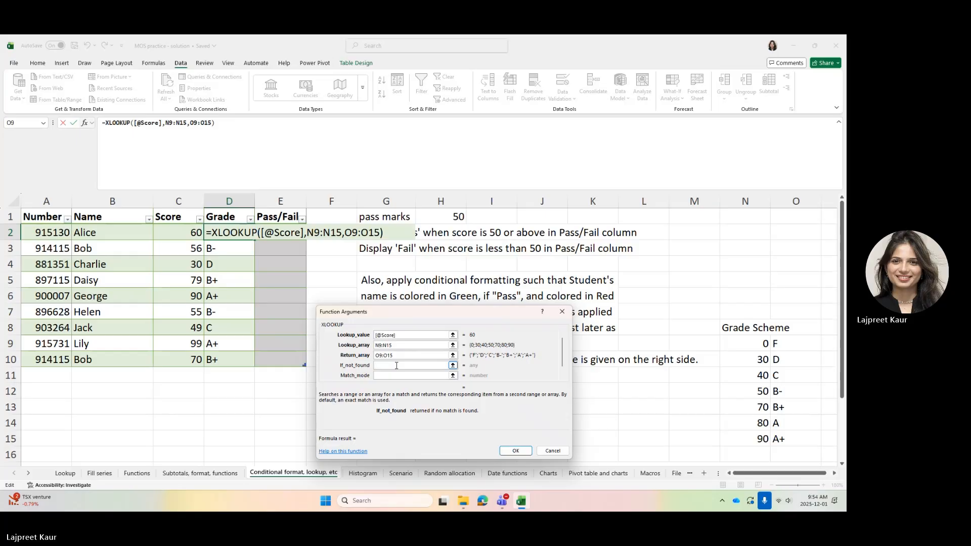
click(391, 375)
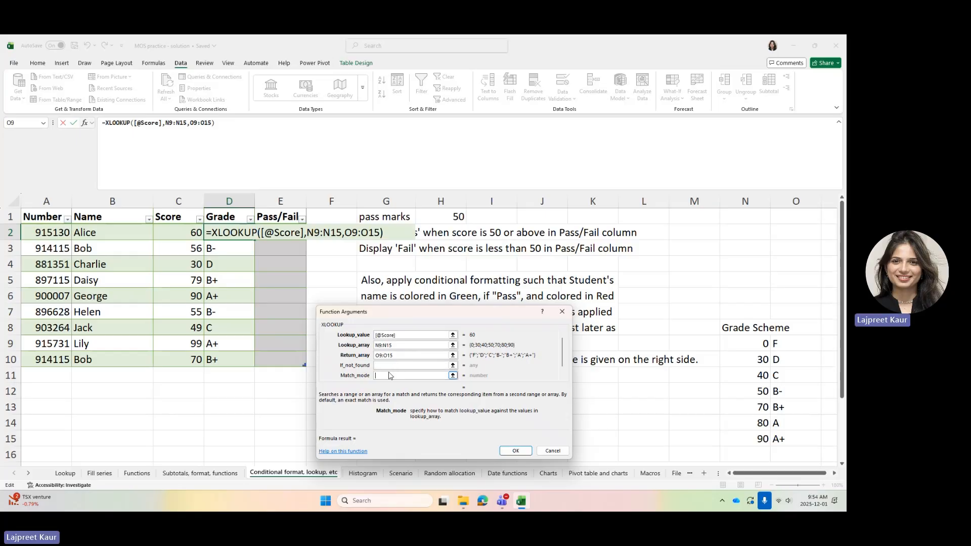
click(386, 366)
click(391, 375)
click(514, 451)
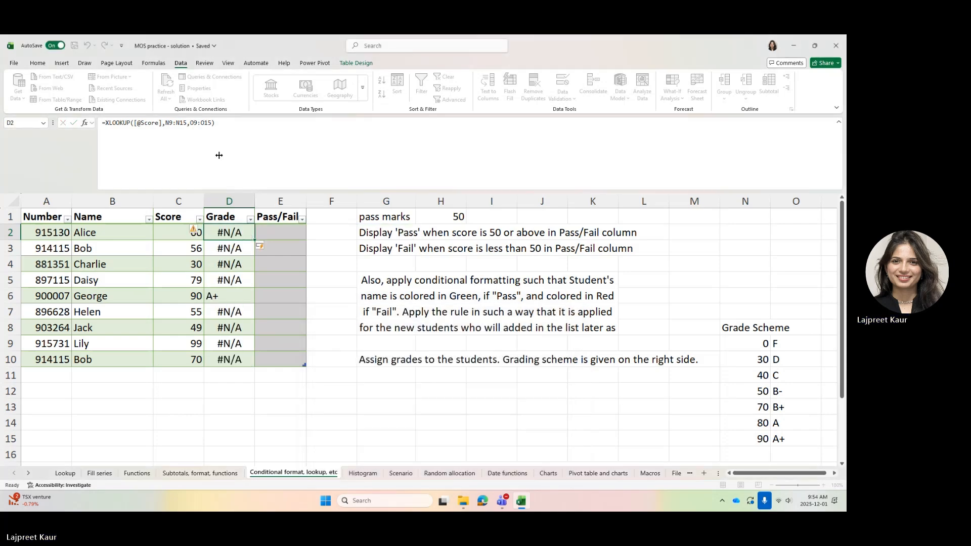
- Extend the XLOOKUP in D2 with an empty if-not-found argument and match mode -1, exact match or next smaller item
click(208, 124)
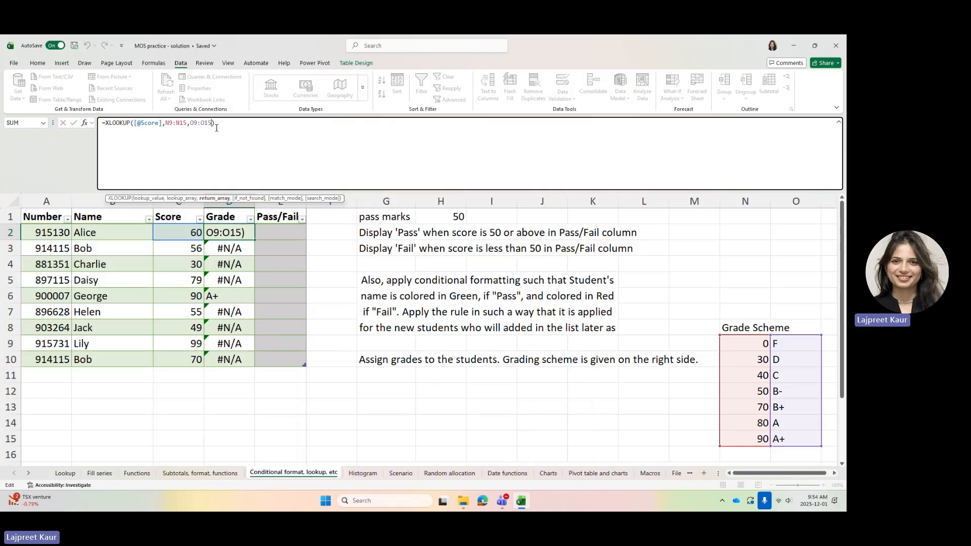
text(,)
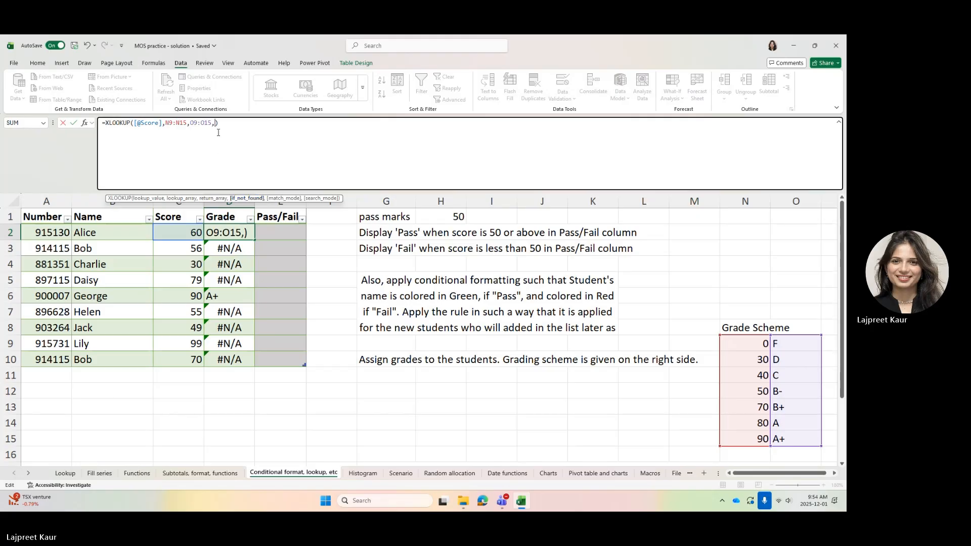
text(,)
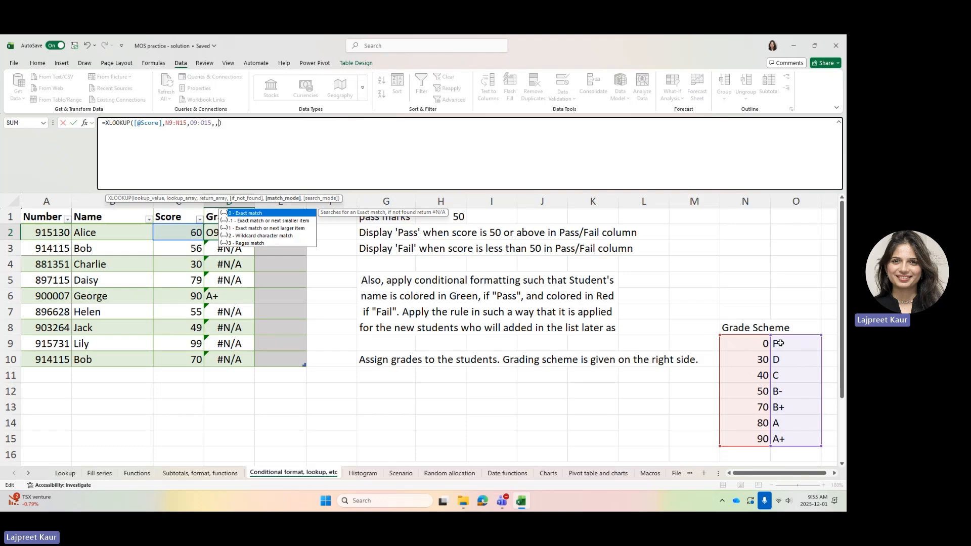
click(297, 222)
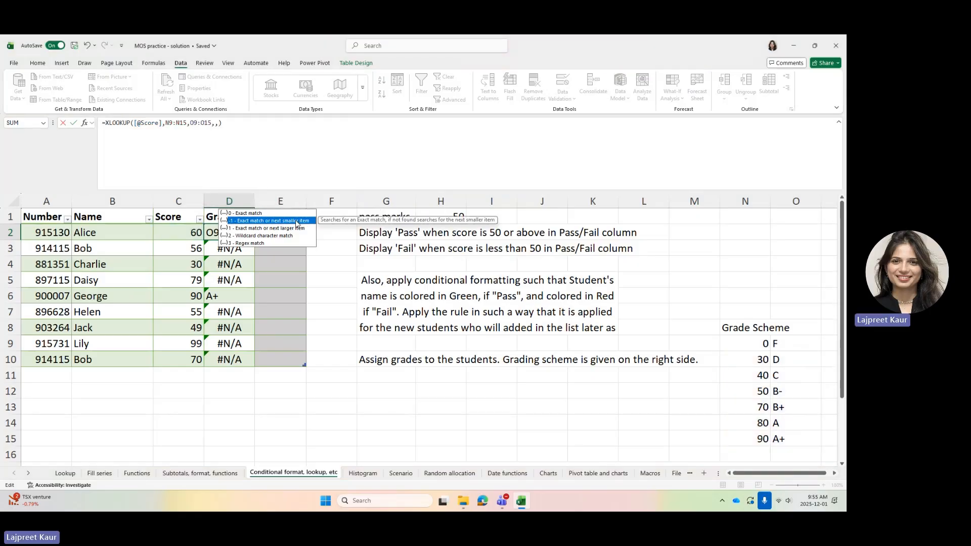
double_click(297, 222)
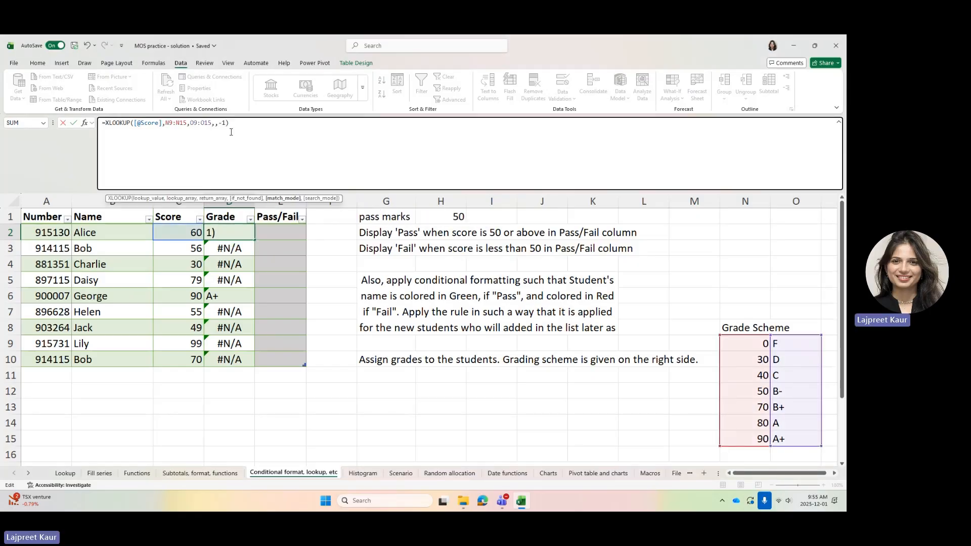
text(,)
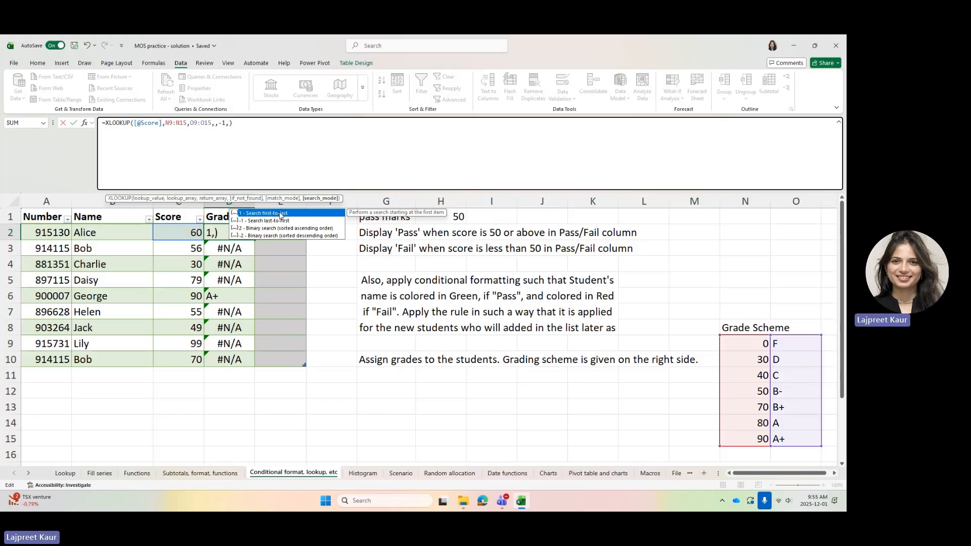
key(BackSpace)
key(Return)
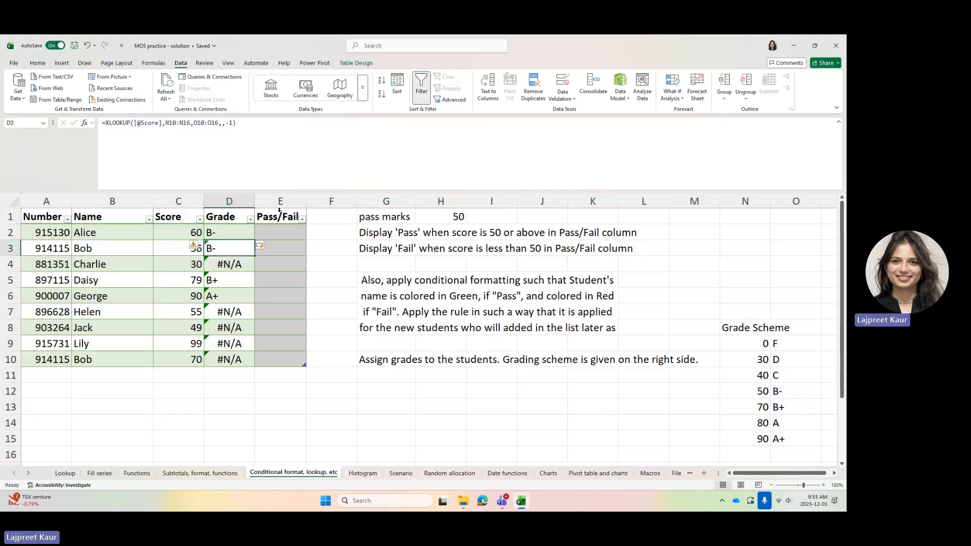
- View the search mode options offered for the XLOOKUP formula in D2
click(231, 234)
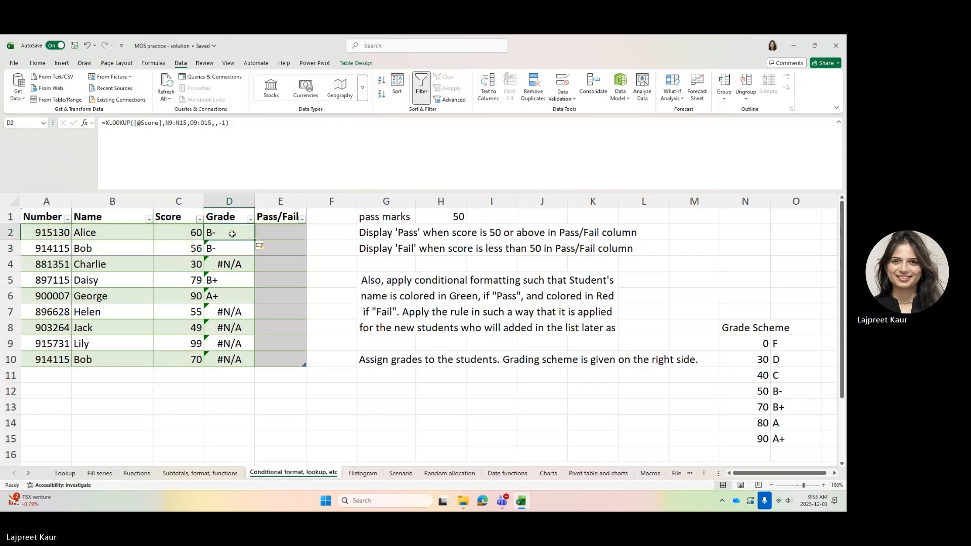
click(227, 123)
text(,)
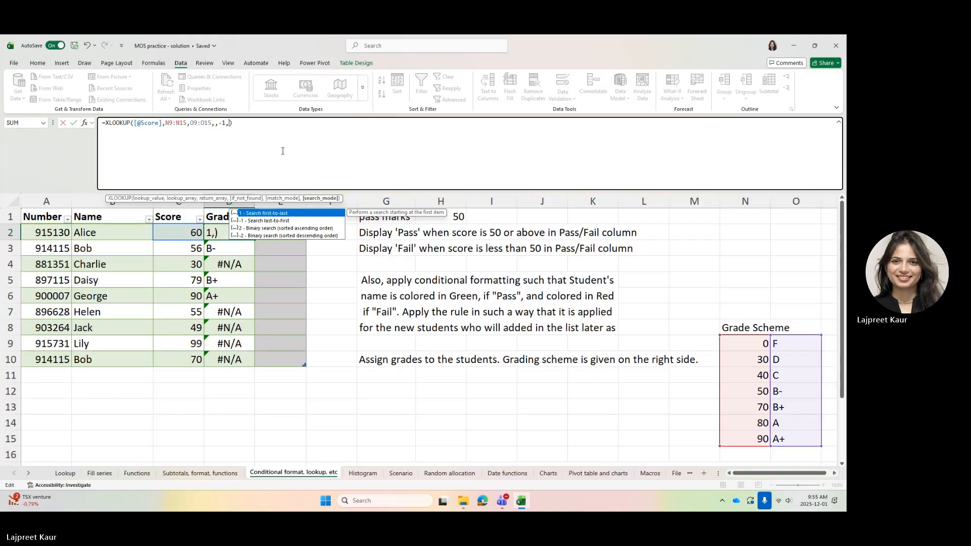
key(Escape)
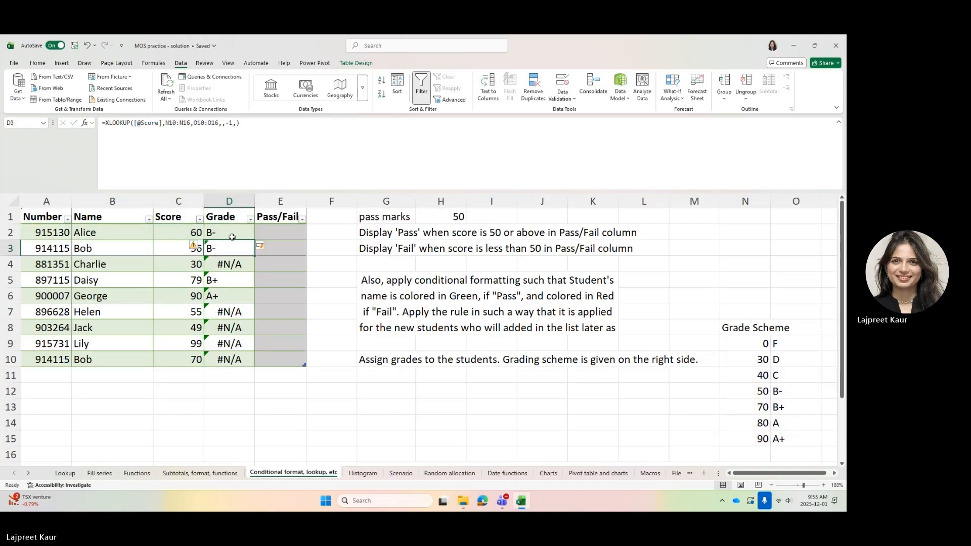
- Review the match mode, search mode and if-not-found descriptions in the function arguments of D2's XLOOKUP
double_click(230, 232)
click(84, 123)
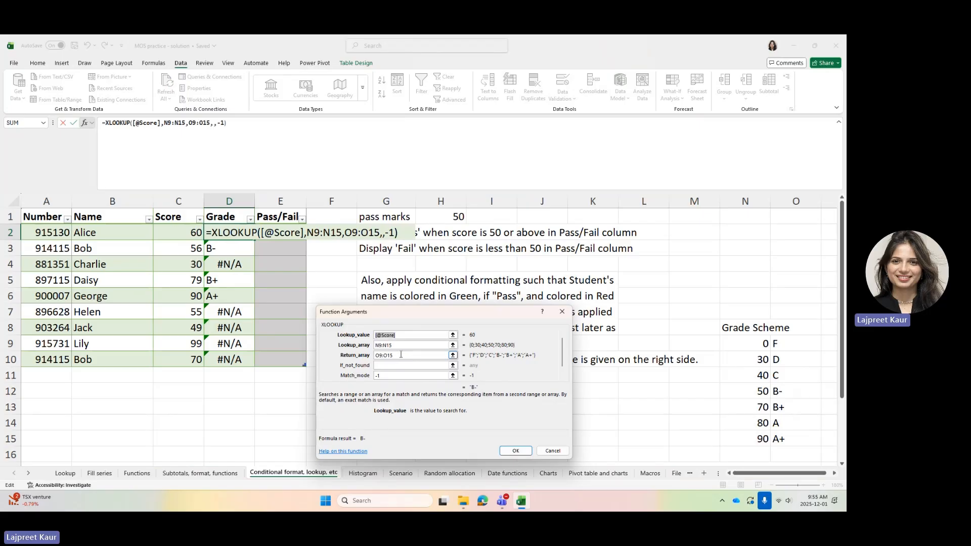
click(398, 375)
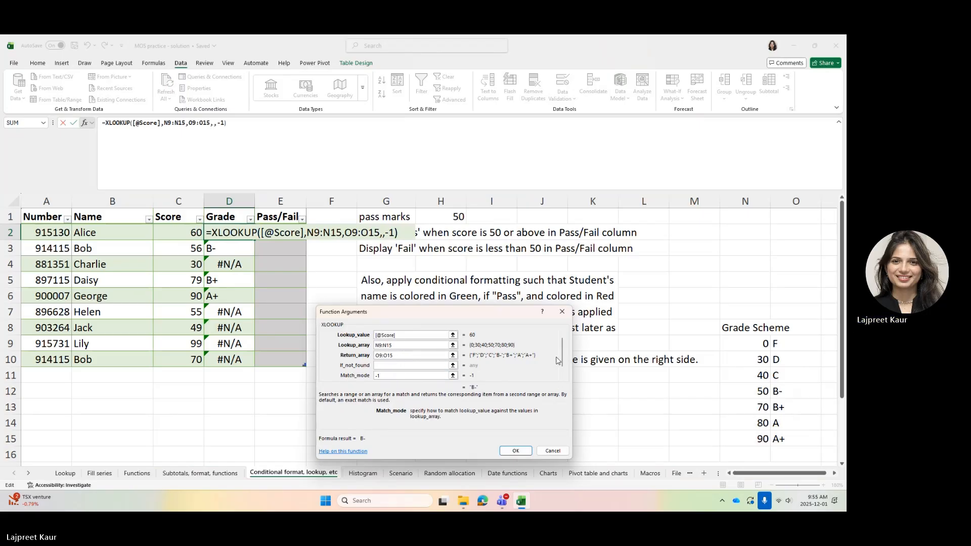
scroll(563, 361, down, 1)
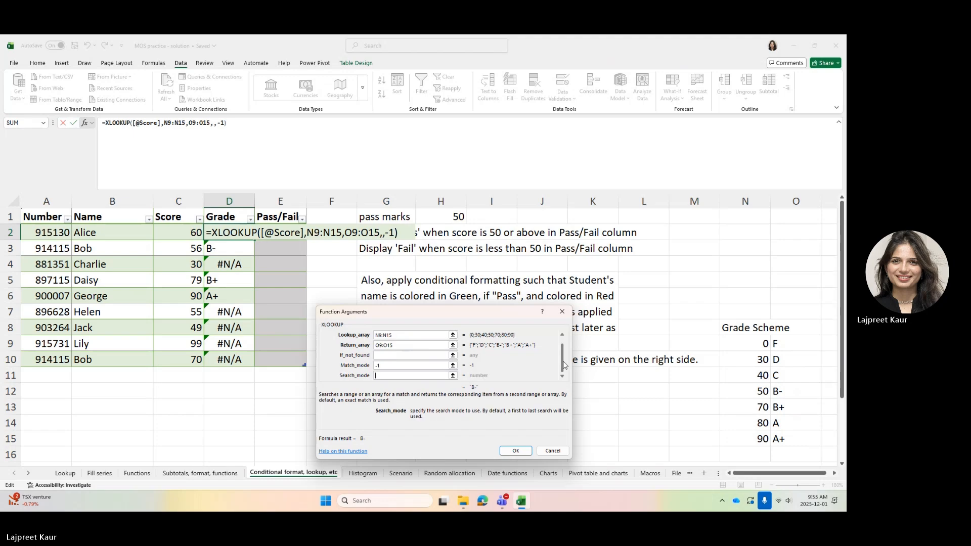
click(389, 364)
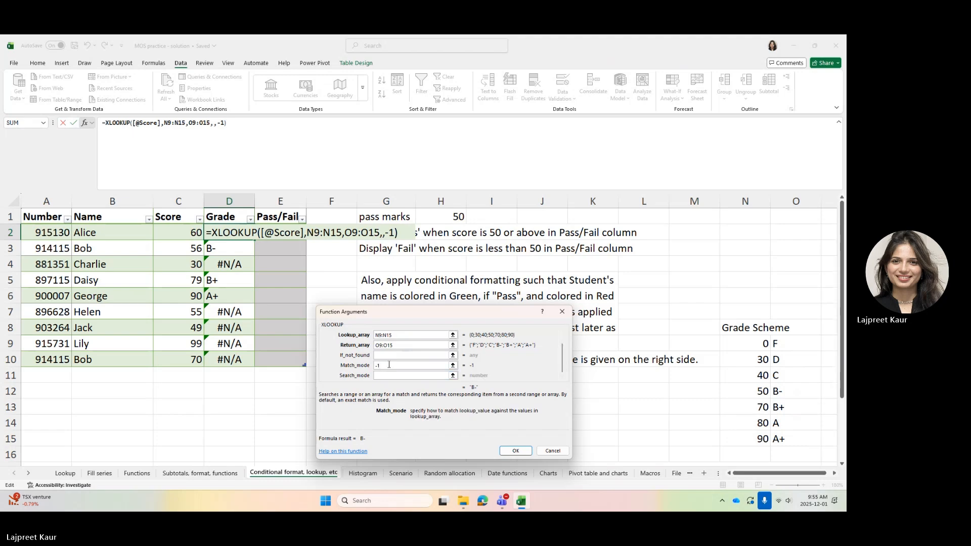
click(392, 374)
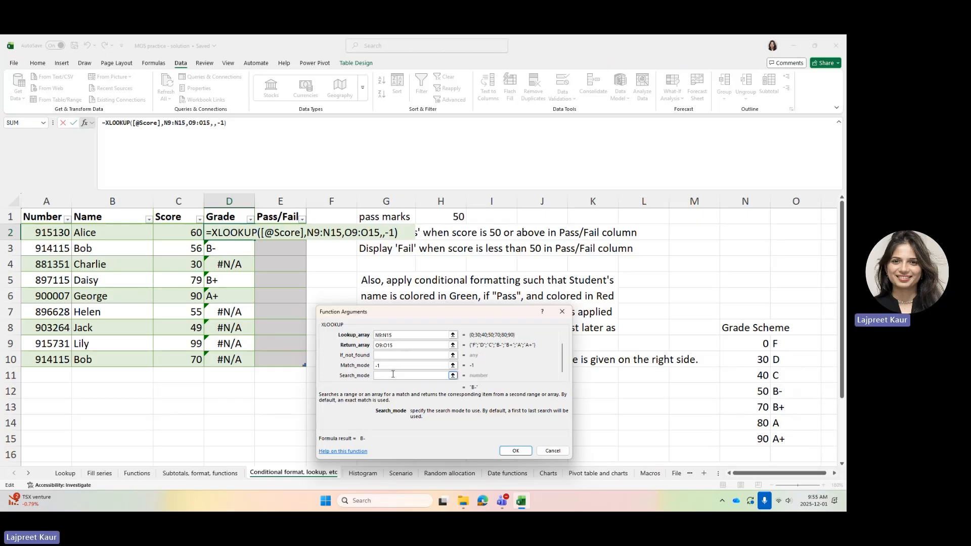
click(391, 356)
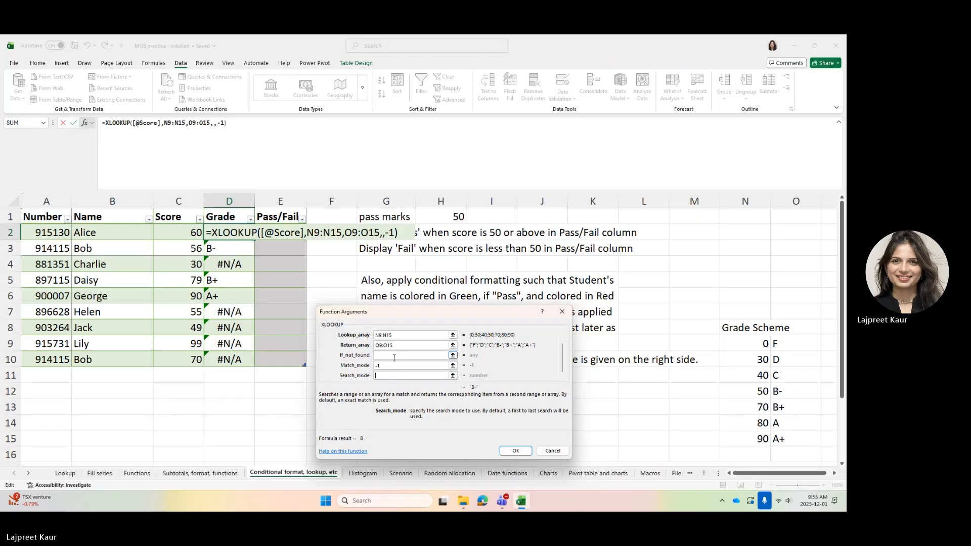
click(515, 451)
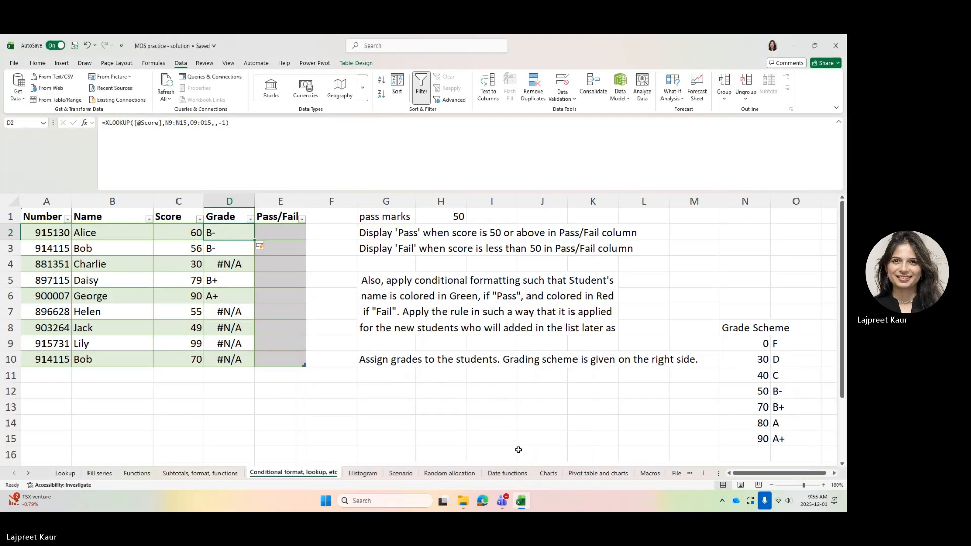
- Inspect the lookup and return ranges used by the XLOOKUP formula in Grade cell D4
click(244, 260)
double_click(244, 260)
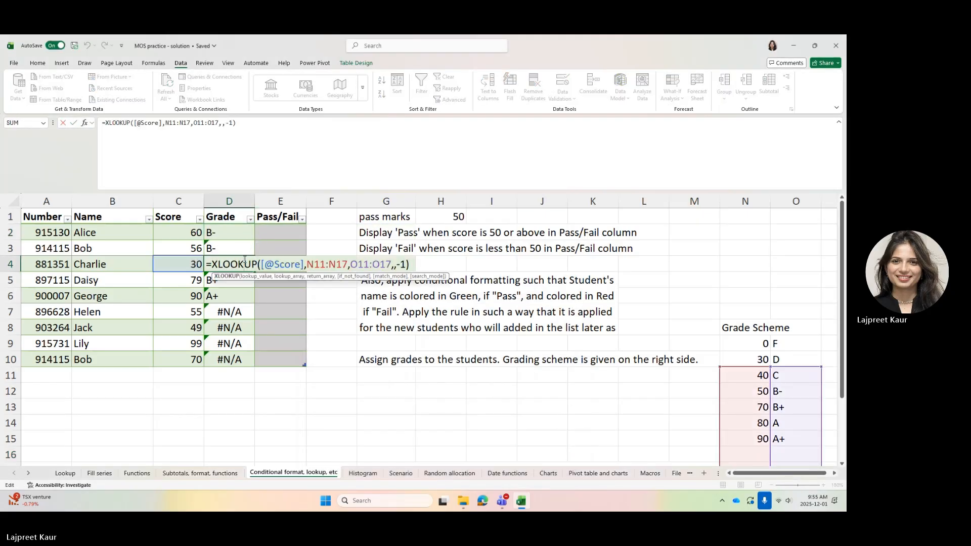
key(Return)
- Make the lookup and return arrays of D2's XLOOKUP absolute as $N$9:$N$15 and $O$9:$O$15, and apply the formula
click(184, 235)
double_click(222, 234)
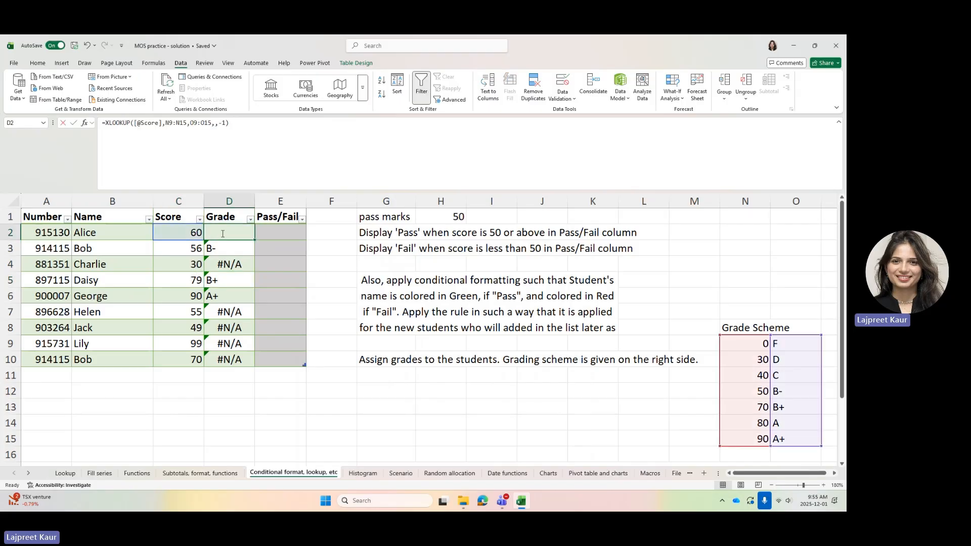
click(86, 123)
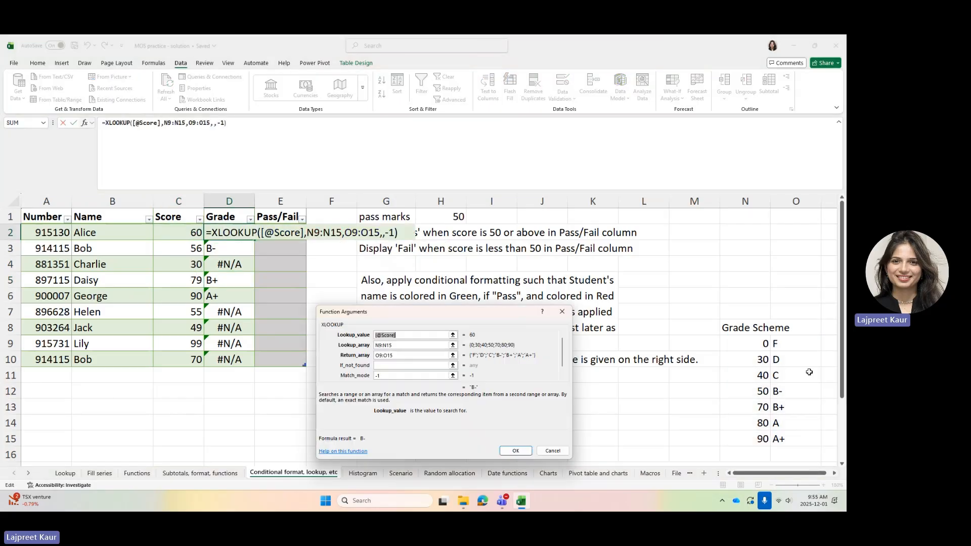
click(397, 345)
drag(398, 345, 377, 358)
key(F4)
key(F4)
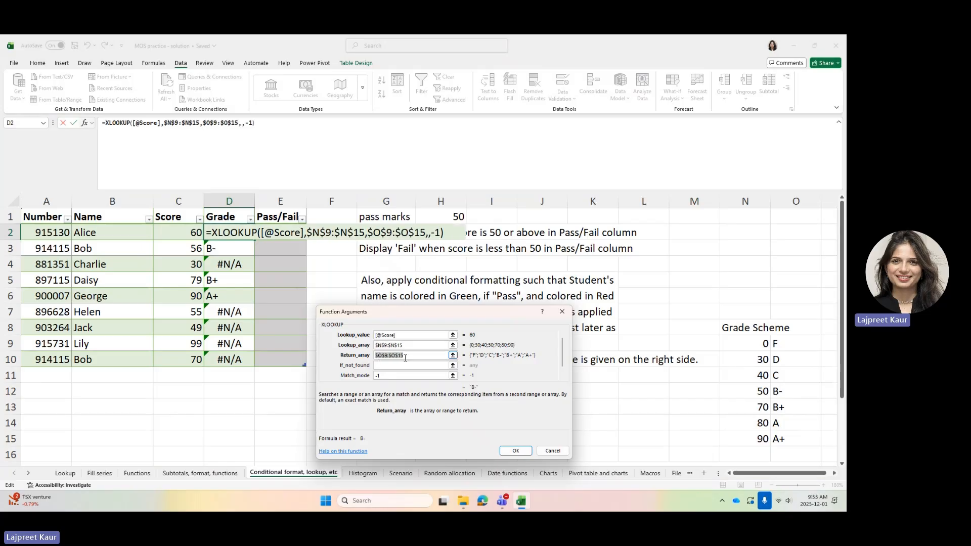
click(512, 449)
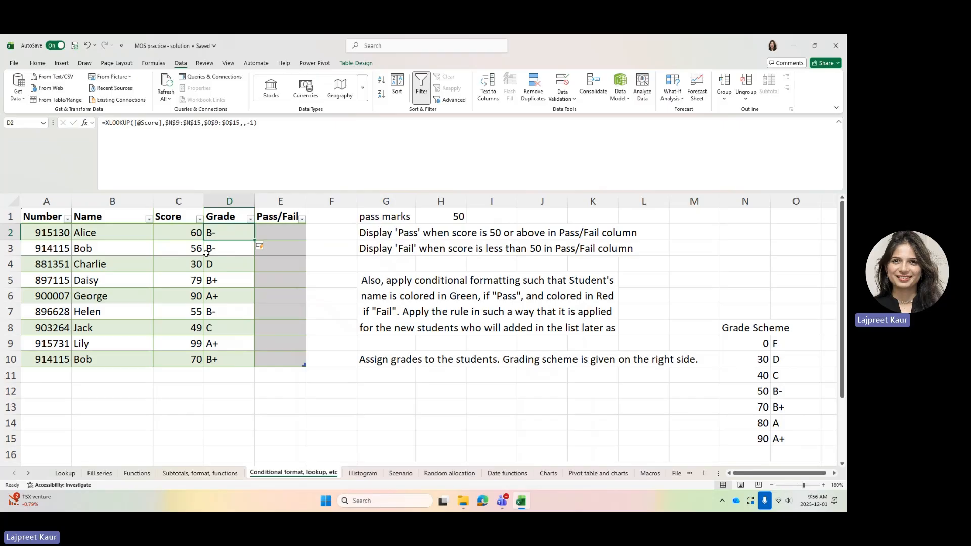
- Check the grade scheme ranges referenced by the XLOOKUP formulas in Grade cells D3 and D5
click(230, 244)
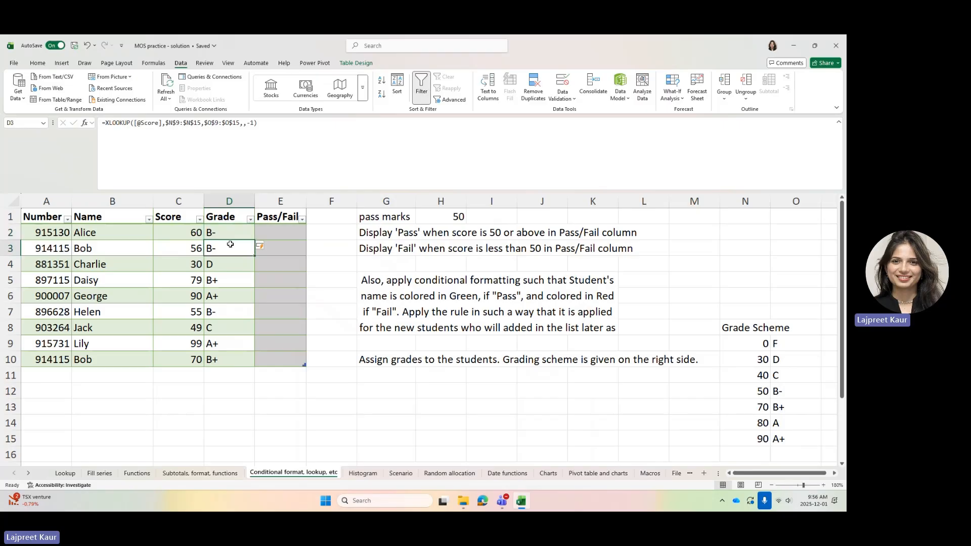
double_click(230, 244)
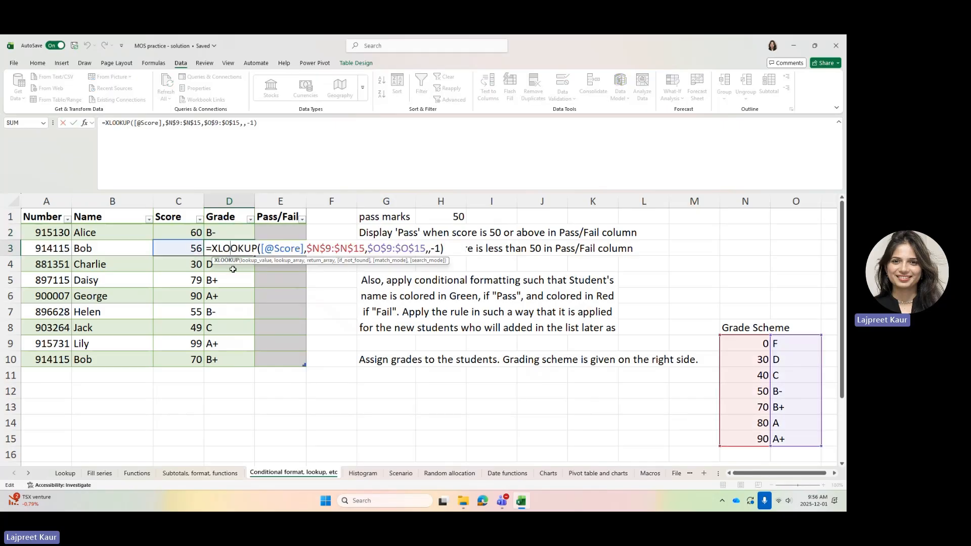
key(Escape)
click(230, 278)
double_click(231, 278)
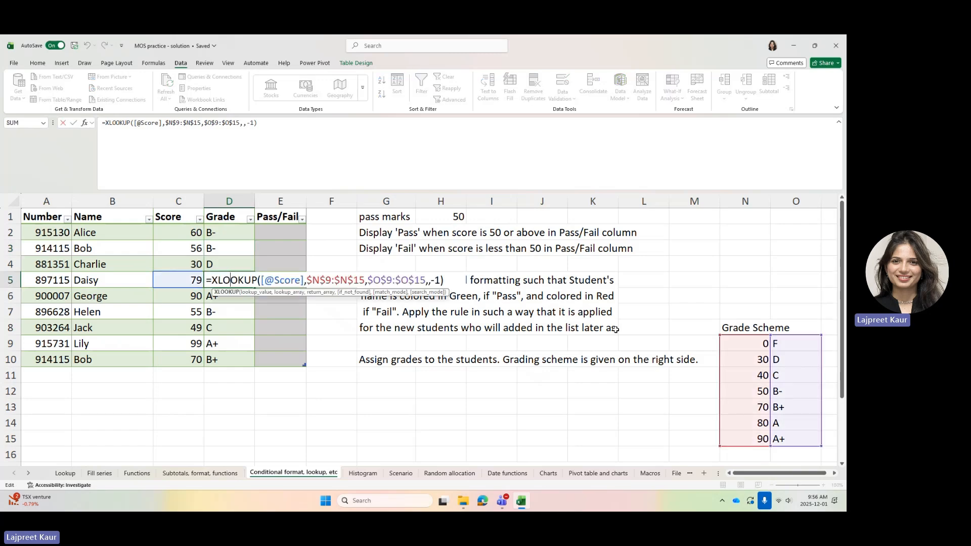
key(Escape)
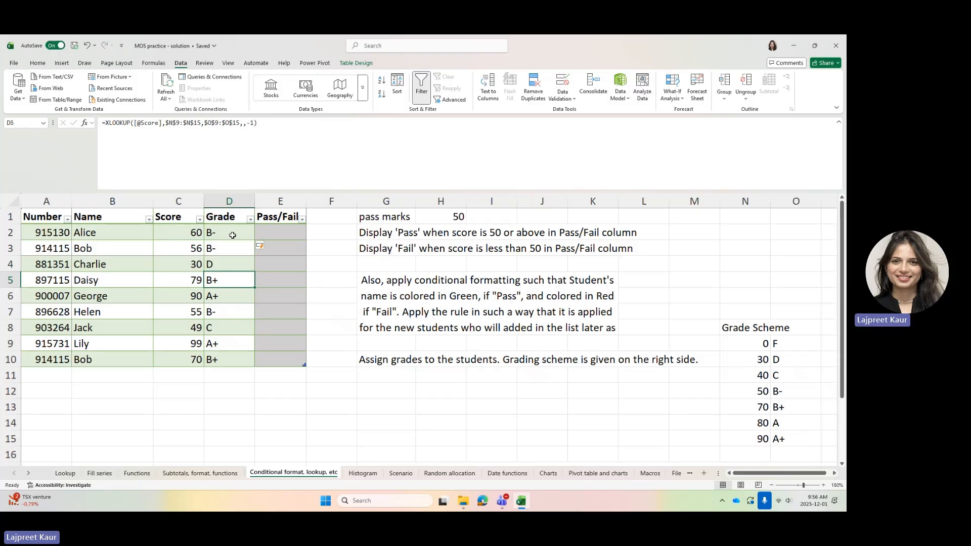
click(283, 228)
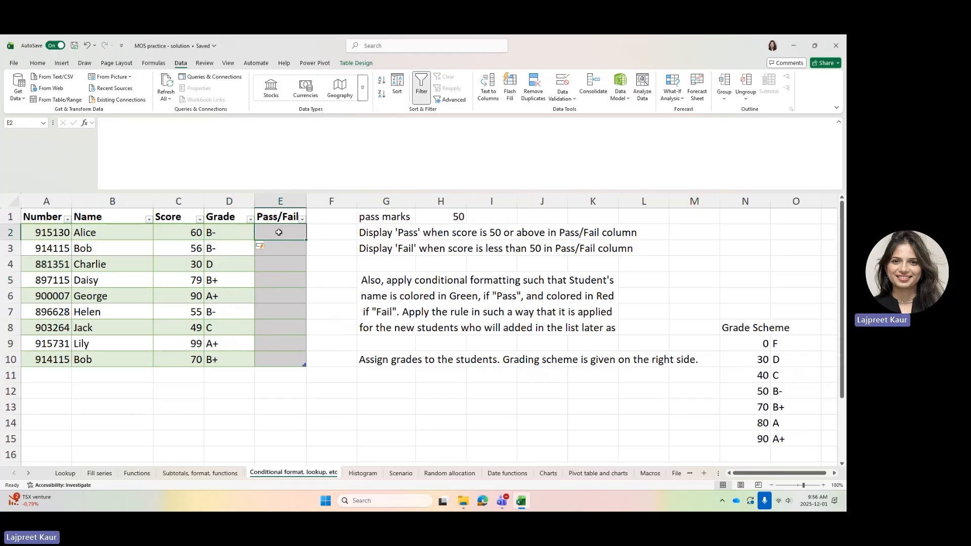
drag(372, 232, 373, 247)
click(287, 232)
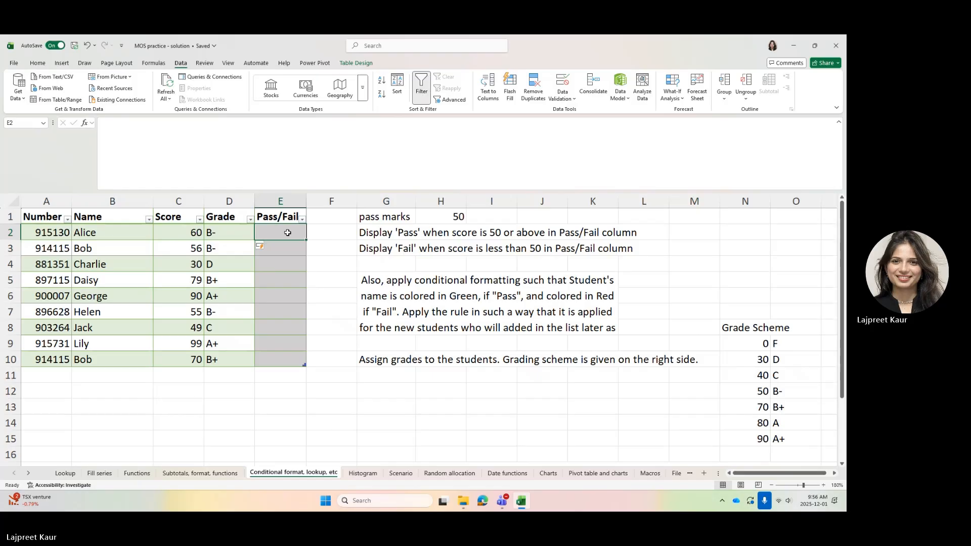
text(=if)
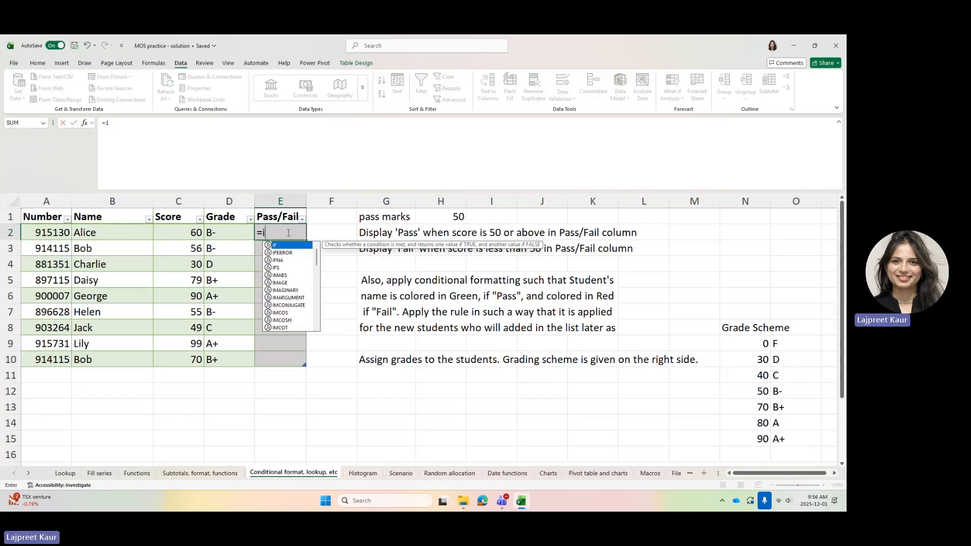
double_click(282, 246)
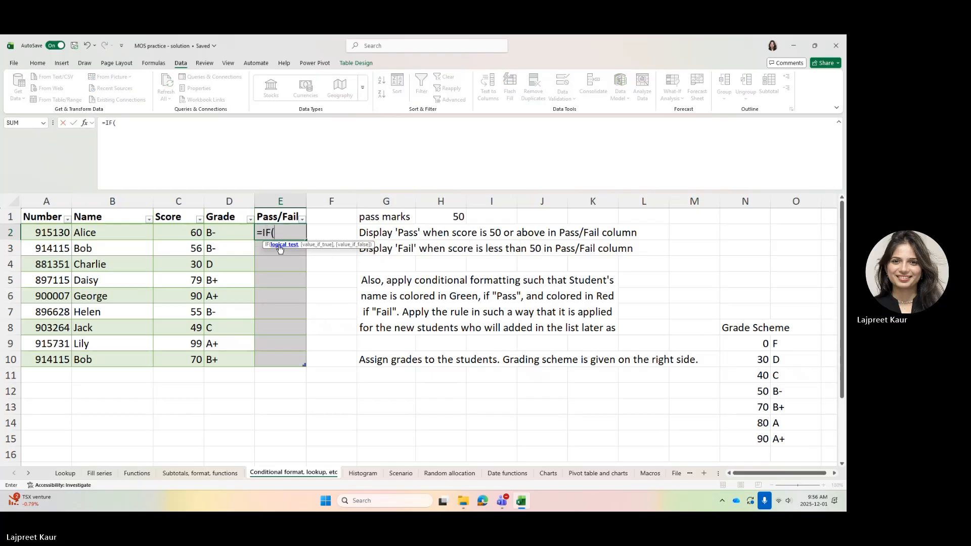
click(184, 232)
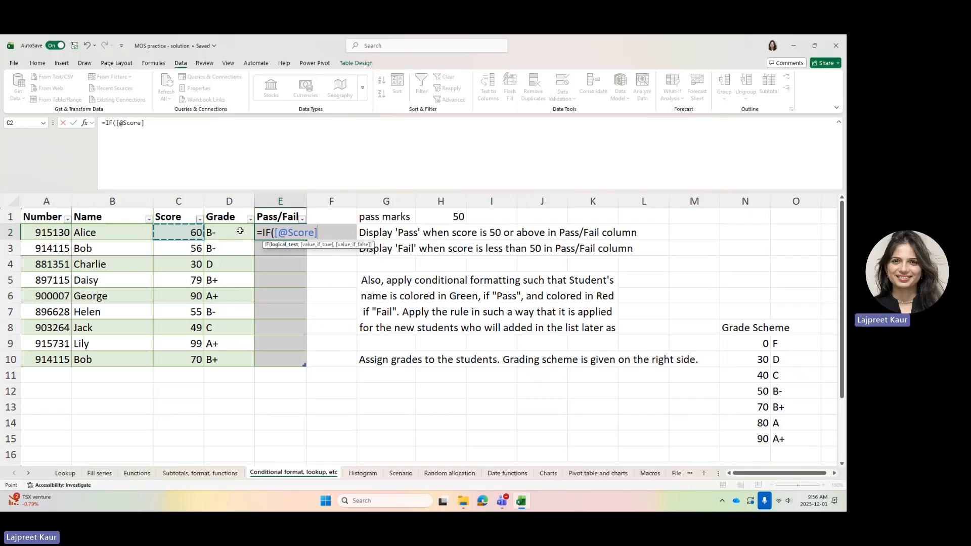
text(>=50,)
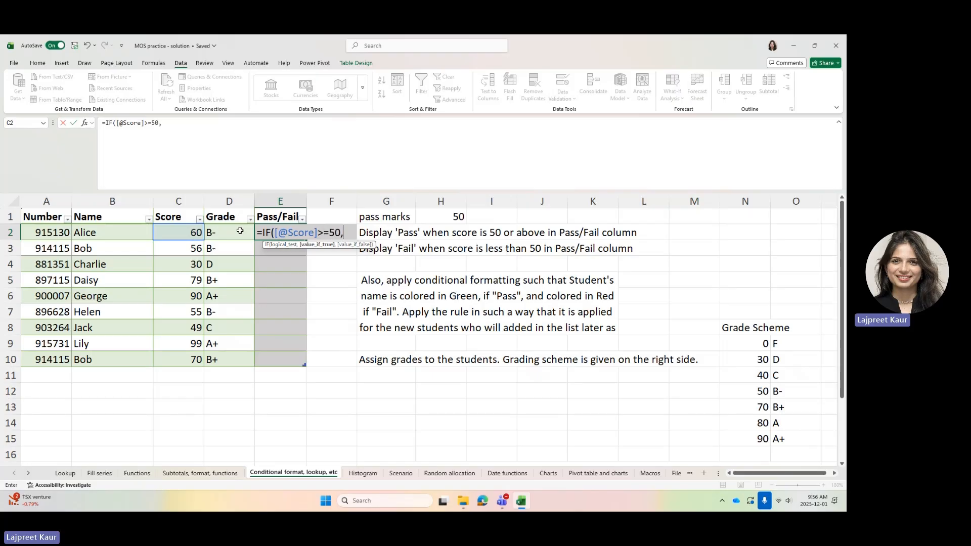
text("Pa)
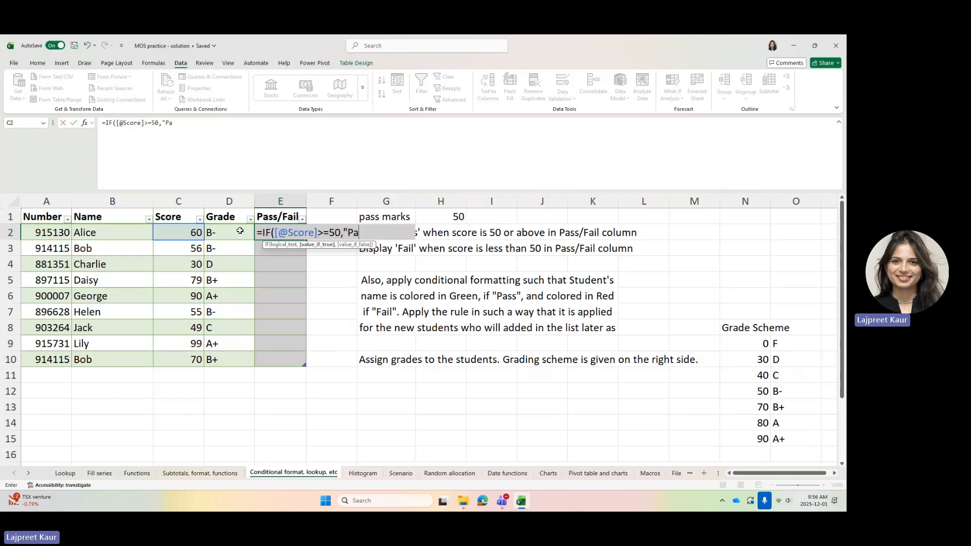
text(ss","Fail)
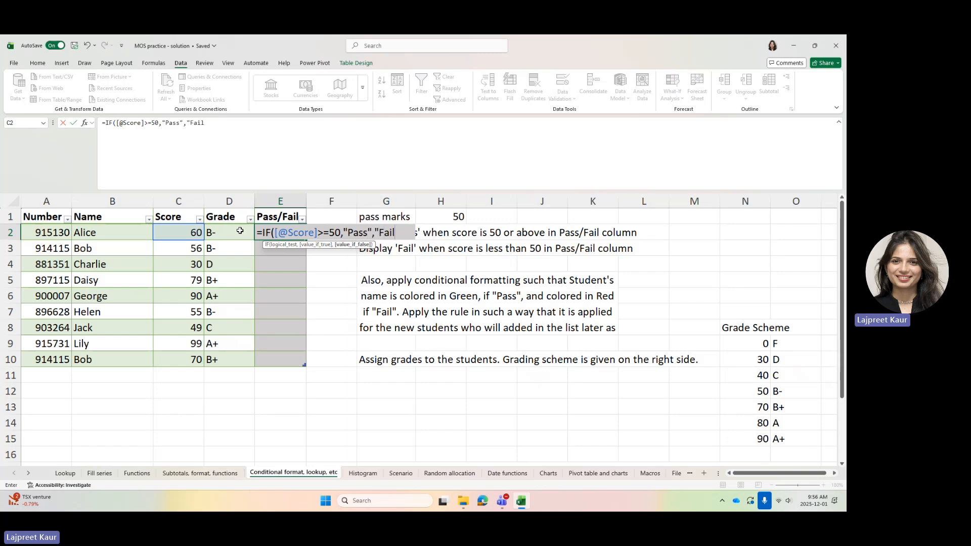
text("))
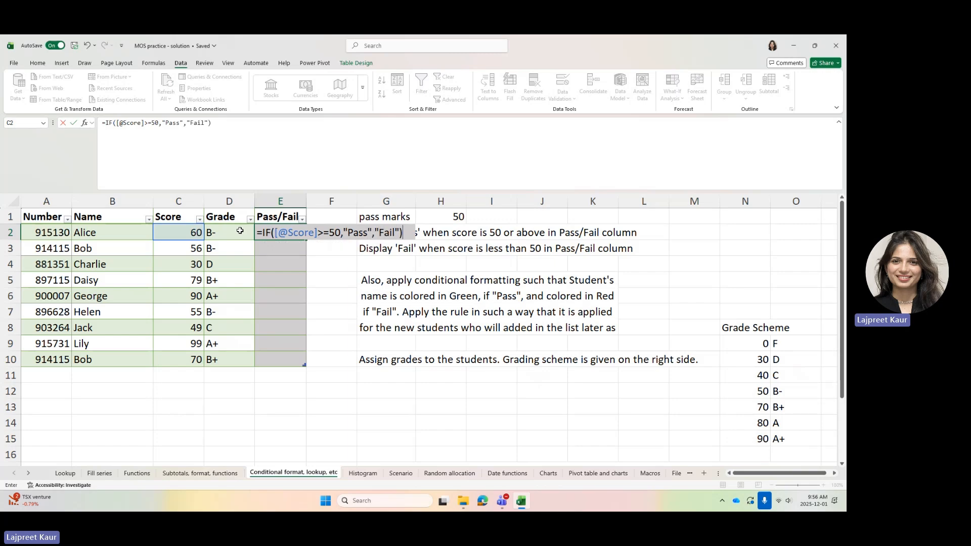
key(Return)
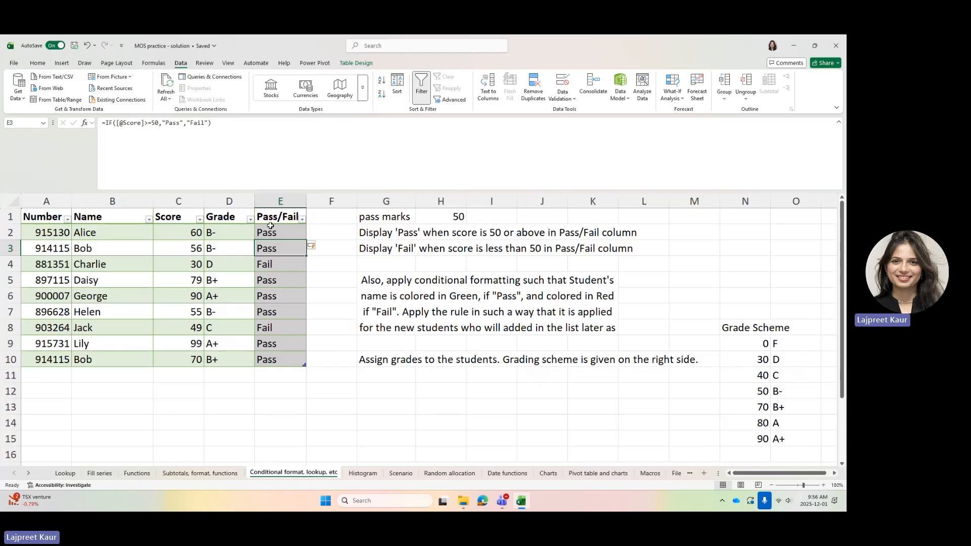
- Review the conditional formatting instructions in G5, the Name cells with the empty rows below, and the whole Name and Pass/Fail columns
click(394, 353)
click(514, 301)
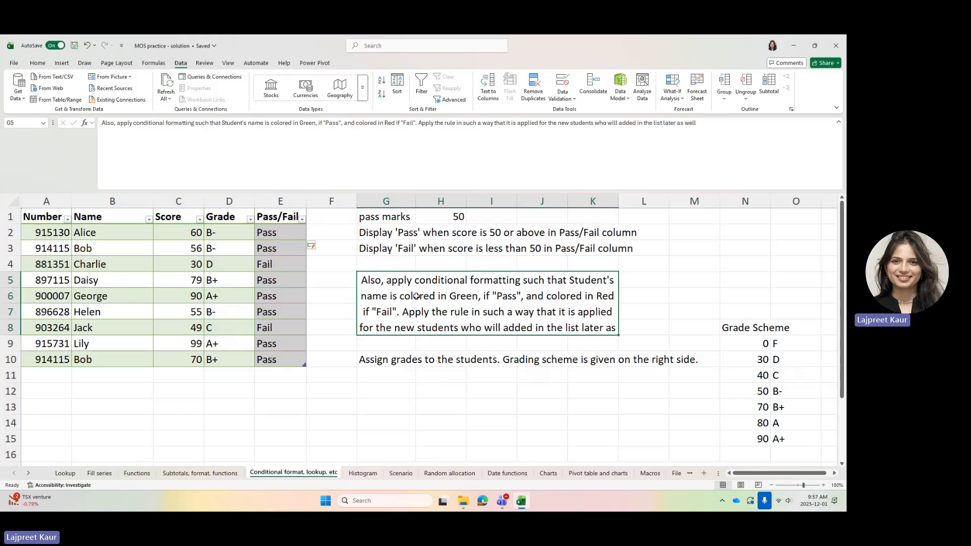
click(102, 230)
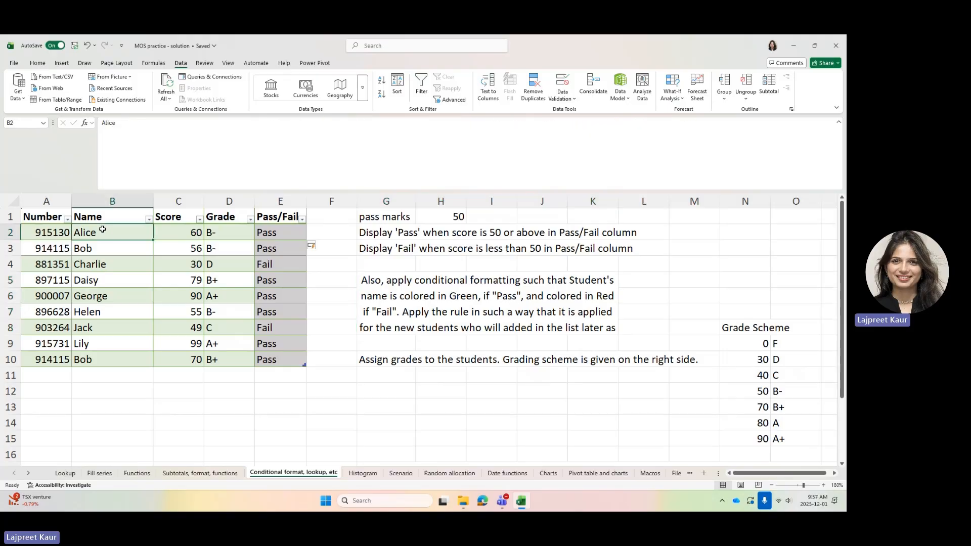
drag(102, 230, 105, 358)
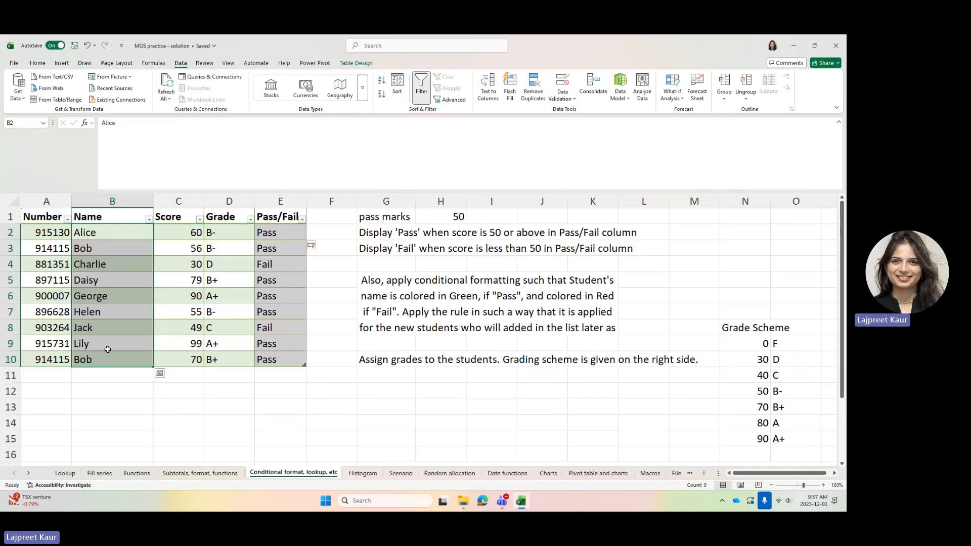
drag(92, 232, 99, 356)
click(104, 378)
click(99, 405)
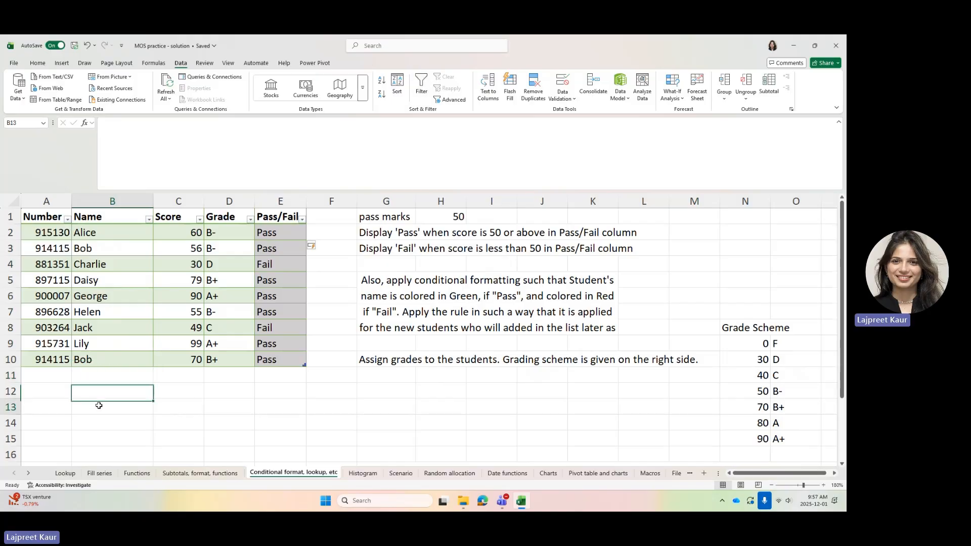
key(Down)
key(Down)
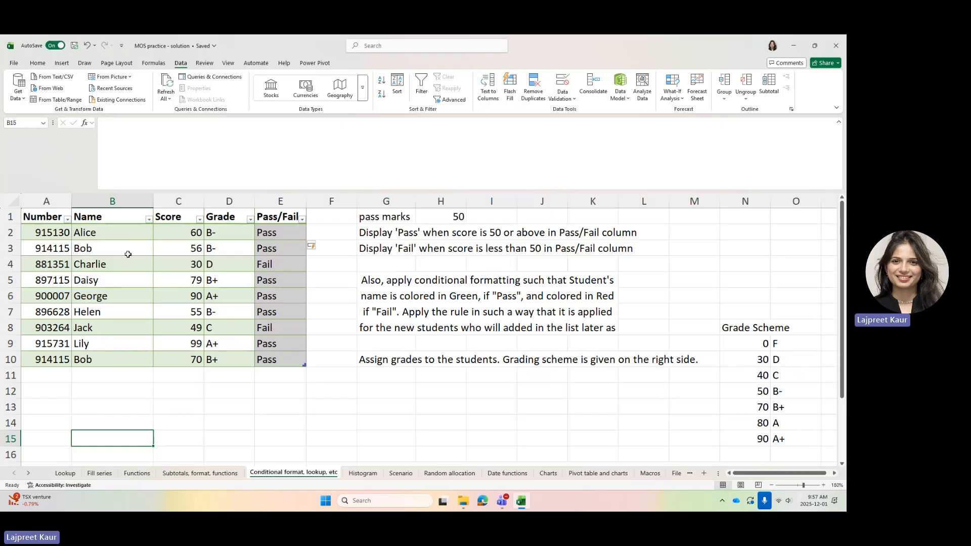
click(112, 201)
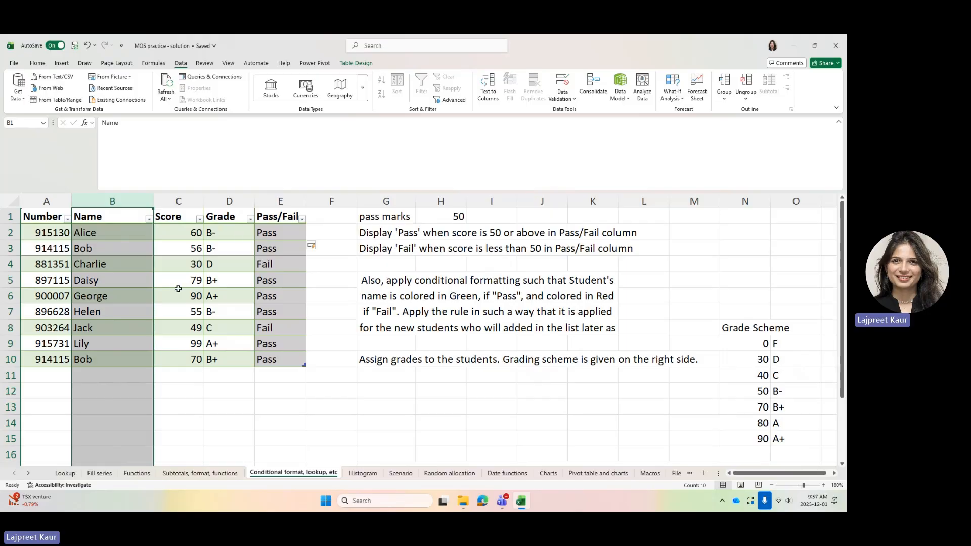
ctrl+click(279, 201)
click(280, 202)
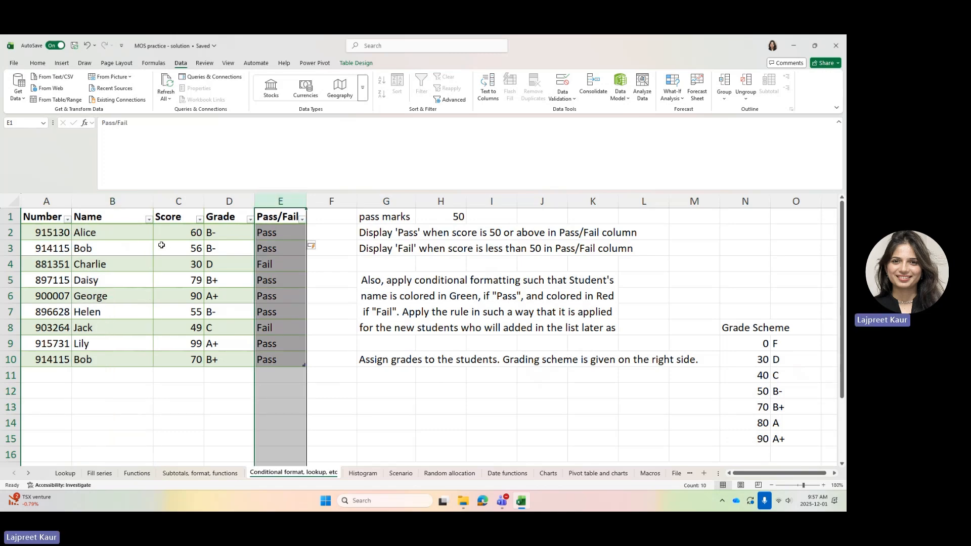
- Start a formula-based conditional formatting rule for the entire Name column B with the formula =$E1="Pass"
click(111, 202)
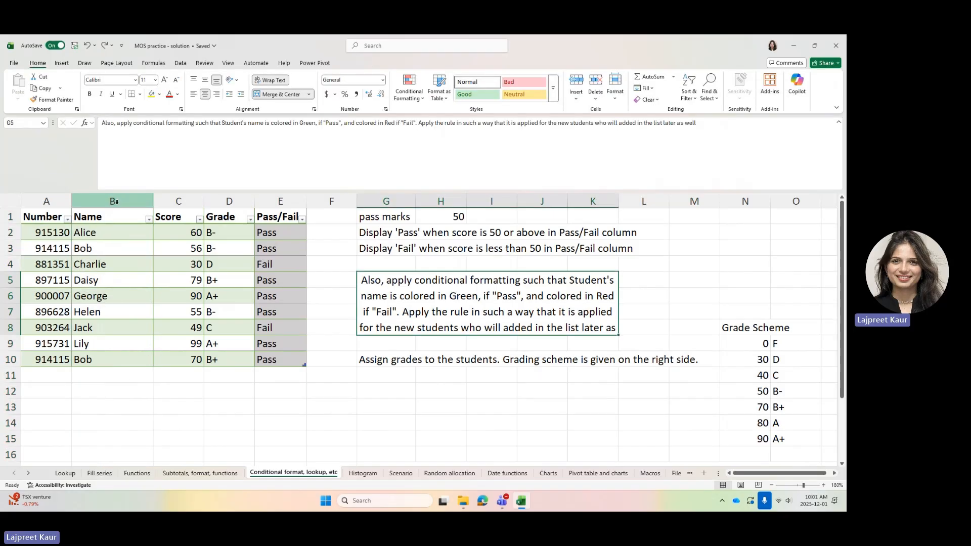
click(409, 88)
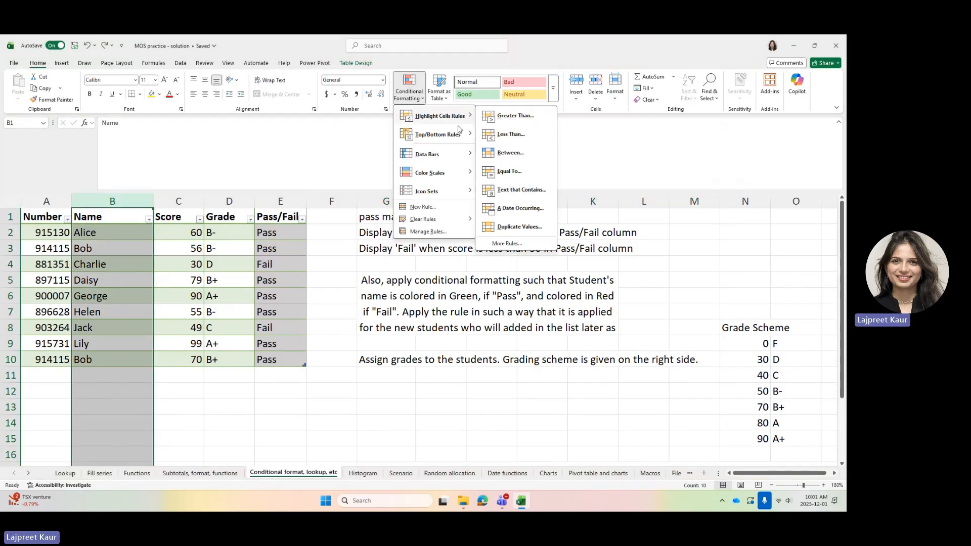
click(451, 209)
click(616, 146)
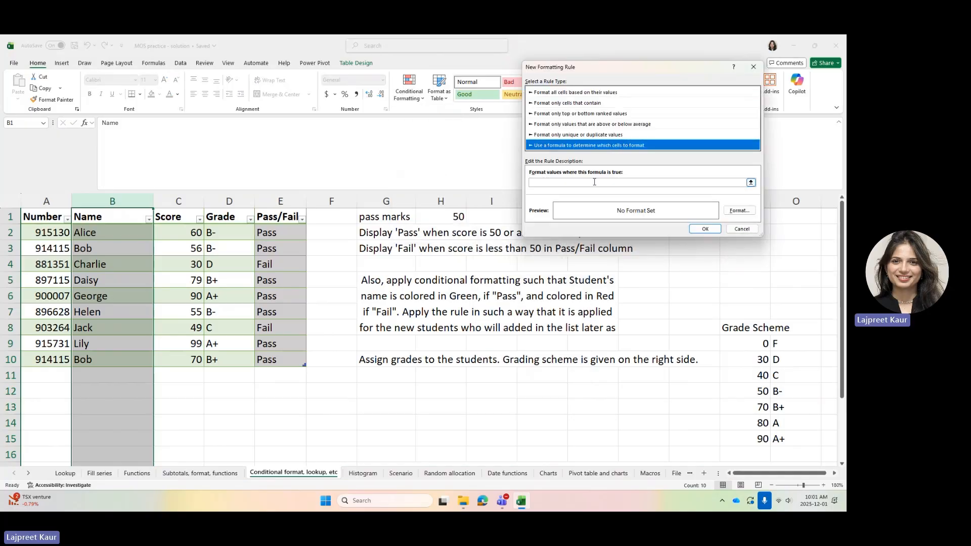
click(650, 183)
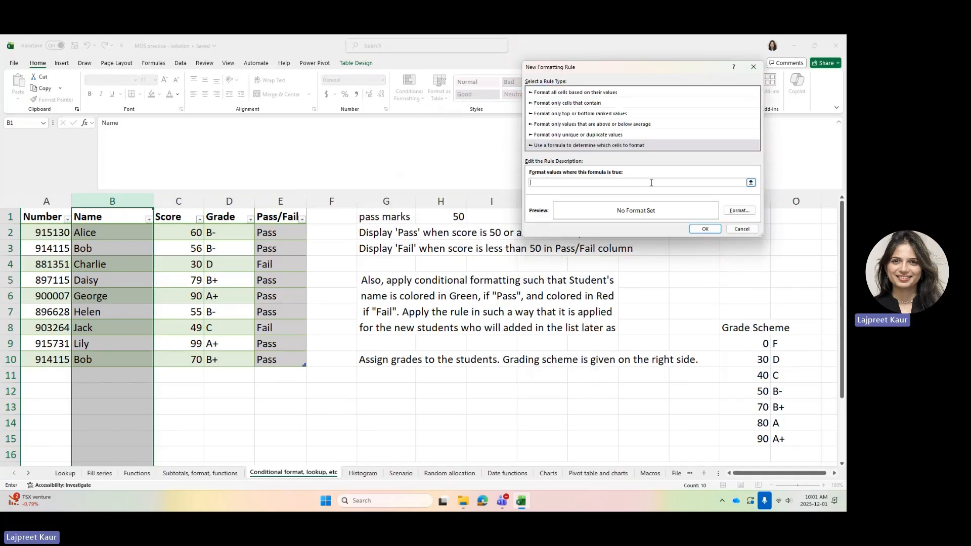
click(268, 215)
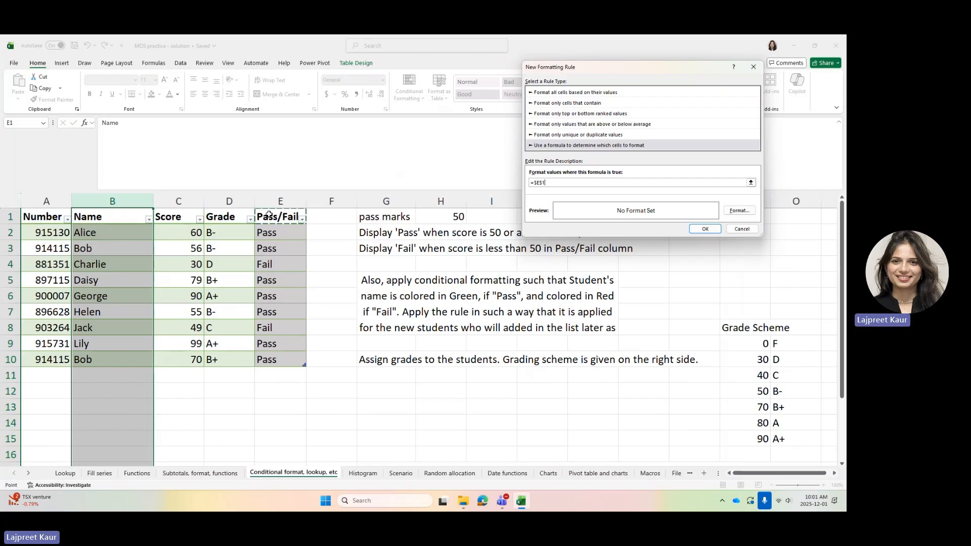
key(BackSpace)
text(1)
click(563, 185)
text(=)
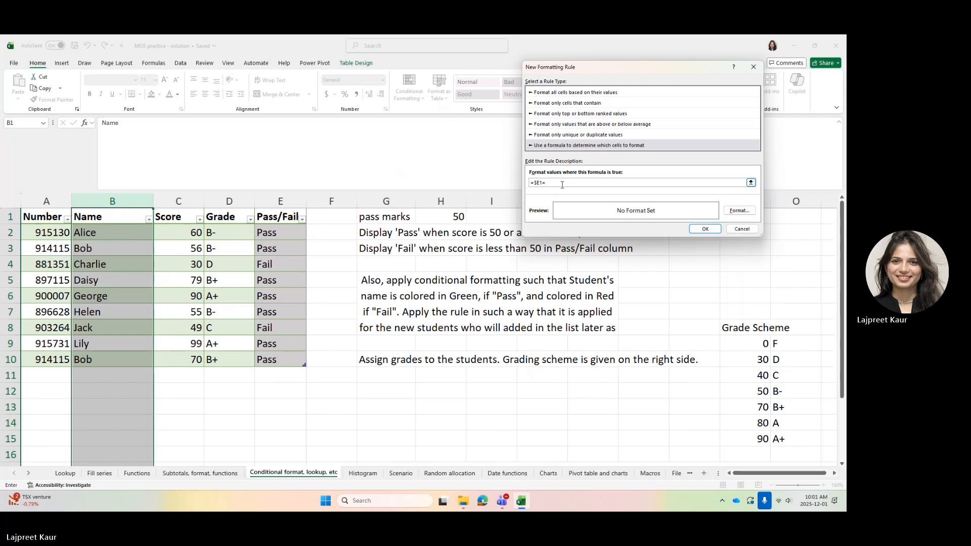
text("Pa)
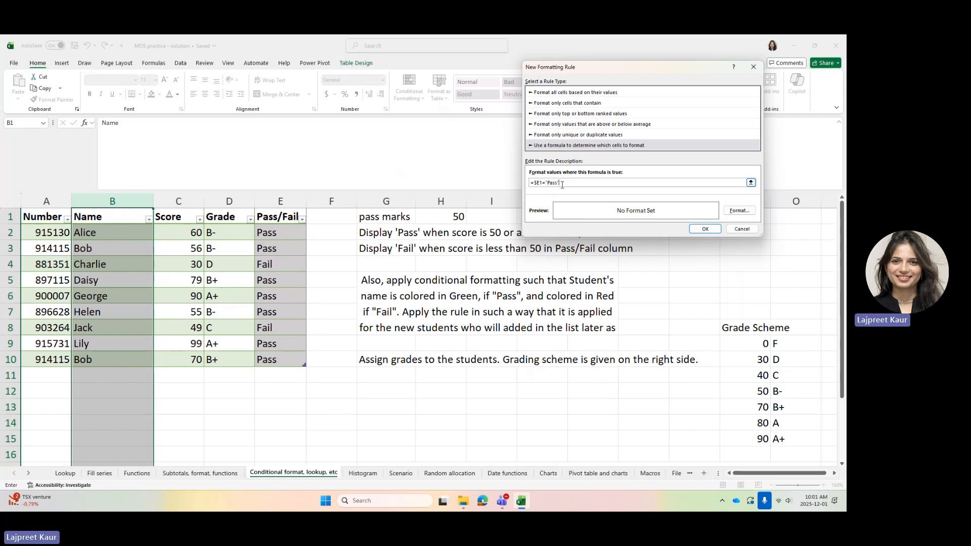
text(ss")
- Set the rule's font color to green and apply the rule to the Name column
click(739, 210)
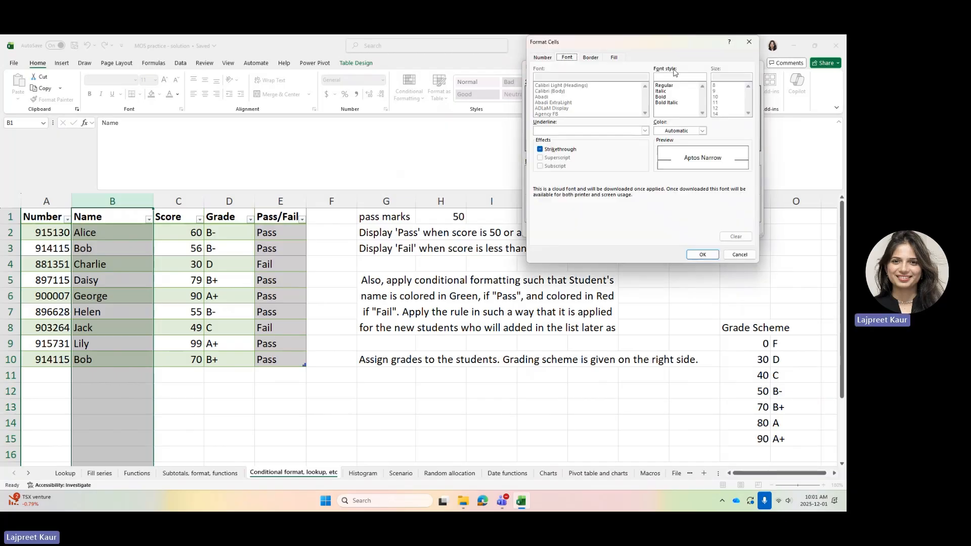
click(702, 131)
click(720, 260)
click(702, 255)
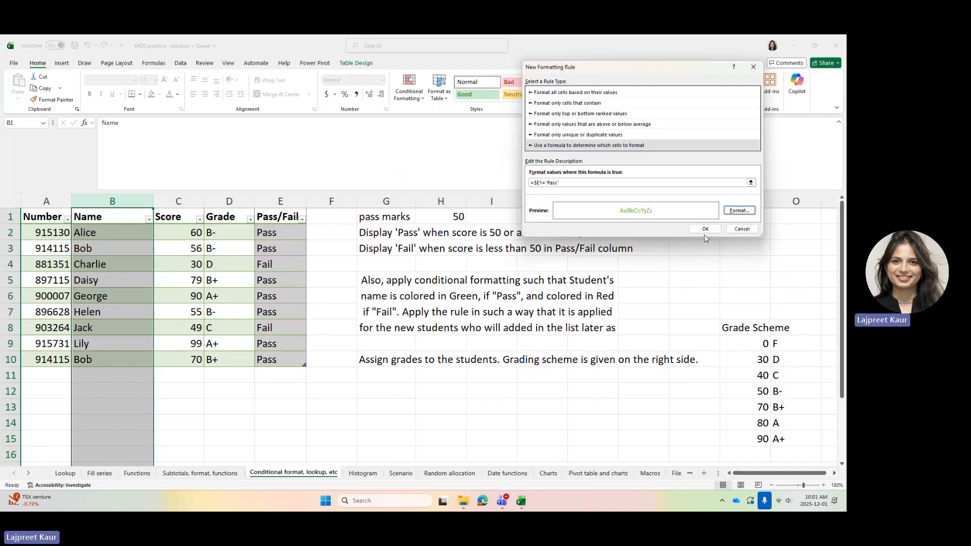
click(704, 229)
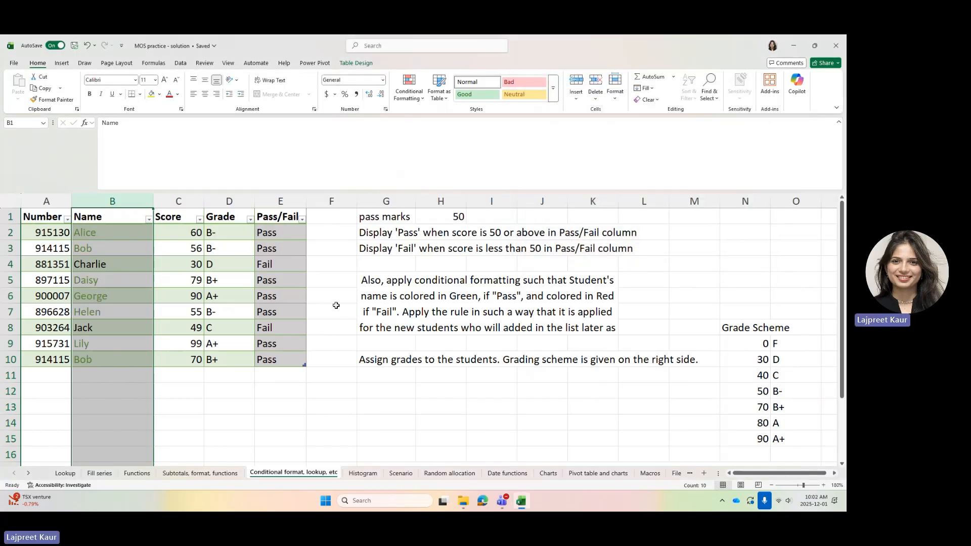
- Compare the Pass/Fail results with the name colors in rows 2, 3 and 6
drag(278, 233, 87, 234)
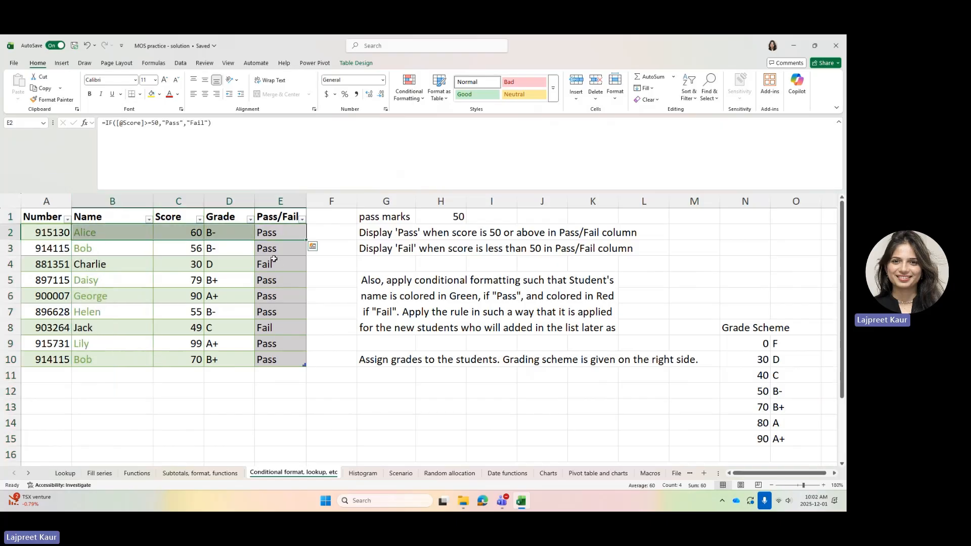
drag(281, 248, 87, 247)
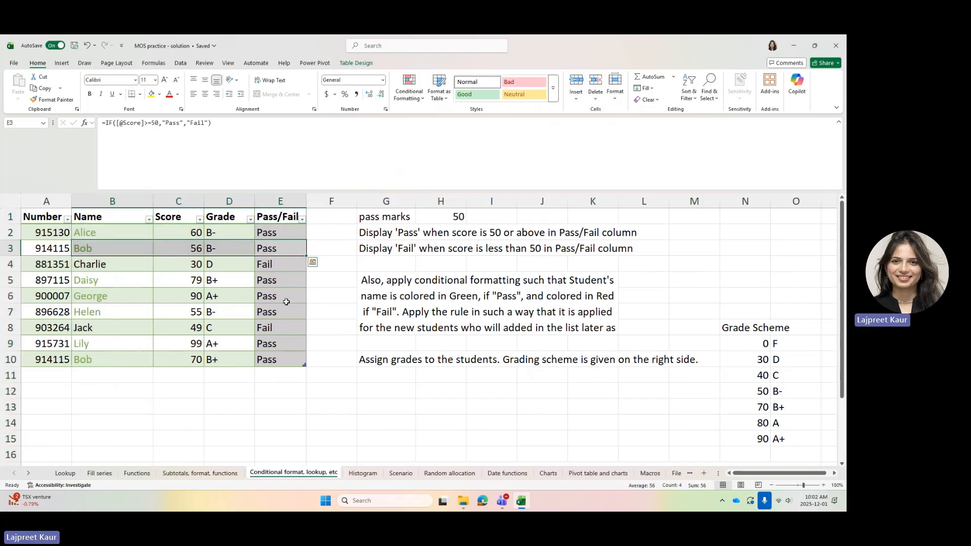
drag(281, 296, 87, 296)
- Extend the table by two rows by entering Pass in Pass/Fail cells E11 and E12
click(114, 374)
click(276, 375)
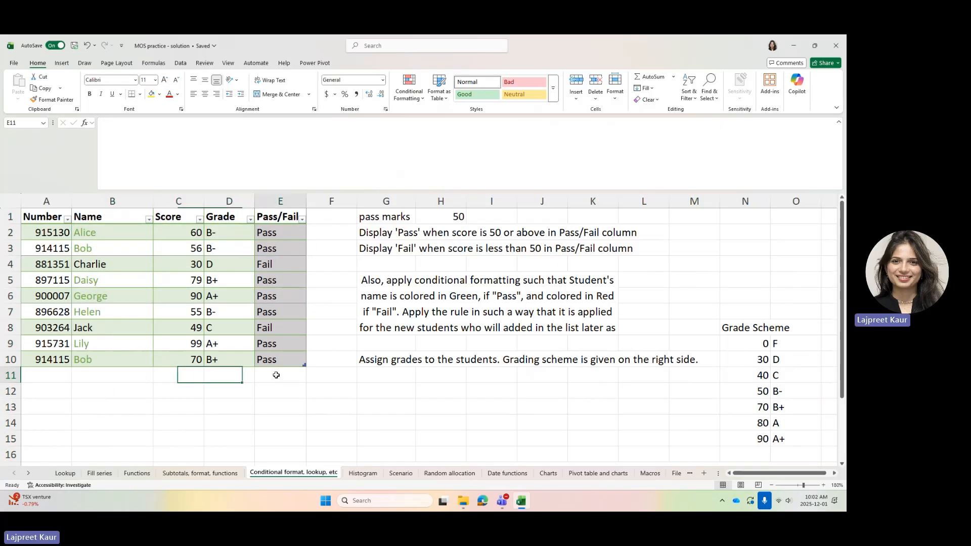
text(Pass)
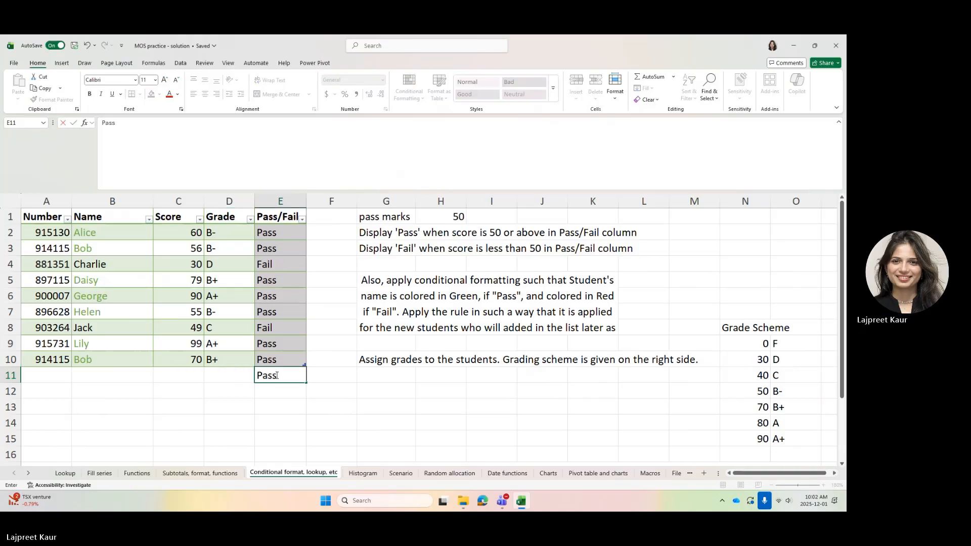
key(Return)
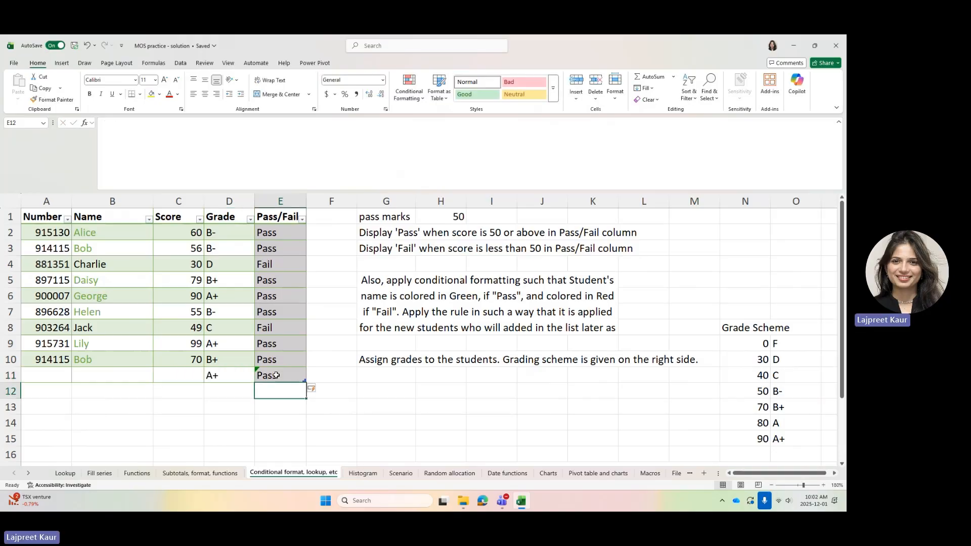
text(Pass)
key(Return)
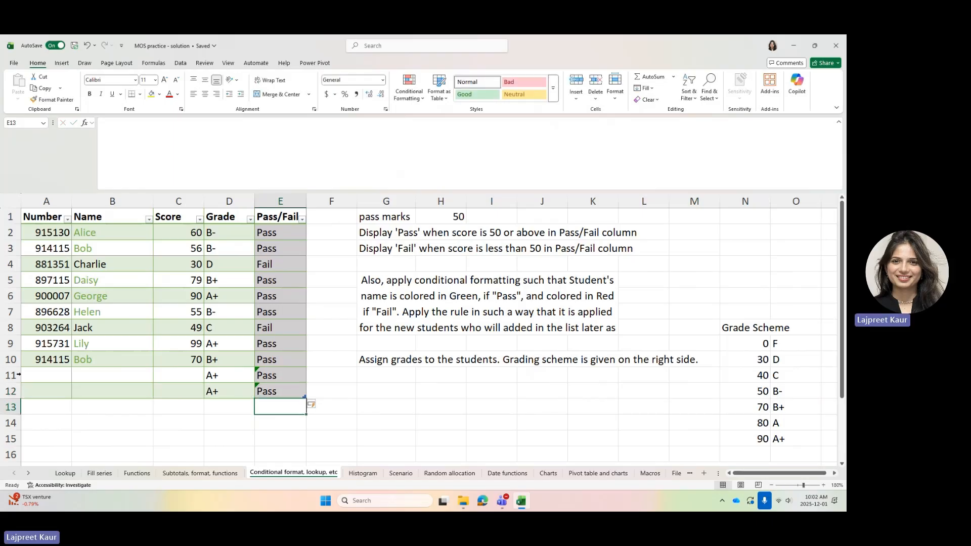
- Enter the test name ABC in Name cell B11
mouse_move(18, 375)
mouse_down()
mouse_move(10, 411)
mouse_move(10, 392)
mouse_up()
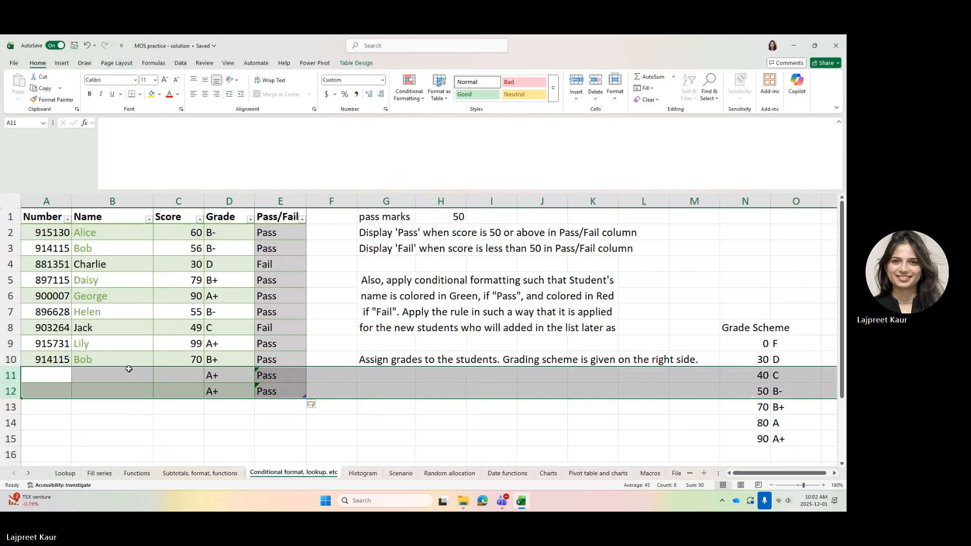
click(95, 375)
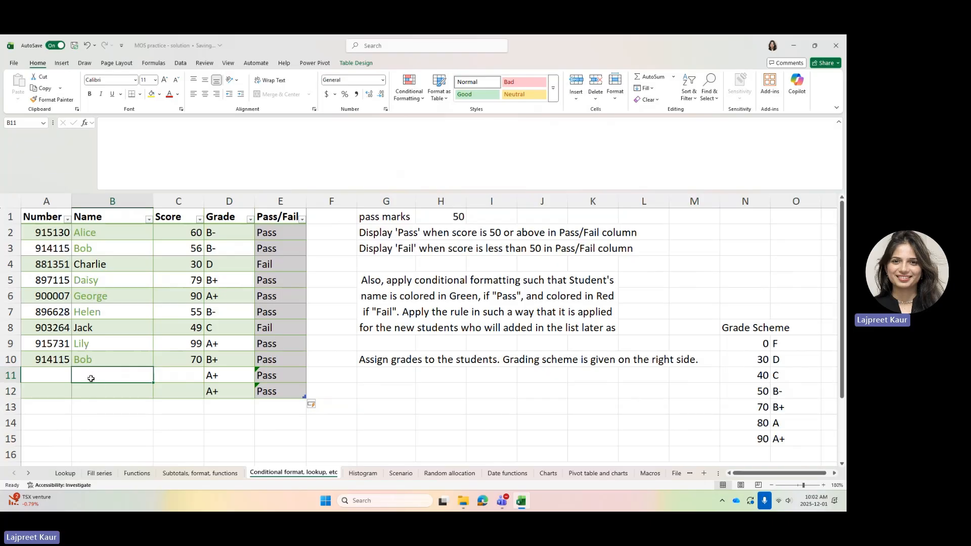
text(ABC)
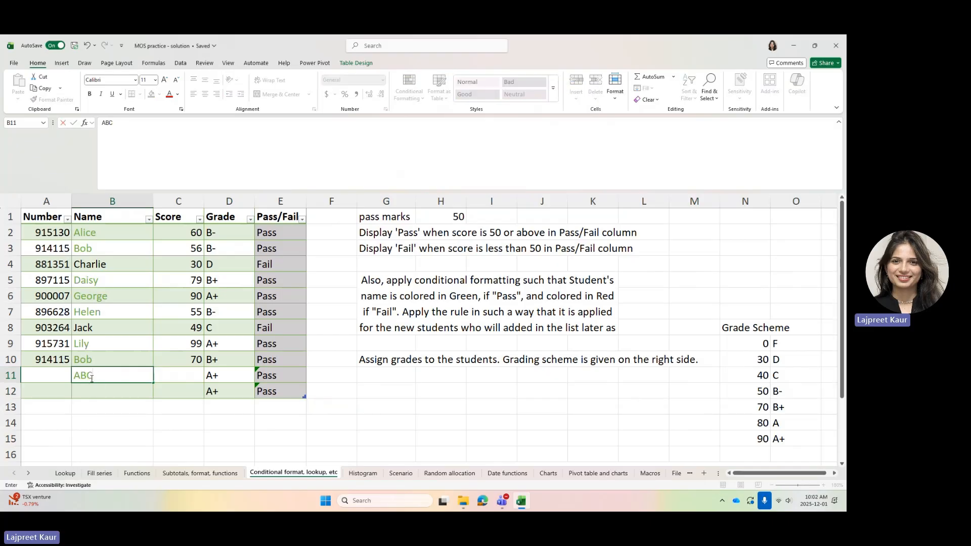
key(Return)
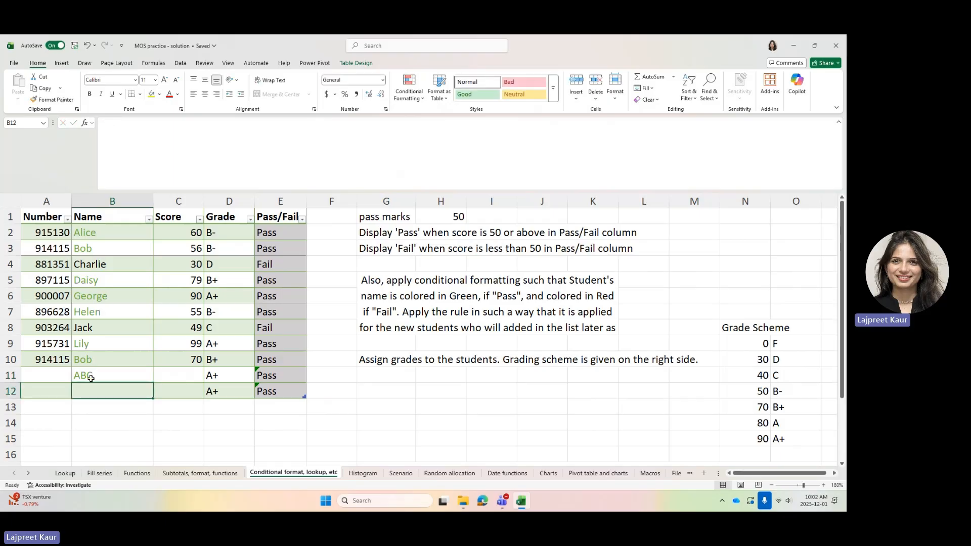
- Clear the contents of table cells A11:E12
drag(270, 375, 39, 387)
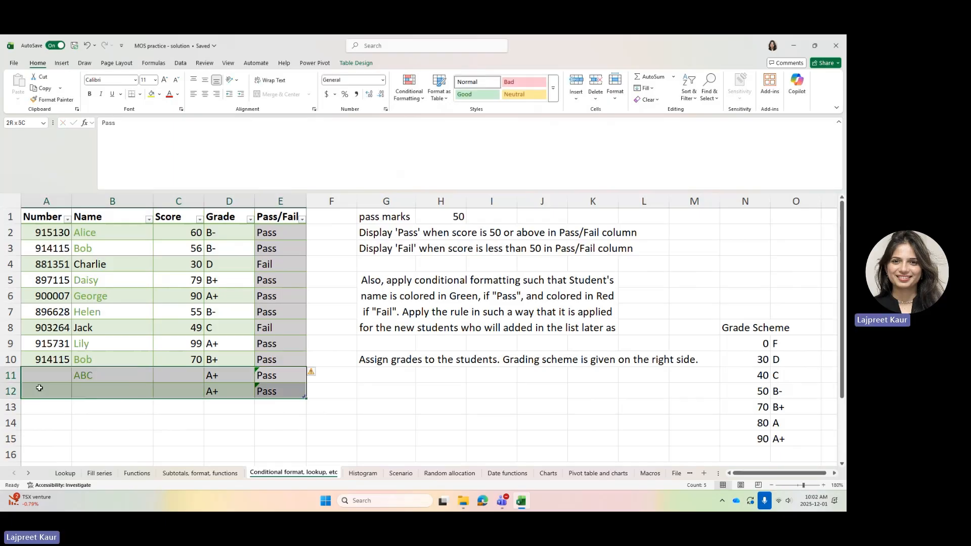
key(Delete)
click(215, 461)
click(193, 421)
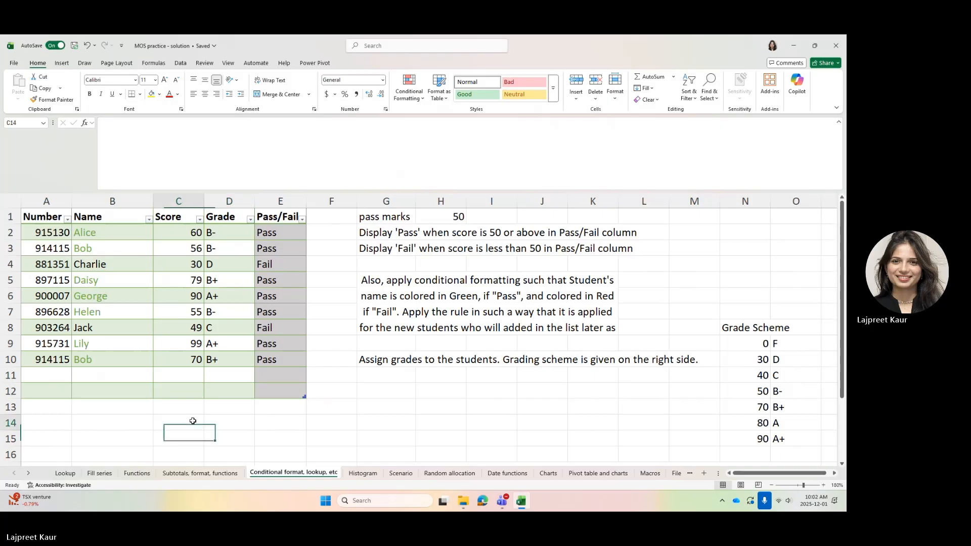
- Start a formula-based conditional formatting rule for the entire Name column B with the formula =$E1="Fail"
click(163, 325)
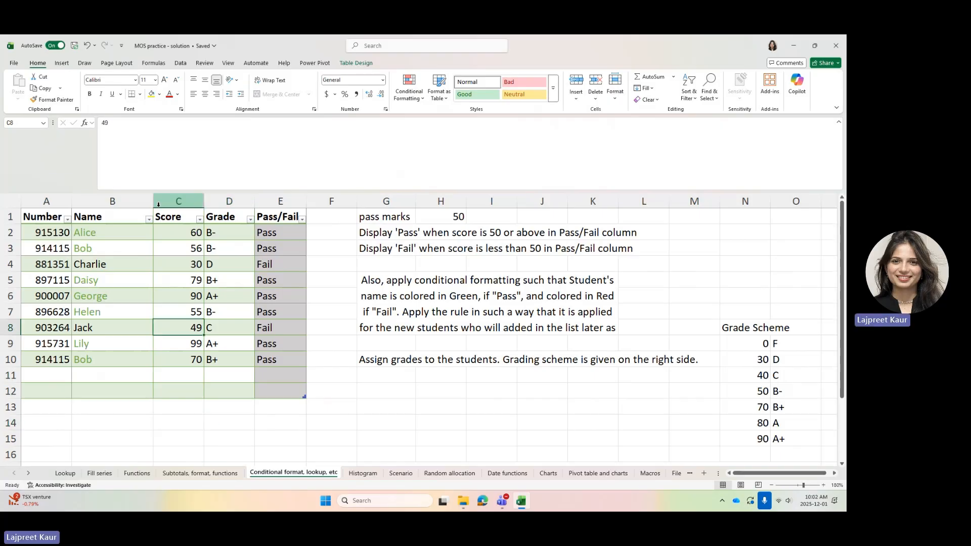
click(113, 202)
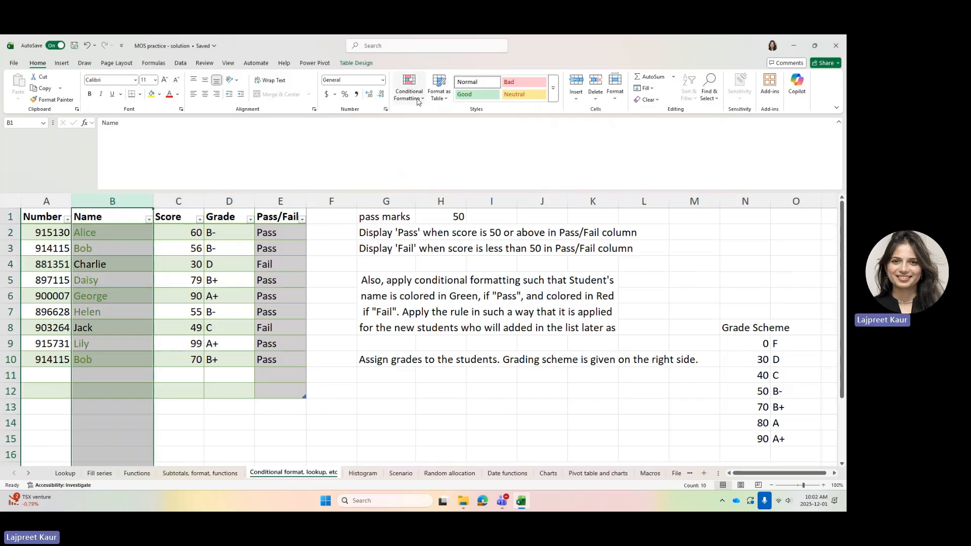
click(409, 86)
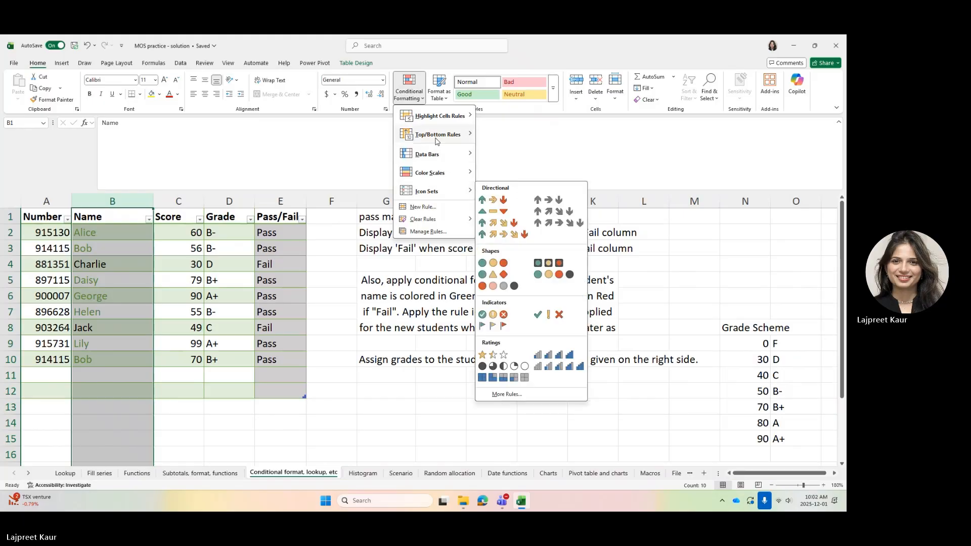
click(431, 211)
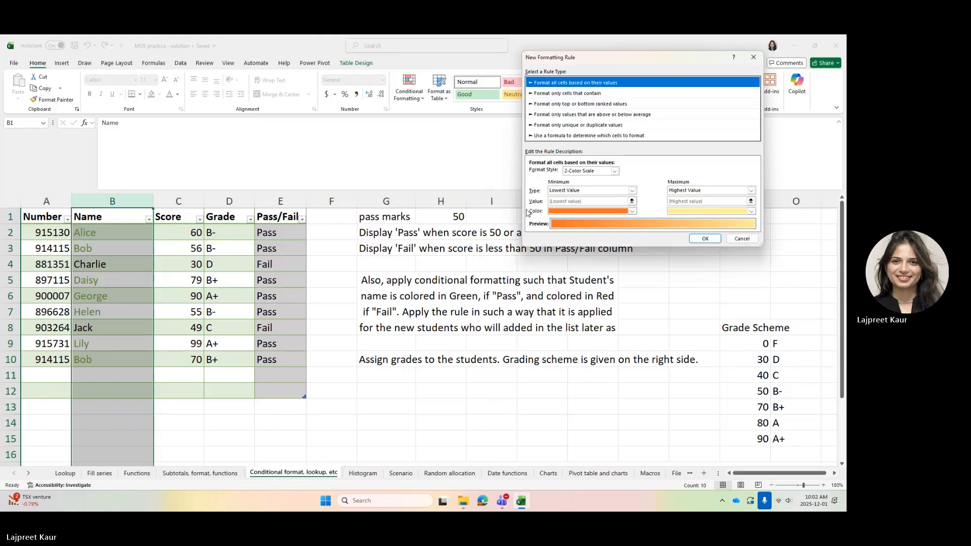
click(575, 135)
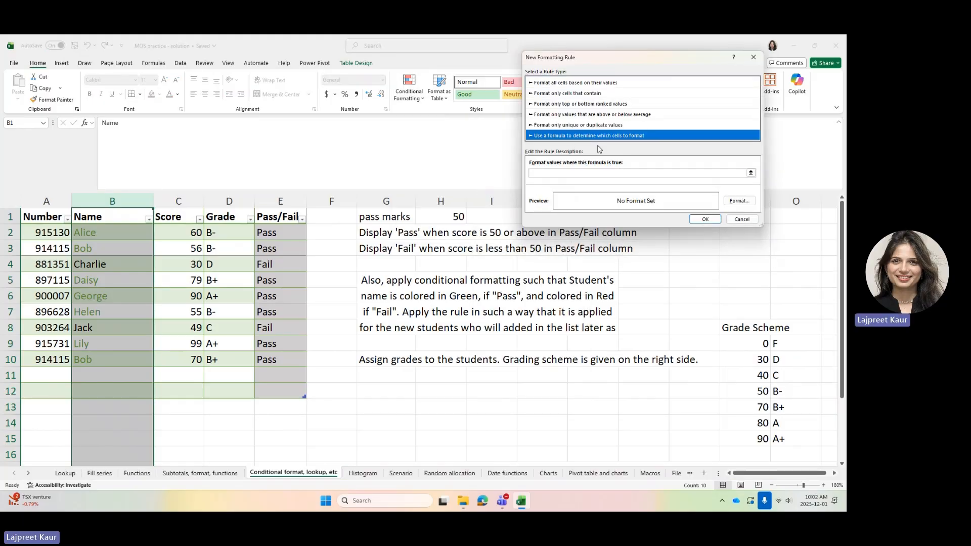
click(280, 216)
click(542, 173)
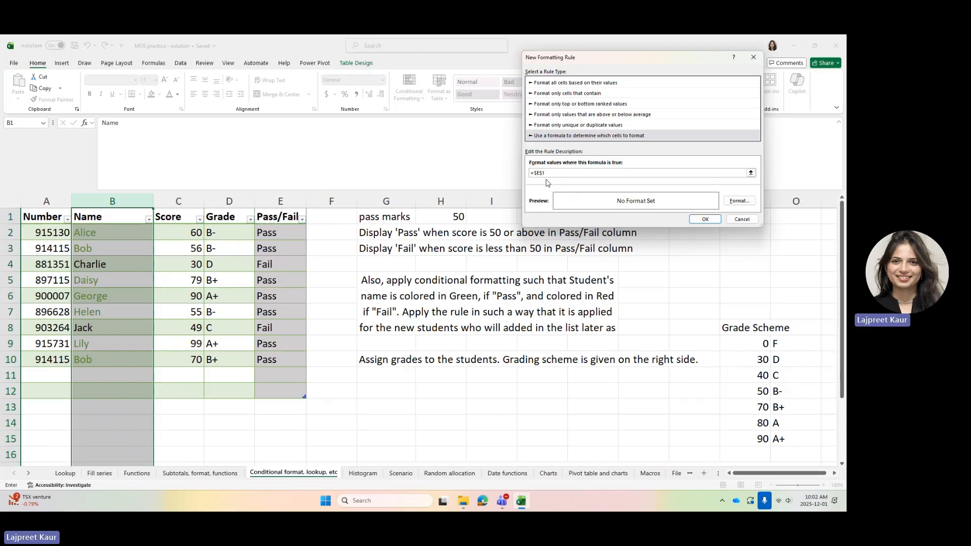
key(BackSpace)
click(555, 174)
text(="Fail)
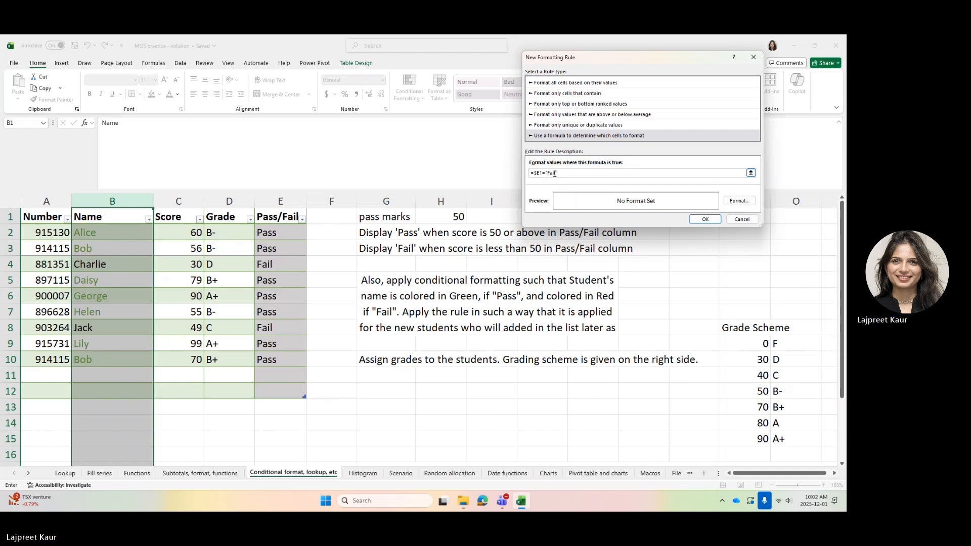
- Set the Fail rule's font color to red and apply the rule to the Name column
click(739, 200)
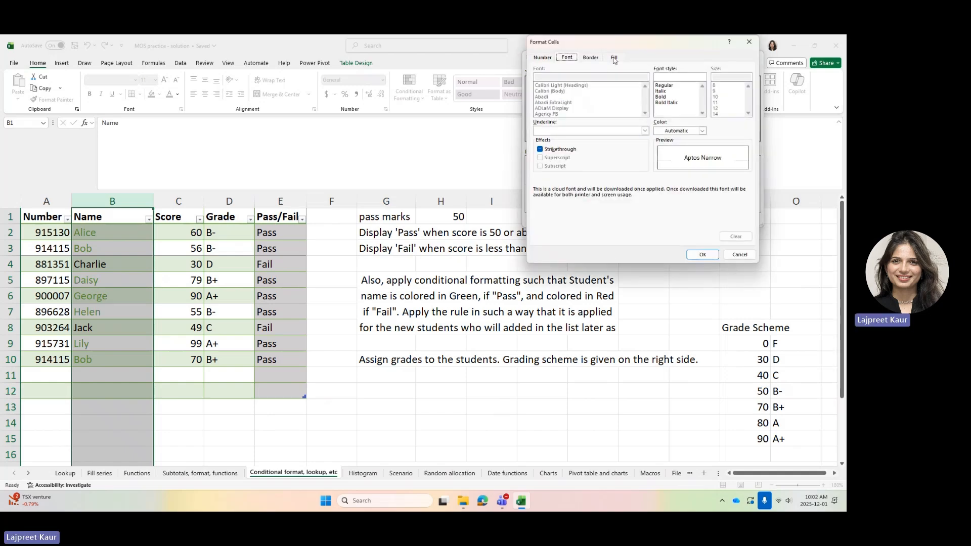
click(702, 131)
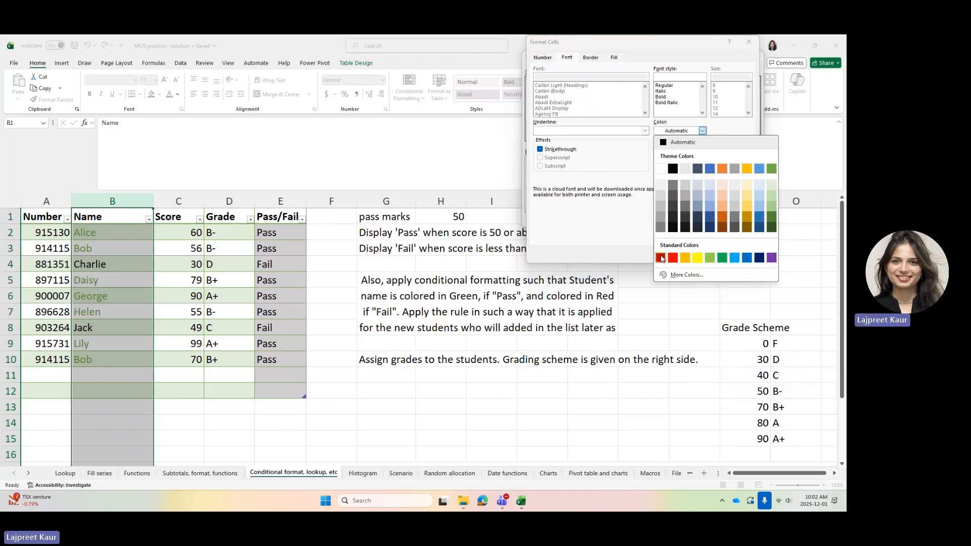
click(661, 258)
click(703, 255)
click(697, 220)
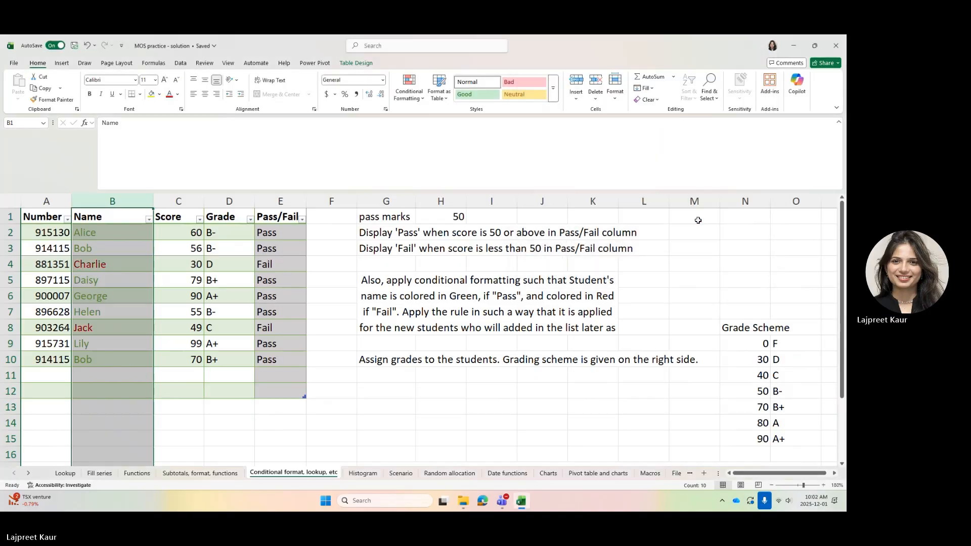
click(352, 401)
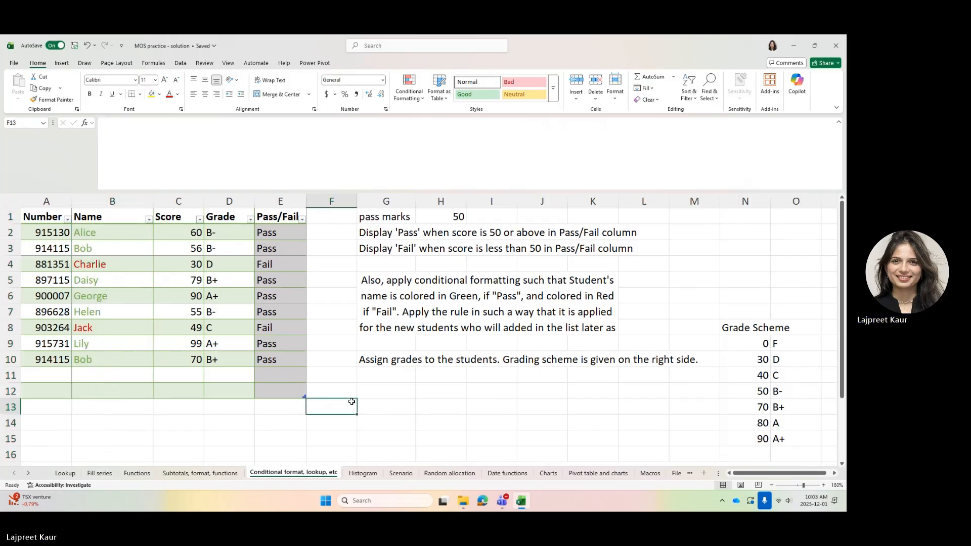
- Add a test student in row 11 with a sample number, the name ABC and a score of 25
click(386, 326)
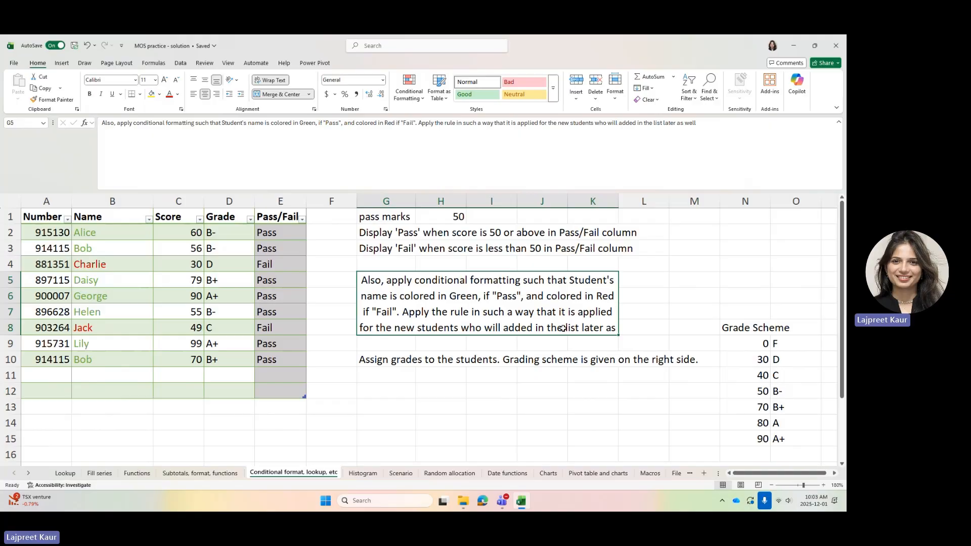
click(66, 370)
text(12303)
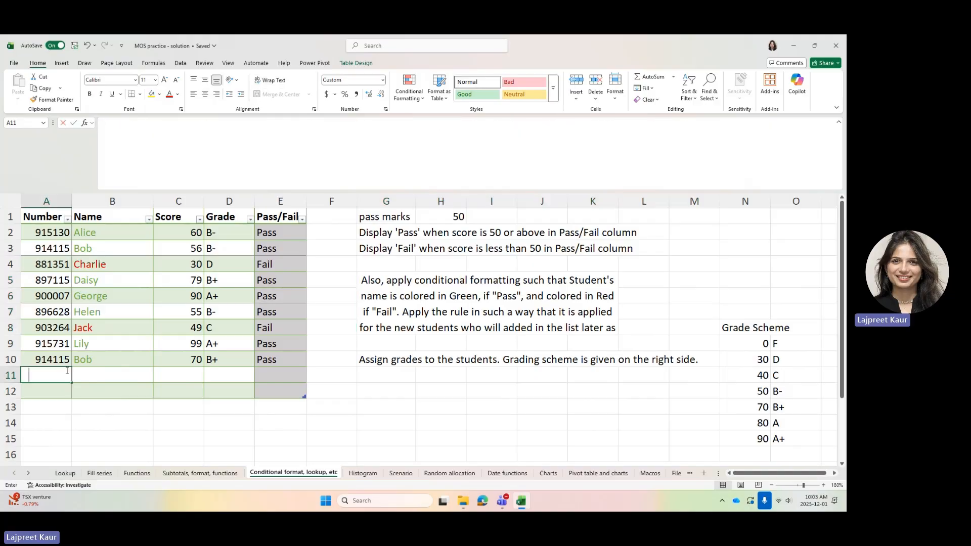
key(Return)
text(5)
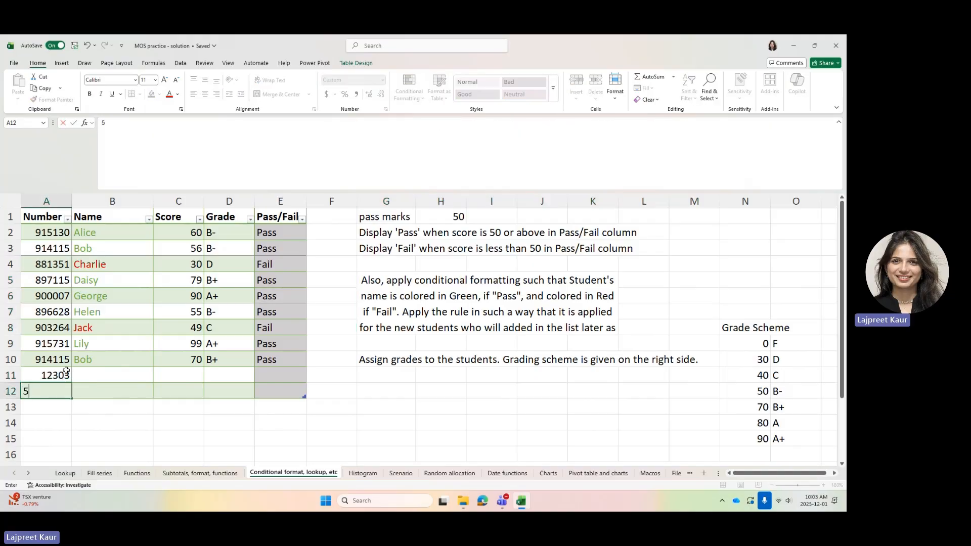
key(Escape)
key(Up)
key(Right)
text(A)
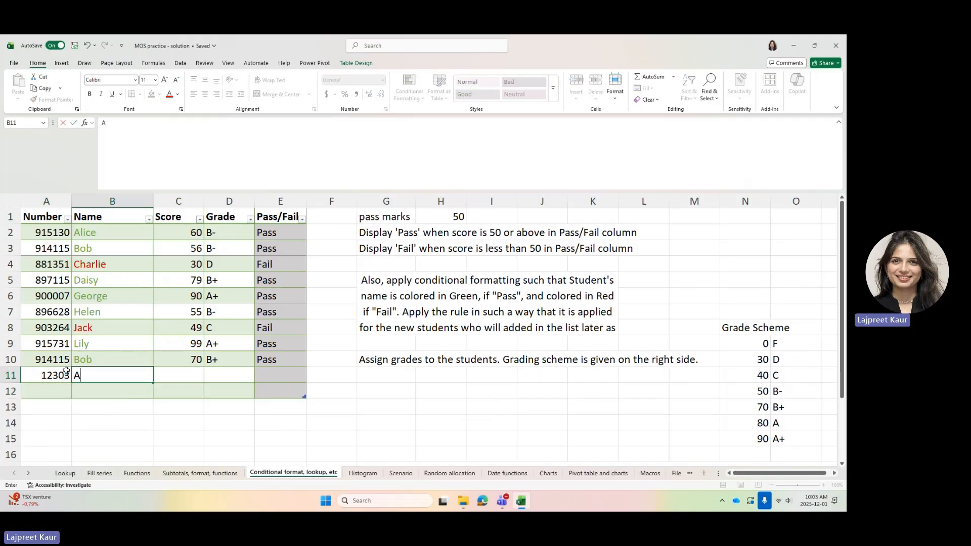
text(BC)
key(Tab)
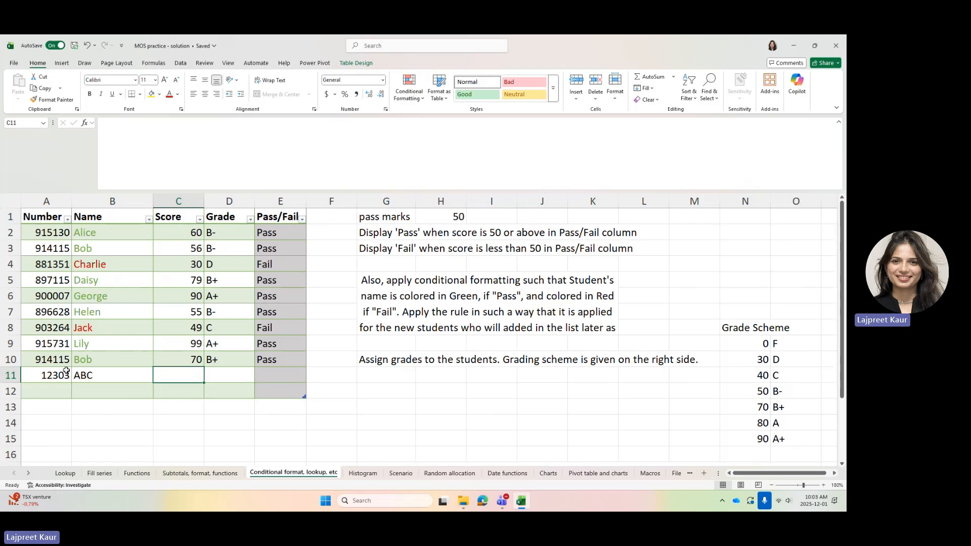
text(25)
key(Tab)
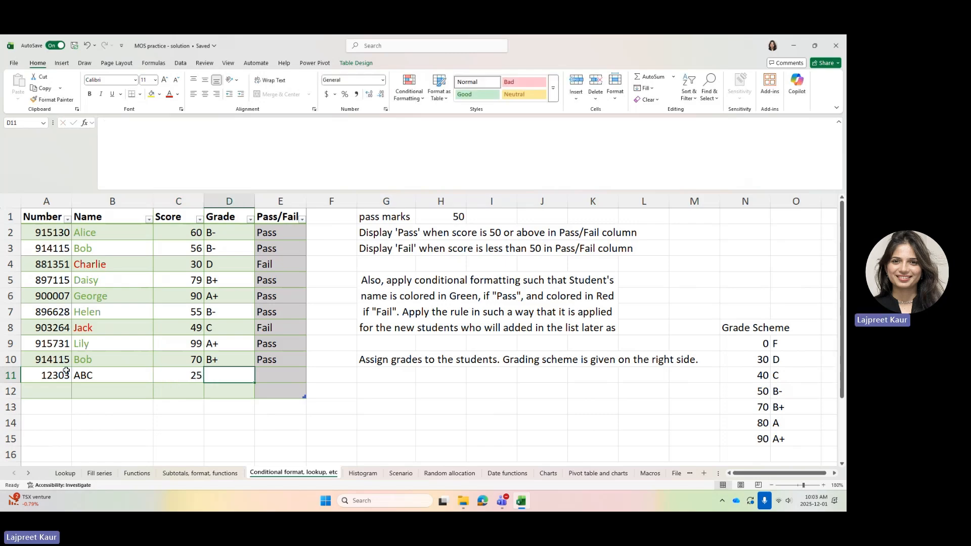
- Fill the Grade and Pass/Fail formulas from D10 and E10 down into row 11
click(228, 360)
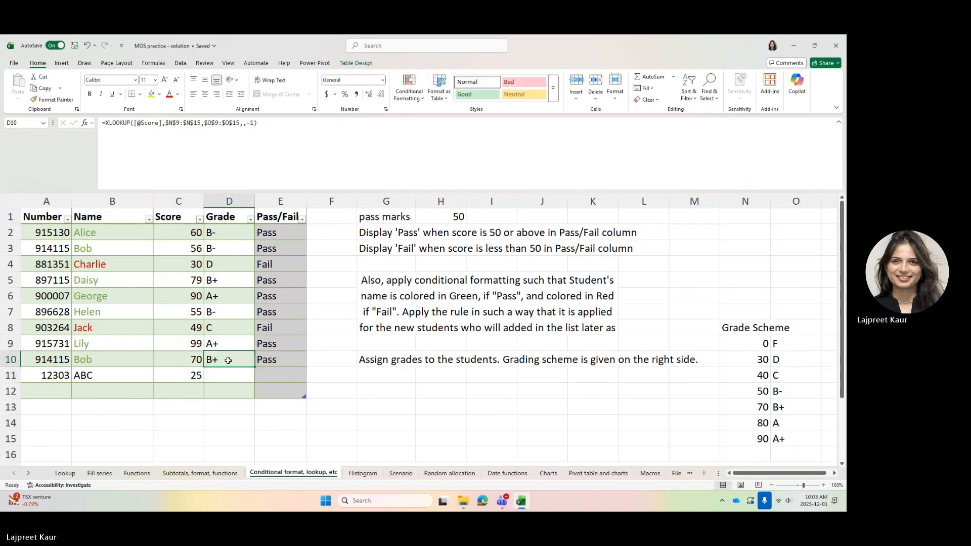
drag(254, 365, 306, 383)
click(291, 362)
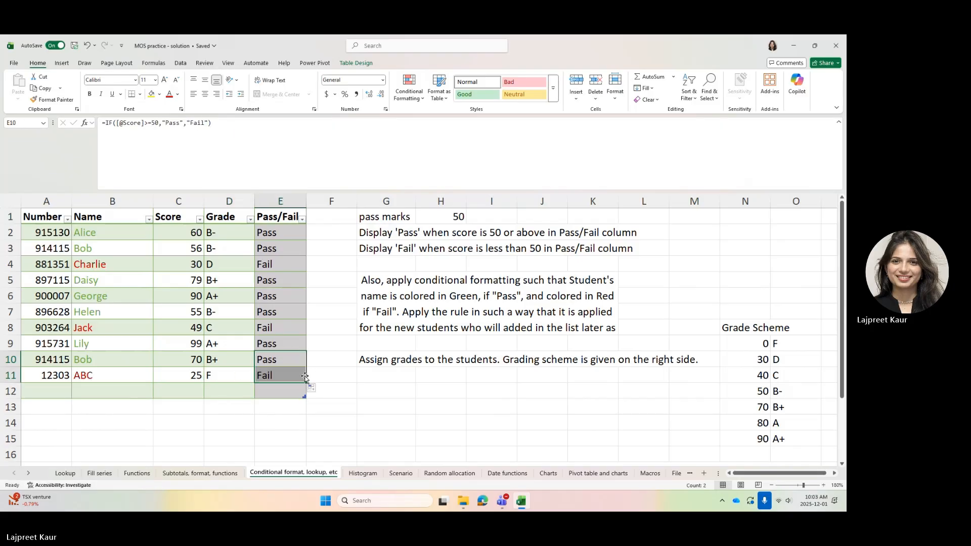
- Clear the test student's entries from row 11
click(10, 376)
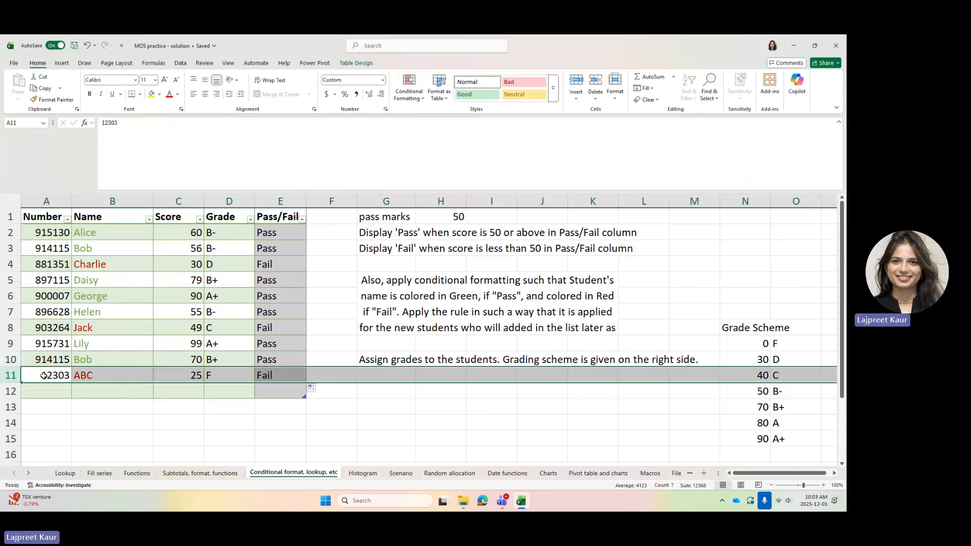
click(406, 433)
click(10, 375)
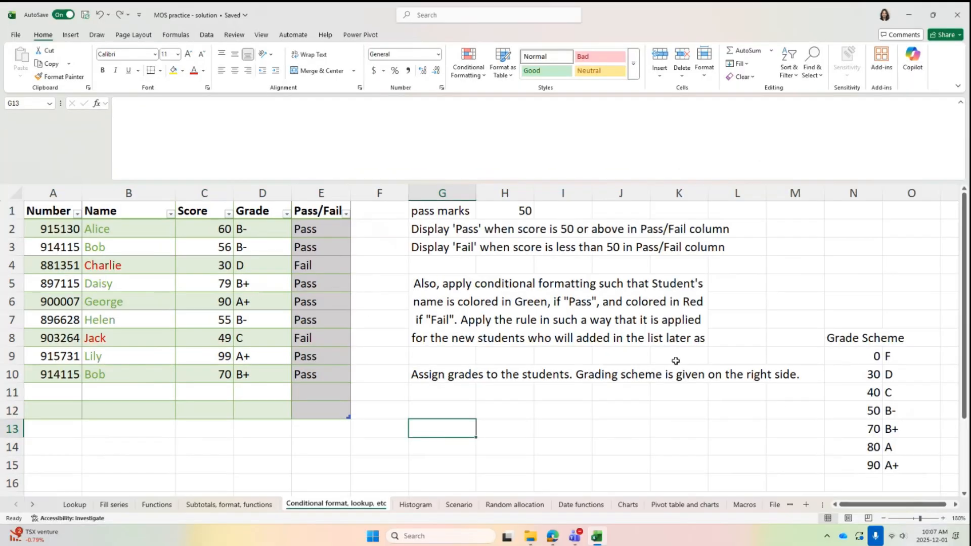
- Read the number format task in G17 and apply the custom number format "#""000"# to the entire Number column A
scroll(616, 338, down, 4)
click(441, 284)
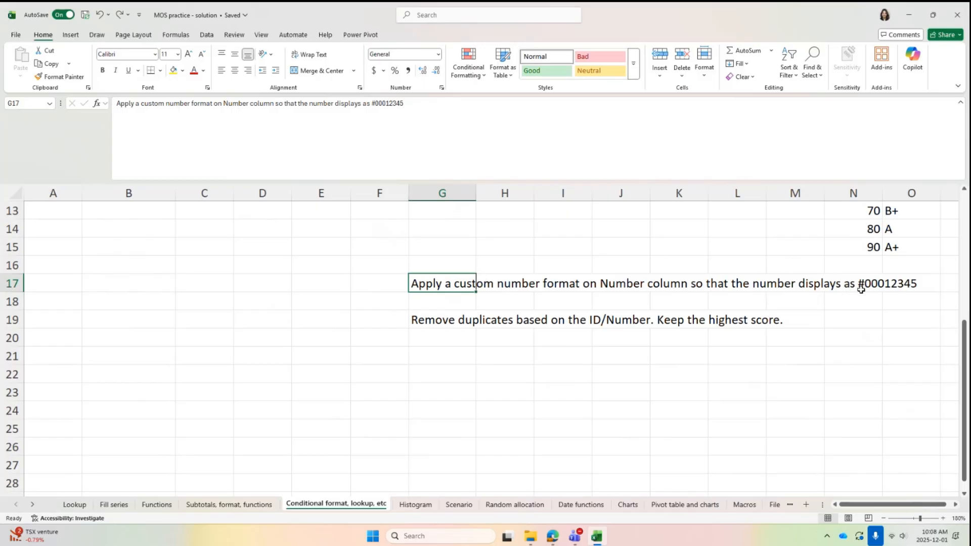
scroll(158, 216, up, 4)
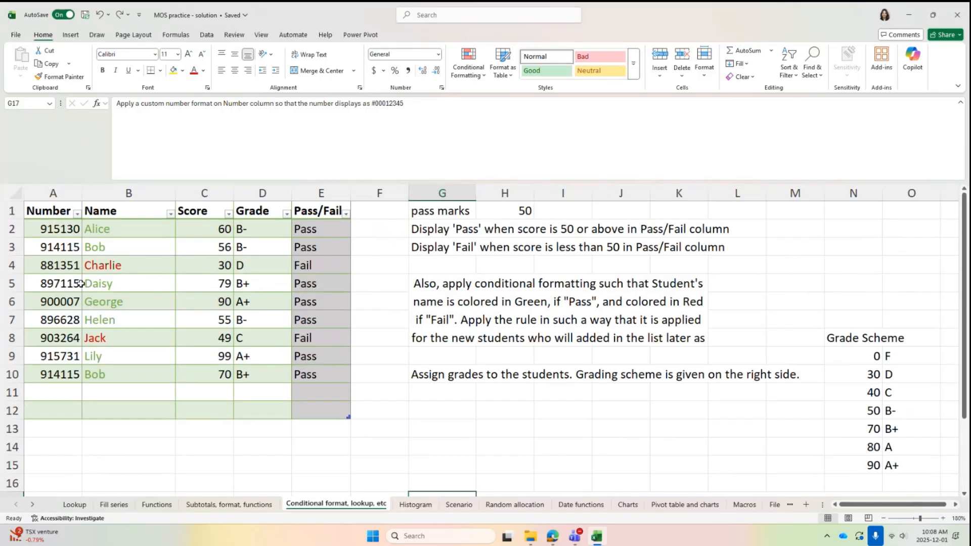
click(46, 228)
click(53, 196)
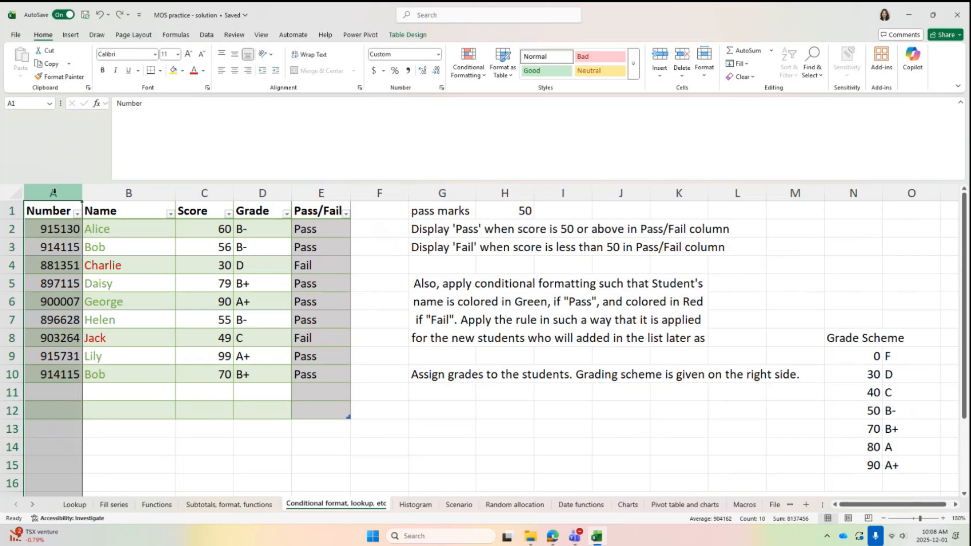
click(442, 88)
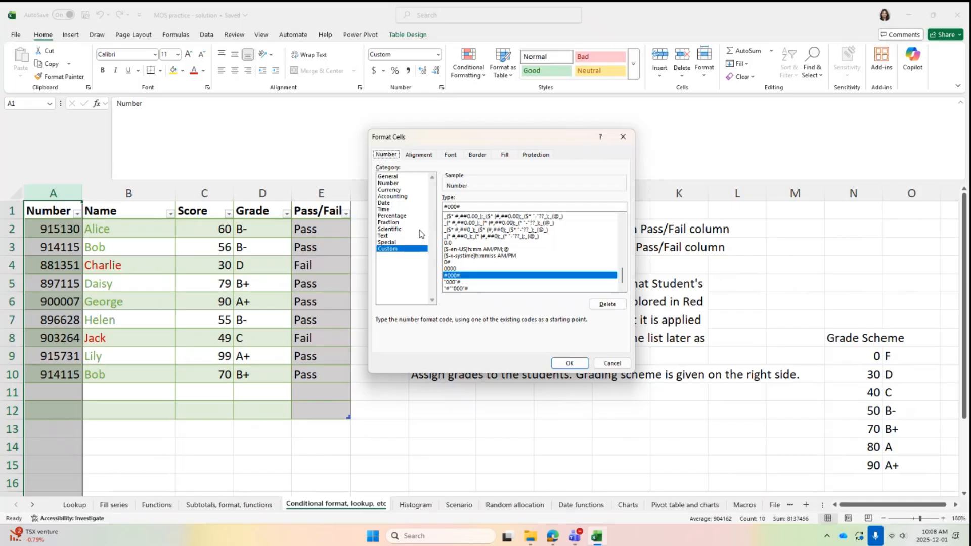
drag(481, 208, 440, 205)
text(")
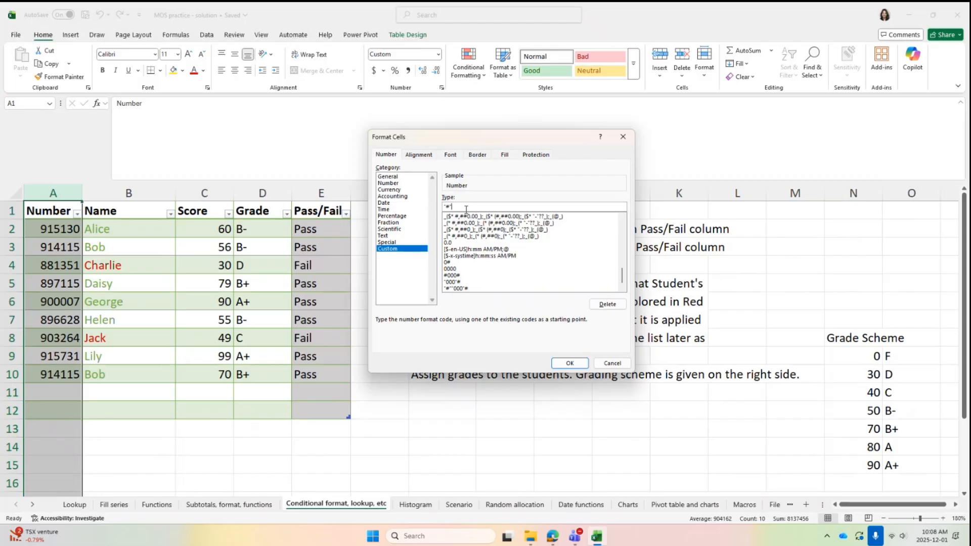
text(#""000"#)
click(570, 364)
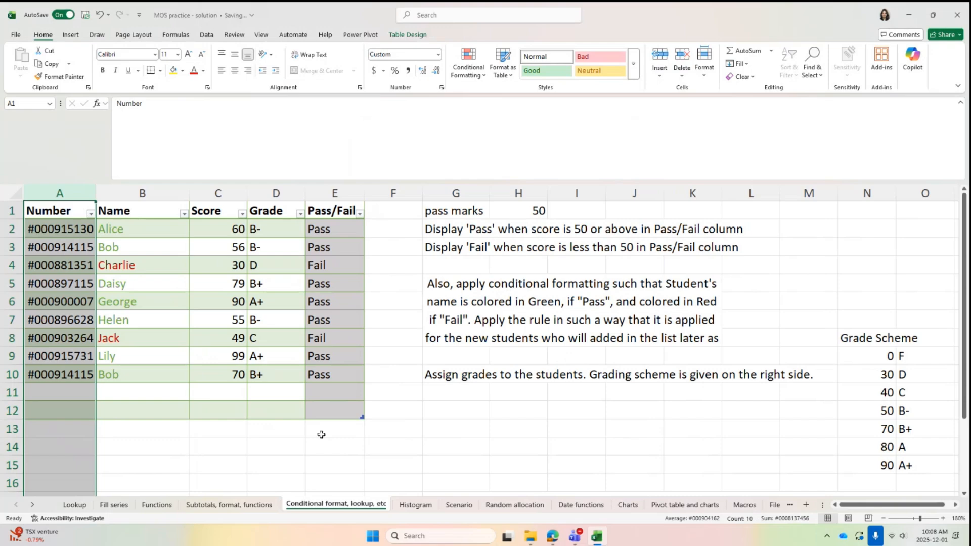
- Simplify the custom number format of the Number column A to "#000"#
key(ctrl+1)
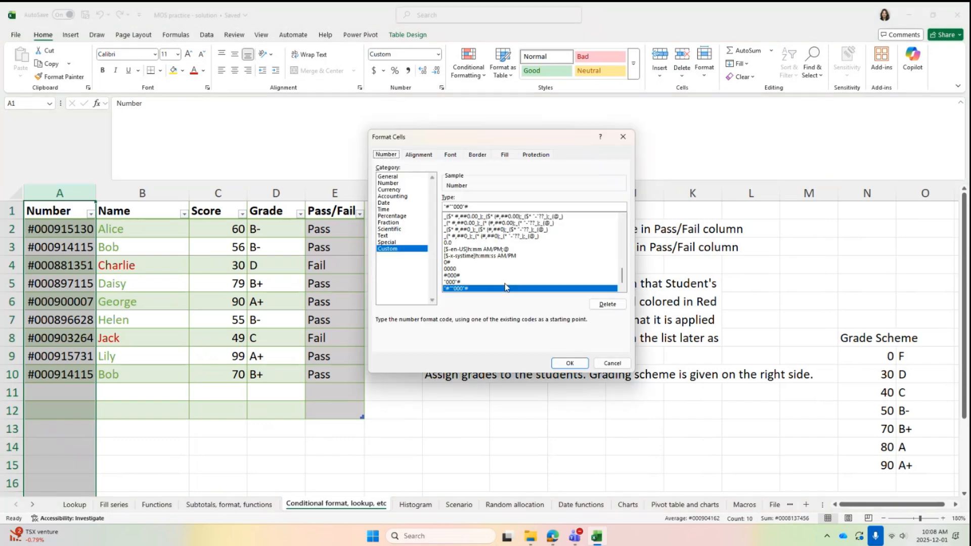
click(450, 208)
key(Delete)
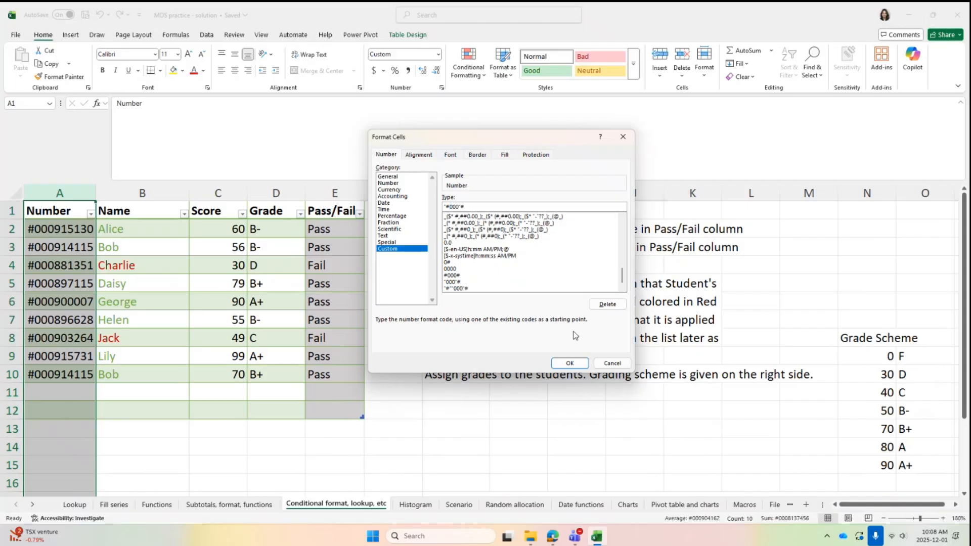
click(570, 362)
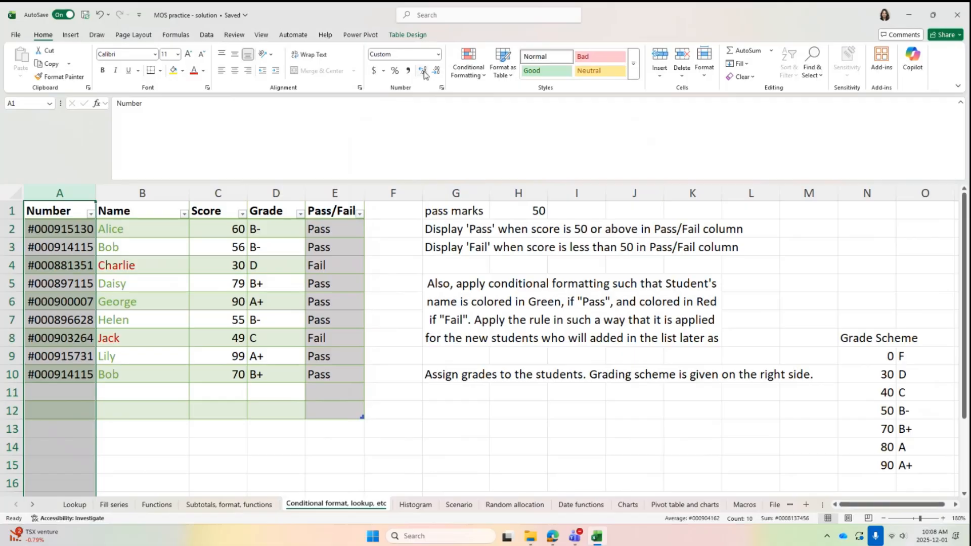
- Review the custom format code applied to column A and the formatted numbers in A2:A10
click(441, 88)
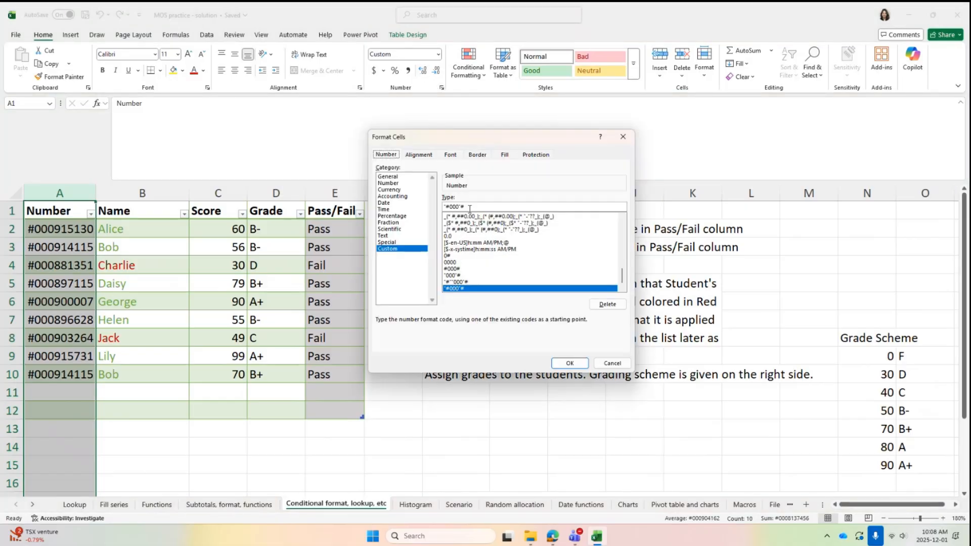
drag(471, 207, 443, 208)
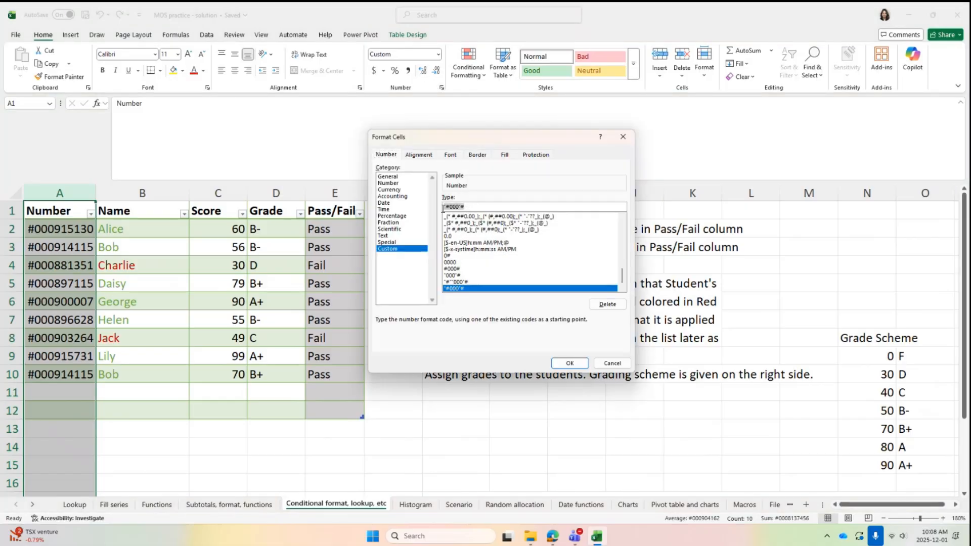
click(470, 208)
double_click(472, 205)
click(570, 363)
drag(56, 230, 54, 369)
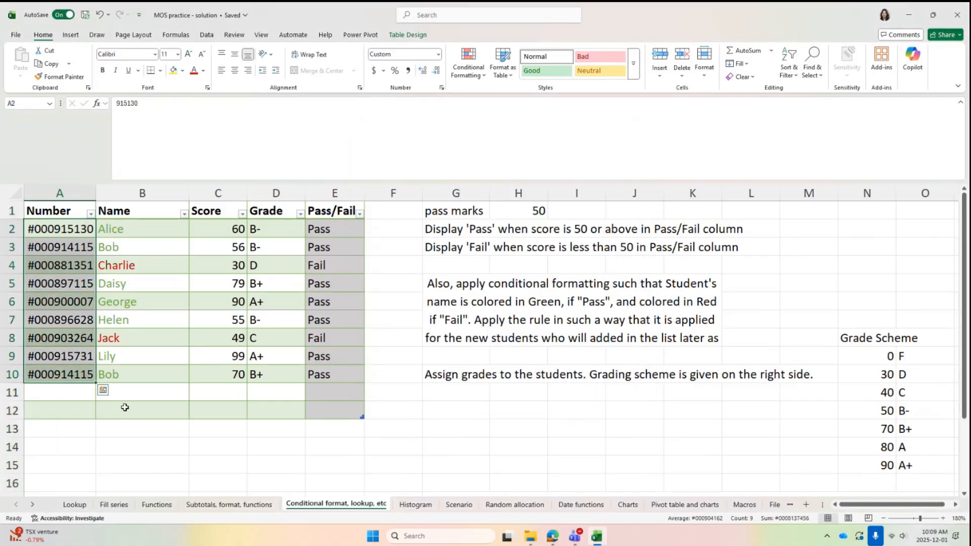
- Test the custom number format with the value 21356 in A11 and clear the cell again
click(70, 392)
text(21356)
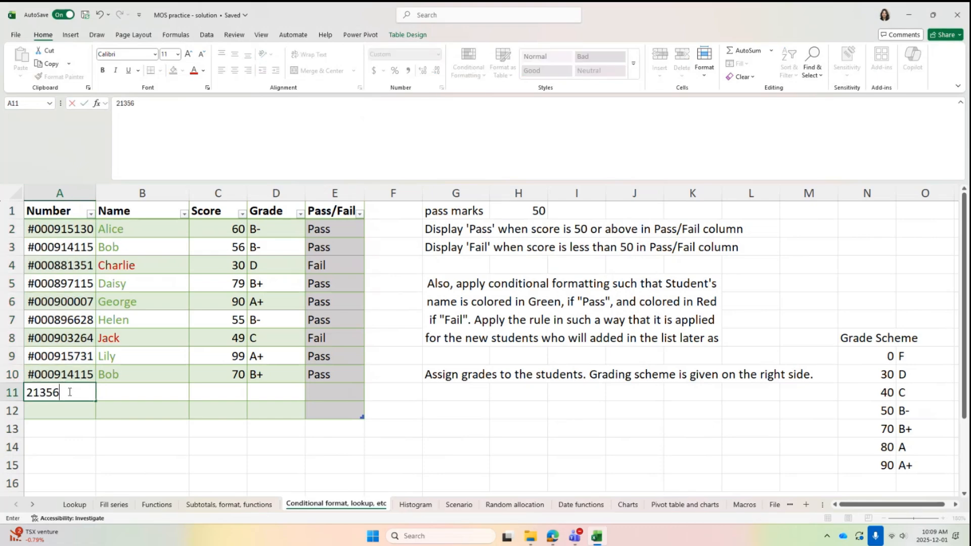
key(Return)
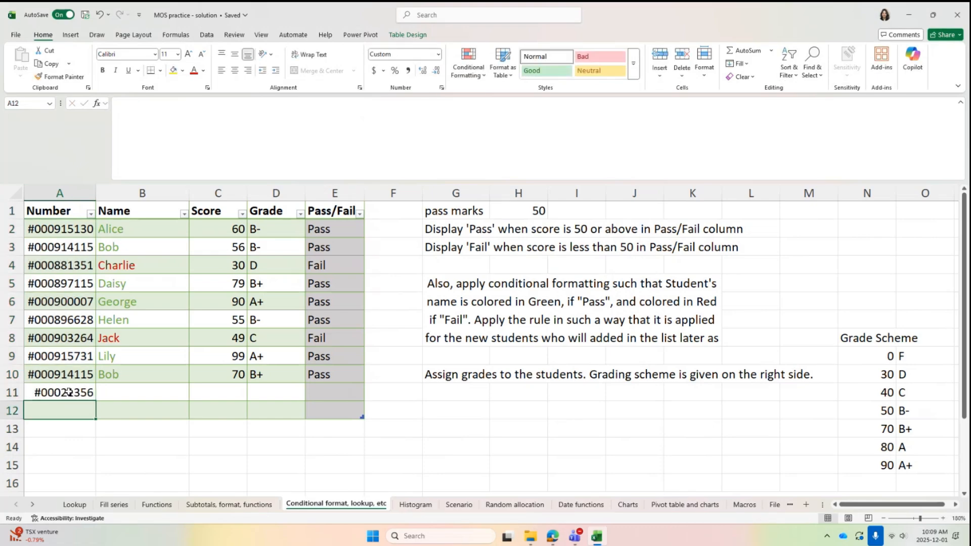
click(70, 392)
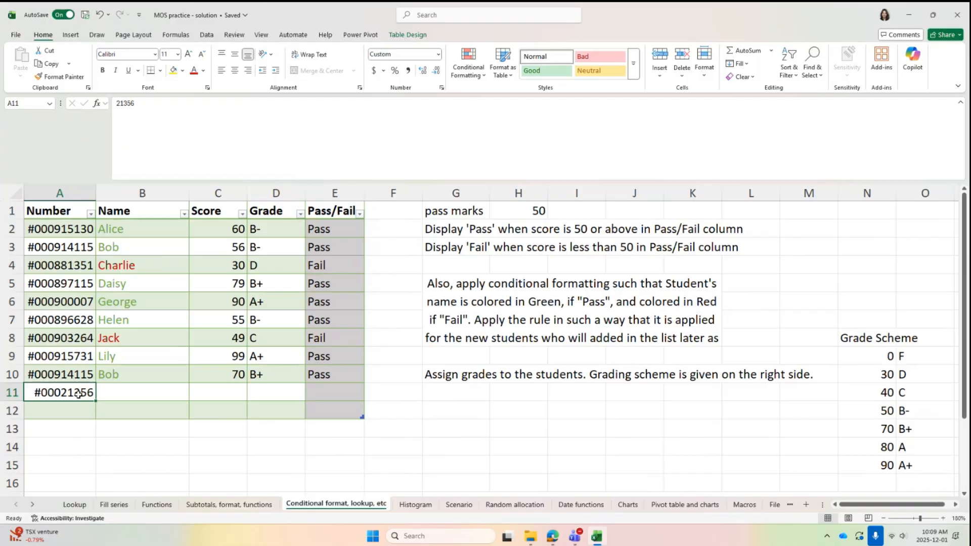
key(Delete)
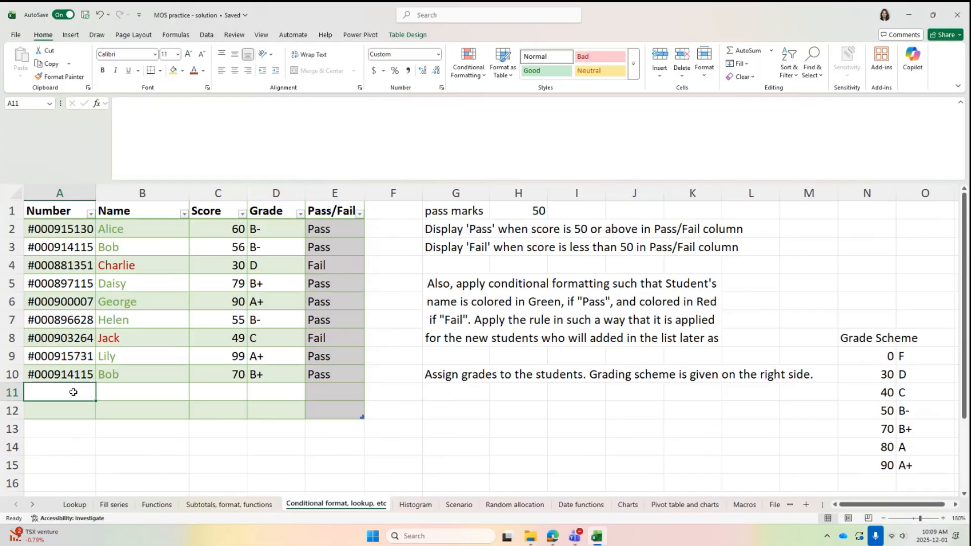
- Read the task in G19 about removing duplicates by ID/Number and keeping the highest score
click(715, 302)
scroll(714, 302, down, 5)
scroll(698, 349, up, 1)
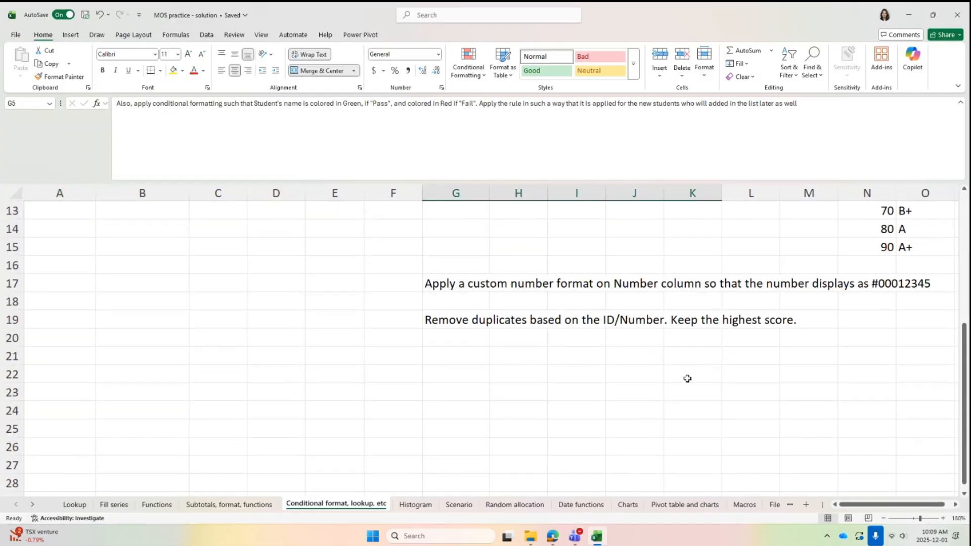
click(449, 322)
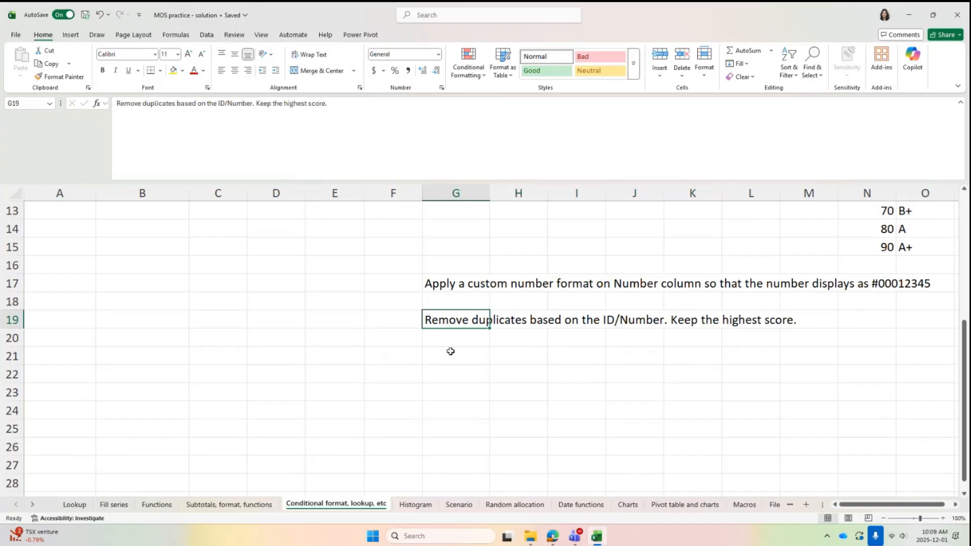
scroll(332, 358, up, 3)
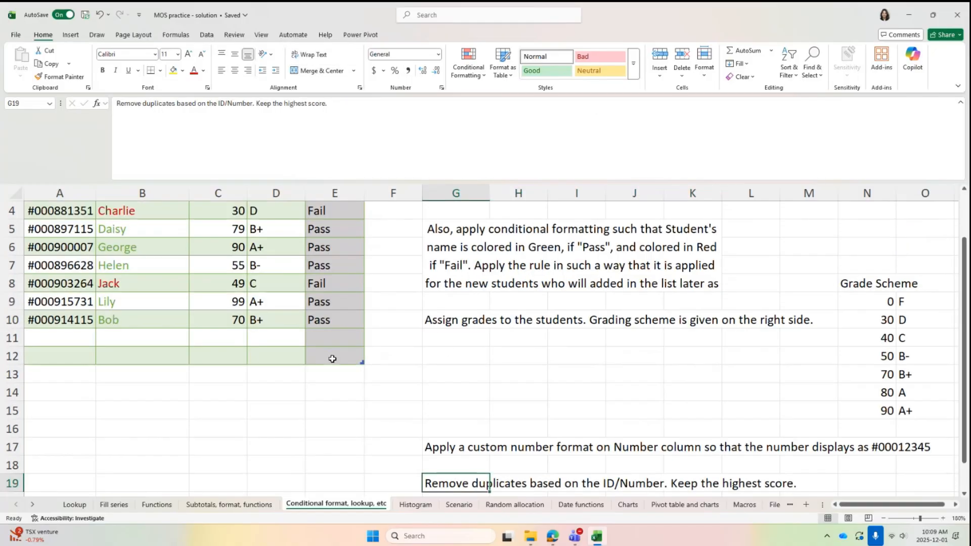
scroll(332, 359, up, 1)
scroll(379, 353, down, 5)
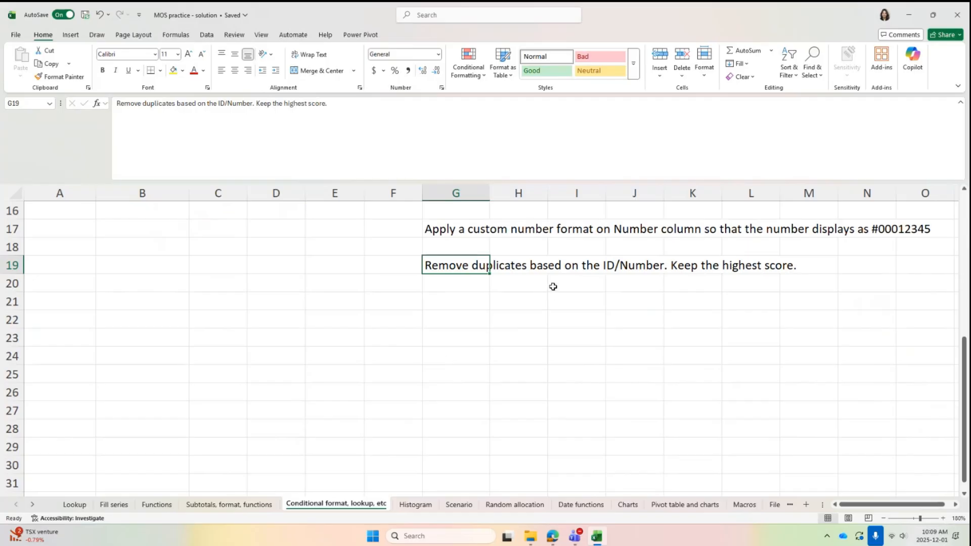
scroll(440, 395, up, 2)
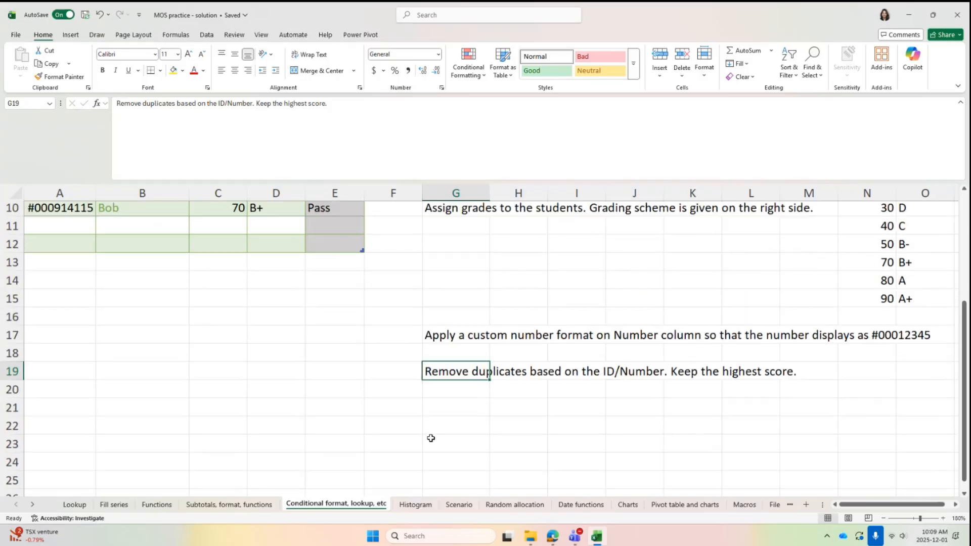
scroll(431, 438, up, 3)
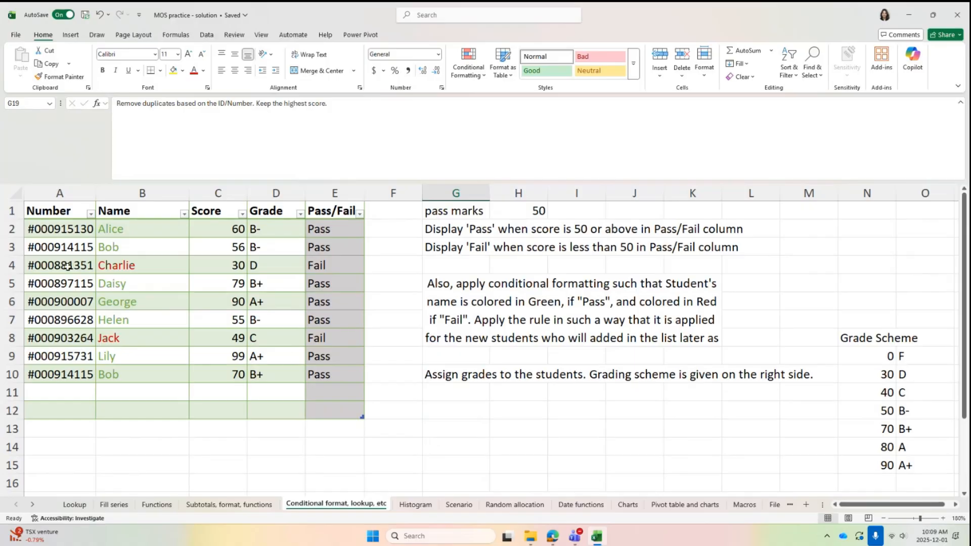
- Compare the numbers and scores of the duplicate student entries in rows 3 and 10
click(12, 247)
click(12, 374)
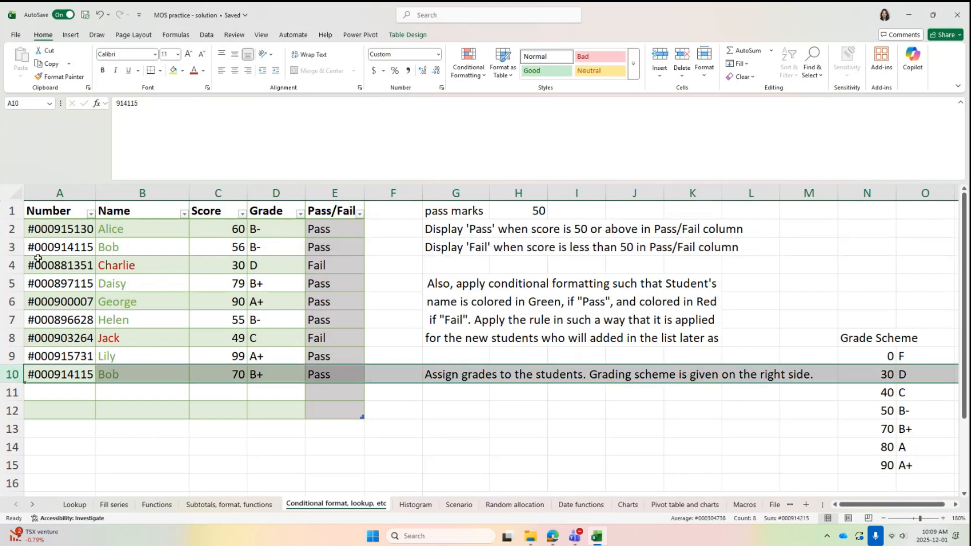
click(12, 247)
click(215, 246)
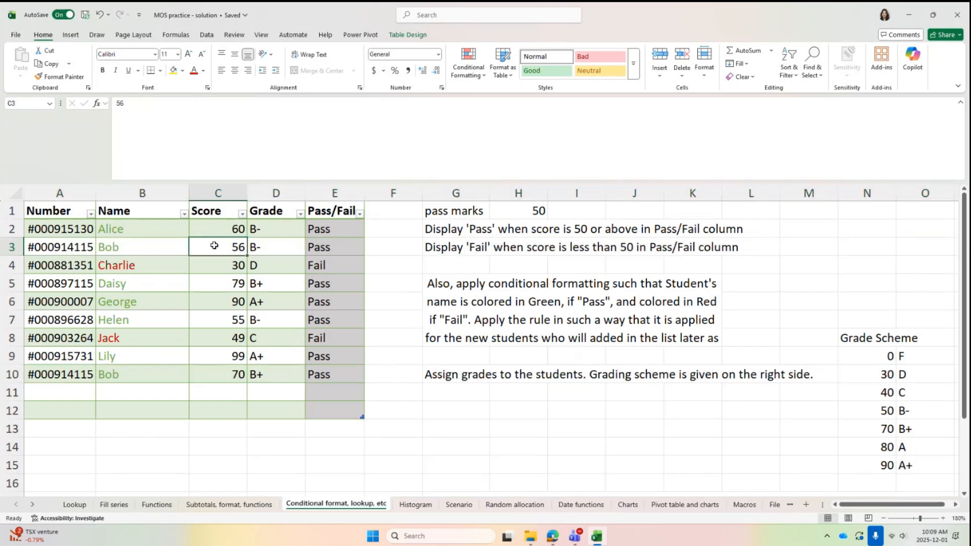
click(12, 375)
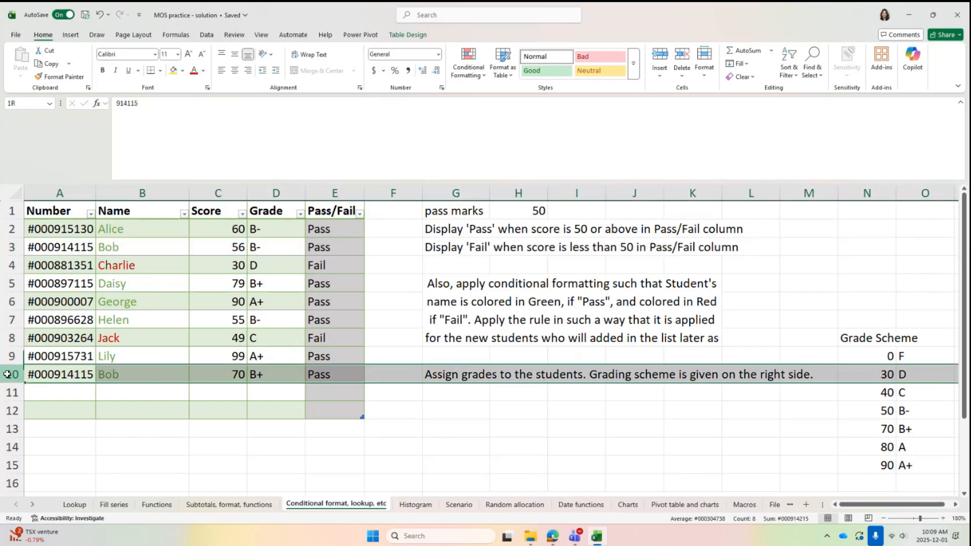
click(196, 369)
click(225, 301)
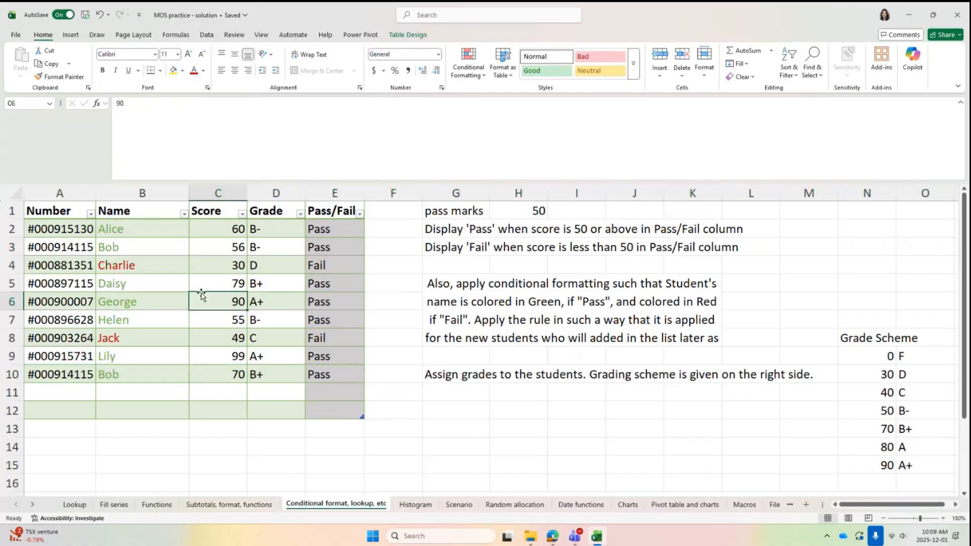
- Try to remove the table's duplicates based only on the Number column, excluding Name, Score, Grade and Pass/Fail
click(405, 35)
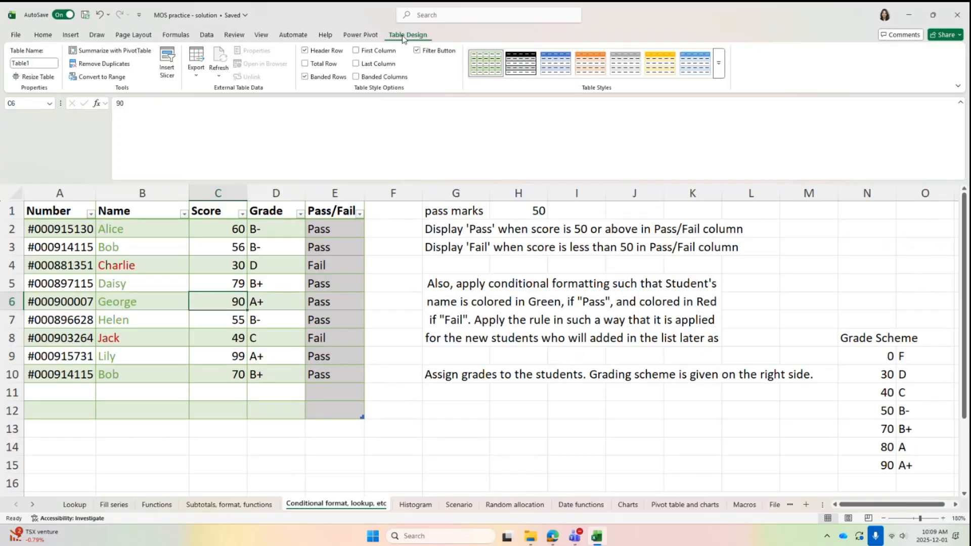
click(206, 34)
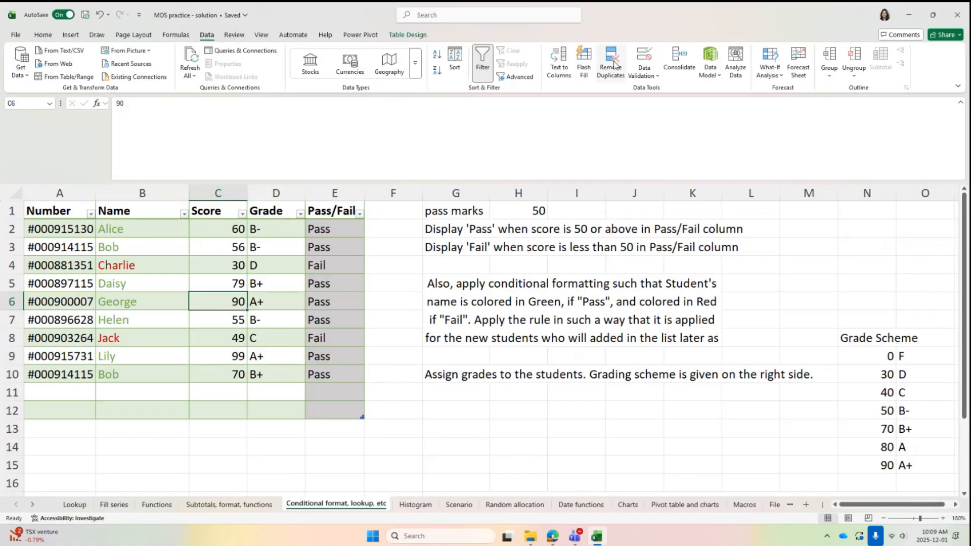
click(614, 65)
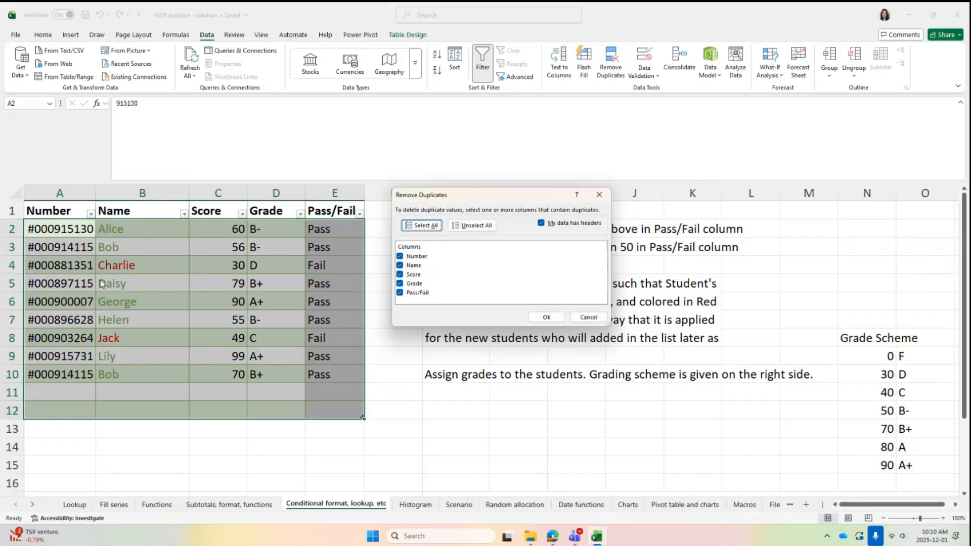
click(400, 265)
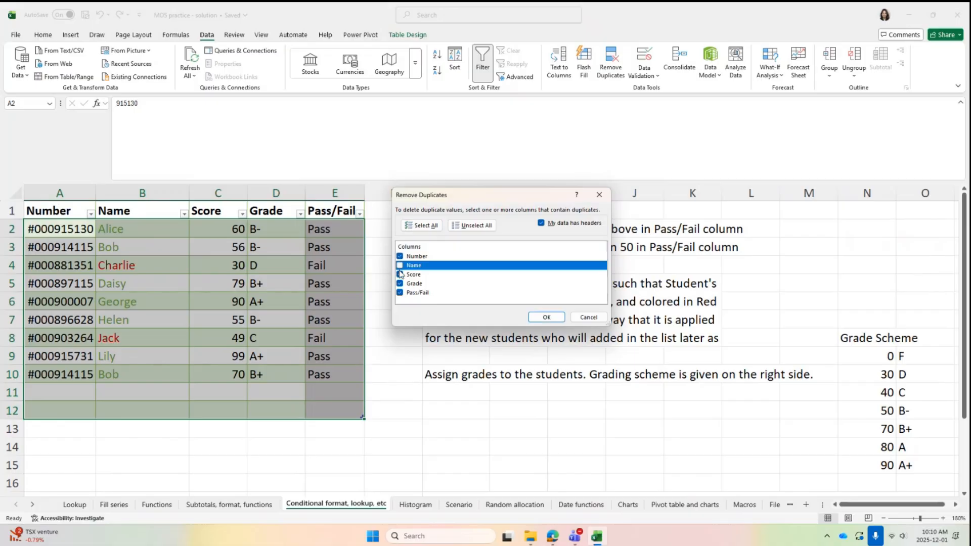
click(399, 275)
click(400, 283)
click(399, 292)
click(547, 320)
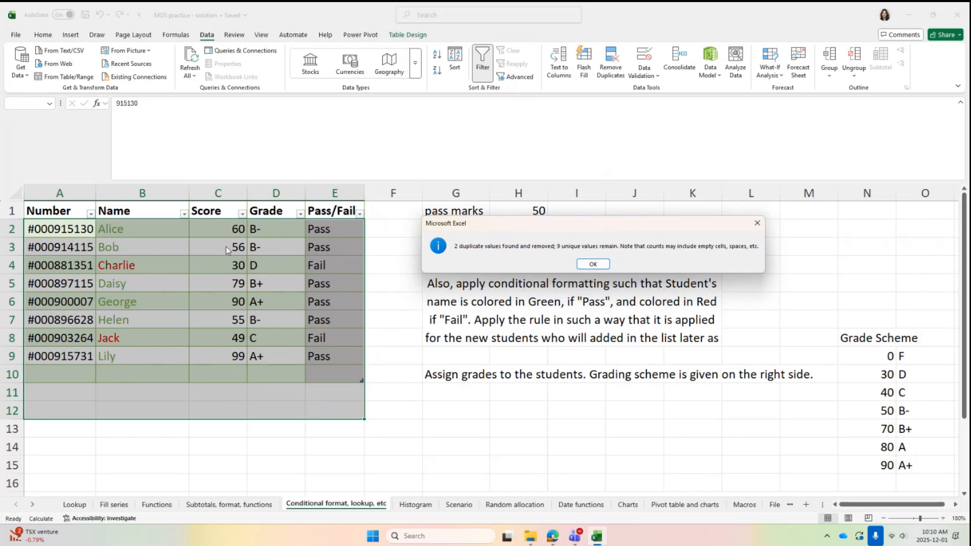
click(593, 266)
- Reread the highest-score requirement in G19 and undo the duplicate removal
scroll(733, 396, down, 1)
scroll(733, 396, down, 2)
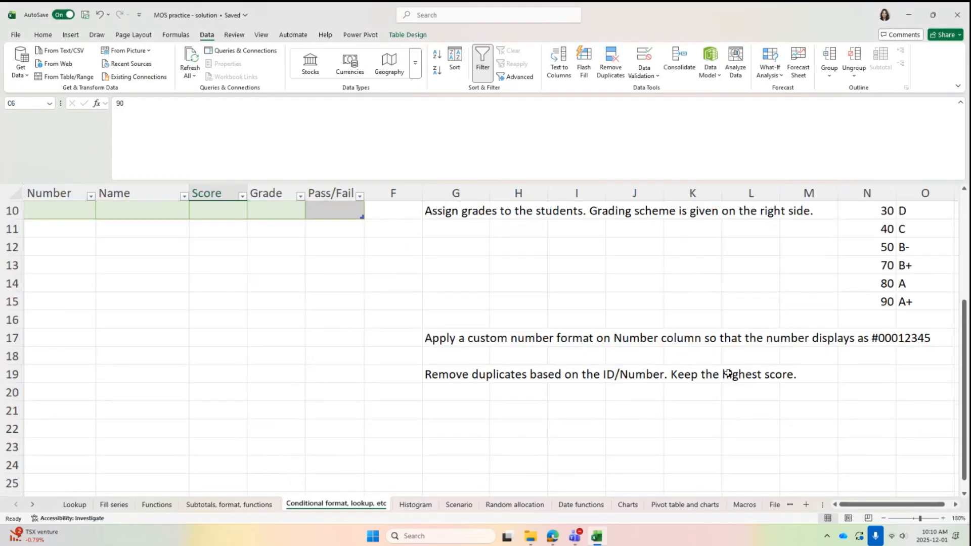
click(465, 372)
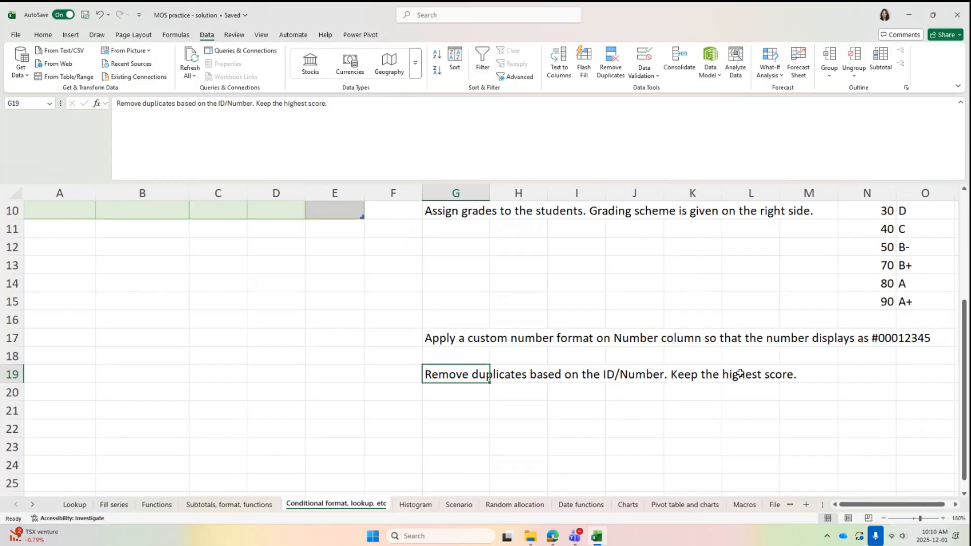
scroll(578, 379, up, 3)
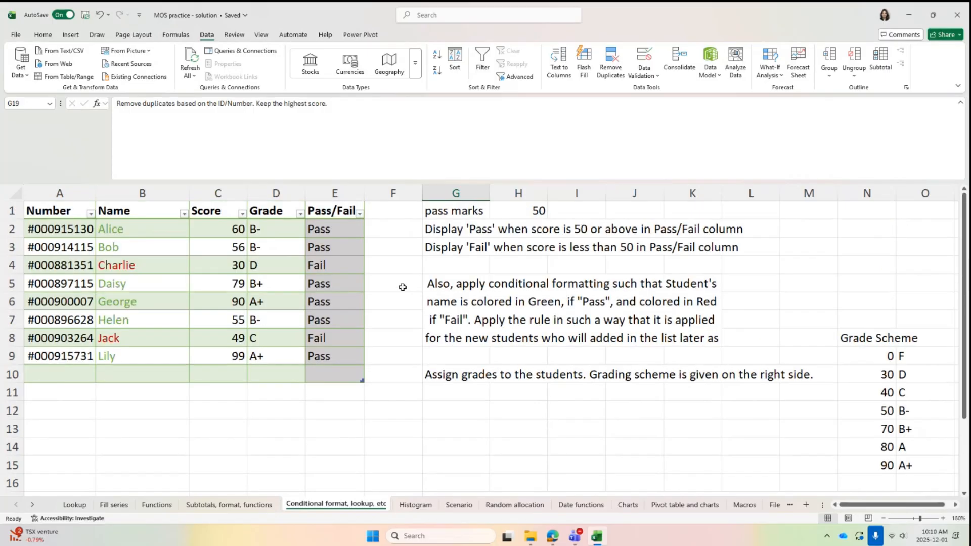
key(ctrl+z)
- Examine the score of the duplicate entry in row 10 against the order of scores above it
click(229, 360)
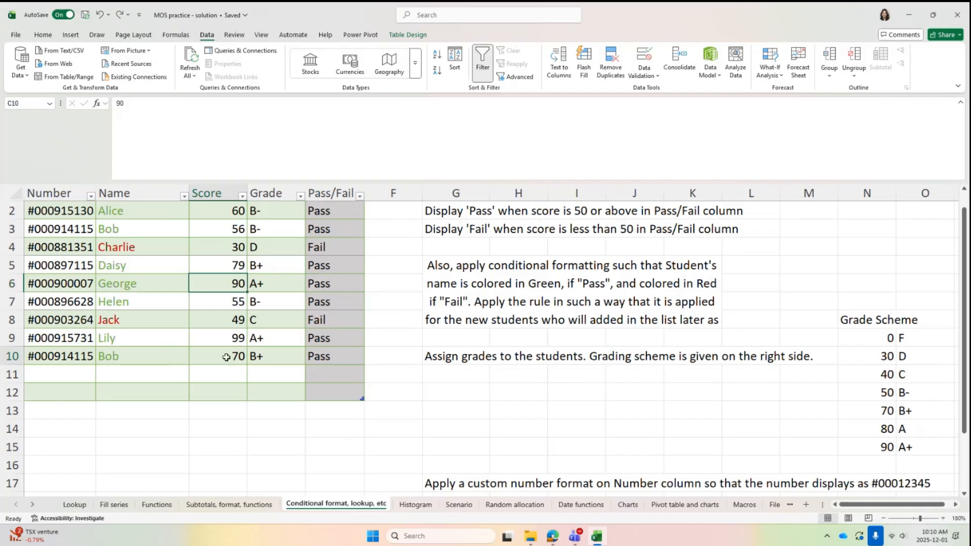
drag(117, 355, 243, 353)
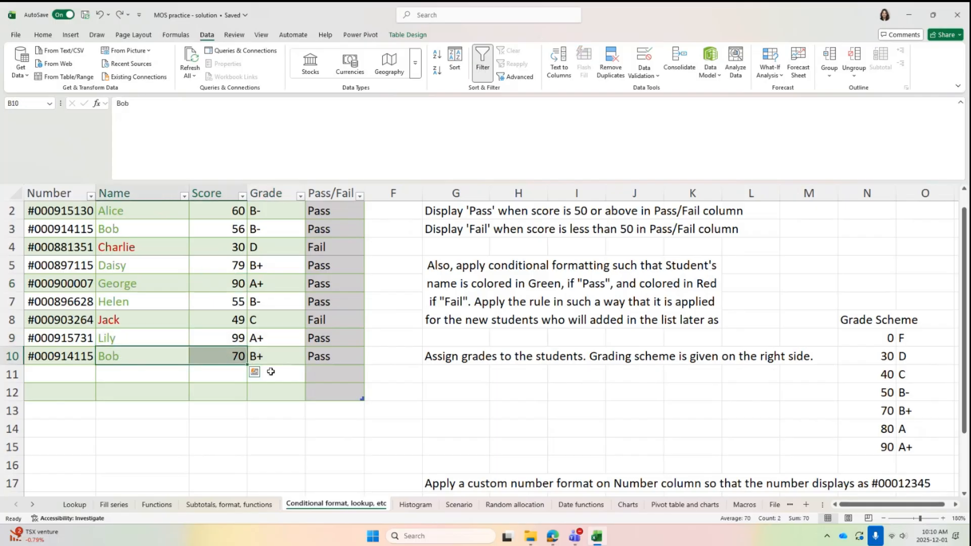
scroll(319, 397, up, 1)
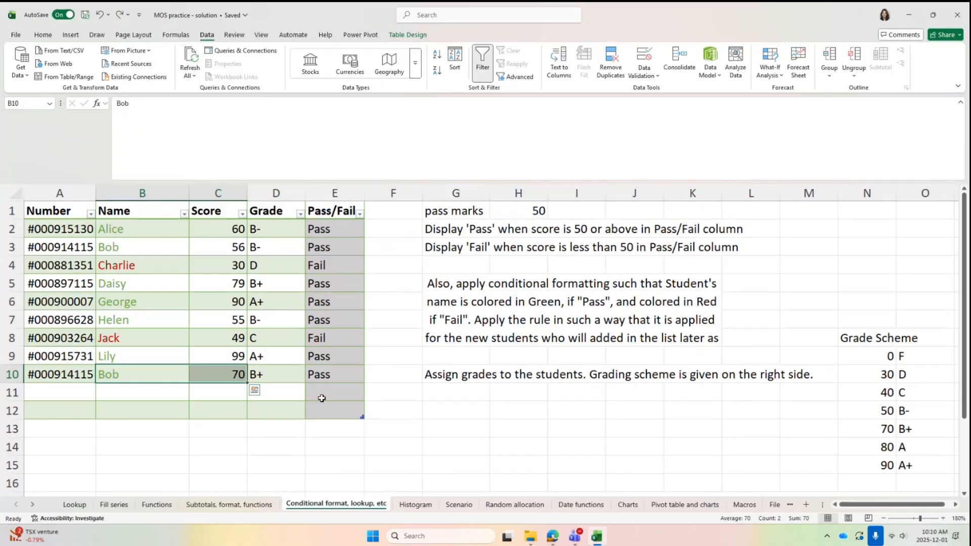
drag(230, 234, 202, 358)
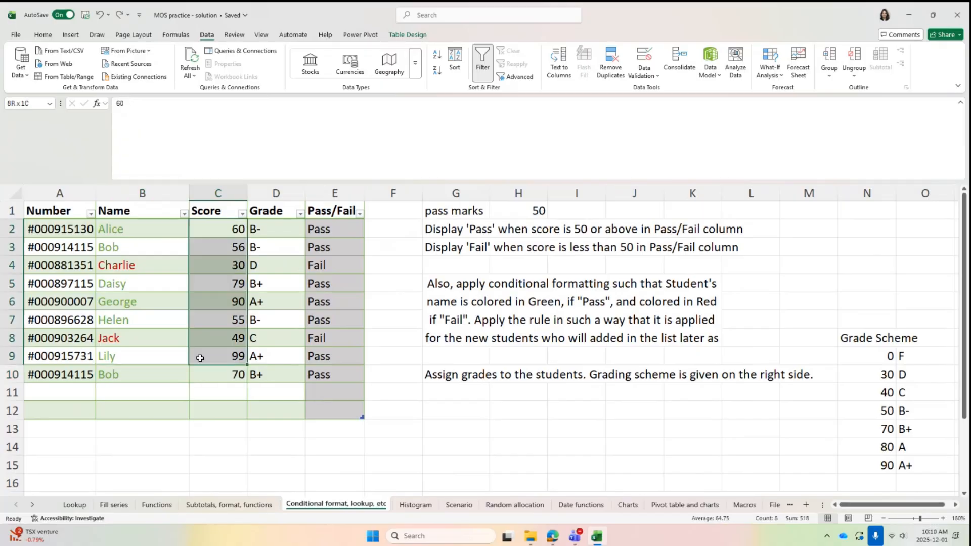
click(4, 374)
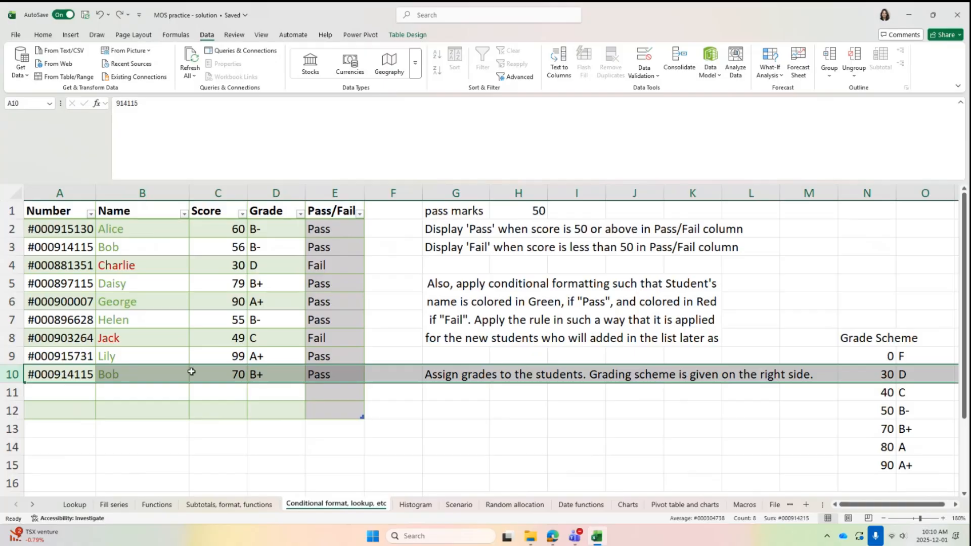
click(214, 368)
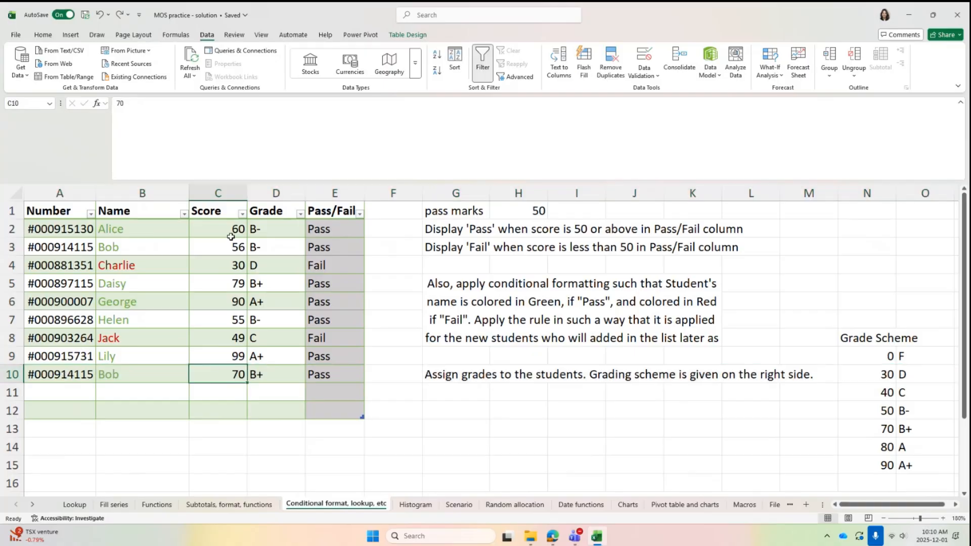
- Sort the student table by Score from largest to smallest and compare the duplicate entries in rows 5 and 7
click(242, 214)
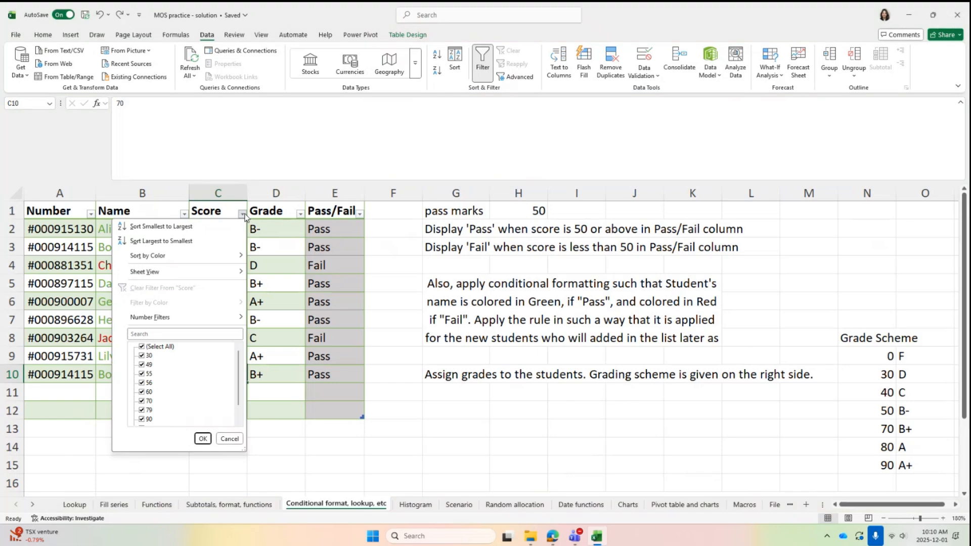
click(194, 242)
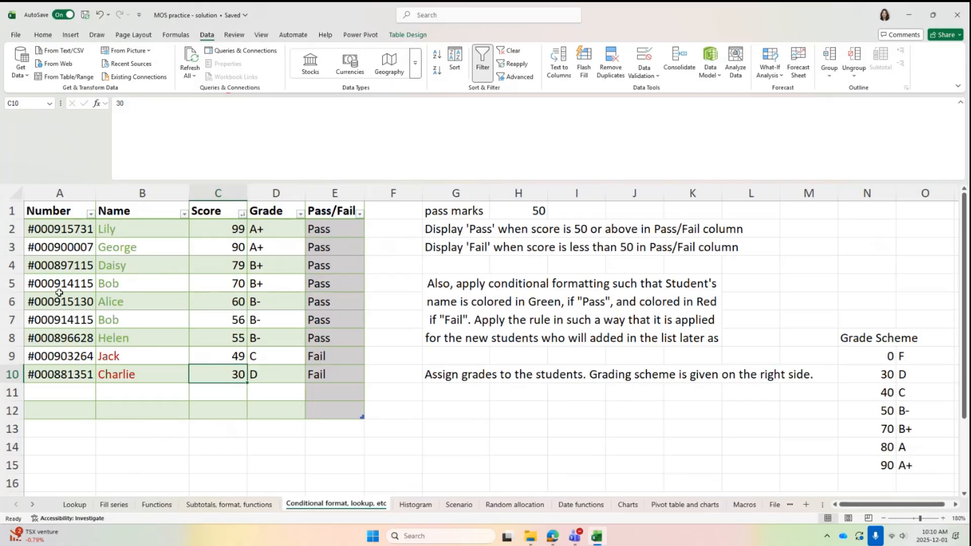
click(6, 284)
drag(213, 280, 103, 281)
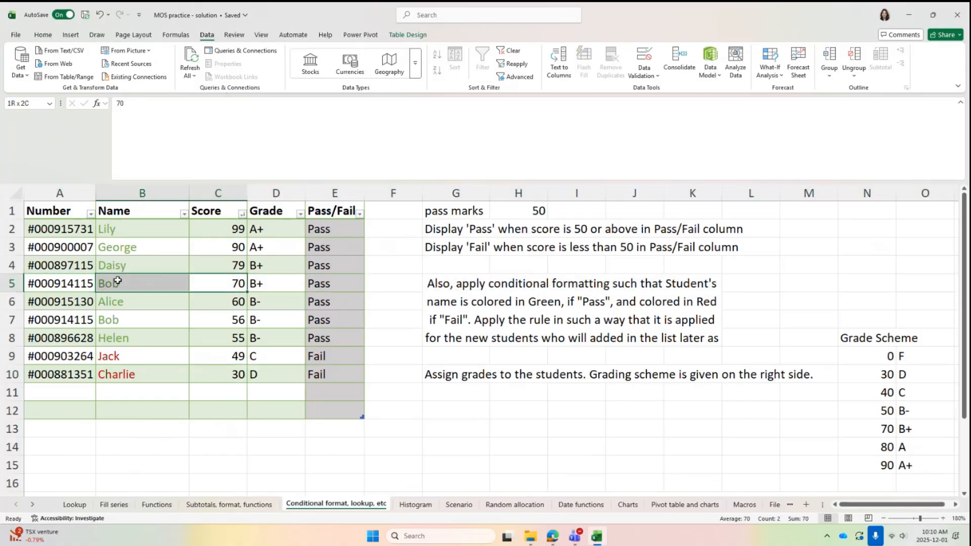
click(23, 323)
click(218, 321)
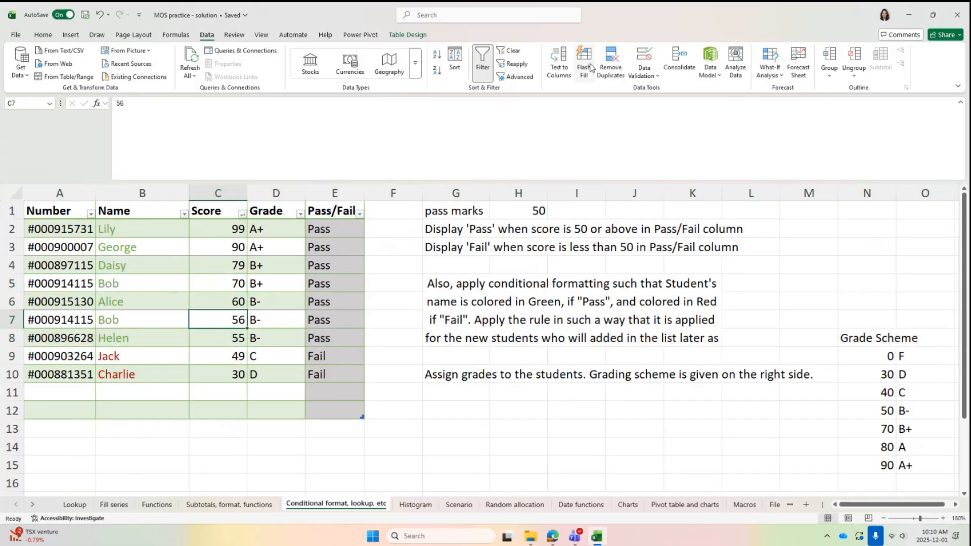
- Remove the table's duplicates based only on the Number column and check the kept entry in row 5 against the G19 instruction
click(624, 69)
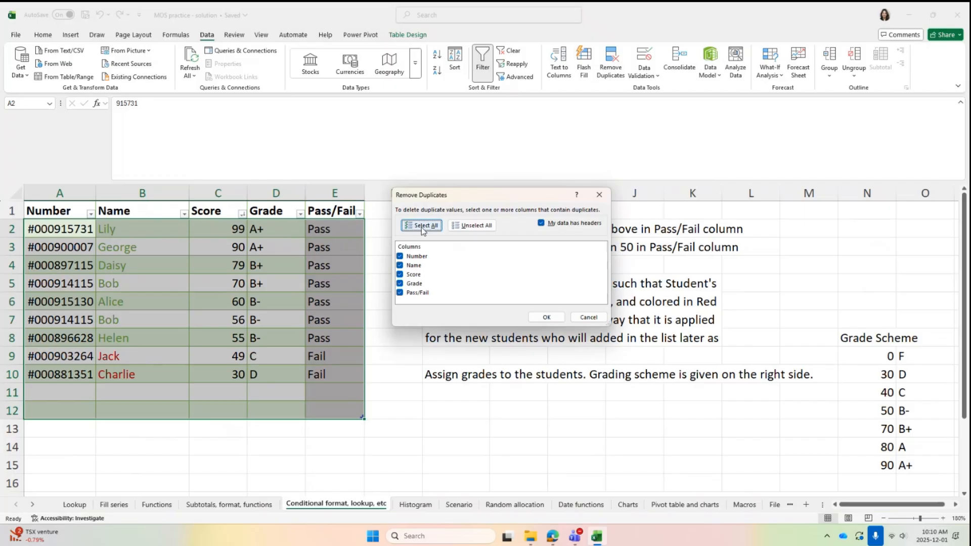
click(460, 226)
click(401, 256)
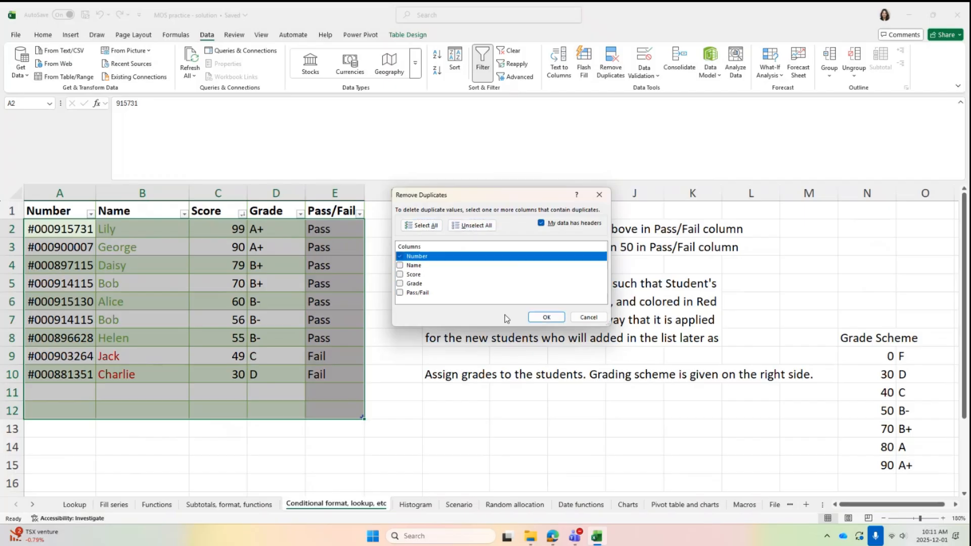
click(543, 318)
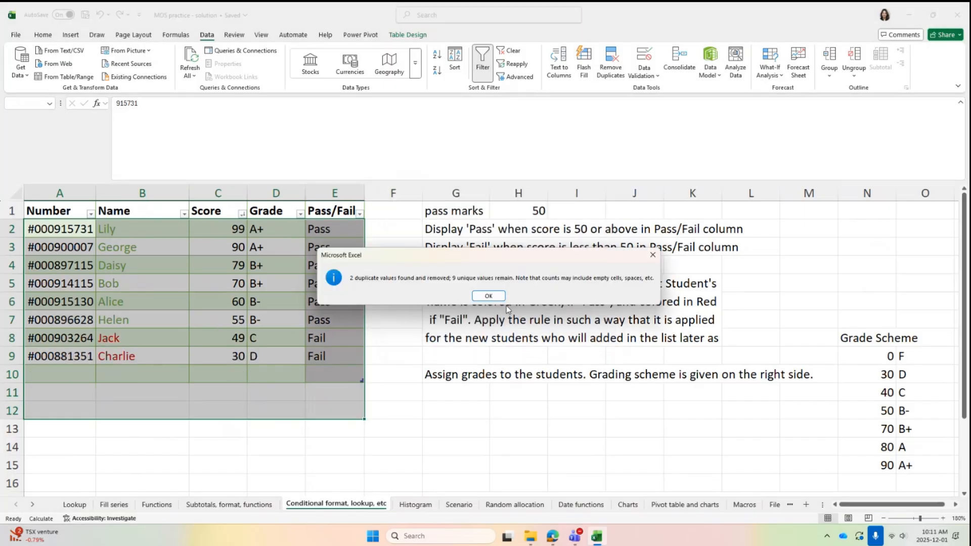
click(500, 297)
drag(76, 284, 284, 290)
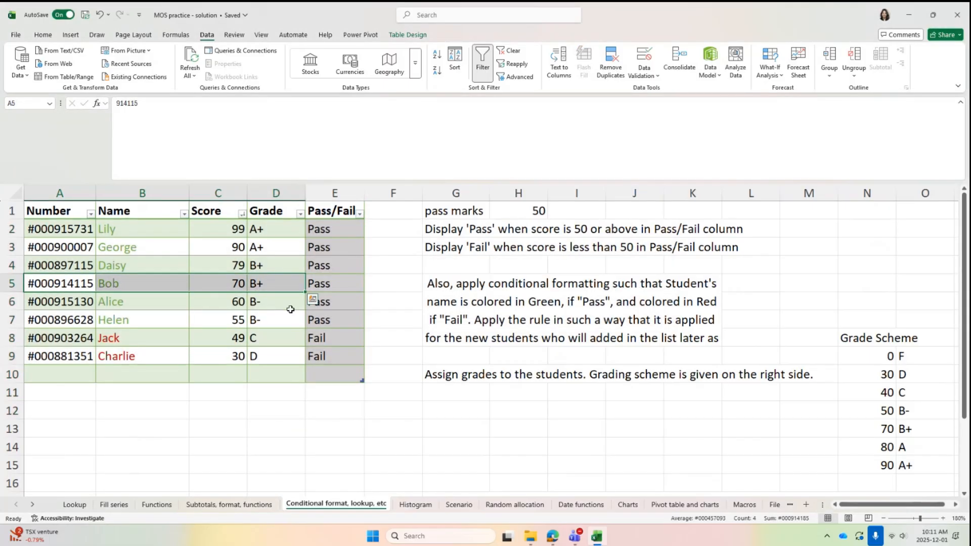
click(510, 428)
scroll(548, 377, down, 4)
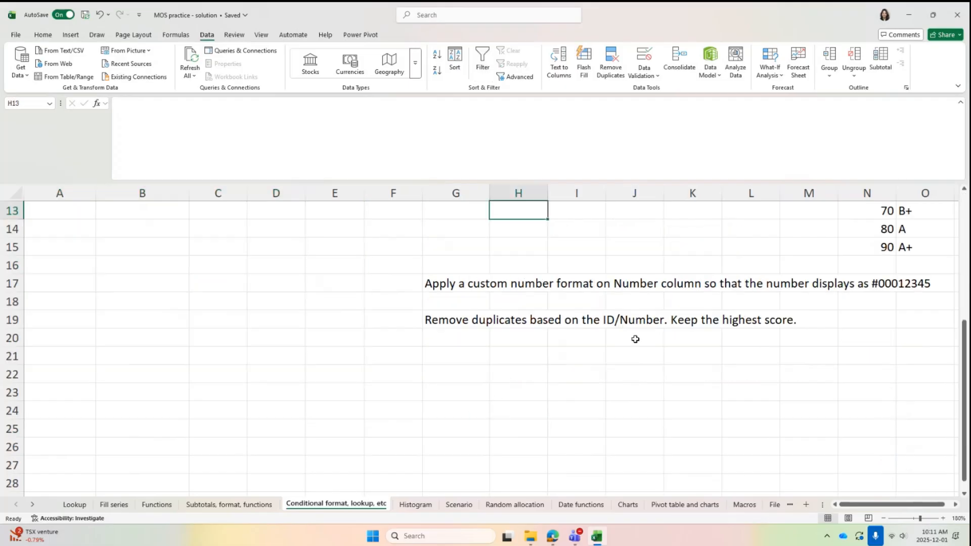
scroll(399, 404, up, 4)
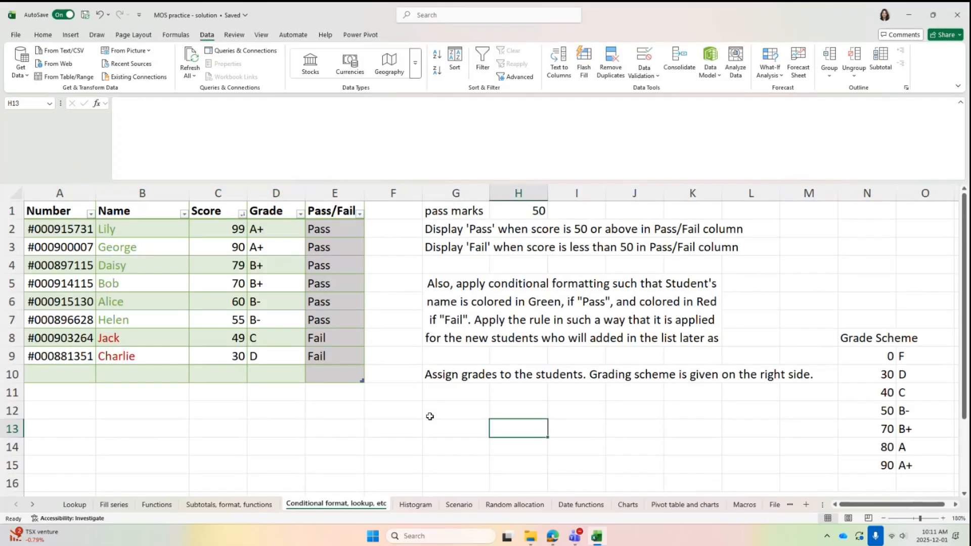
- Switch to the Histogram sheet and select the first absence values in C3:C24
click(415, 504)
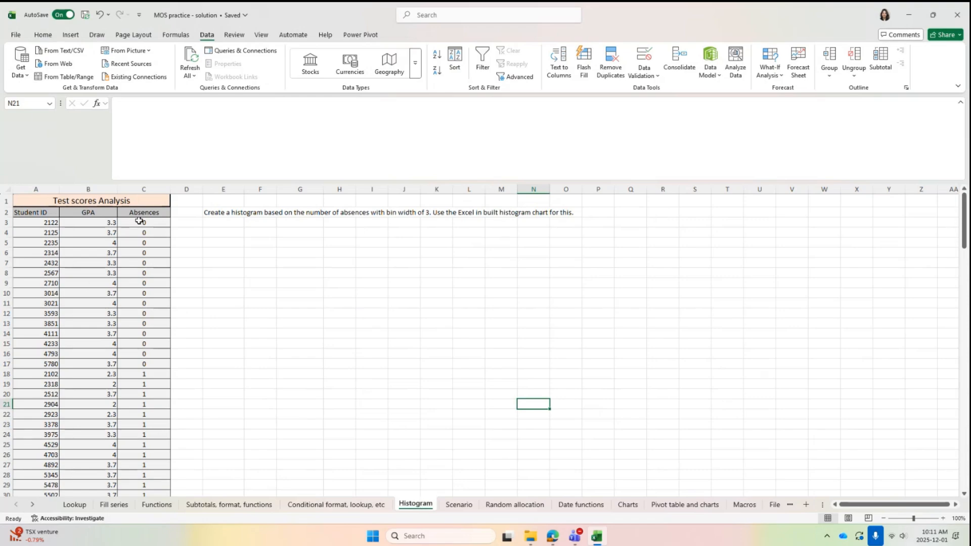
drag(147, 222, 150, 436)
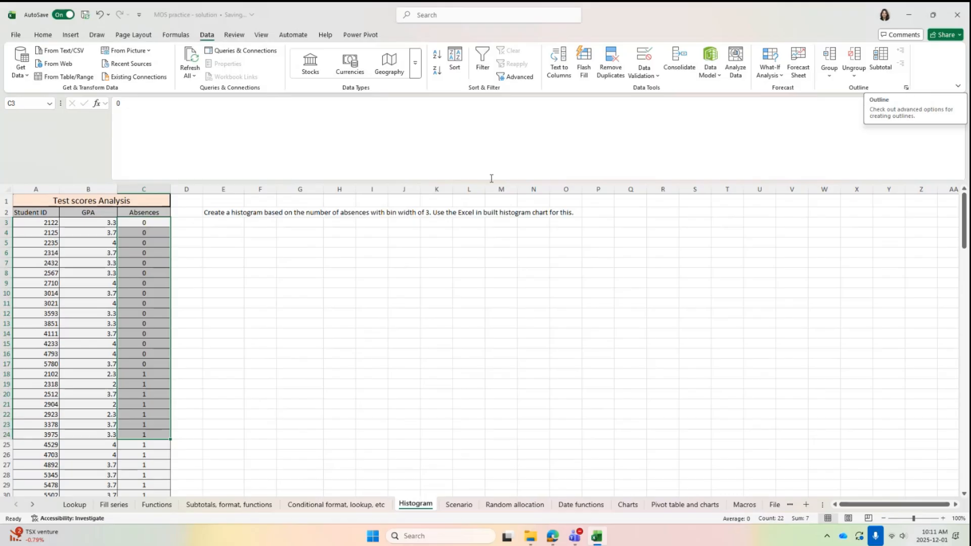
click(16, 37)
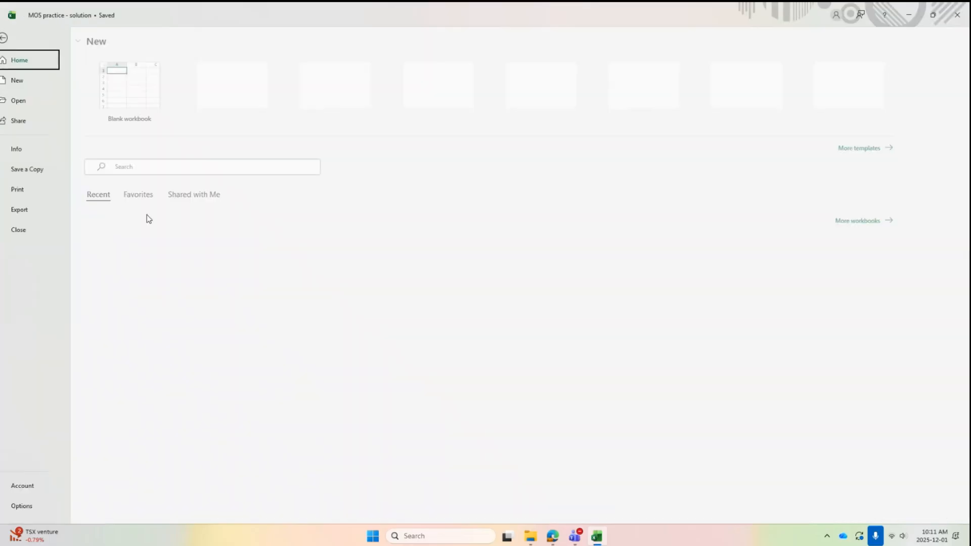
click(23, 505)
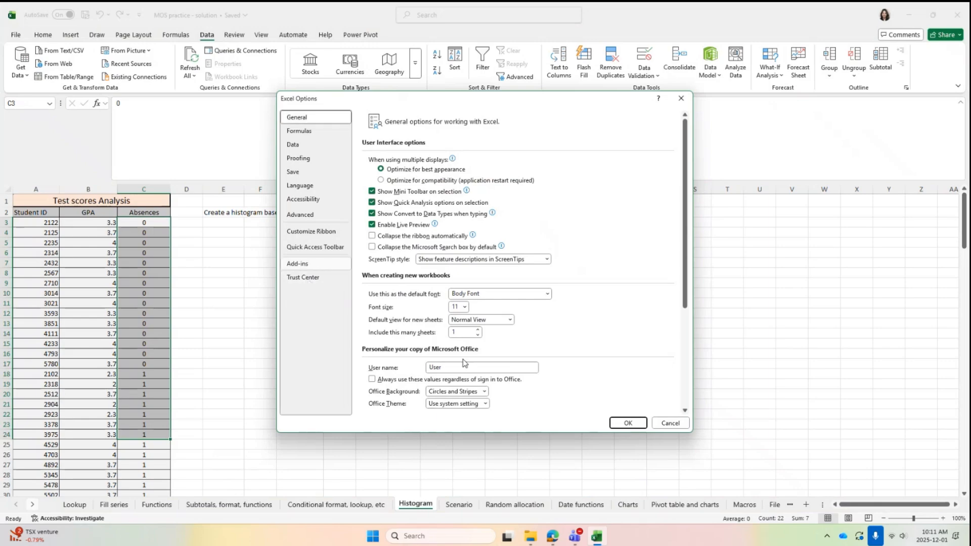
click(297, 263)
click(477, 403)
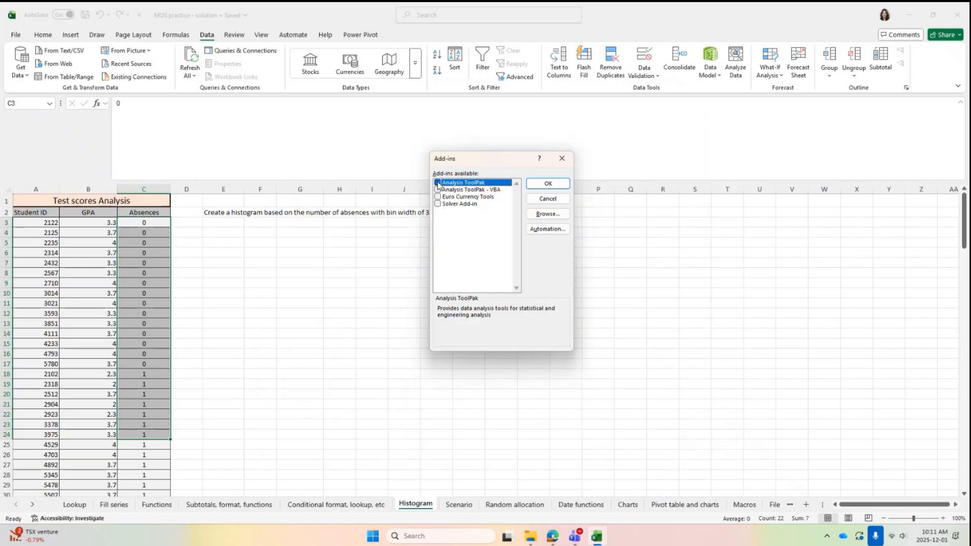
click(562, 158)
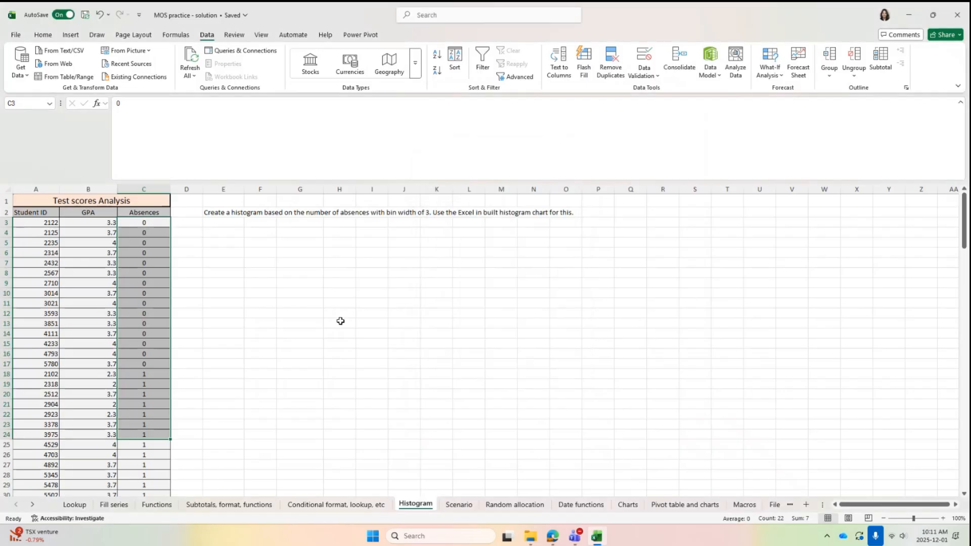
click(339, 323)
drag(223, 232, 503, 436)
click(339, 364)
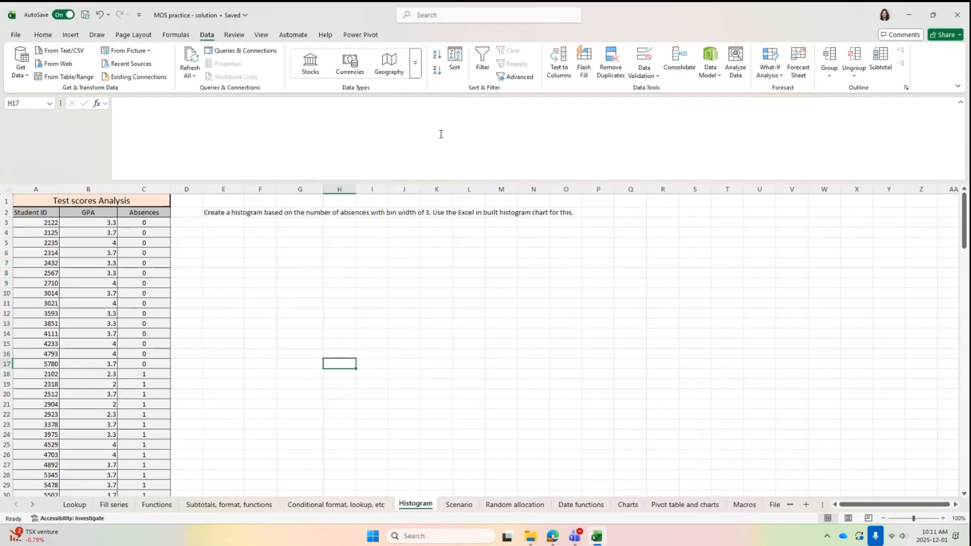
- Insert a Histogram chart from all the absence values in C3:C152, without the column header
click(71, 35)
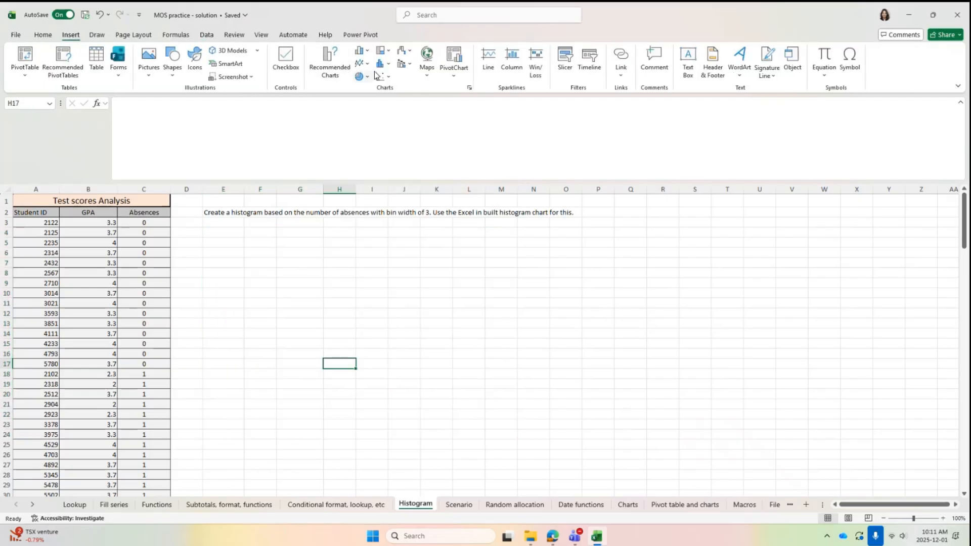
click(151, 263)
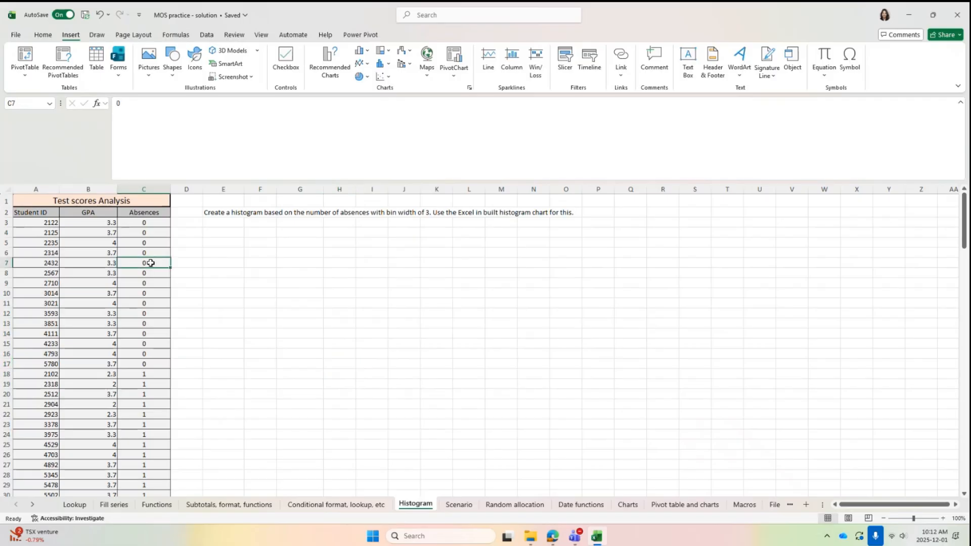
click(153, 223)
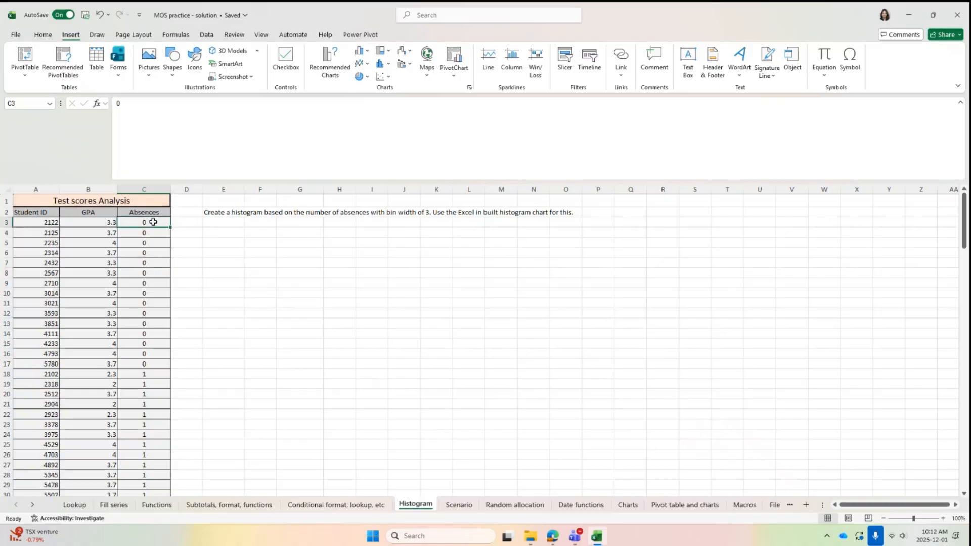
key(ctrl+shift+Down)
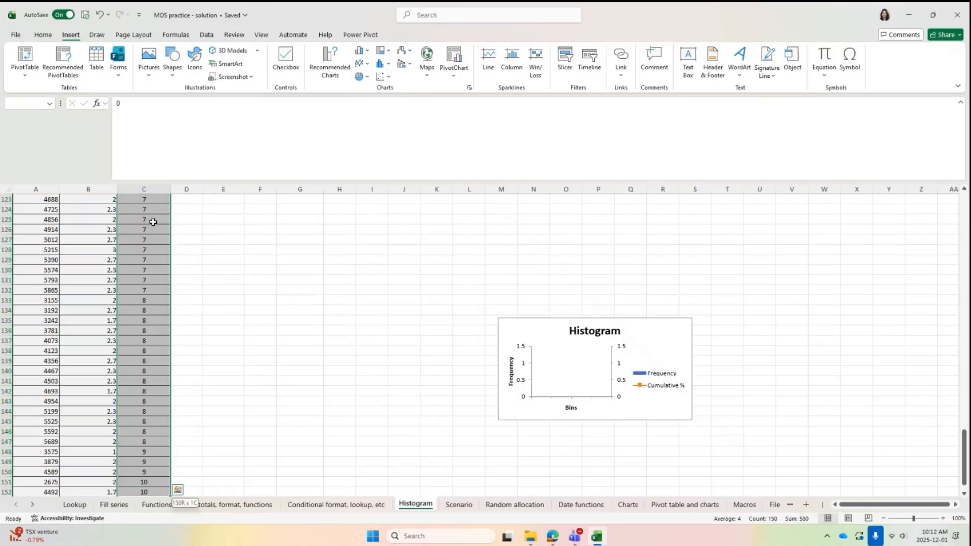
scroll(275, 275, up, 17)
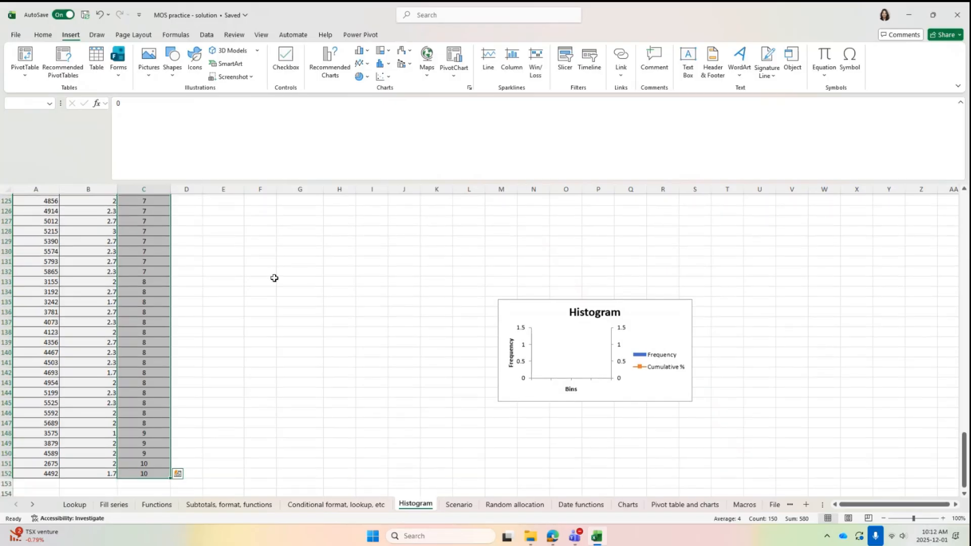
scroll(252, 270, up, 12)
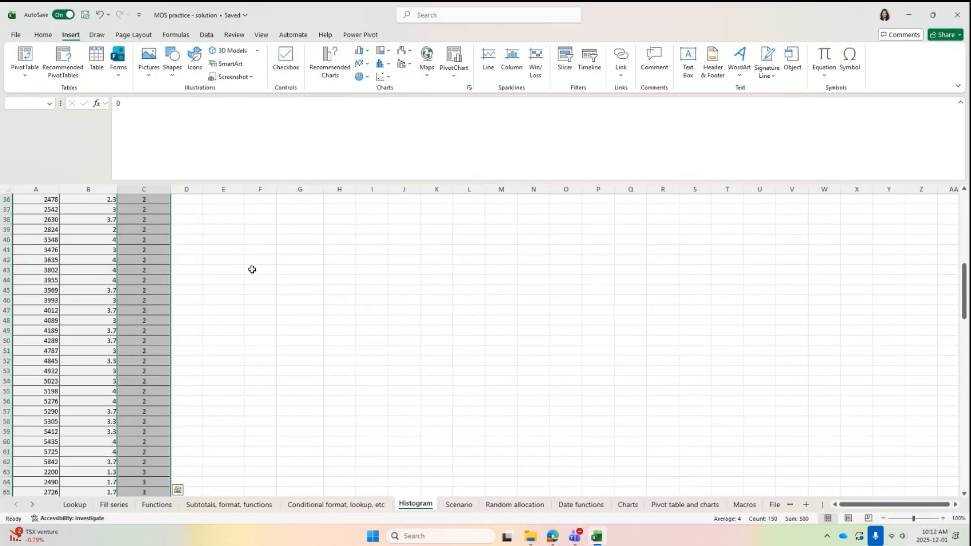
click(331, 64)
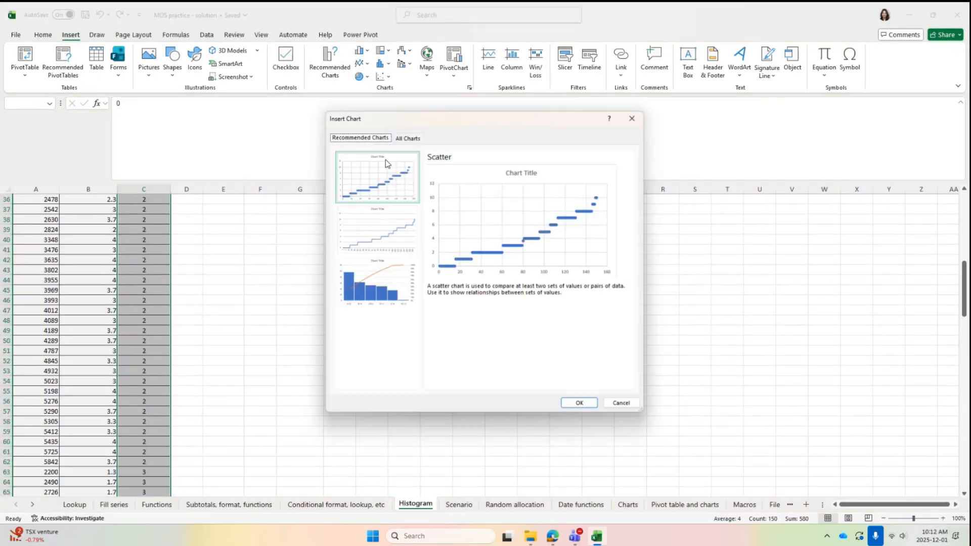
click(406, 138)
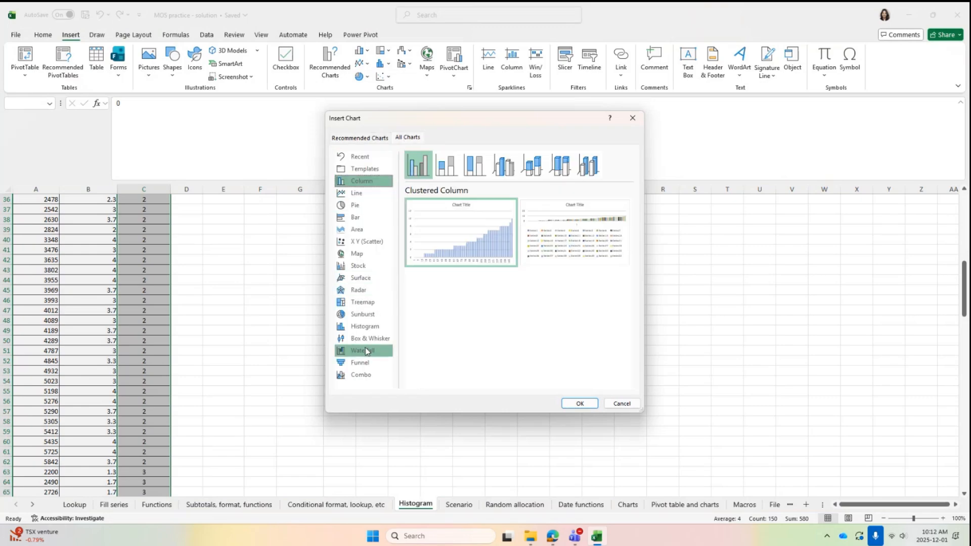
click(357, 330)
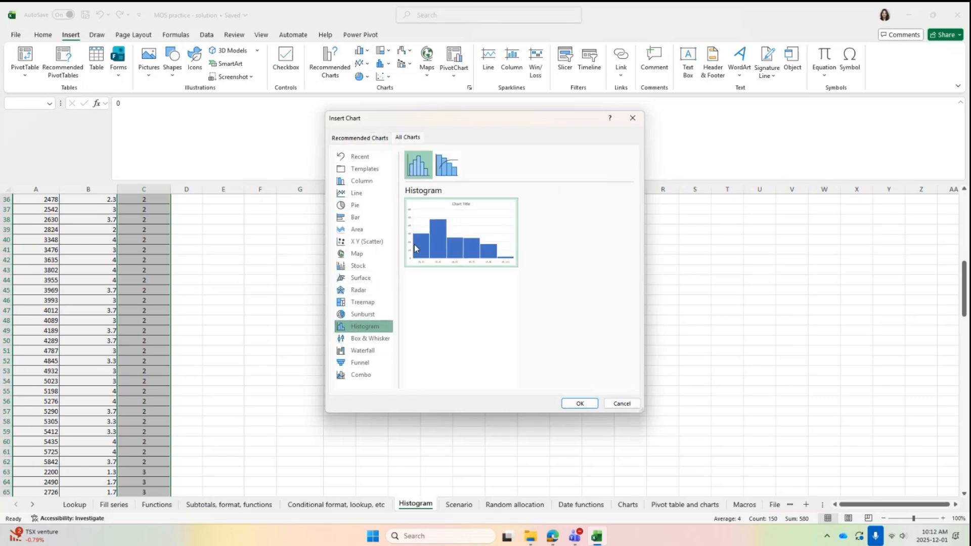
click(579, 404)
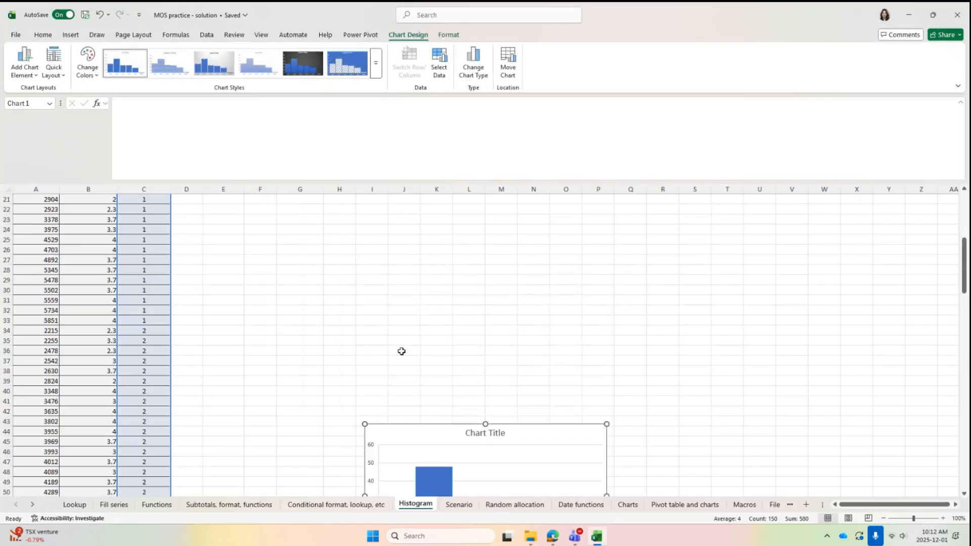
- Move the new histogram chart to cell F5, beneath the exercise instruction
key(Delete)
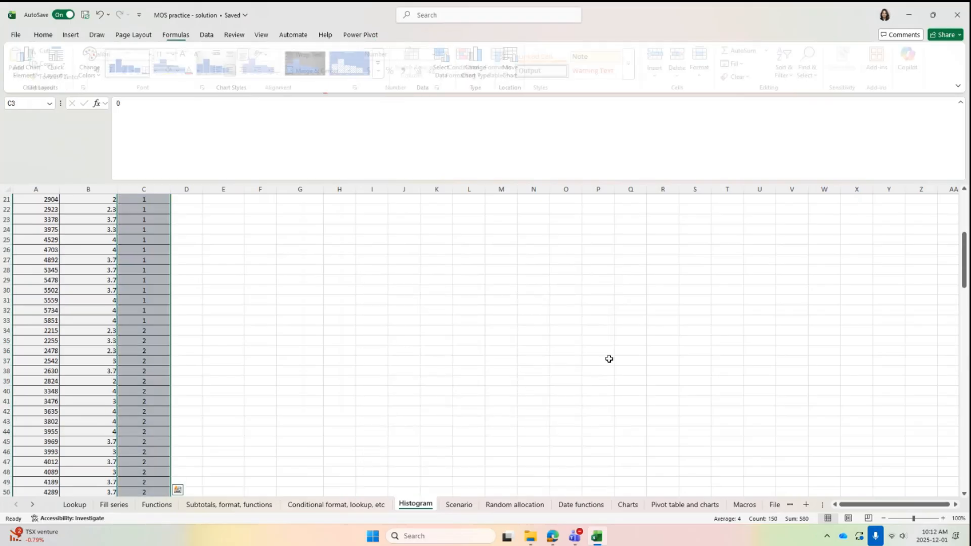
scroll(866, 323, up, 7)
click(263, 245)
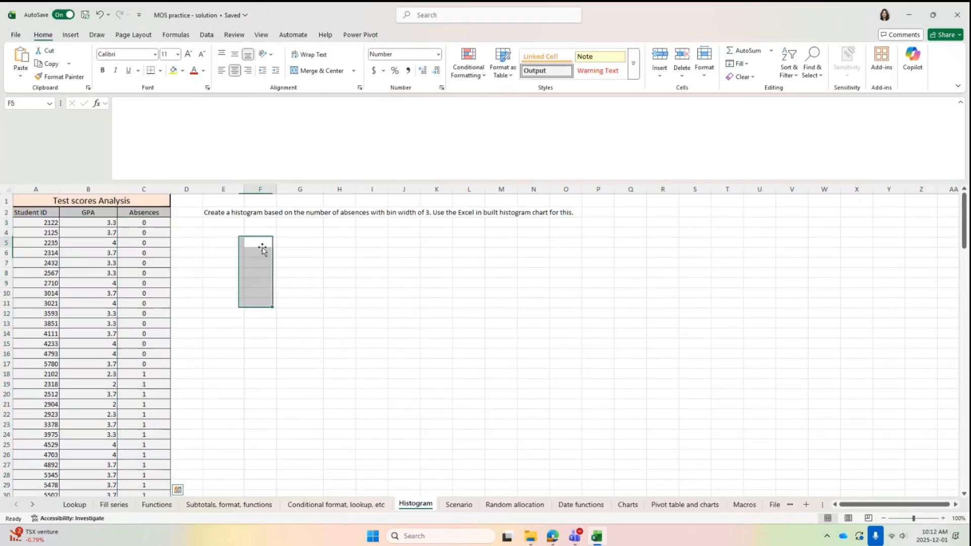
key(ctrl+v)
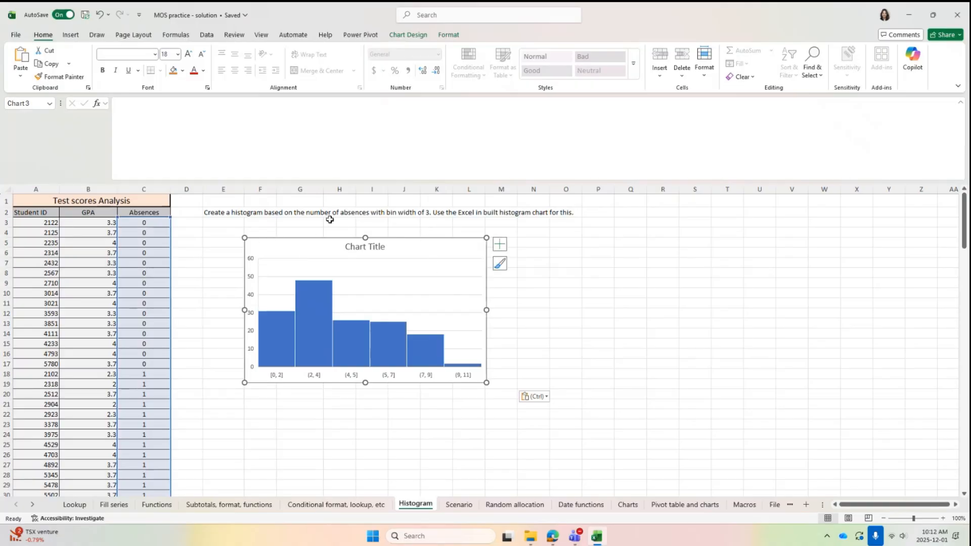
- Set the bin width of the histogram's horizontal axis to 3
right_click(349, 377)
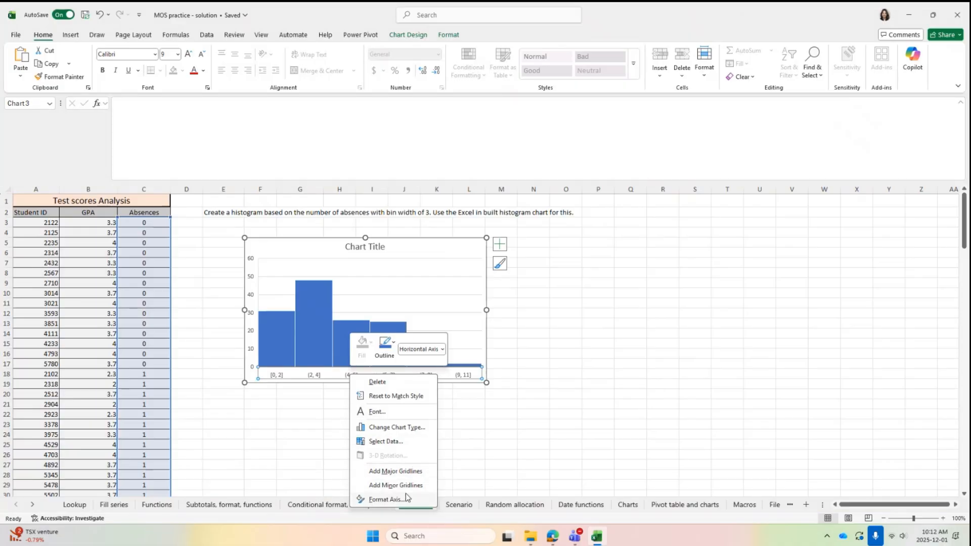
click(385, 500)
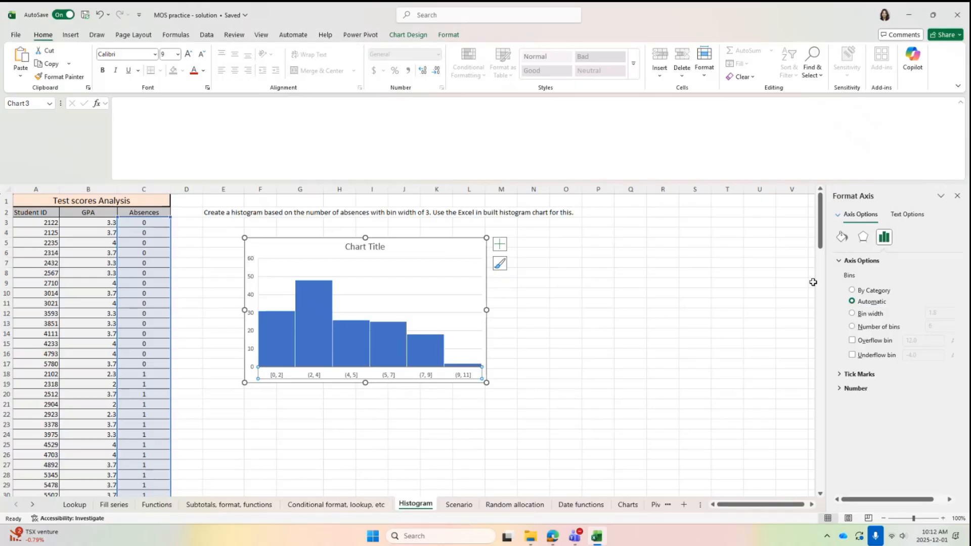
click(853, 315)
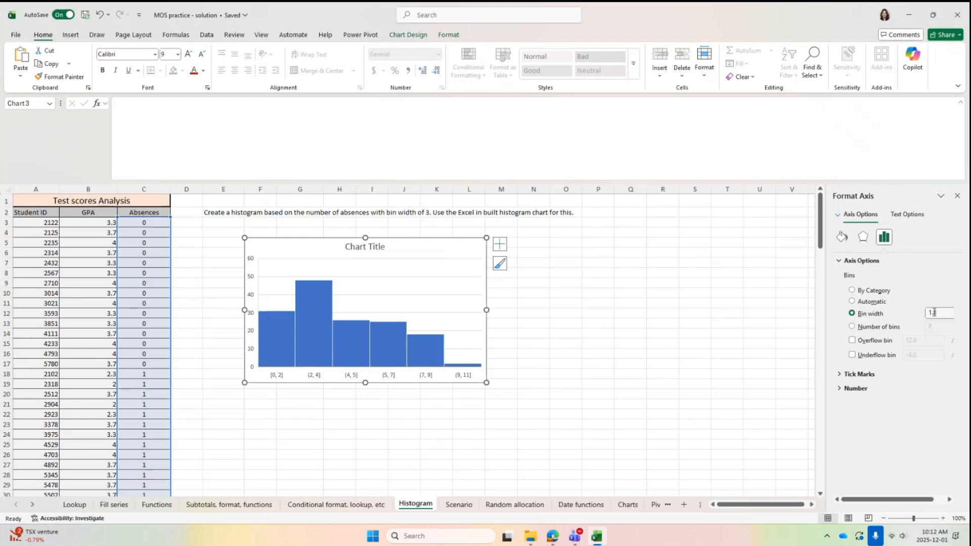
drag(946, 314, 928, 317)
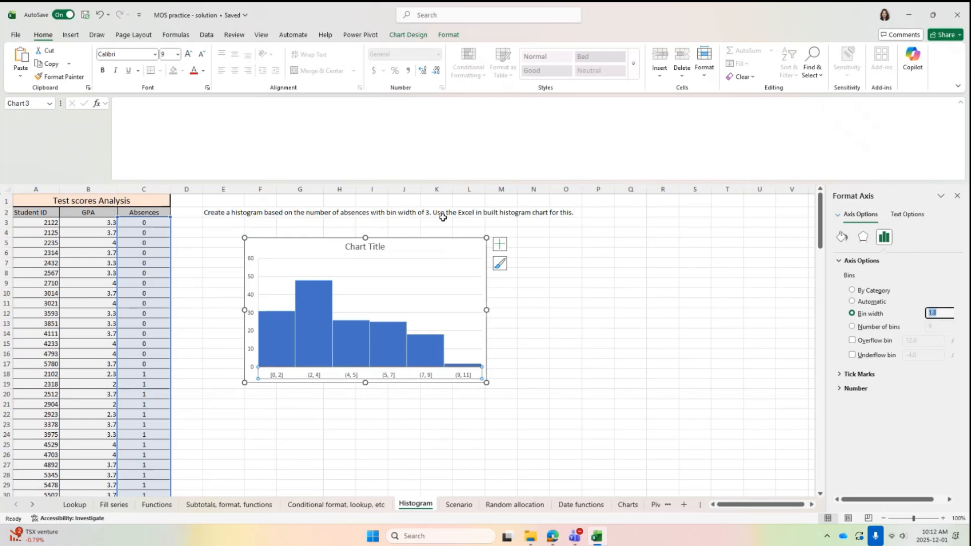
text(3)
key(Return)
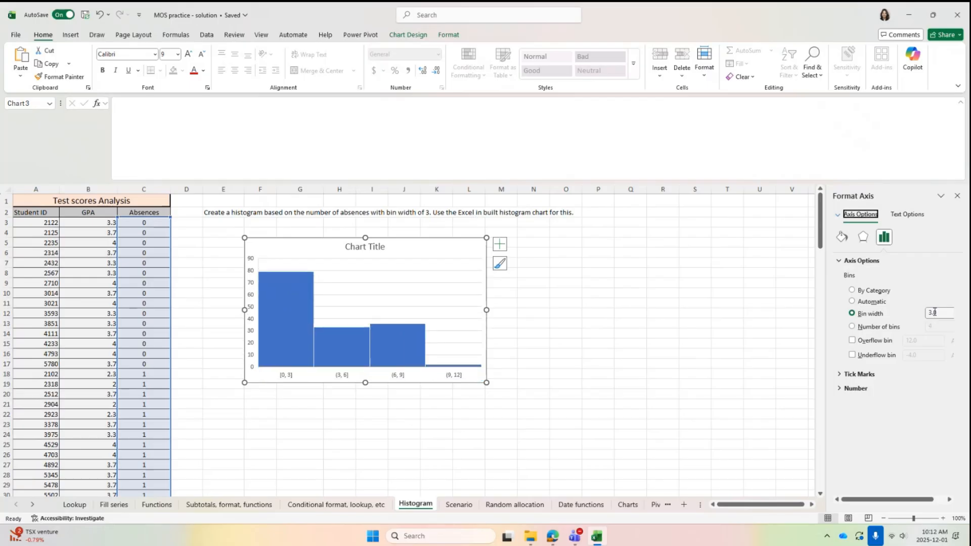
- Change the histogram's chart title to "Number of absences"
click(313, 366)
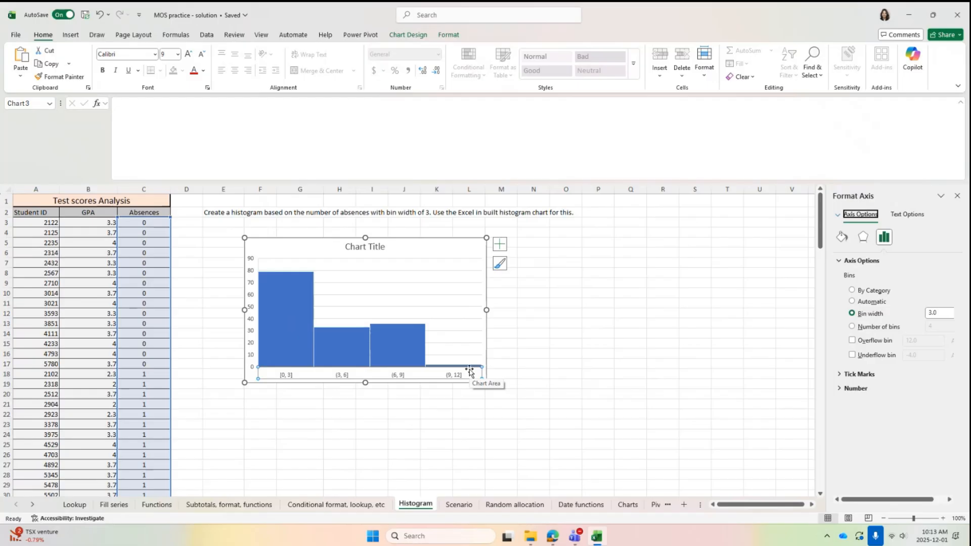
click(369, 247)
triple_click(369, 247)
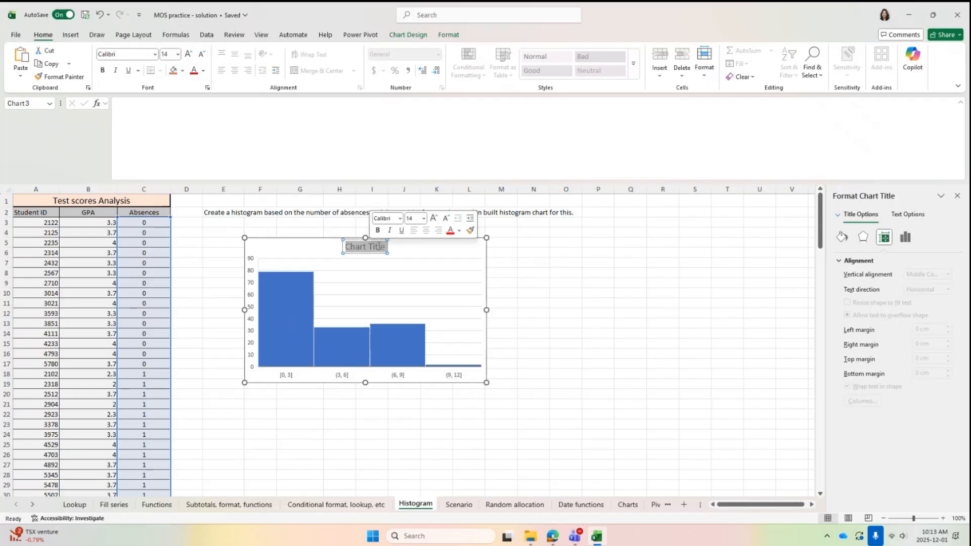
text(Num)
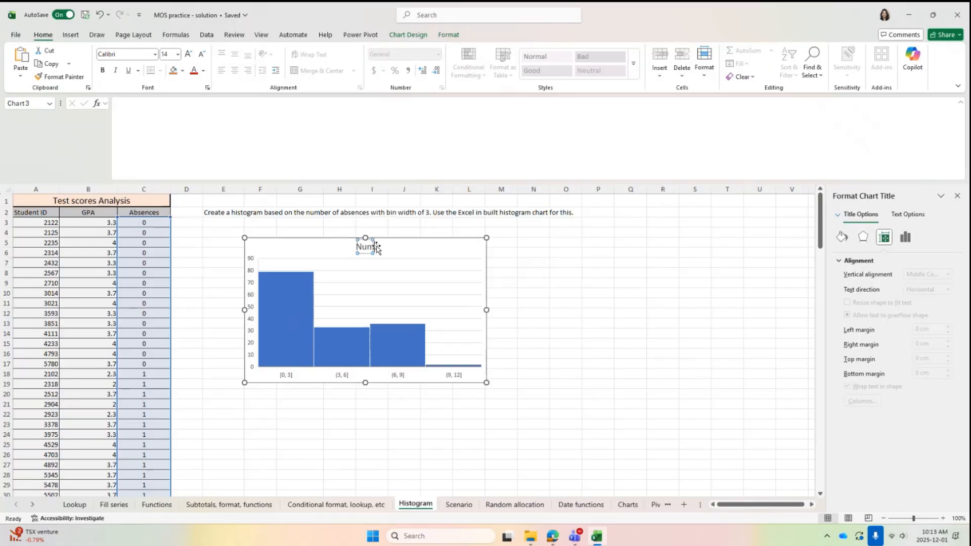
text(ber of absences)
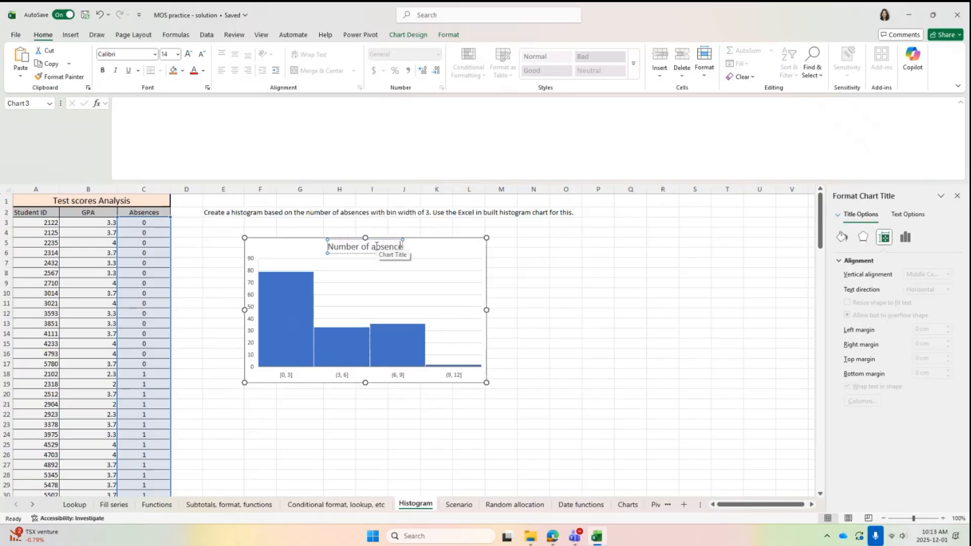
click(562, 241)
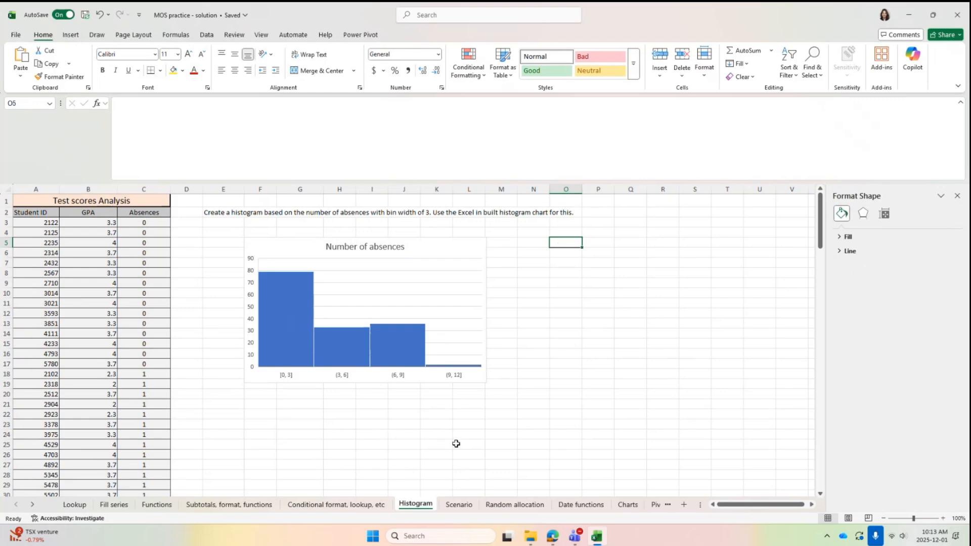
- Switch to the Scenario sheet and close the Format Shape pane
click(459, 505)
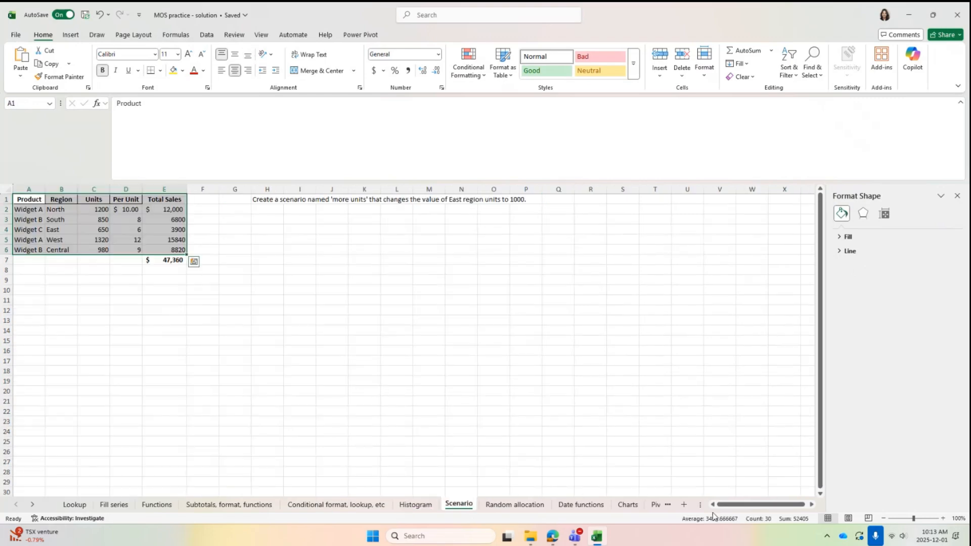
click(958, 195)
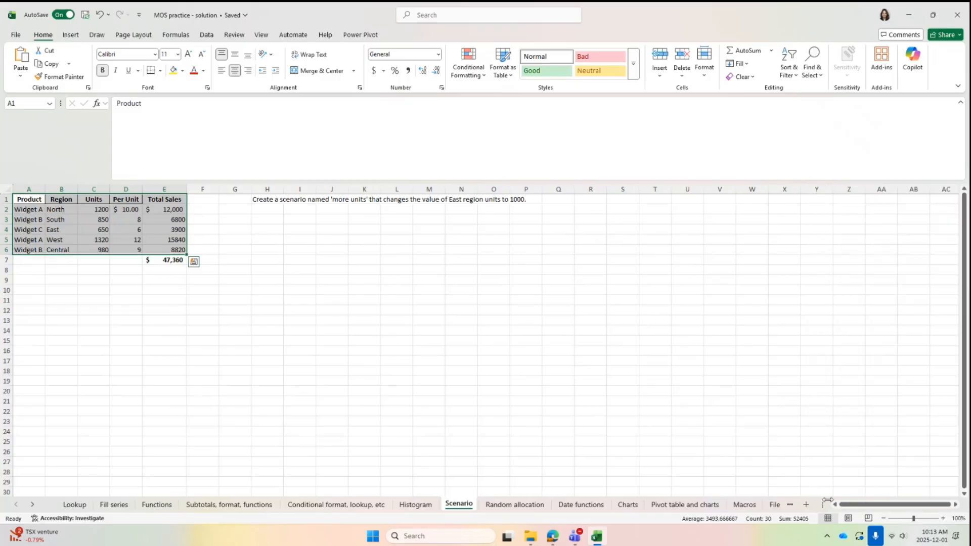
drag(892, 498, 884, 498)
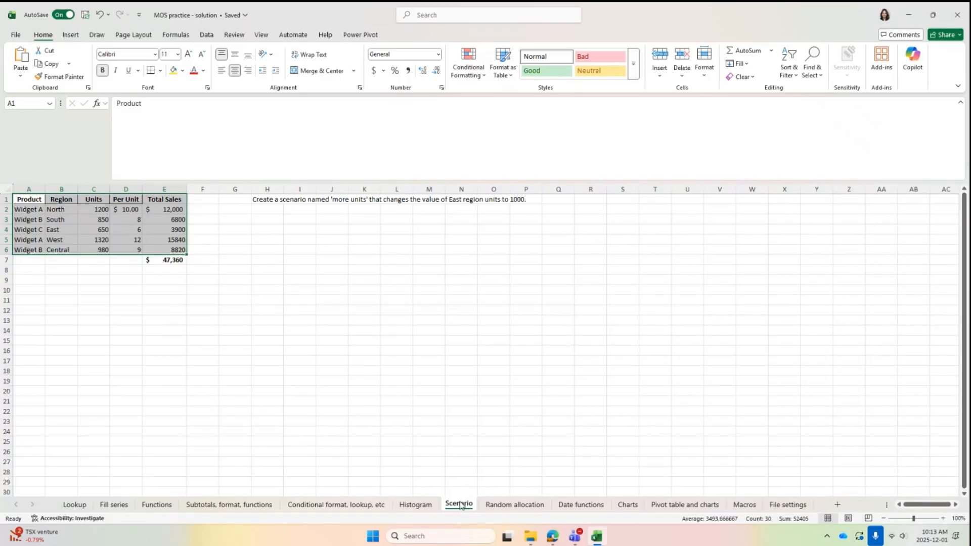
click(943, 518)
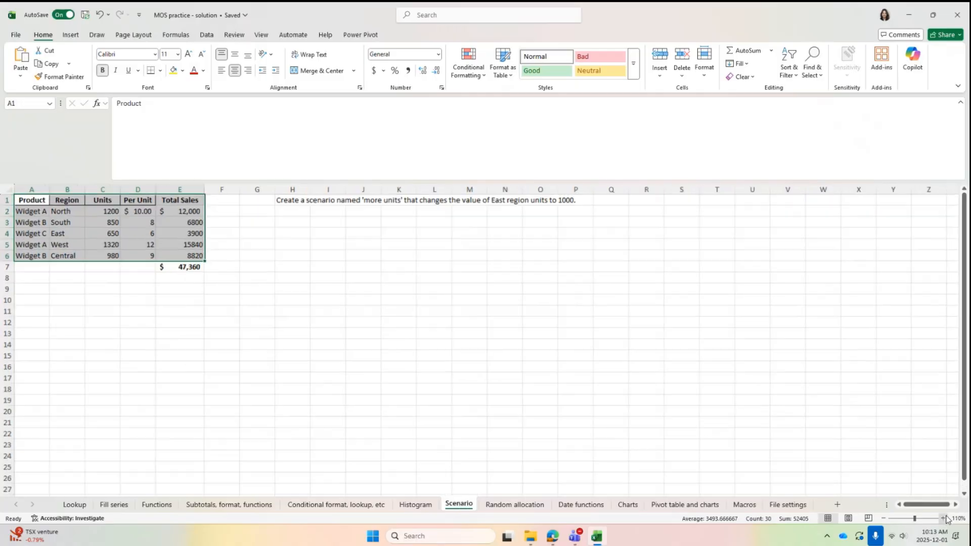
click(944, 518)
click(943, 518)
click(944, 518)
click(944, 518)
click(467, 402)
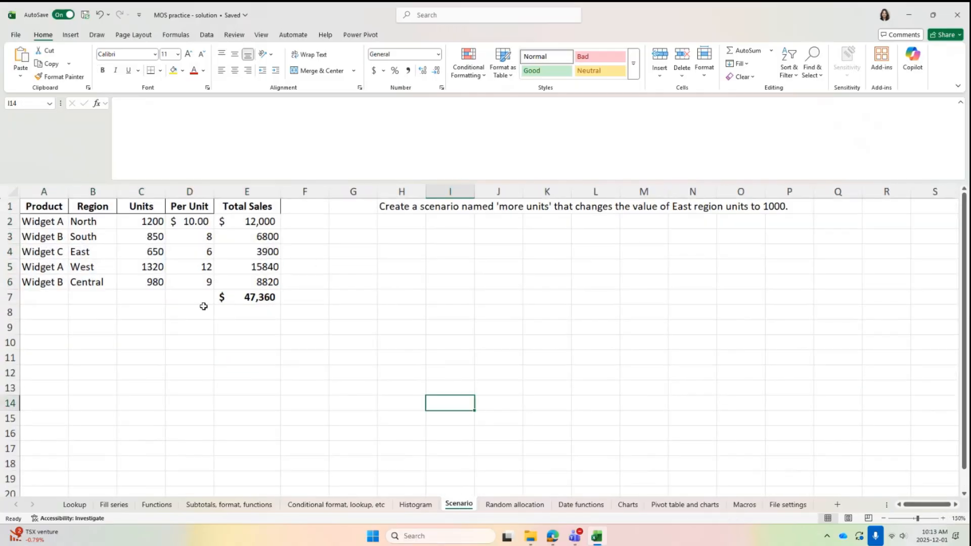
- Examine the sales table's rows, its Units, Per Unit and Total Sales columns, and the scenario instruction in H1
drag(11, 221, 21, 275)
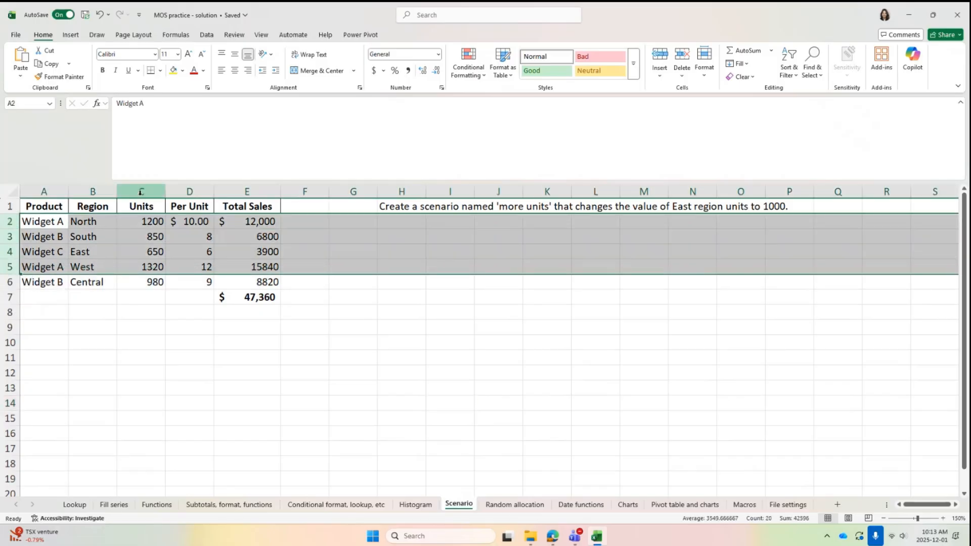
click(141, 192)
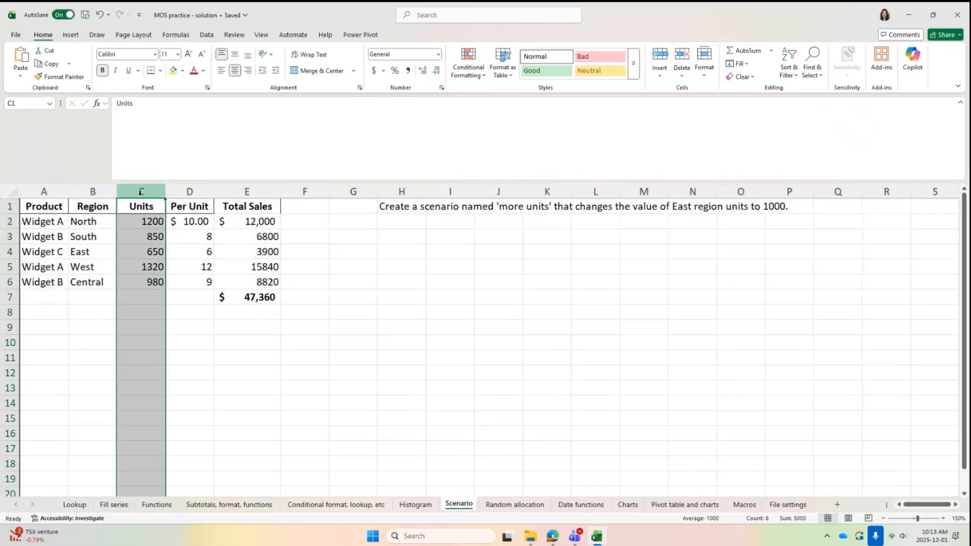
click(185, 192)
click(232, 196)
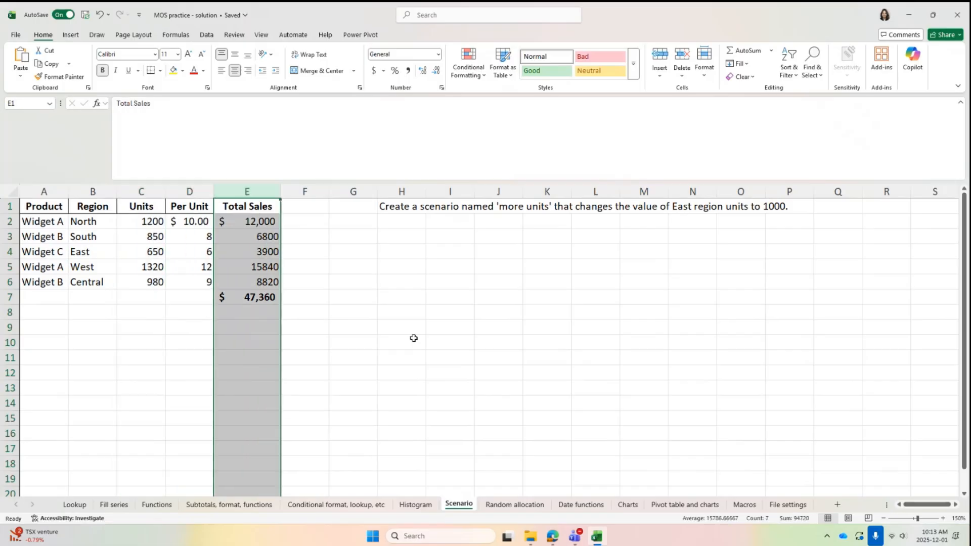
click(409, 208)
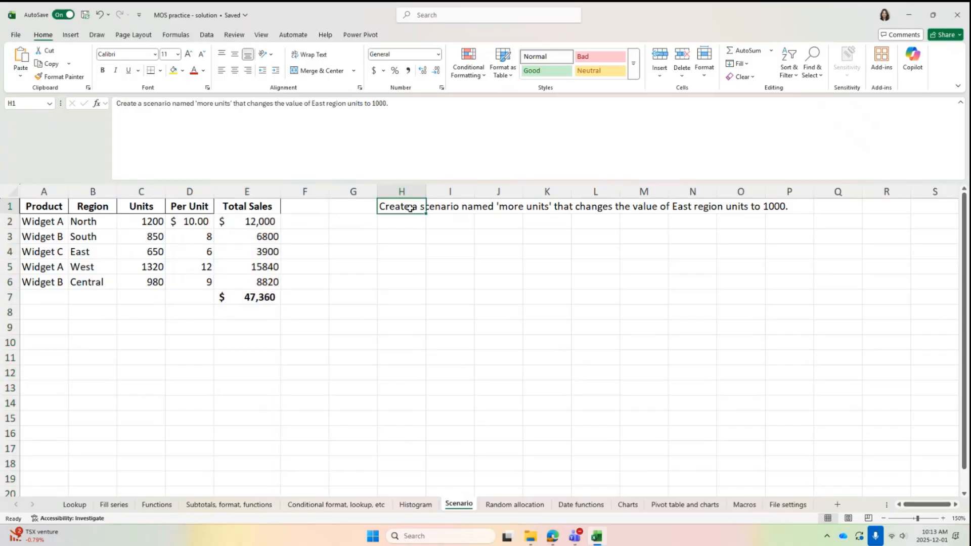
click(356, 265)
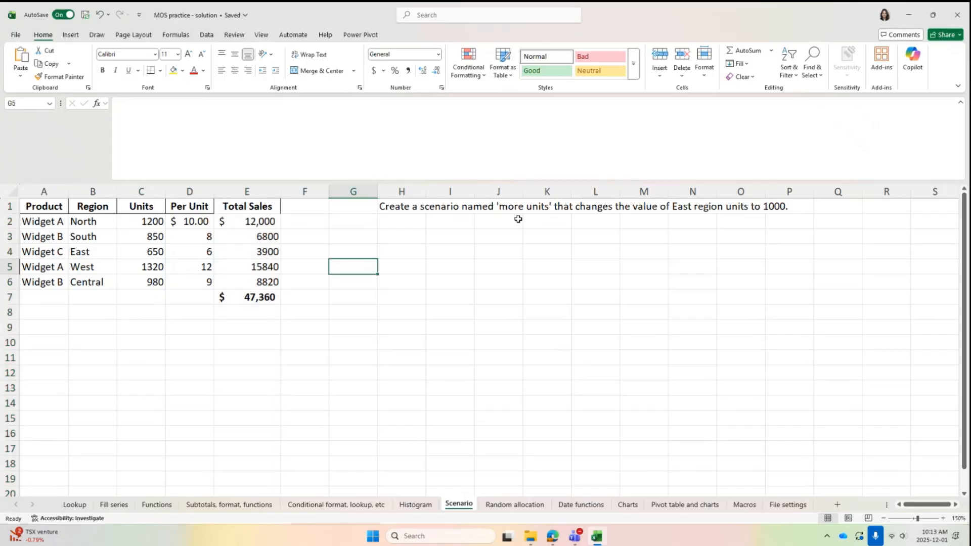
- Start a new What-If scenario named "More Units" in the Scenario Manager
click(206, 36)
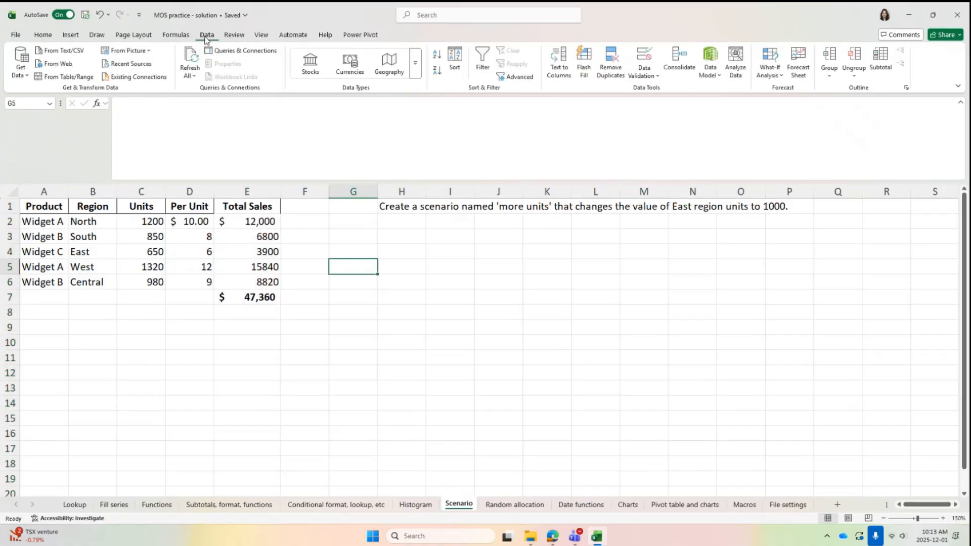
click(767, 76)
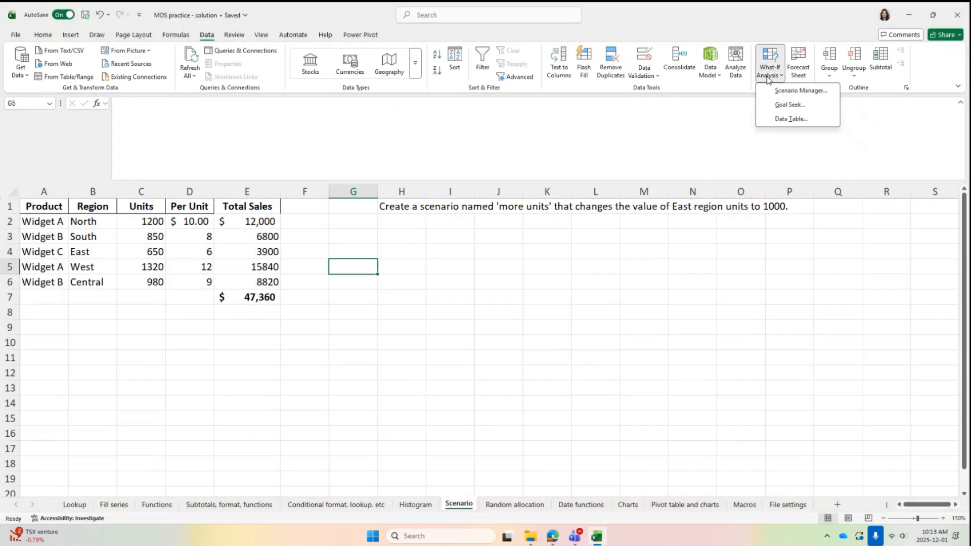
click(776, 90)
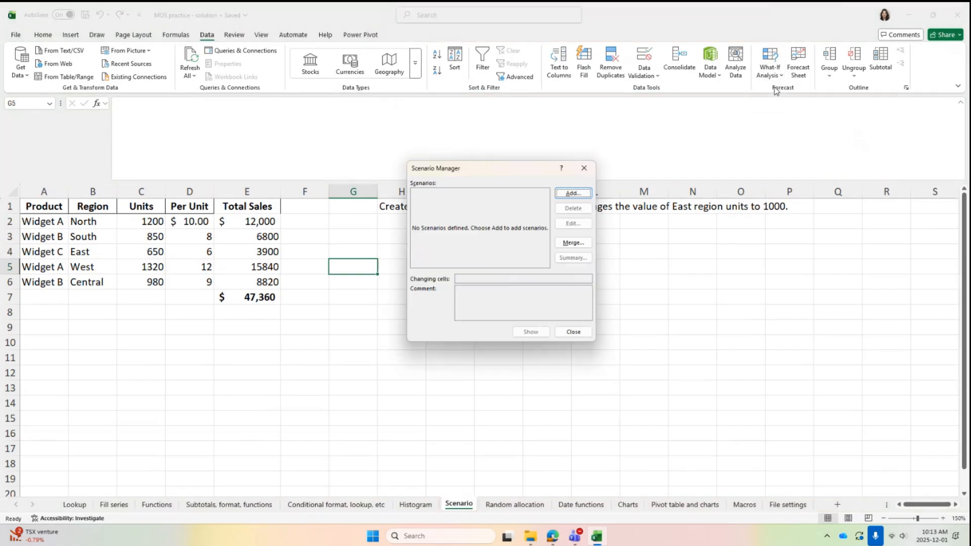
drag(481, 162, 534, 254)
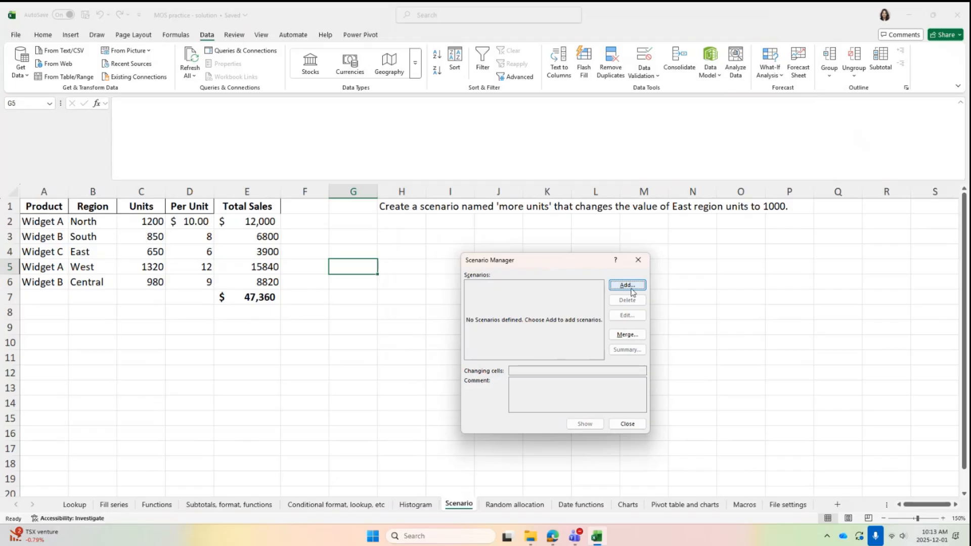
click(629, 288)
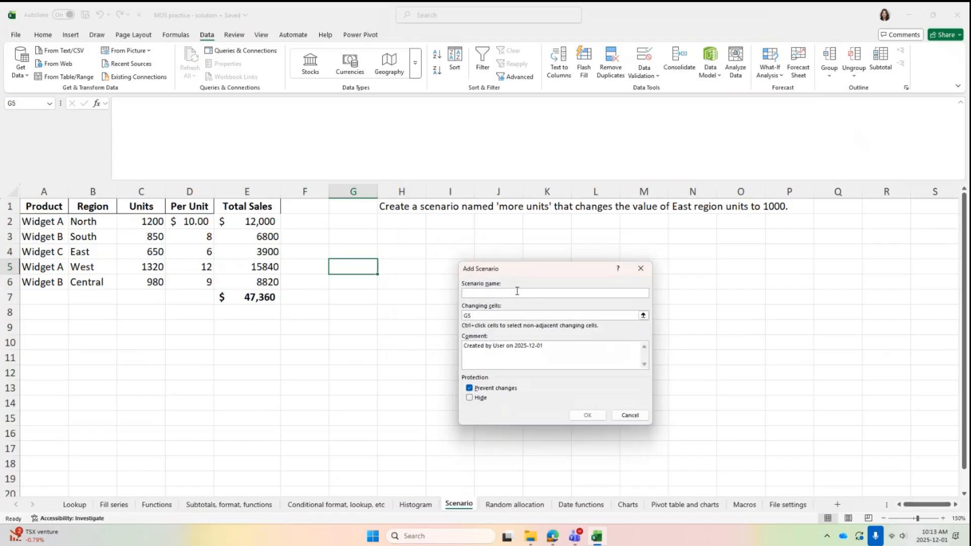
text(More Units)
- Make the East region's units in C4 the scenario's changing cell, with a value of 1000
click(643, 316)
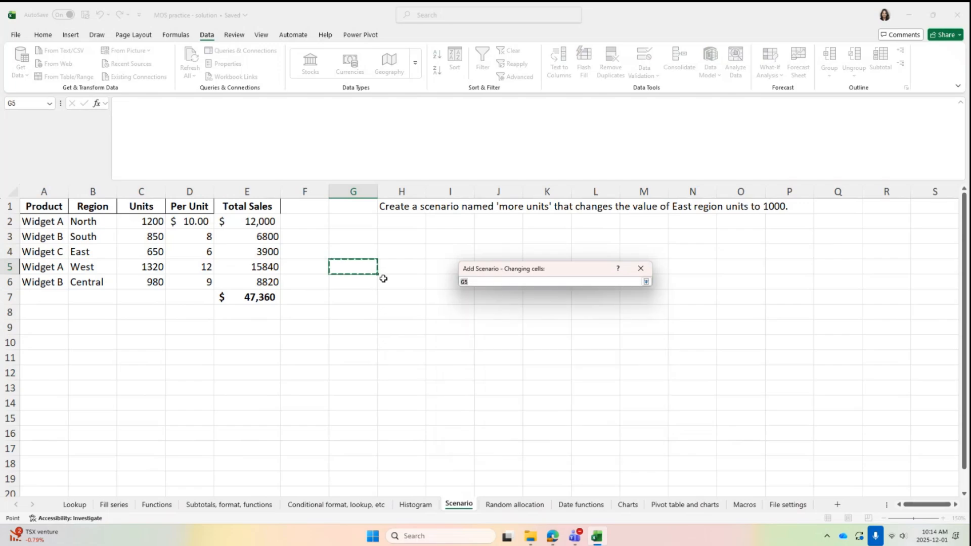
click(139, 247)
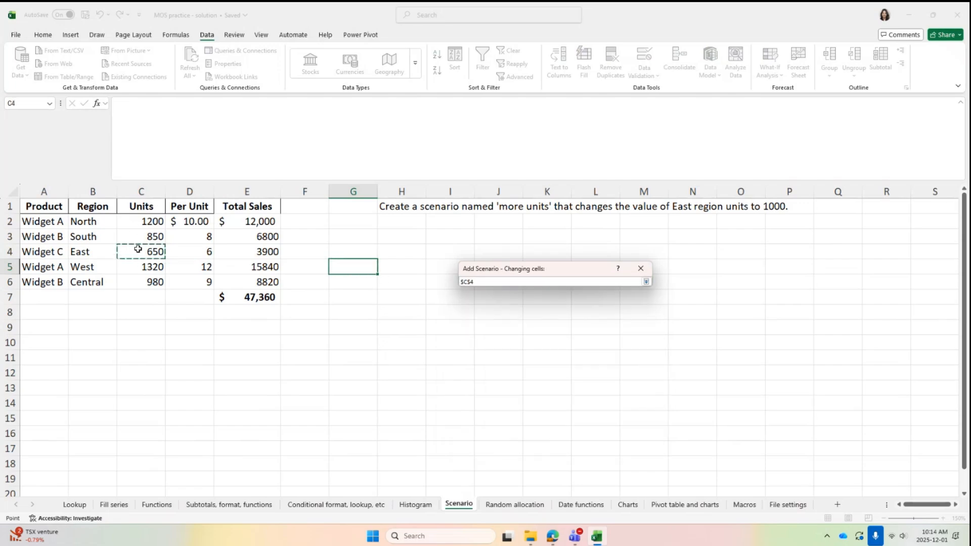
click(647, 282)
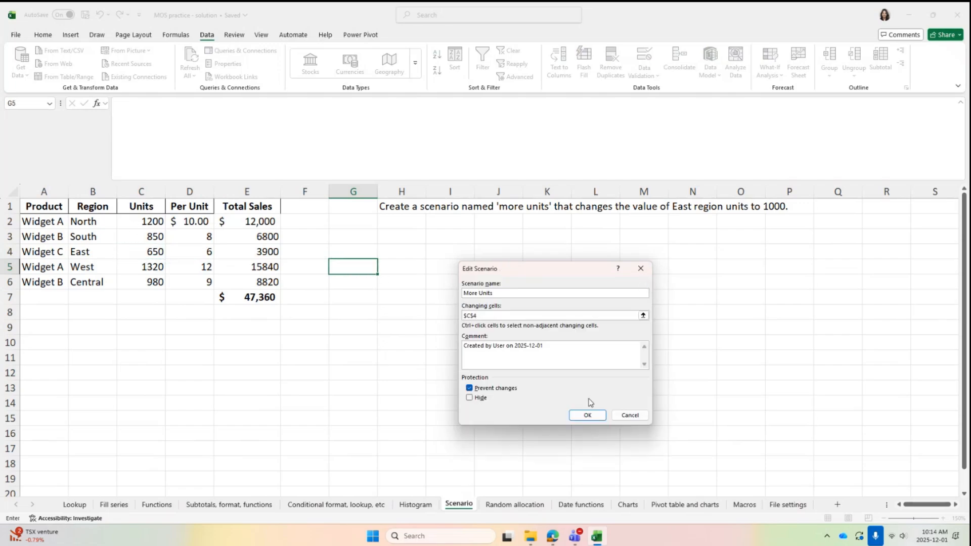
click(587, 415)
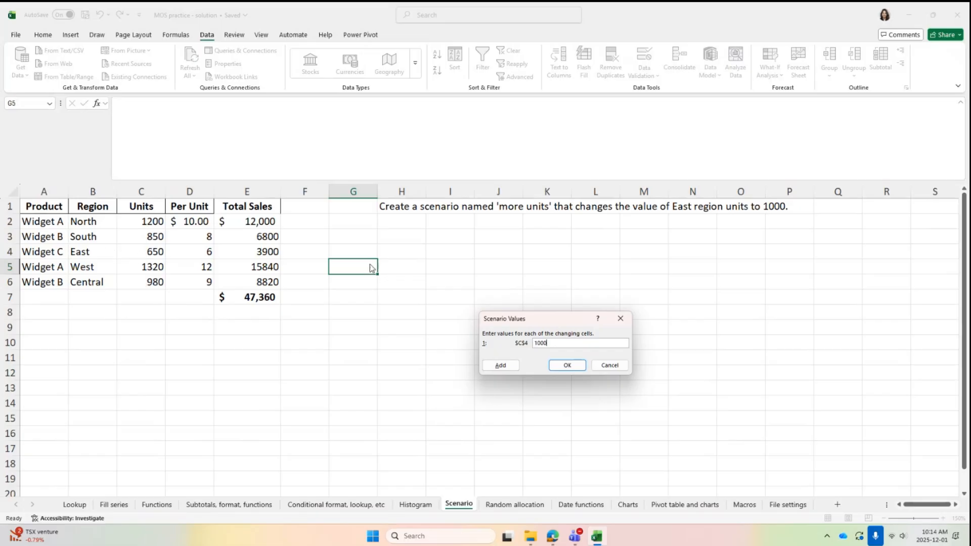
click(556, 366)
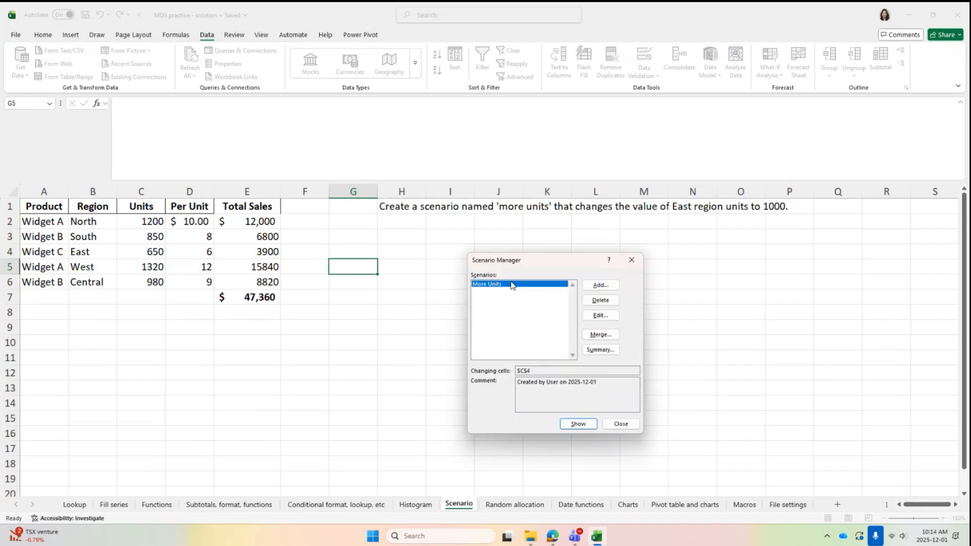
- Show the More Units scenario in the sales table and check the total sales in E7
click(572, 420)
click(616, 420)
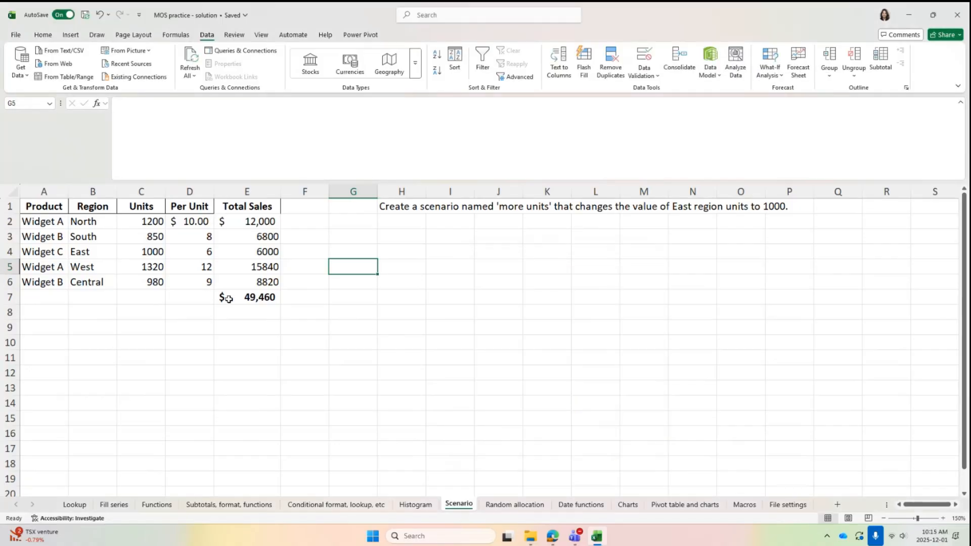
click(229, 299)
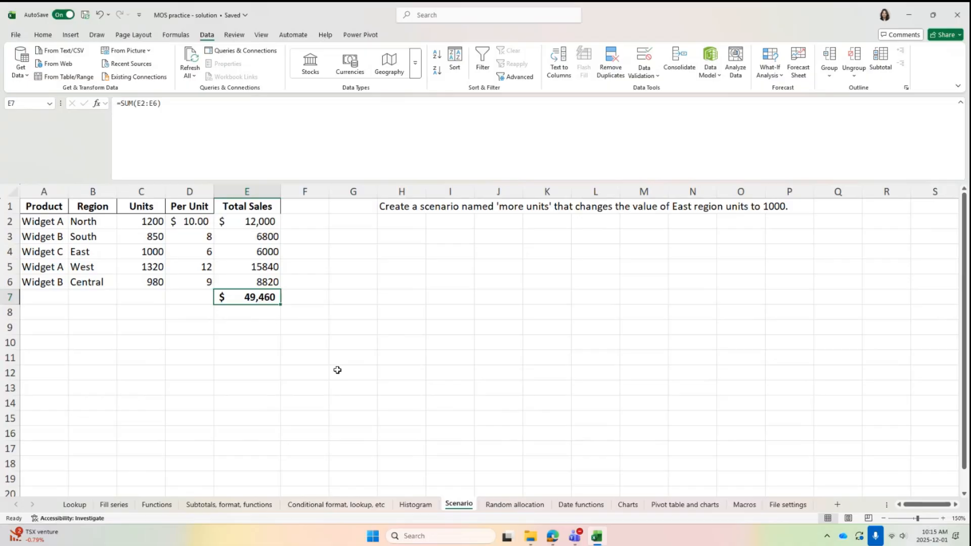
- Look through the remaining exercise sheets from Random allocation to File settings, and return to the Random allocation sheet
click(524, 508)
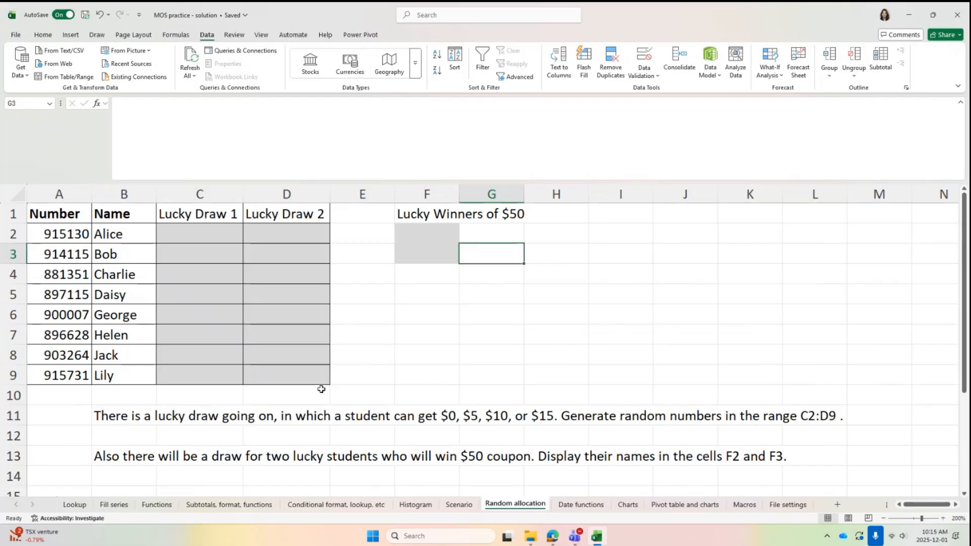
click(577, 505)
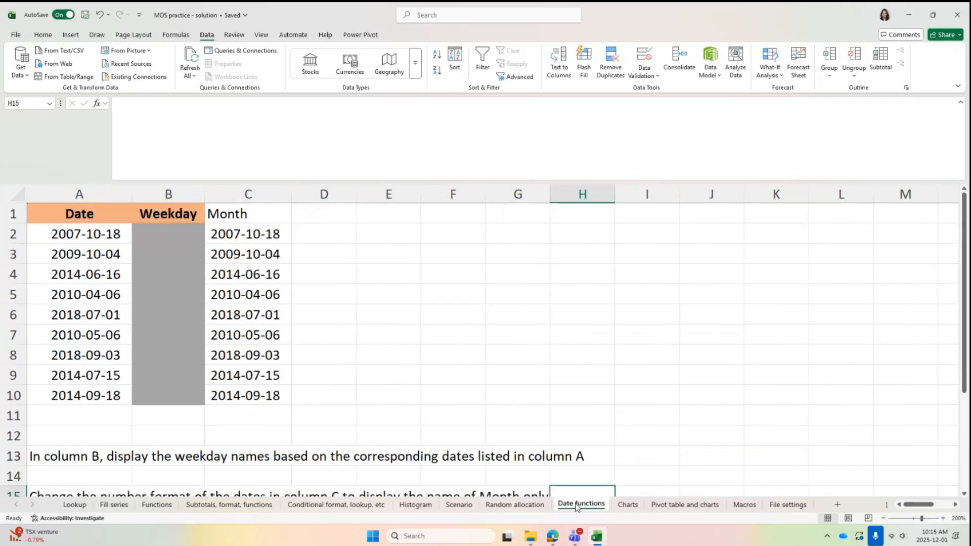
click(625, 505)
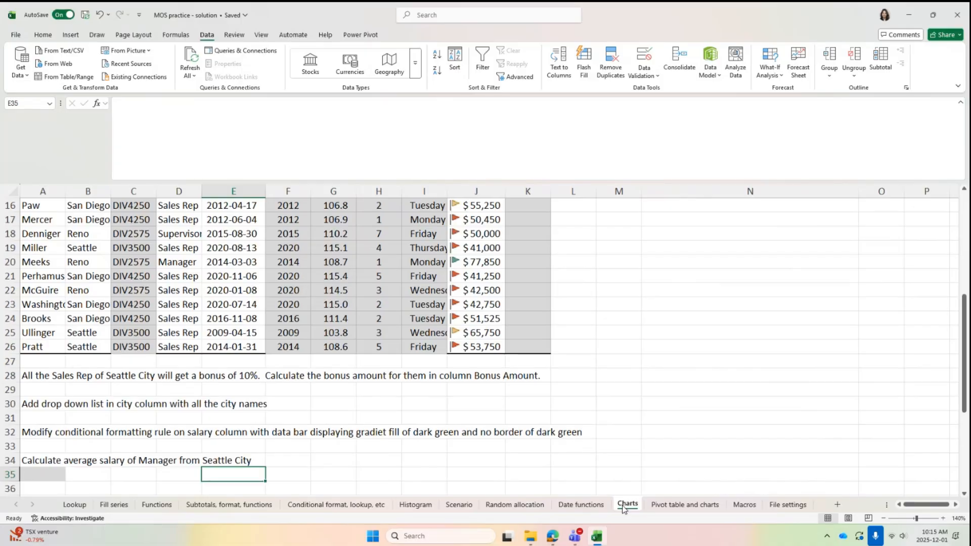
click(682, 506)
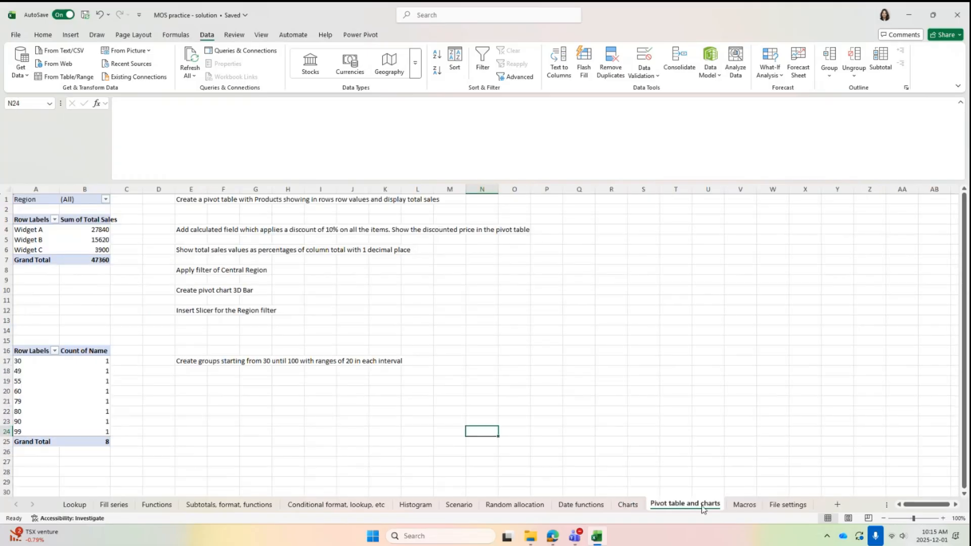
click(743, 505)
click(786, 505)
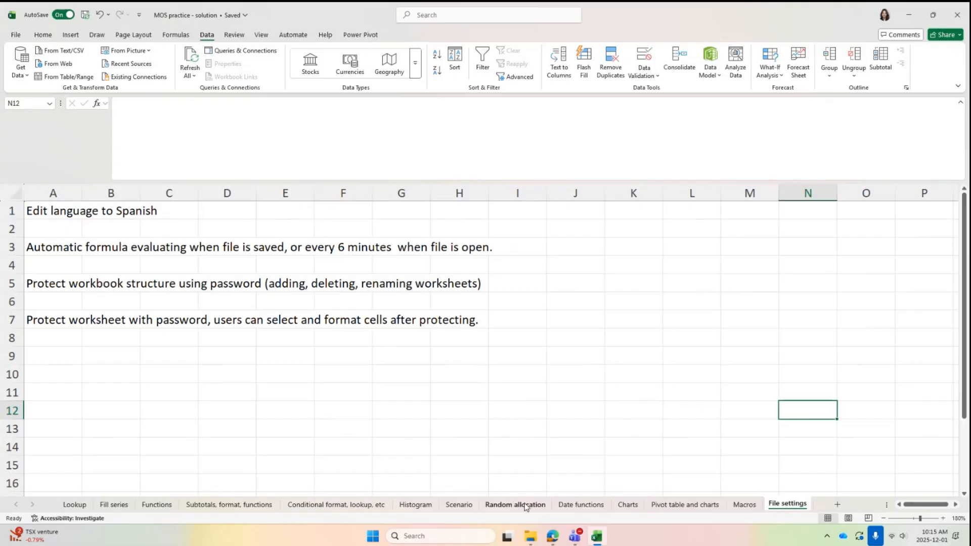
click(498, 505)
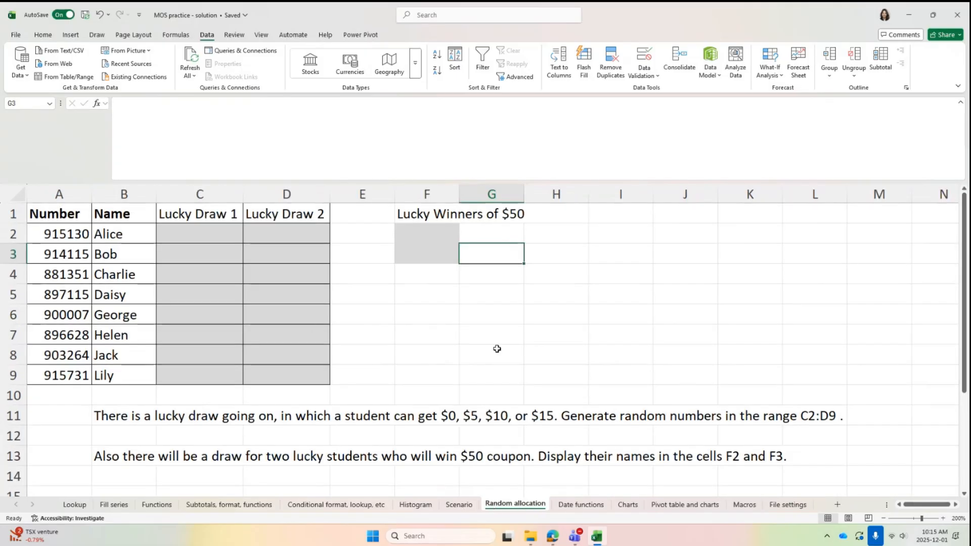